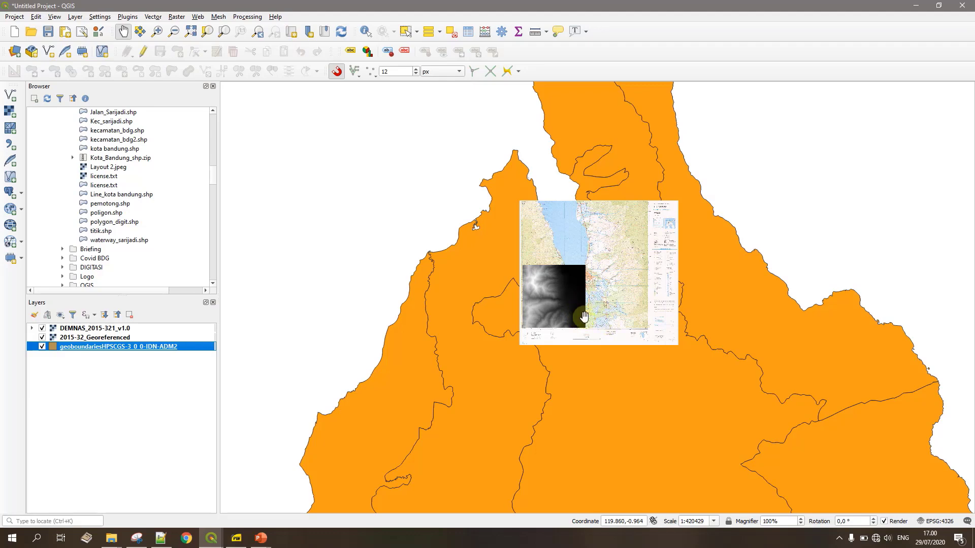
# - Examine how the DEMNAS_2015-321_v1.0 raster overlaps the georeferenced 2015-32 map sheet and the administrative boundary layer
pyautogui.scroll(1, 605, 317)
pyautogui.scroll(1, 505, 344)
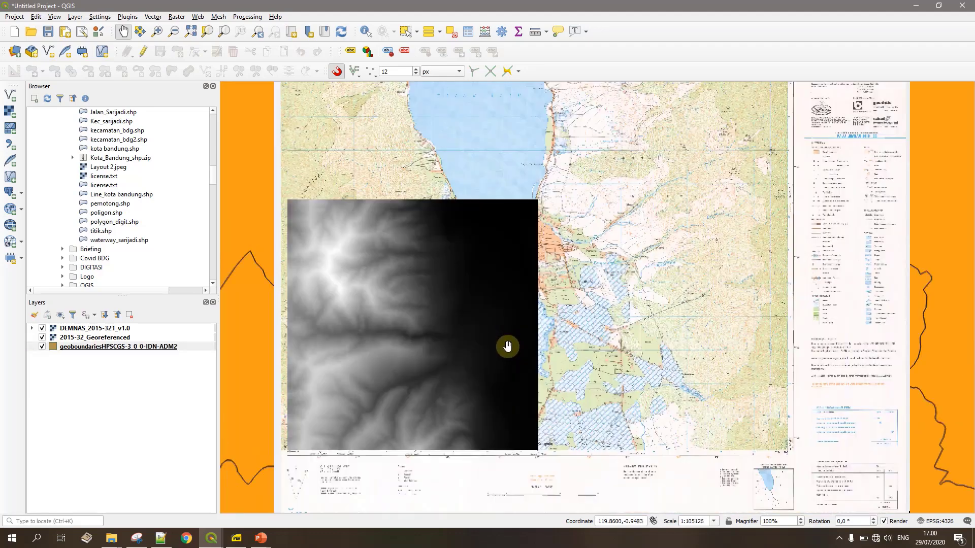
pyautogui.scroll(-2, 505, 344)
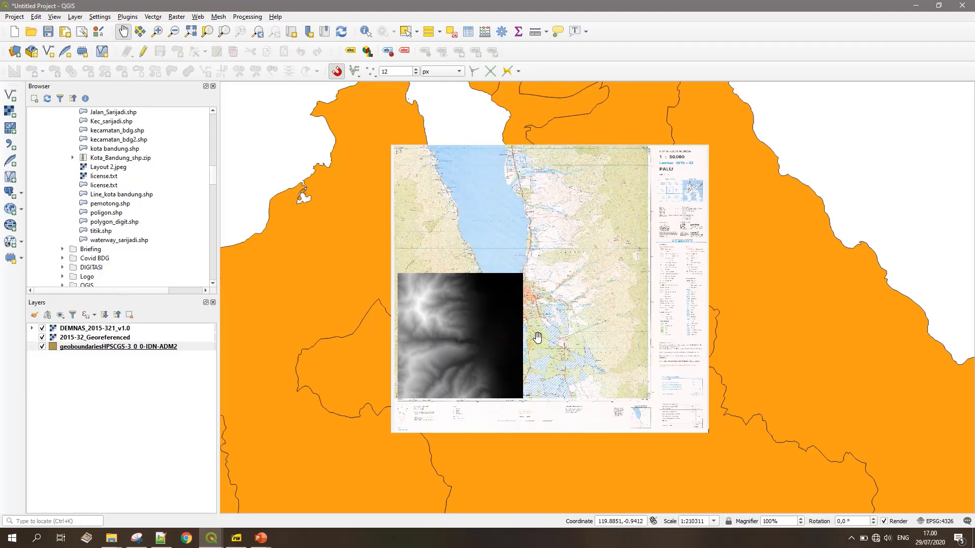
pyautogui.scroll(1, 553, 357)
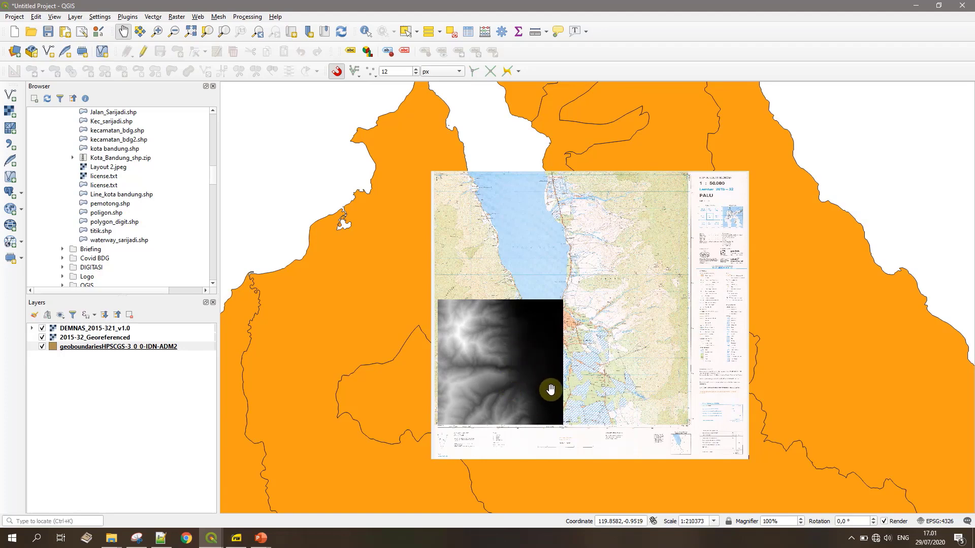
pyautogui.moveTo(546, 391); pyautogui.dragTo(485, 382)
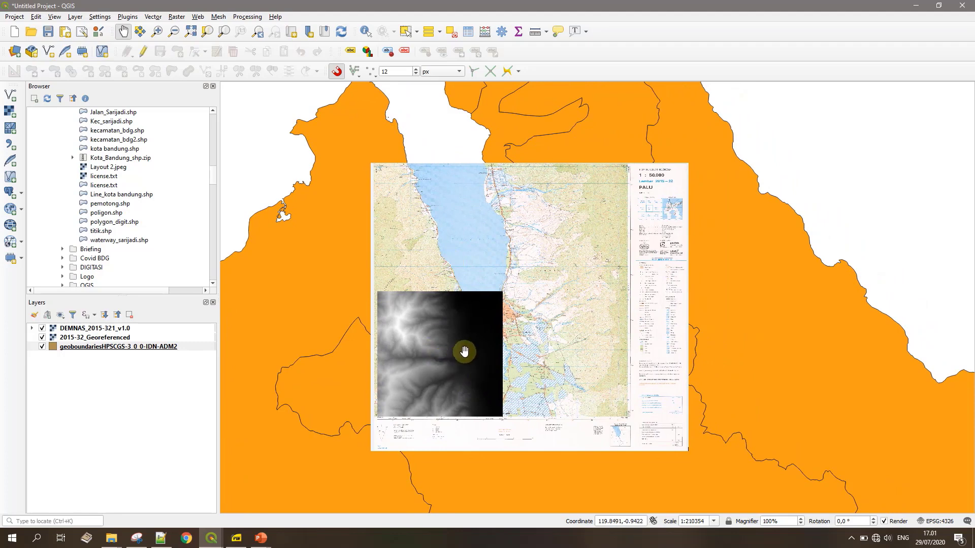
pyautogui.scroll(1, 463, 349)
pyautogui.moveTo(496, 392); pyautogui.dragTo(473, 345)
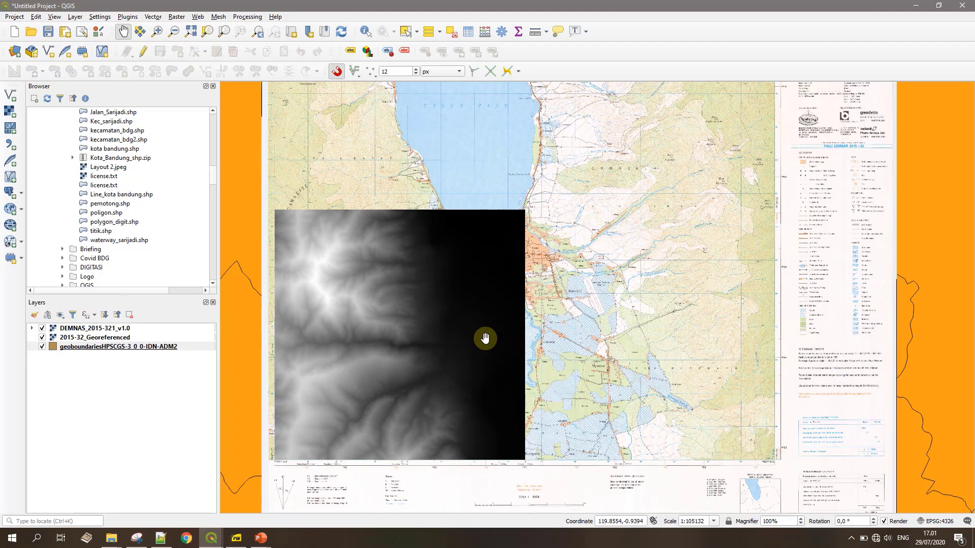
pyautogui.scroll(-1, 558, 294)
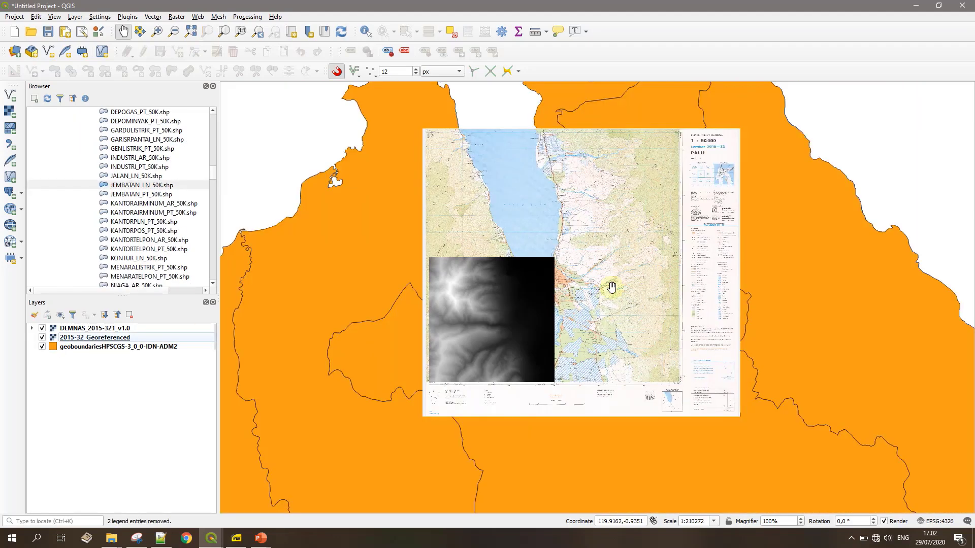
pyautogui.moveTo(611, 265); pyautogui.dragTo(587, 305)
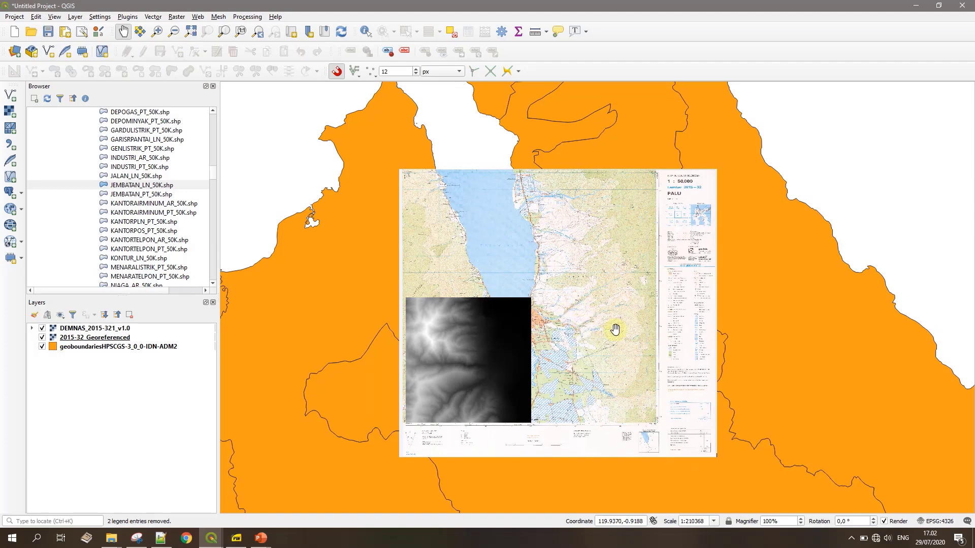
pyautogui.moveTo(506, 366); pyautogui.dragTo(516, 297)
pyautogui.scroll(1, 482, 365)
pyautogui.moveTo(581, 313); pyautogui.dragTo(467, 439)
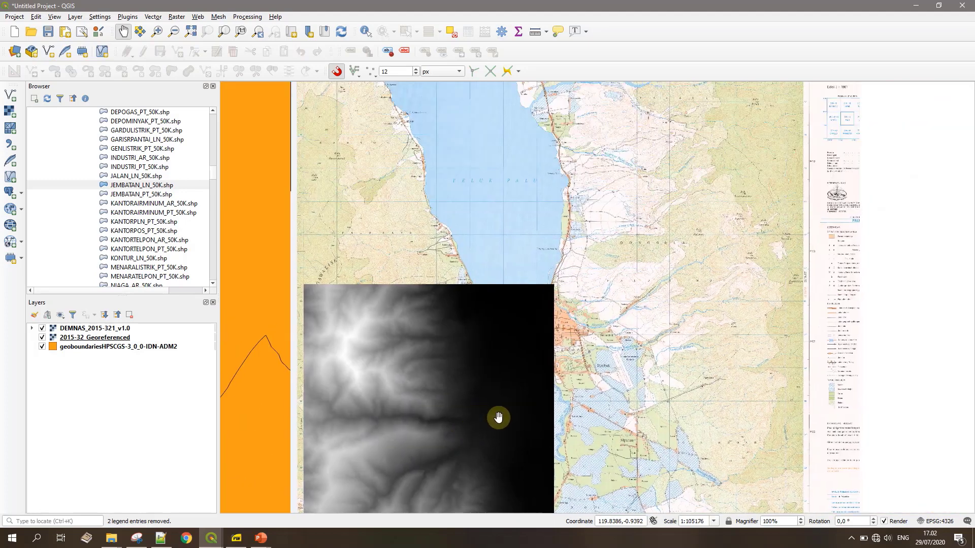
# - Add the ADMINISTRASIKECAMATAN_LN_50K shapefile from the KOTA PALU folder to the project
pyautogui.scroll(5, 116, 221)
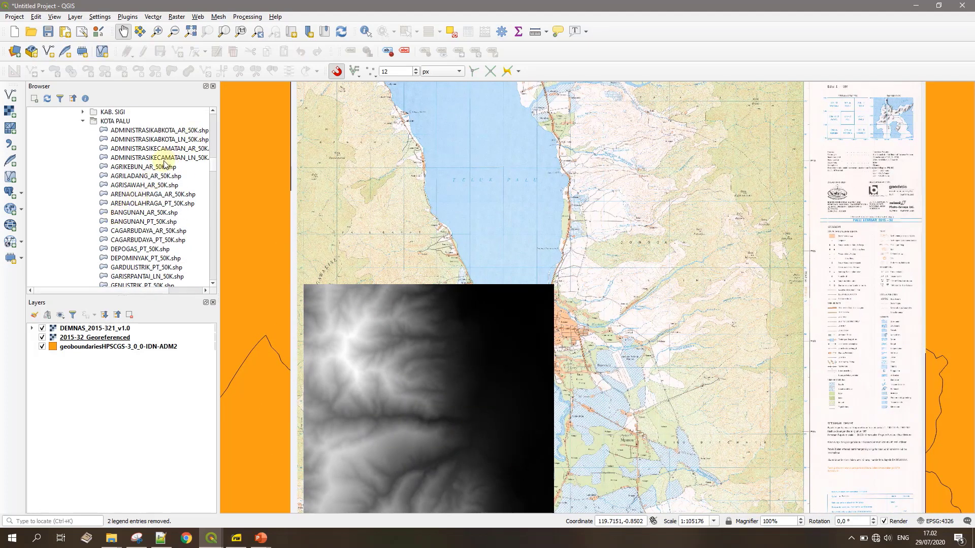
pyautogui.click(114, 122)
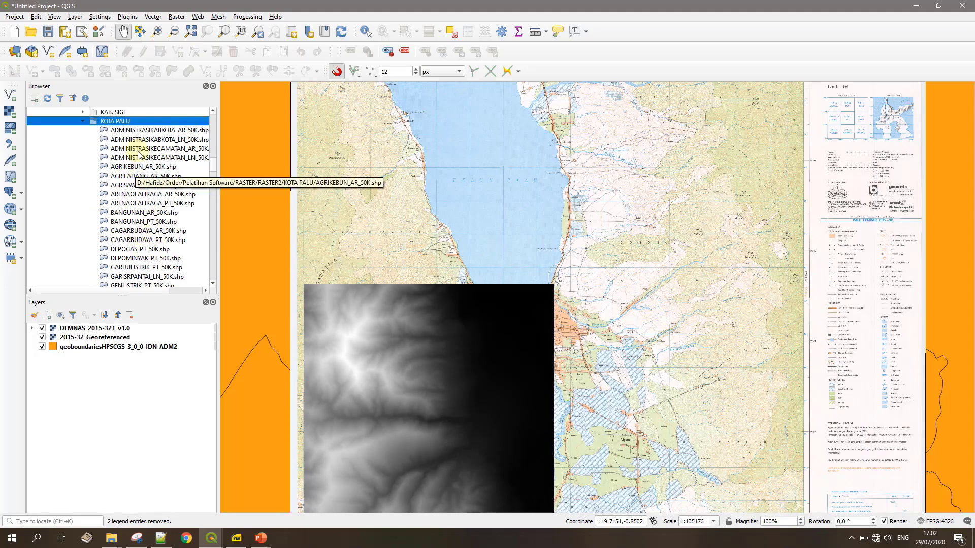
pyautogui.click(178, 157)
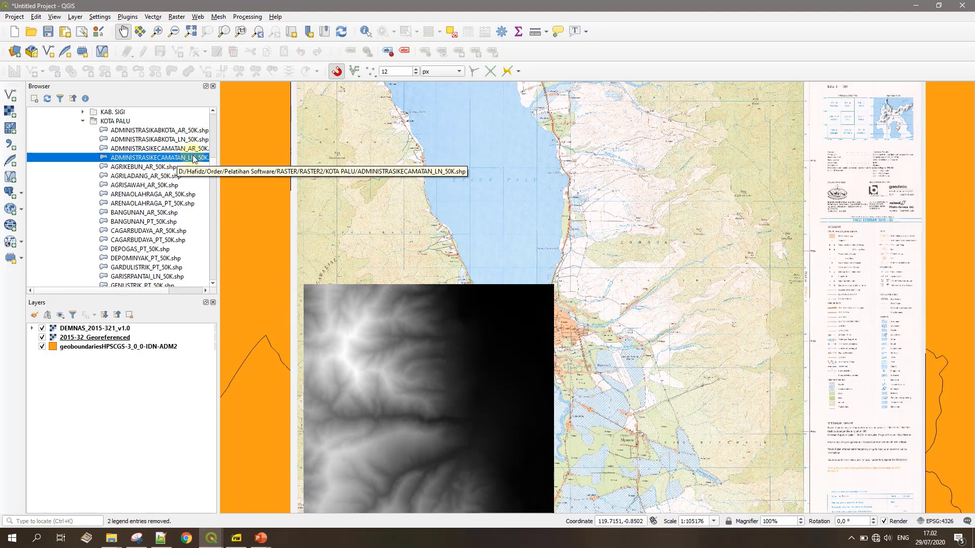
pyautogui.click(179, 149)
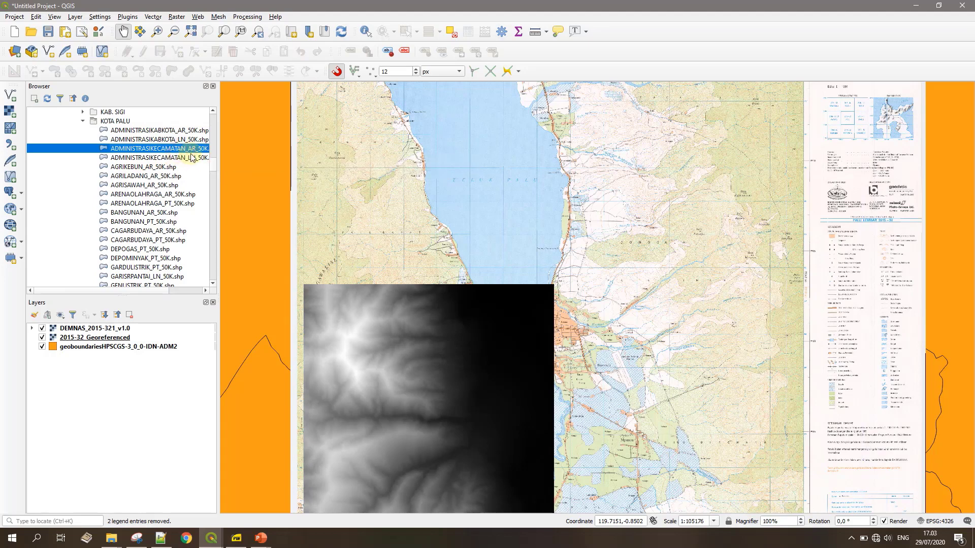
pyautogui.click(183, 159)
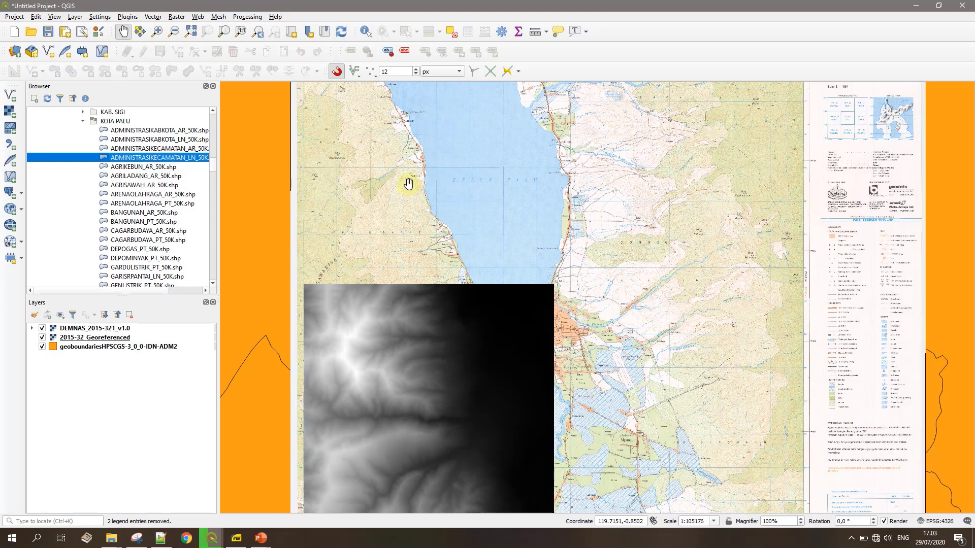
# - Add the JALAN_LN_50K and JEMBATAN_LN_50K shapefiles from the KOTA PALU folder to the map
pyautogui.scroll(-2, 140, 240)
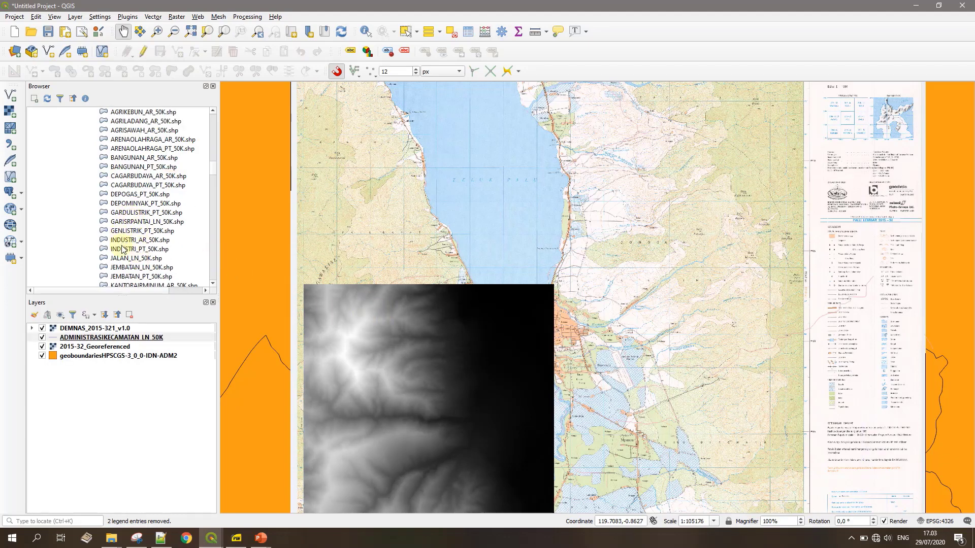
pyautogui.moveTo(123, 261); pyautogui.dragTo(320, 270)
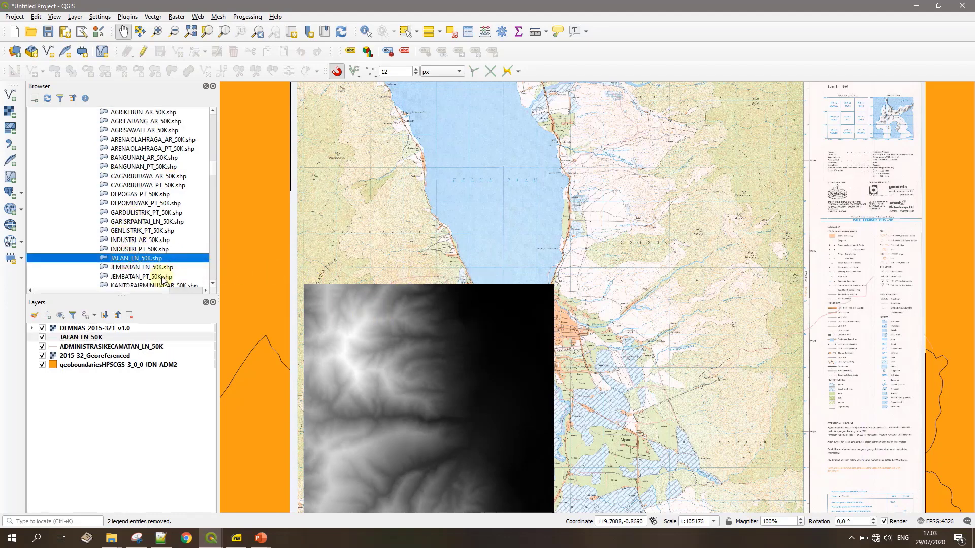
pyautogui.click(138, 268)
pyautogui.moveTo(138, 269); pyautogui.dragTo(314, 268)
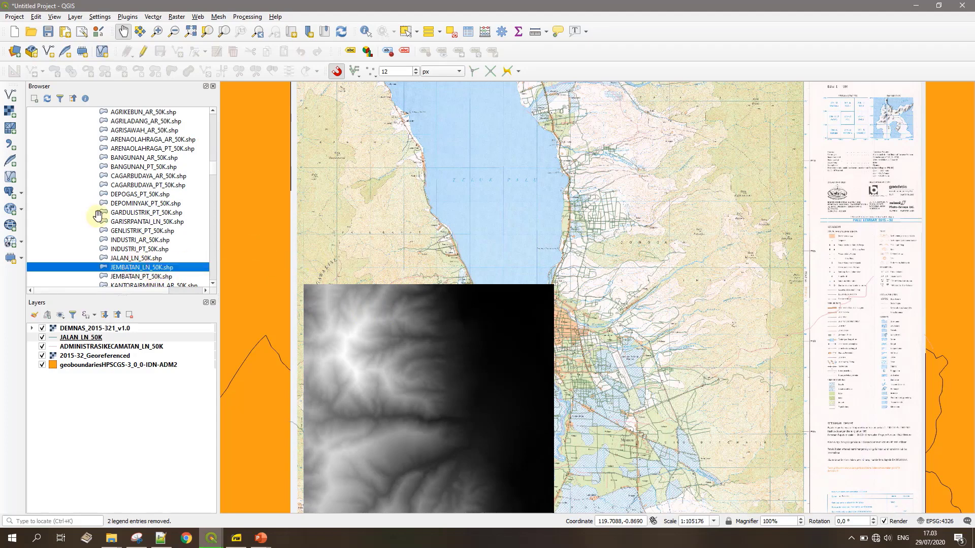
# - Add the KONTUR_LN_50K and PEMUKIMAN_AR_50K shapefiles from the KOTA PALU folder to the map
pyautogui.scroll(-7, 163, 169)
pyautogui.moveTo(146, 159); pyautogui.dragTo(330, 195)
pyautogui.scroll(-1, 152, 203)
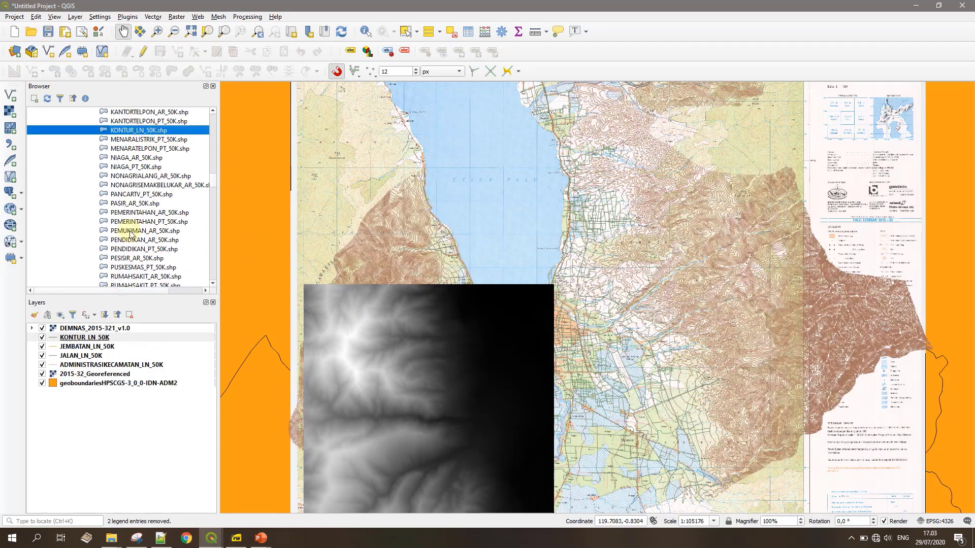
pyautogui.moveTo(130, 231)
pyautogui.mouseDown()
pyautogui.moveTo(355, 260)
pyautogui.moveTo(184, 239)
pyautogui.mouseUp()
# - Add the SPOTHEIGHT_PT_50K, SUNGAI_AR_50K and SUNGAI_LN_50K shapefiles from the KOTA PALU folder to the map
pyautogui.scroll(-5, 184, 238)
pyautogui.moveTo(130, 221); pyautogui.dragTo(284, 246)
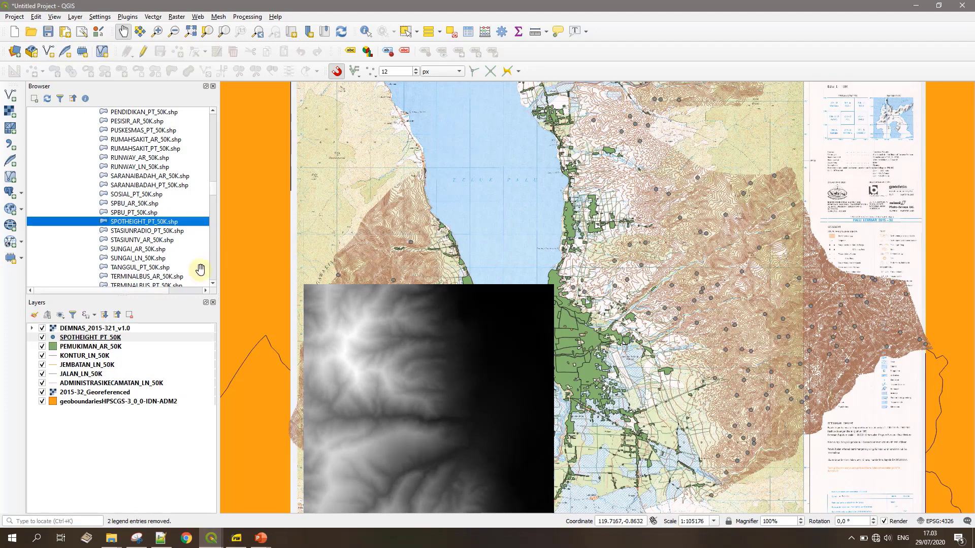
pyautogui.moveTo(147, 248); pyautogui.dragTo(327, 286)
pyautogui.click(162, 260)
pyautogui.moveTo(161, 260); pyautogui.dragTo(305, 282)
# - Add the TOPONIMI_PT_50K shapefile from the KOTA PALU folder to the map and hide that layer
pyautogui.scroll(-2, 138, 249)
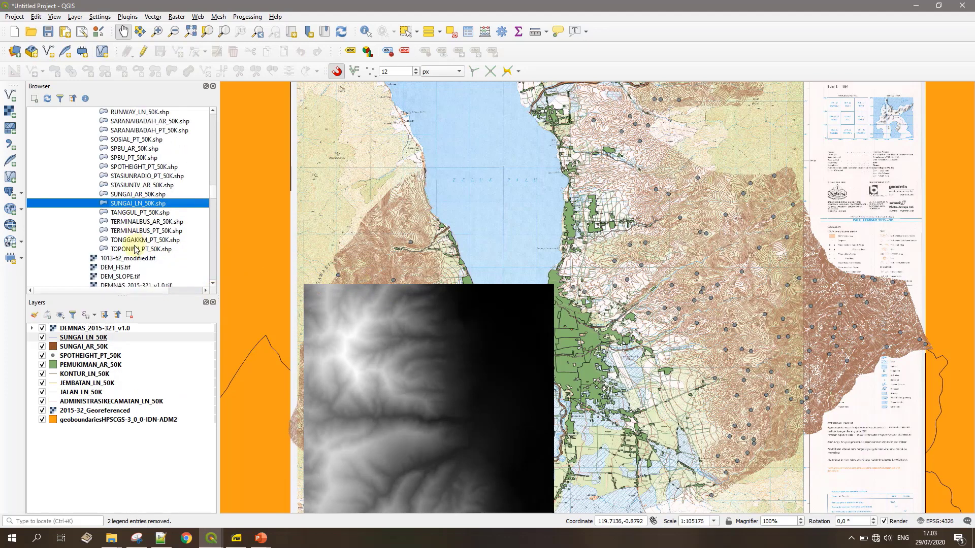
pyautogui.moveTo(128, 252); pyautogui.dragTo(378, 284)
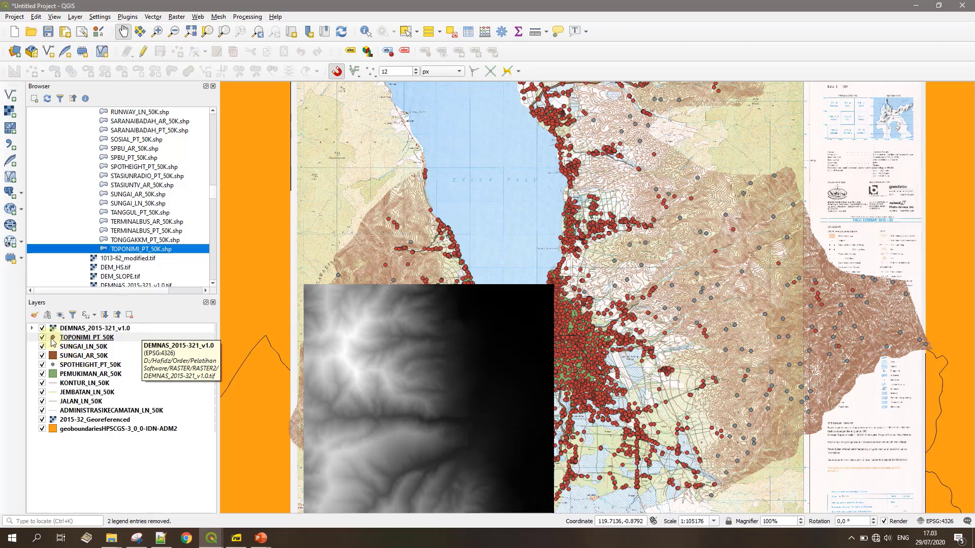
pyautogui.click(42, 337)
pyautogui.moveTo(521, 337); pyautogui.dragTo(523, 296)
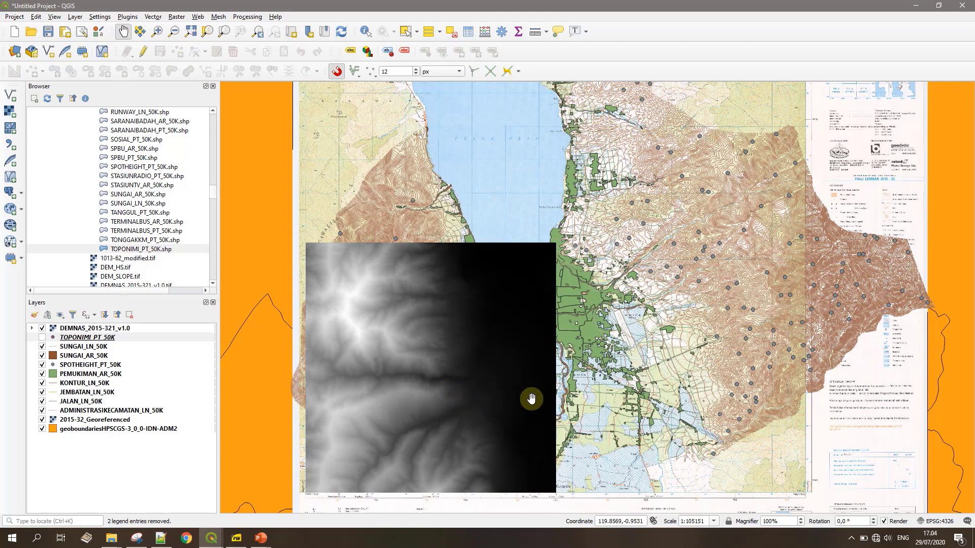
pyautogui.moveTo(535, 404); pyautogui.dragTo(559, 381)
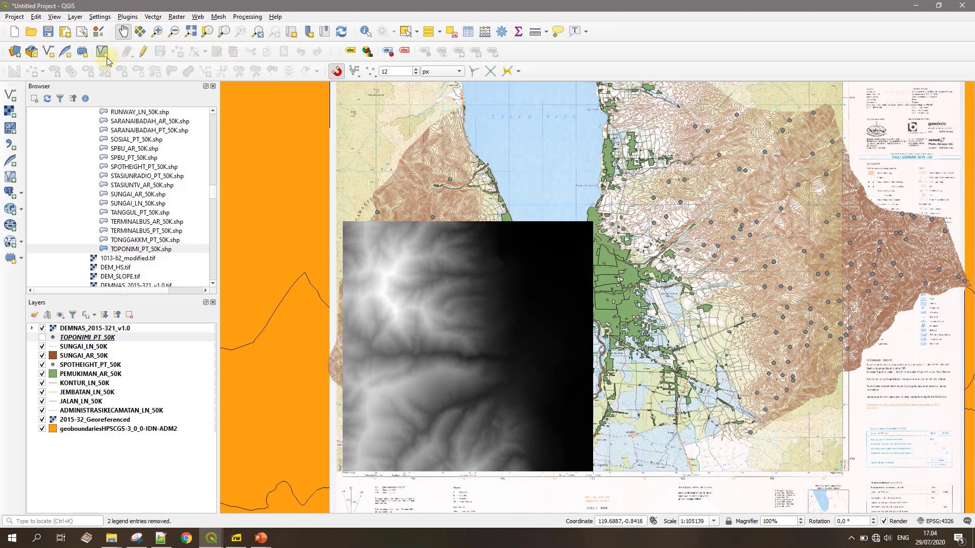
# - Create a temporary scratch layer with the Polygon / CurvePolygon geometry type, keeping the default layer name
pyautogui.click(82, 54)
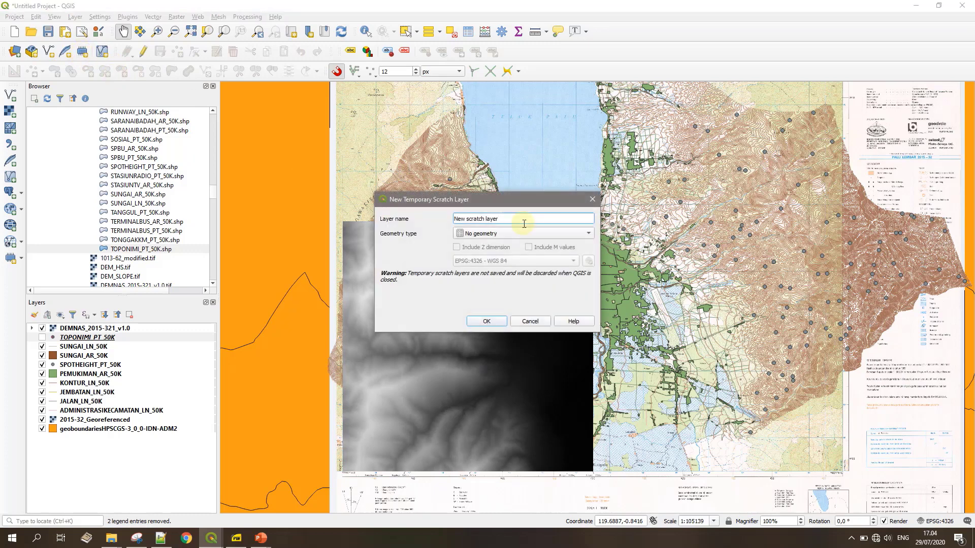
pyautogui.click(482, 237)
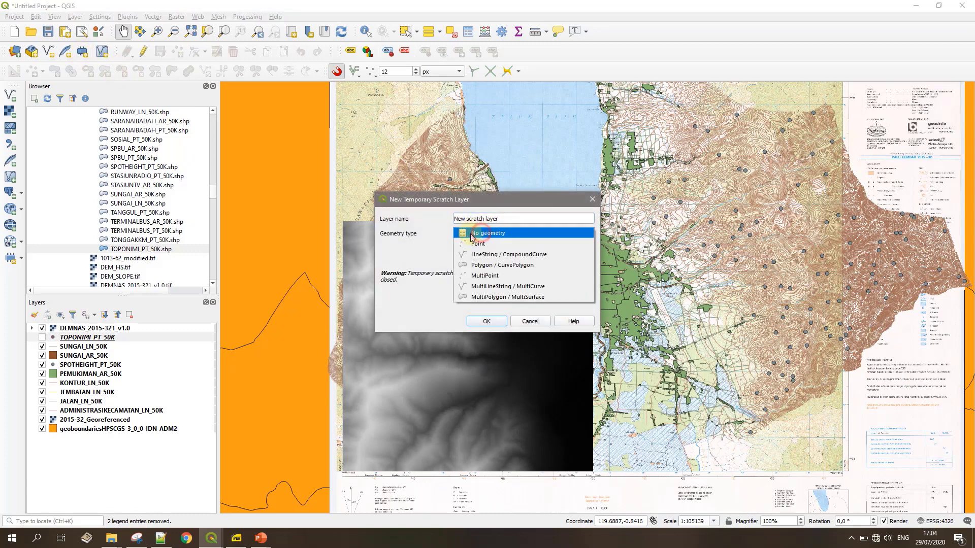
pyautogui.click(485, 266)
pyautogui.click(486, 321)
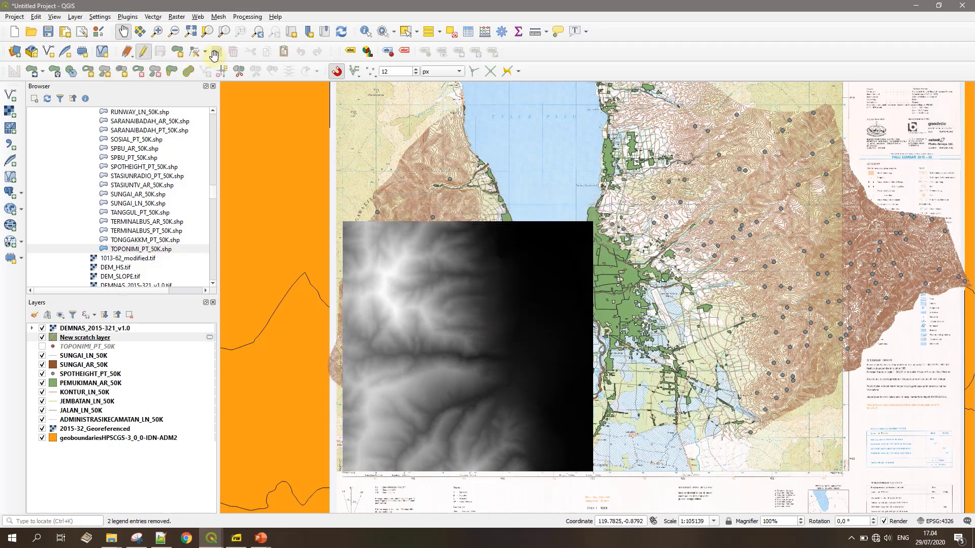
# - Draw a rectangular polygon along the four corners of the DEMNAS raster in the scratch layer, then save the edits and end editing
pyautogui.click(176, 53)
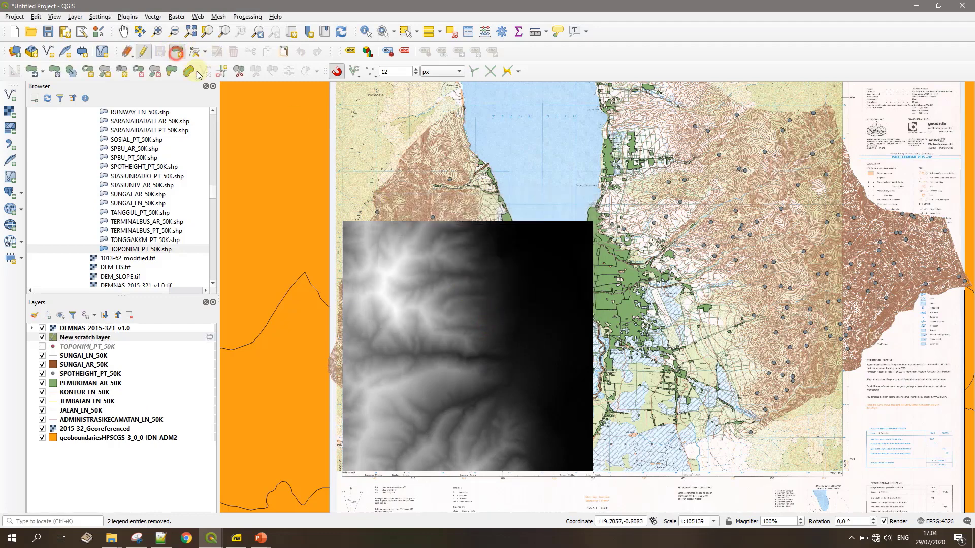
pyautogui.click(341, 219)
pyautogui.click(592, 222)
pyautogui.click(593, 472)
pyautogui.click(343, 472)
pyautogui.rightClick(421, 417)
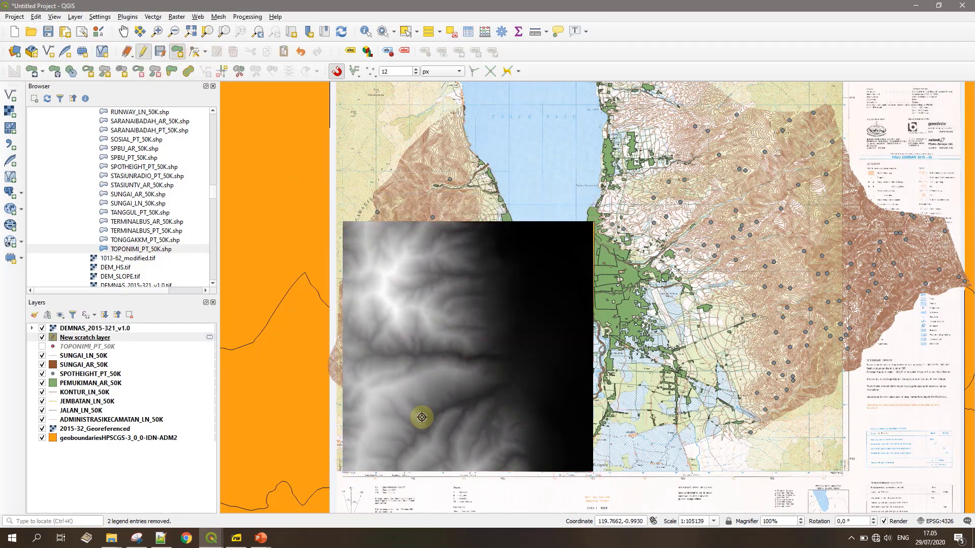
pyautogui.click(49, 337)
pyautogui.click(142, 51)
pyautogui.click(478, 282)
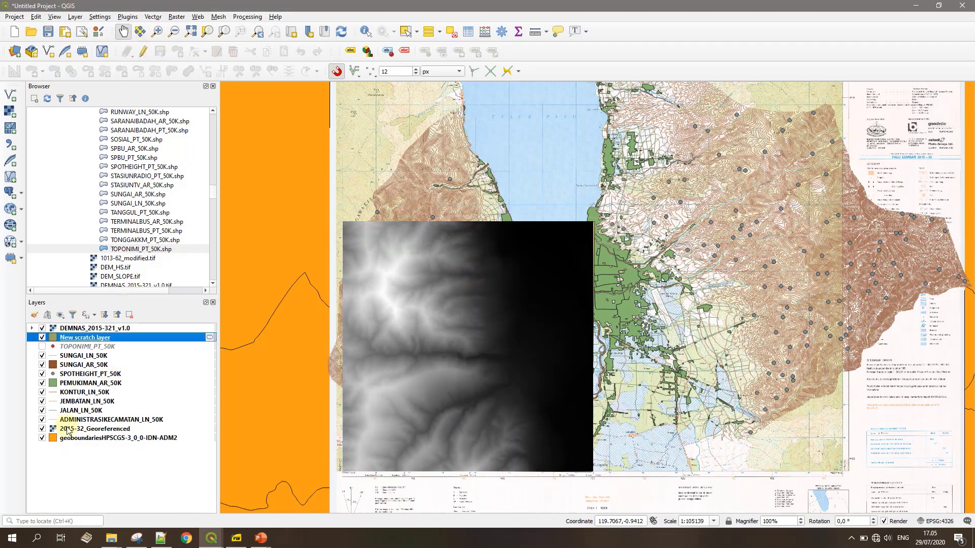
# - Hide the geoboundariesHPSCGS-3_0_0-IDN-ADM2, 2015-32_Georeferenced and DEMNAS_2015-321_v1.0 layers
pyautogui.moveTo(457, 351); pyautogui.dragTo(507, 325)
pyautogui.moveTo(574, 444); pyautogui.dragTo(540, 457)
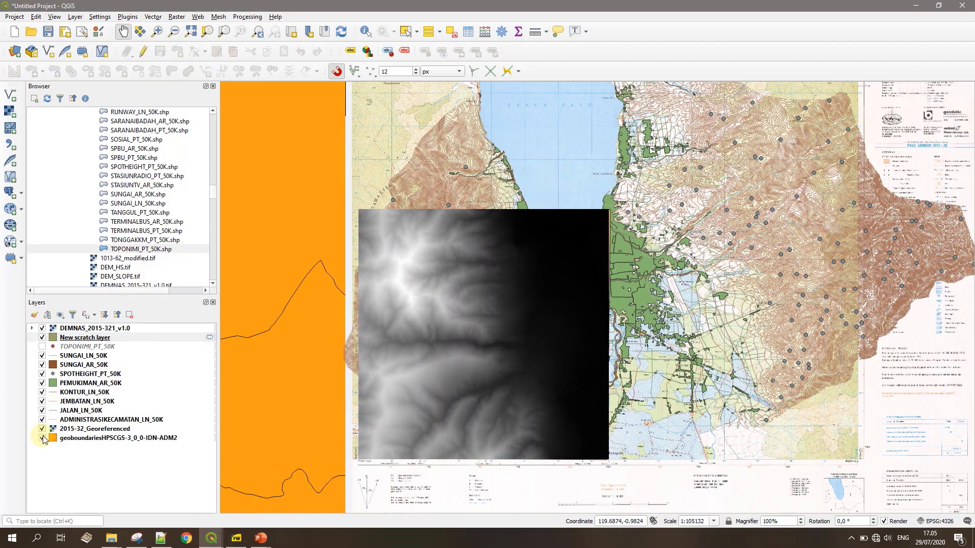
pyautogui.click(43, 439)
pyautogui.click(42, 429)
pyautogui.click(42, 328)
# - Make the simple fill of the scratch layer's polygon transparent so only its outline is drawn
pyautogui.click(52, 340)
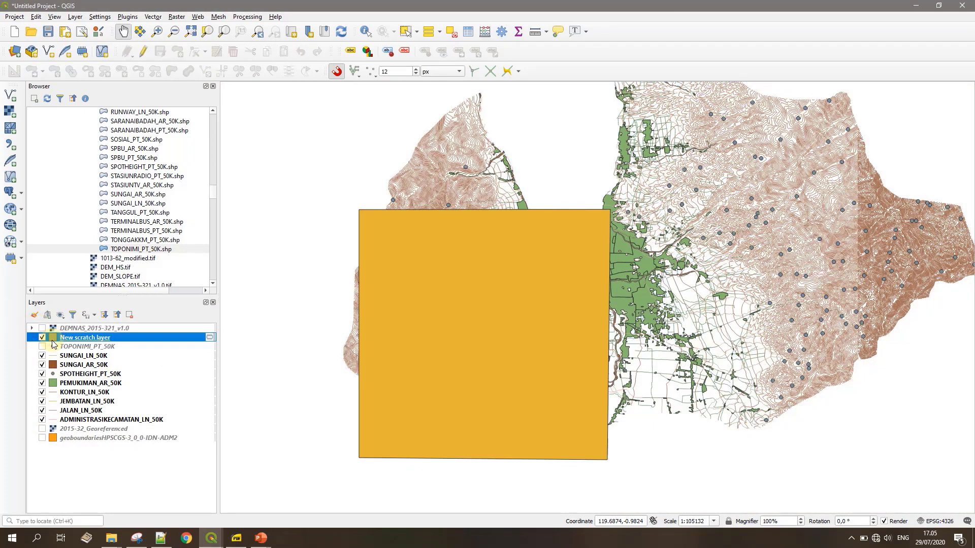
pyautogui.doubleClick(52, 340)
pyautogui.click(456, 122)
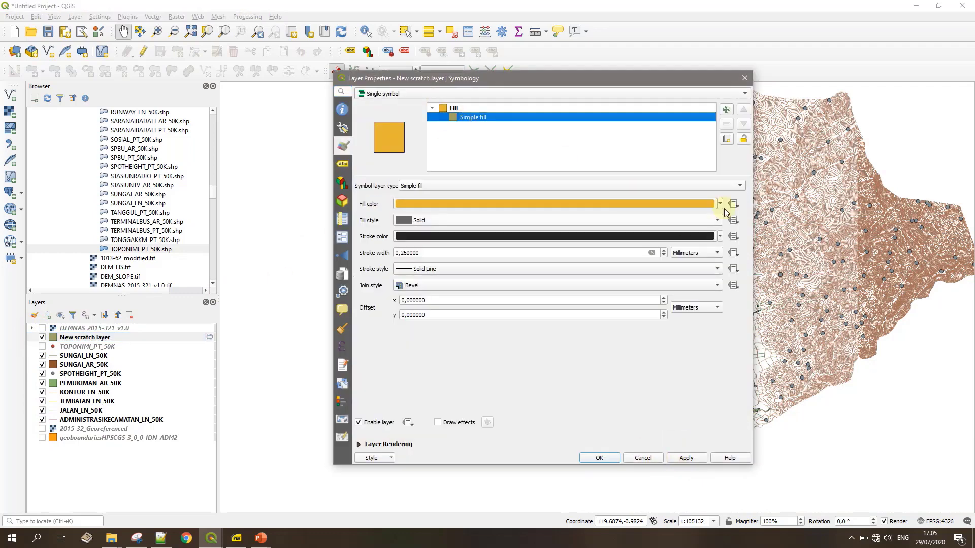
pyautogui.click(435, 207)
pyautogui.click(435, 227)
pyautogui.click(599, 457)
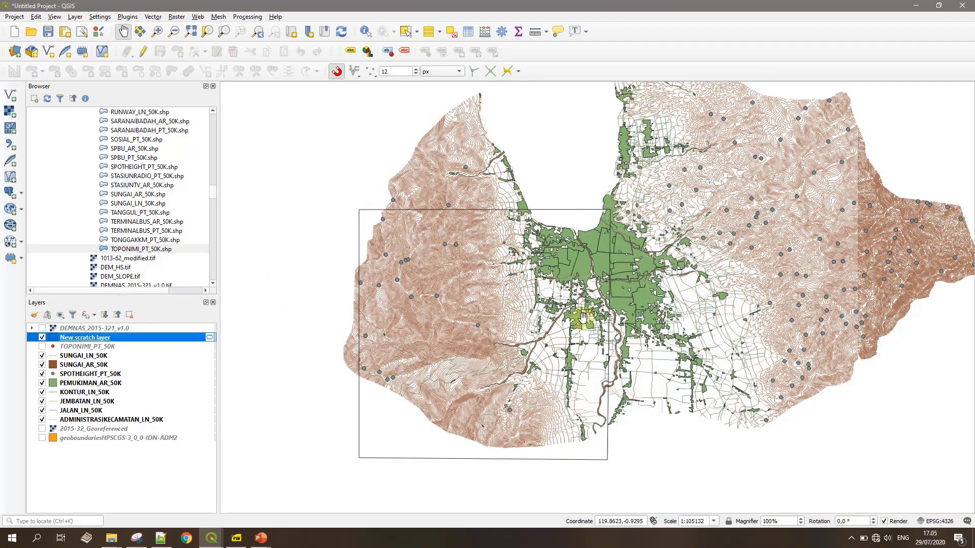
# - Inspect the vector layers within the polygon outline at a map scale of 1:25000 and about 1:50000
pyautogui.moveTo(583, 318); pyautogui.dragTo(611, 318)
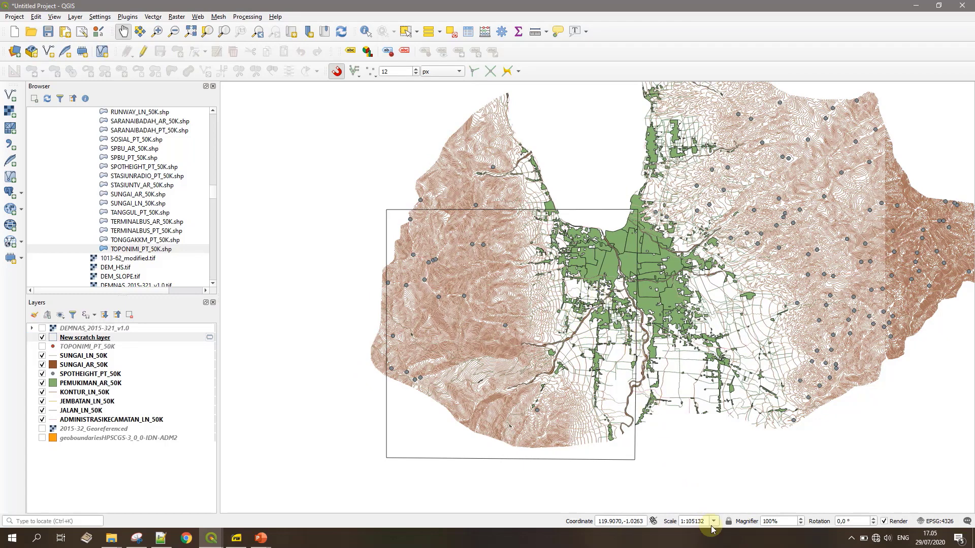
pyautogui.click(712, 522)
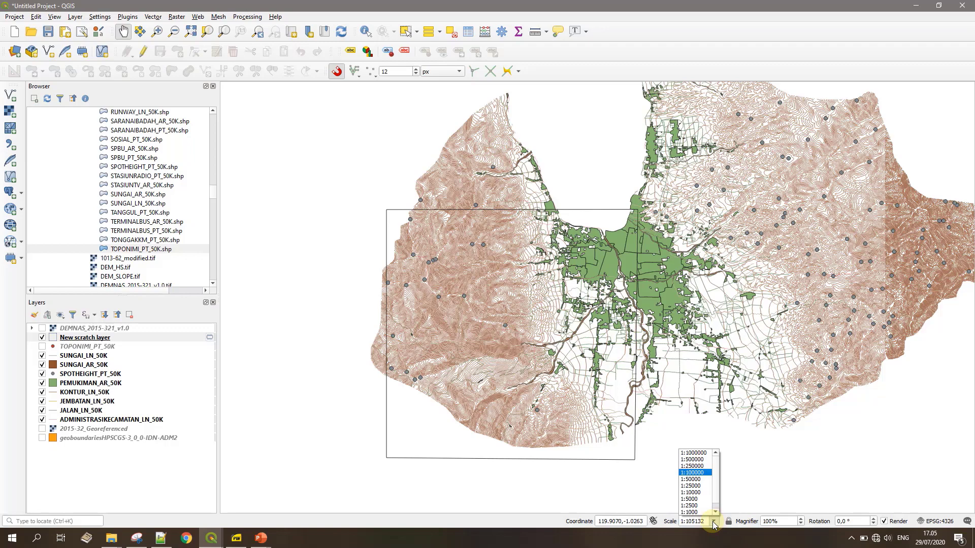
pyautogui.click(708, 487)
pyautogui.moveTo(592, 265); pyautogui.dragTo(737, 365)
pyautogui.moveTo(633, 303); pyautogui.dragTo(735, 294)
pyautogui.scroll(-1, 648, 321)
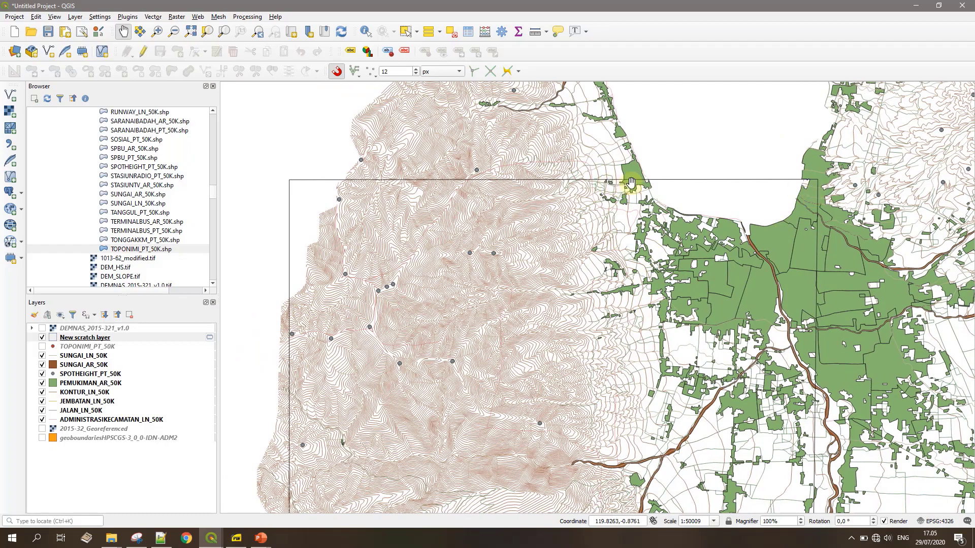
# - Style the PEMUKIMAN_AR_50K settlement layer with a semi-transparent simple orange fill and move it beneath all other layers
pyautogui.moveTo(810, 396); pyautogui.dragTo(812, 406)
pyautogui.scroll(1, 812, 407)
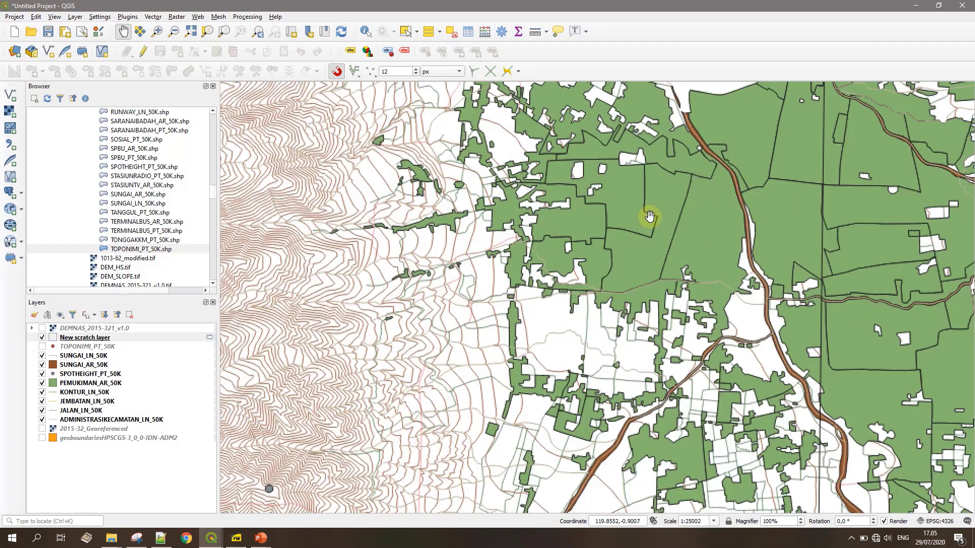
pyautogui.moveTo(461, 181); pyautogui.dragTo(632, 254)
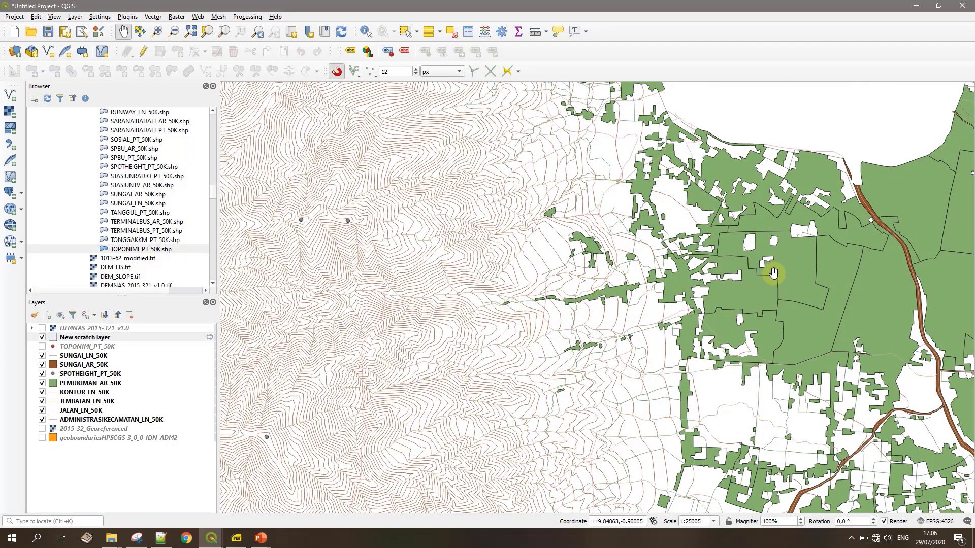
pyautogui.doubleClick(61, 384)
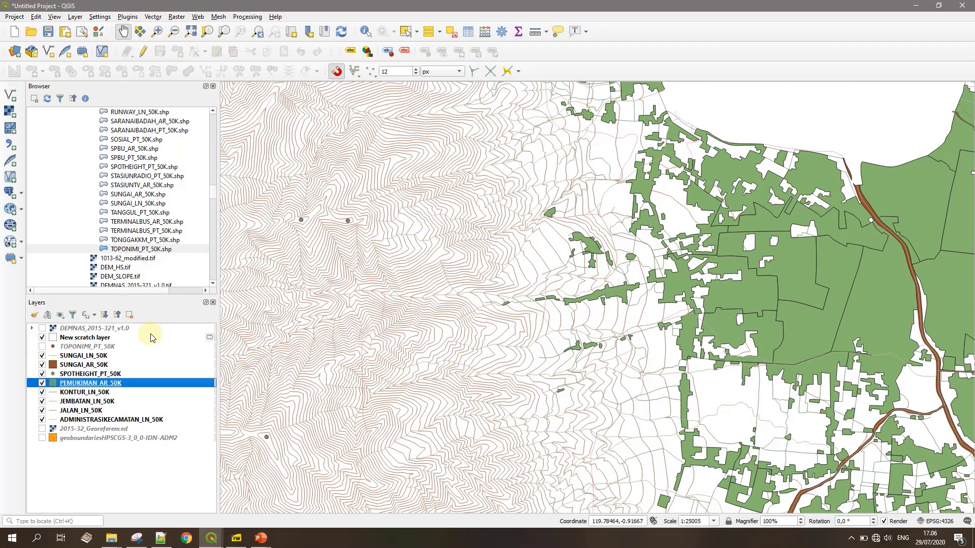
pyautogui.scroll(-6, 472, 358)
pyautogui.click(401, 341)
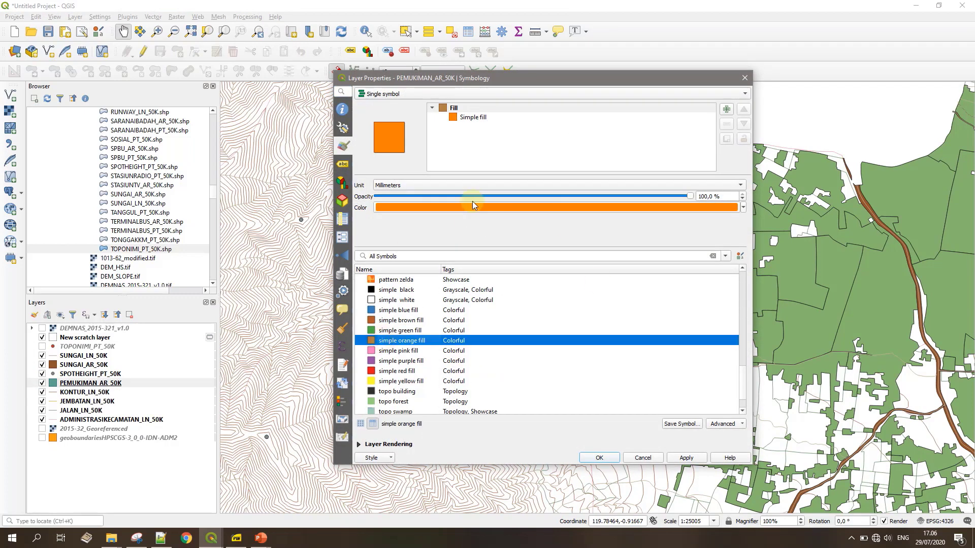
pyautogui.click(737, 208)
pyautogui.click(406, 319)
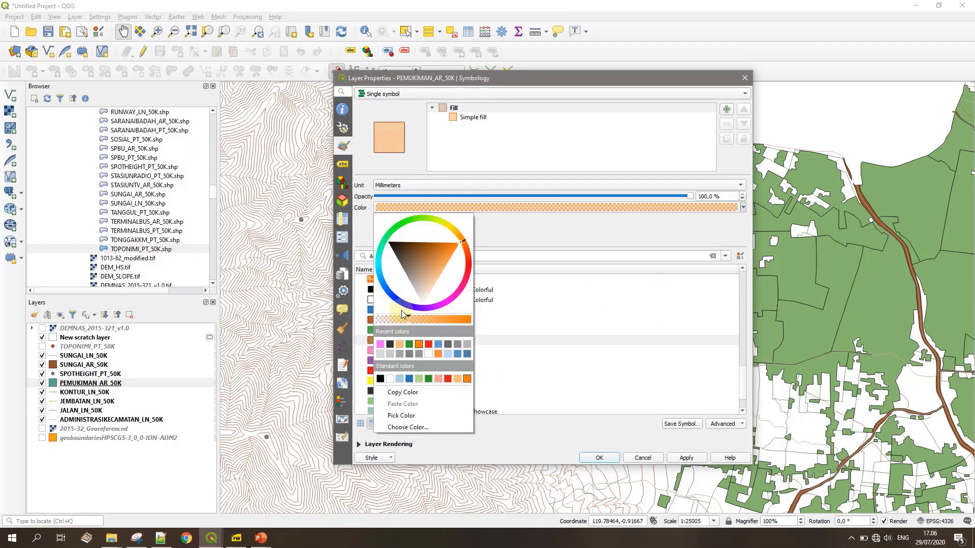
pyautogui.click(599, 457)
pyautogui.click(599, 457)
pyautogui.moveTo(66, 384); pyautogui.dragTo(65, 463)
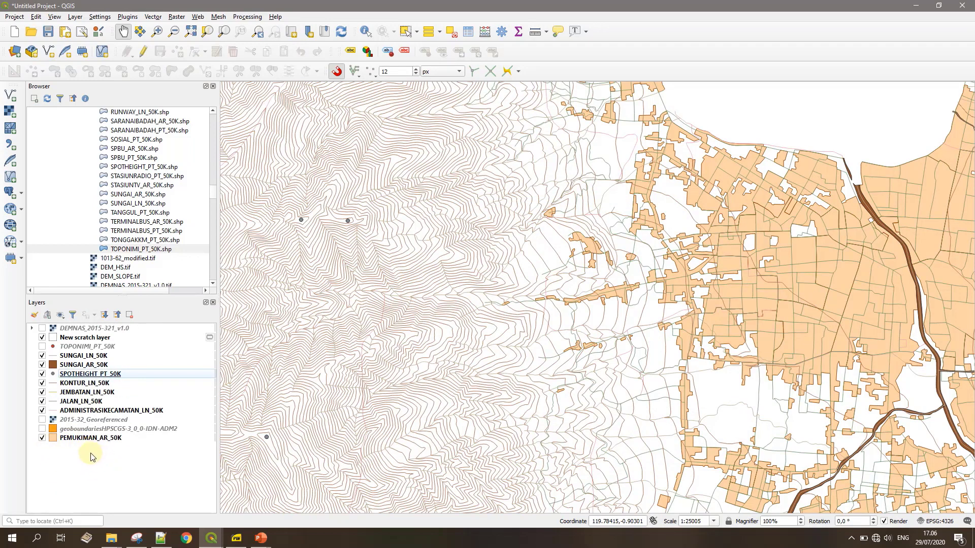
# - Examine the road classes in the REMARK field of the JALAN_LN_50K attribute table
pyautogui.click(72, 402)
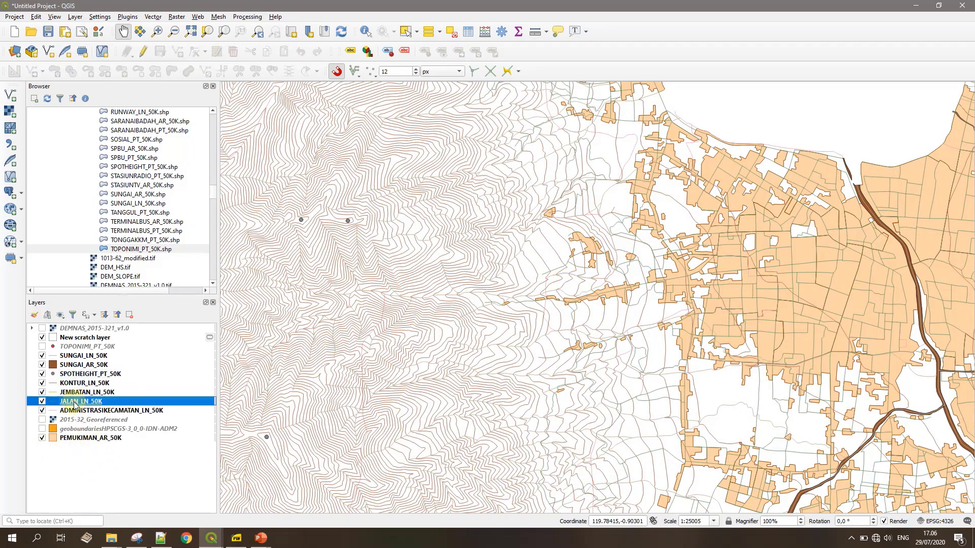
pyautogui.rightClick(73, 402)
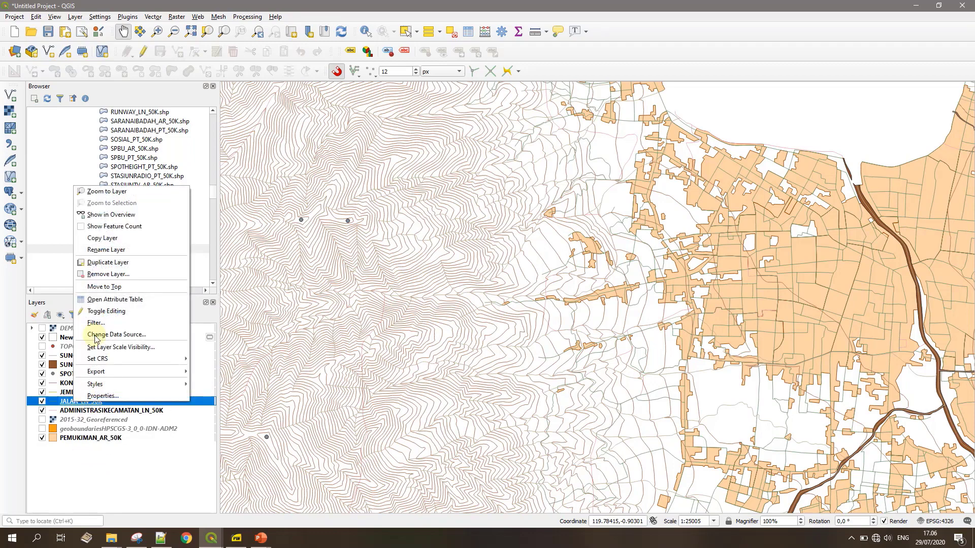
pyautogui.click(99, 301)
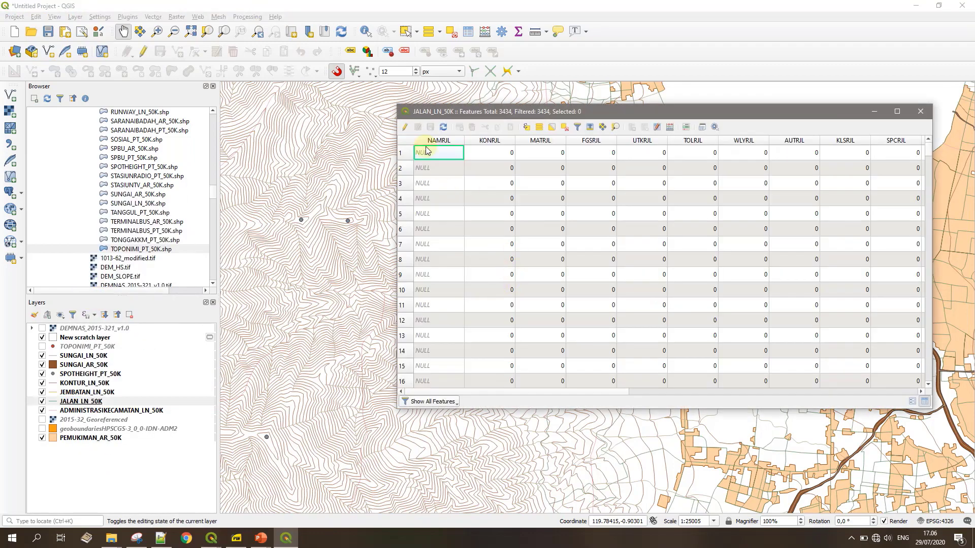
pyautogui.moveTo(531, 117); pyautogui.dragTo(430, 116)
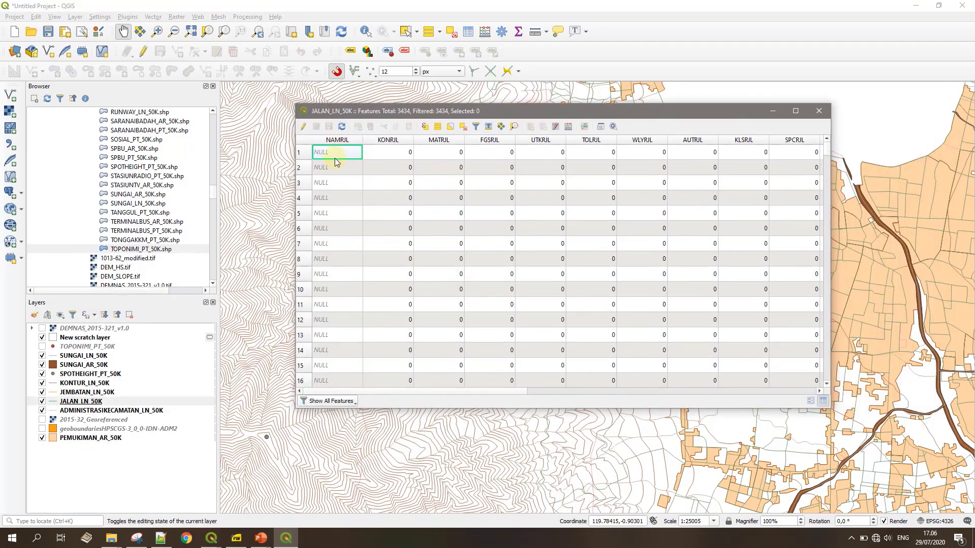
pyautogui.moveTo(431, 394); pyautogui.dragTo(766, 376)
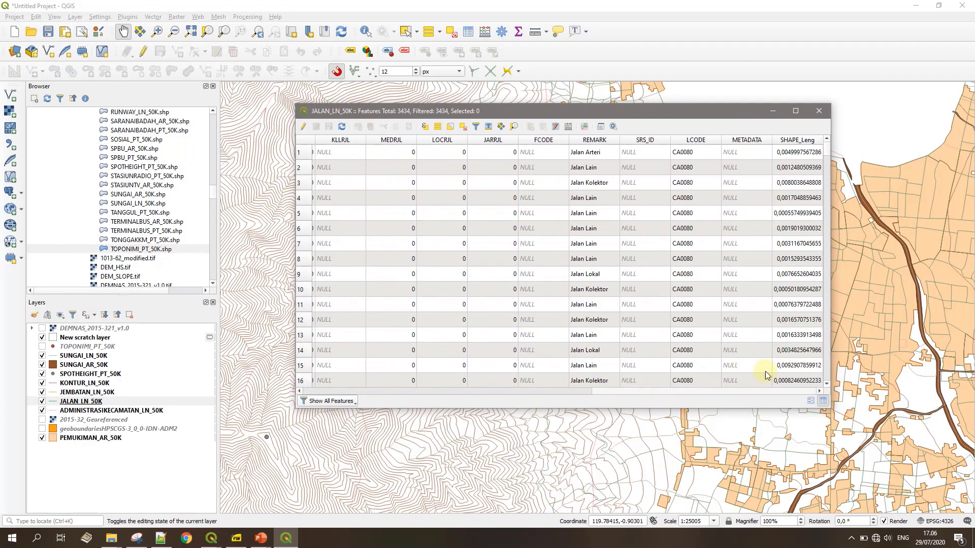
pyautogui.click(598, 164)
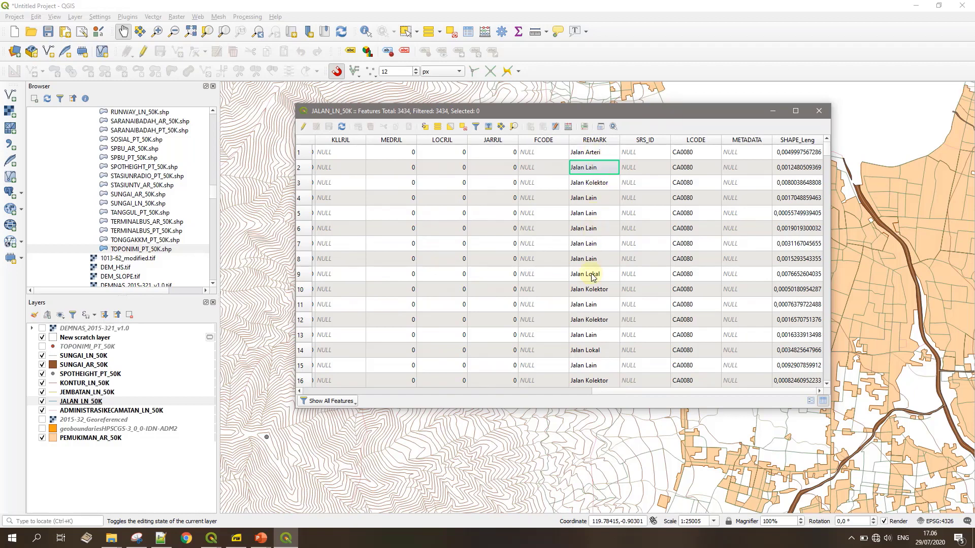
pyautogui.click(590, 318)
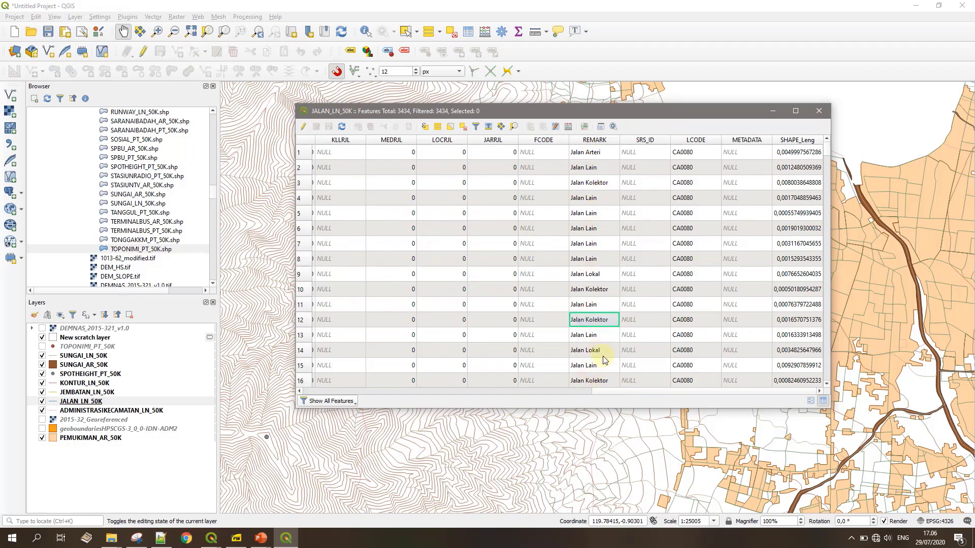
pyautogui.click(819, 112)
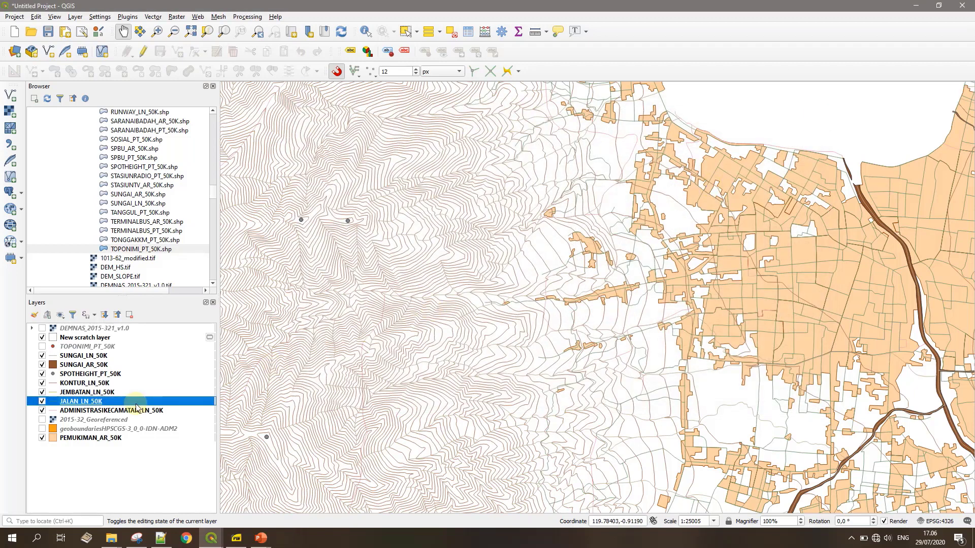
# - Categorize the JALAN_LN_50K symbology by the REMARK field with random colors and remove the all-other-values category
pyautogui.doubleClick(67, 401)
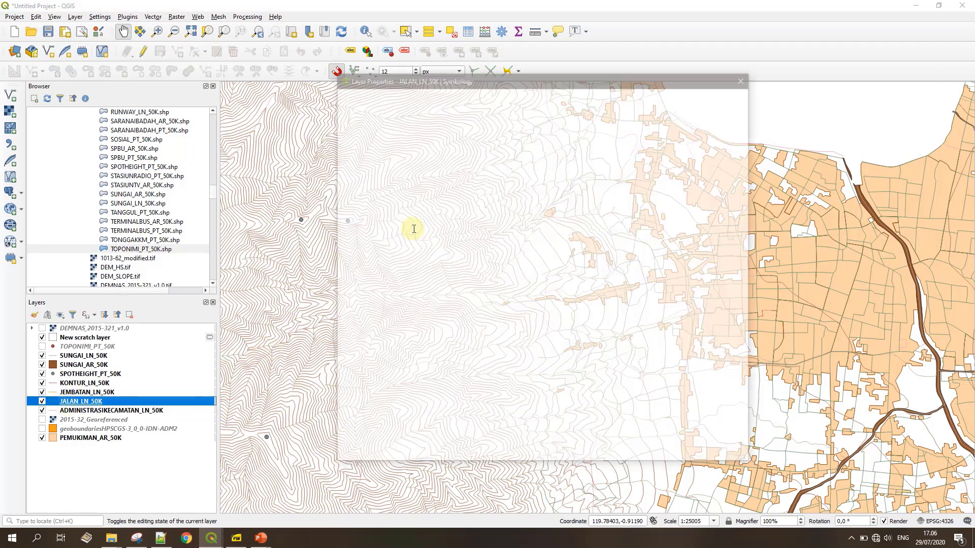
pyautogui.click(384, 95)
pyautogui.click(387, 125)
pyautogui.click(730, 109)
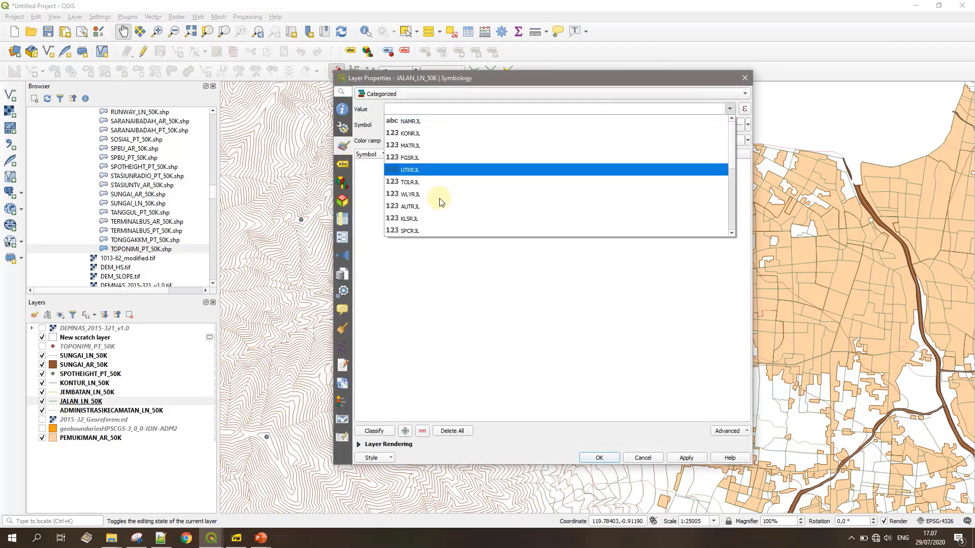
pyautogui.scroll(-5, 416, 188)
pyautogui.click(414, 182)
pyautogui.click(374, 431)
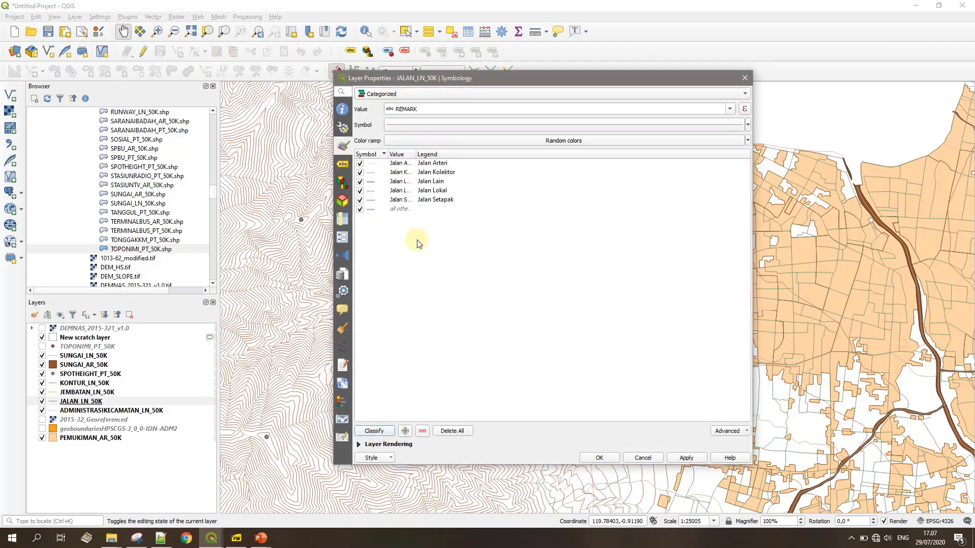
pyautogui.click(386, 206)
pyautogui.click(422, 431)
pyautogui.click(685, 458)
# - Apply the topo road symbol to the Jalan Arteri and Jalan Kolektor categories
pyautogui.moveTo(584, 78); pyautogui.dragTo(338, 85)
pyautogui.doubleClick(125, 170)
pyautogui.scroll(-10, 612, 349)
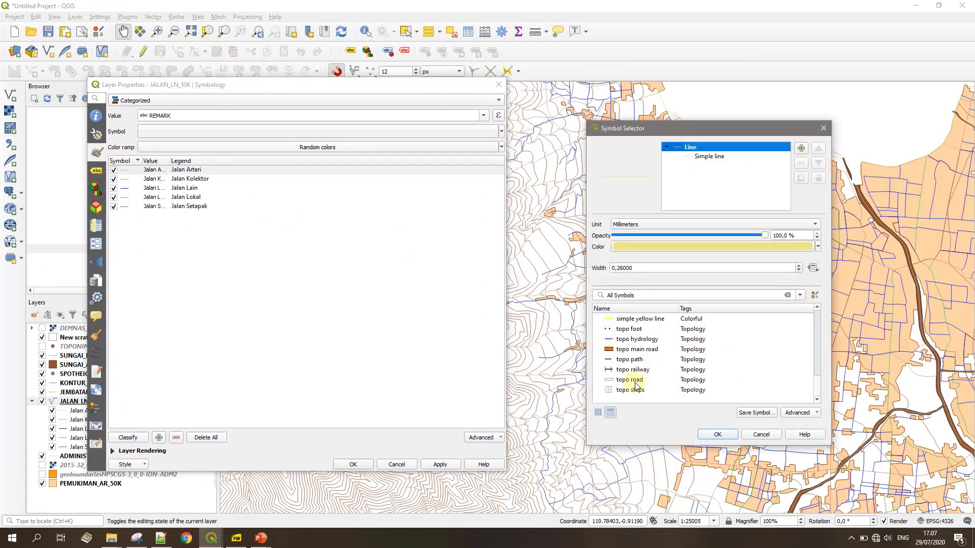
pyautogui.click(631, 380)
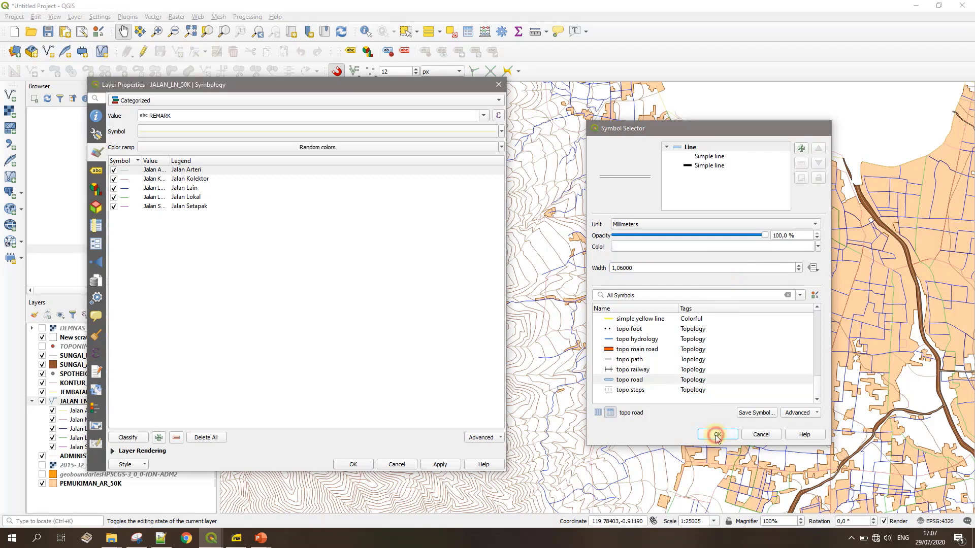
pyautogui.click(717, 434)
pyautogui.doubleClick(125, 179)
pyautogui.scroll(-10, 667, 352)
pyautogui.click(631, 381)
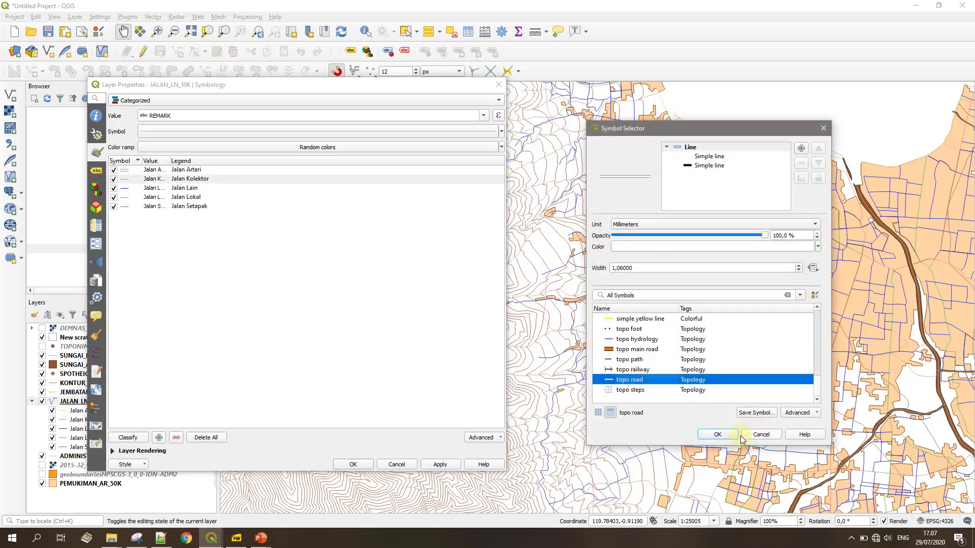
pyautogui.click(718, 434)
pyautogui.click(440, 464)
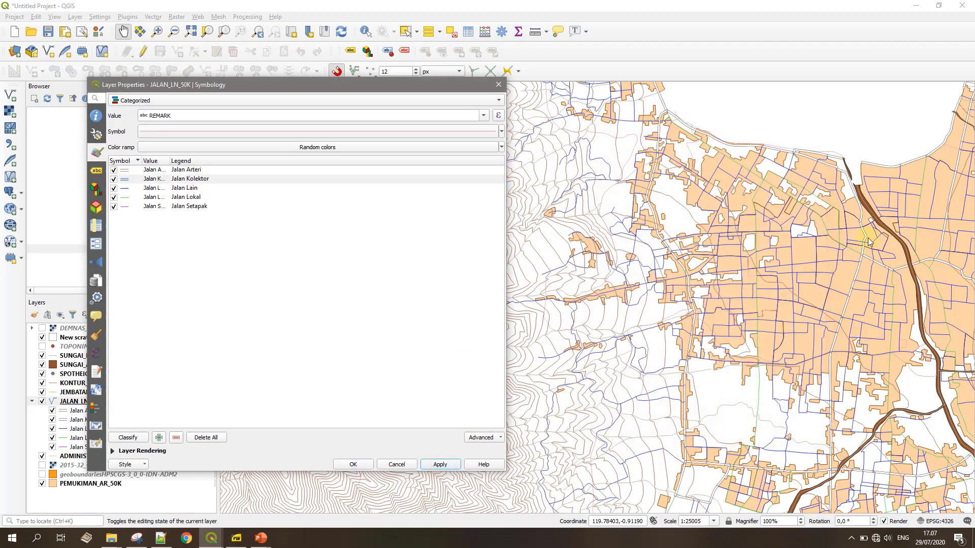
# - Style the Jalan Arteri category with the topo main road symbol at a width of 1.26 mm
pyautogui.doubleClick(125, 170)
pyautogui.click(615, 350)
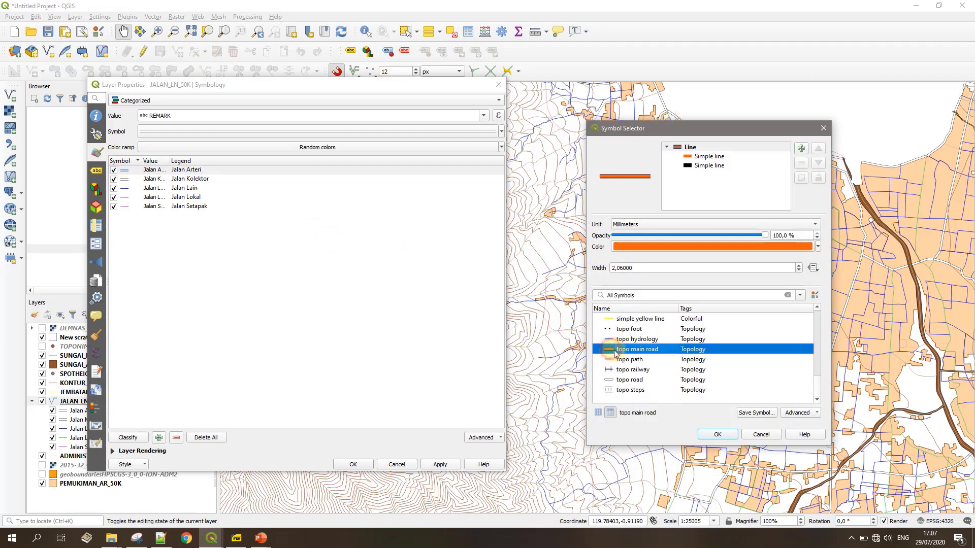
pyautogui.click(717, 434)
pyautogui.click(439, 464)
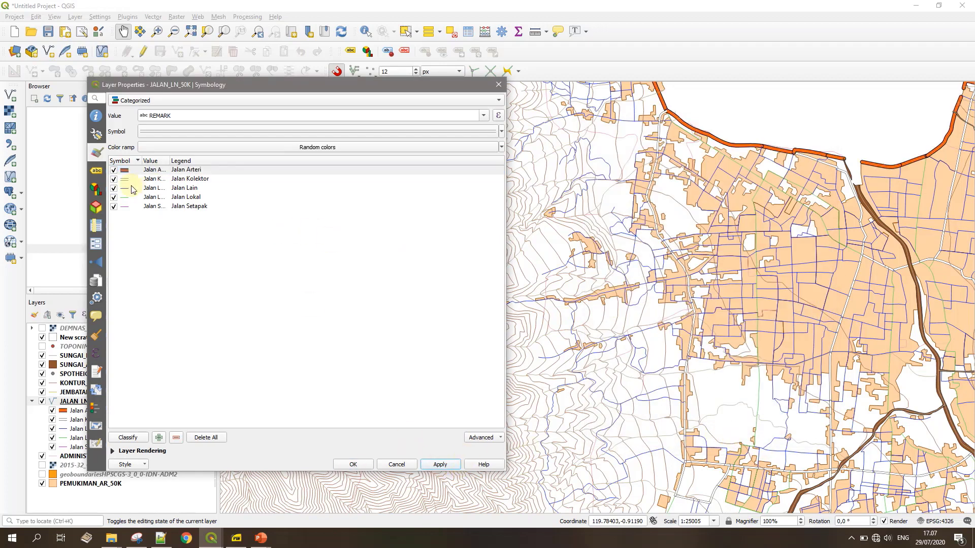
pyautogui.doubleClick(124, 170)
pyautogui.scroll(-4, 639, 263)
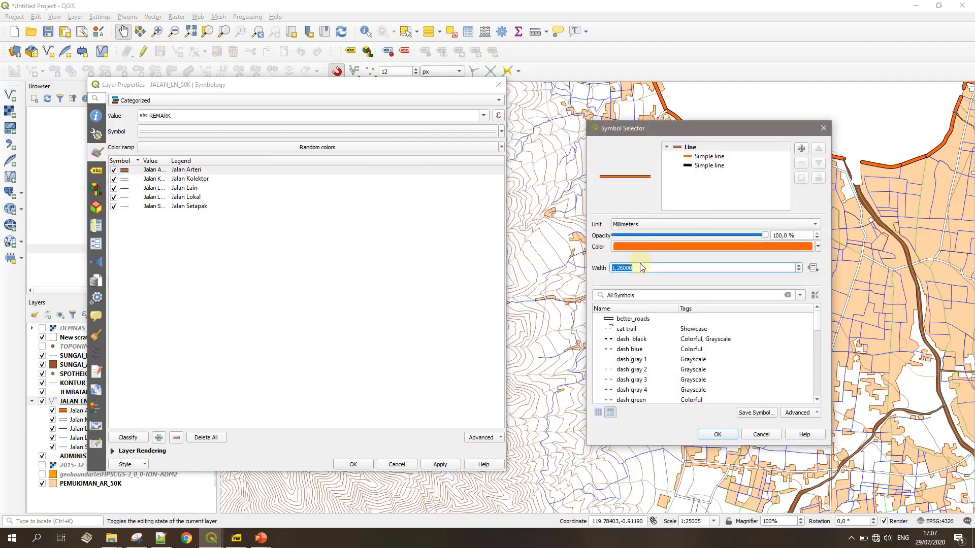
pyautogui.click(716, 434)
pyautogui.click(438, 465)
# - Style the Jalan Kolektor category with the topo main road symbol at a reduced line width
pyautogui.doubleClick(124, 178)
pyautogui.scroll(-5, 655, 365)
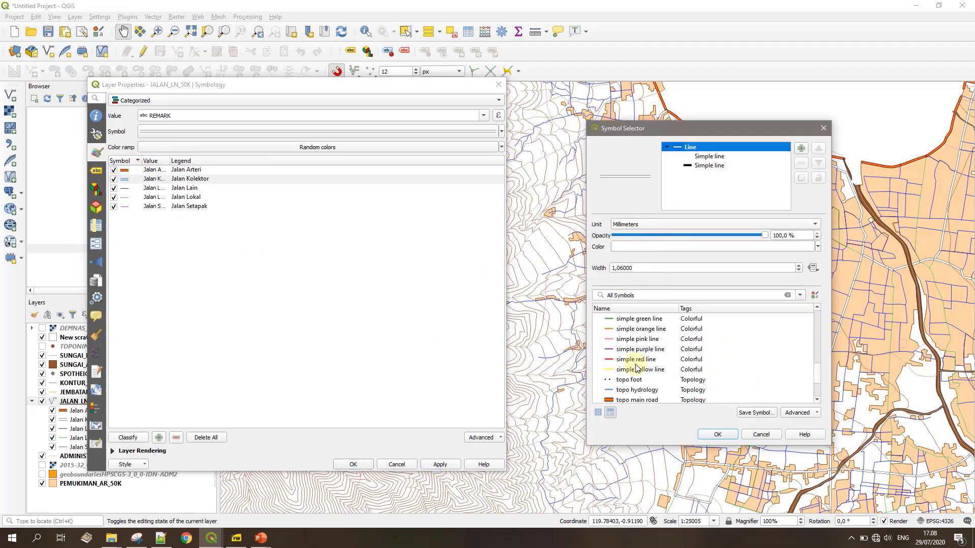
pyautogui.click(654, 400)
pyautogui.scroll(-4, 637, 267)
pyautogui.click(717, 434)
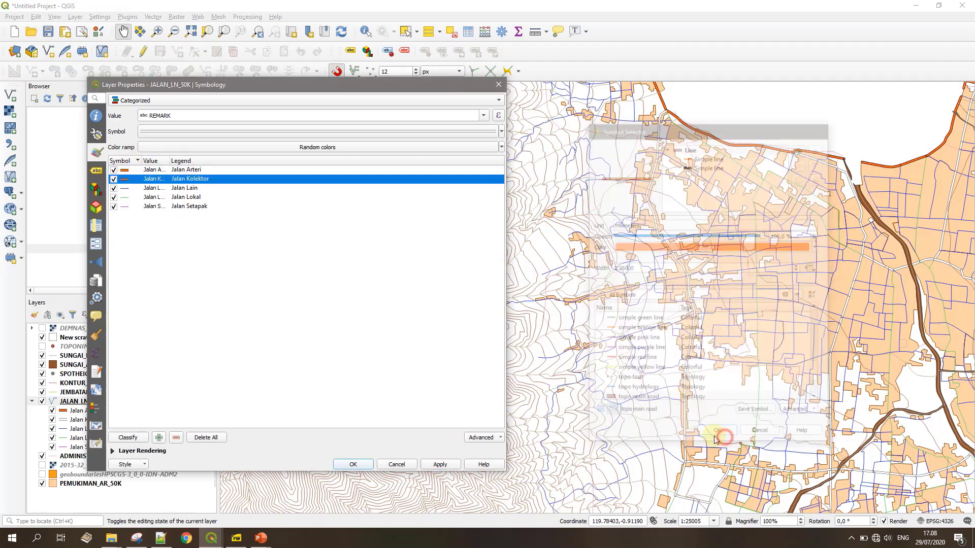
pyautogui.click(440, 464)
# - Give the Jalan Lain category the topo main road symbol with a thinner line width
pyautogui.doubleClick(125, 188)
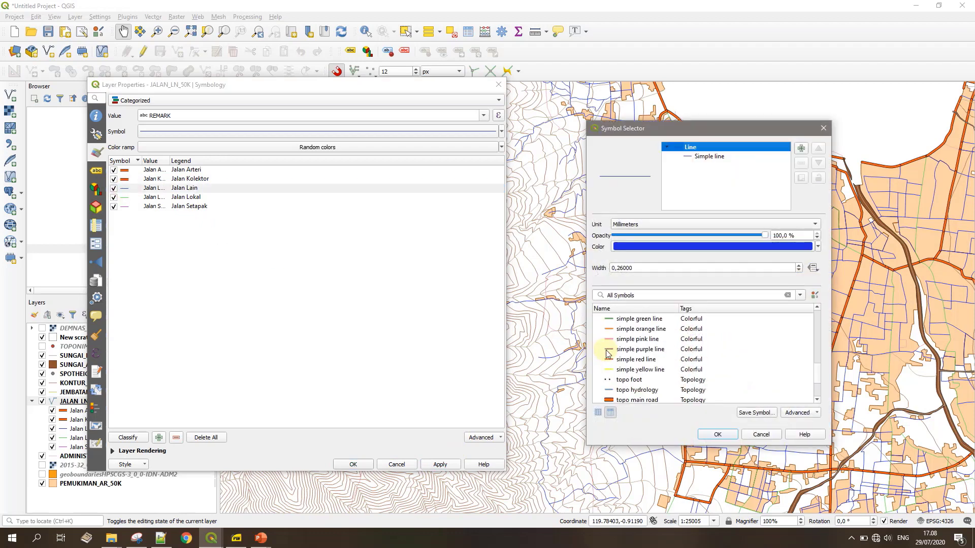
pyautogui.scroll(-5, 655, 355)
pyautogui.click(637, 370)
pyautogui.scroll(-4, 628, 268)
pyautogui.click(717, 434)
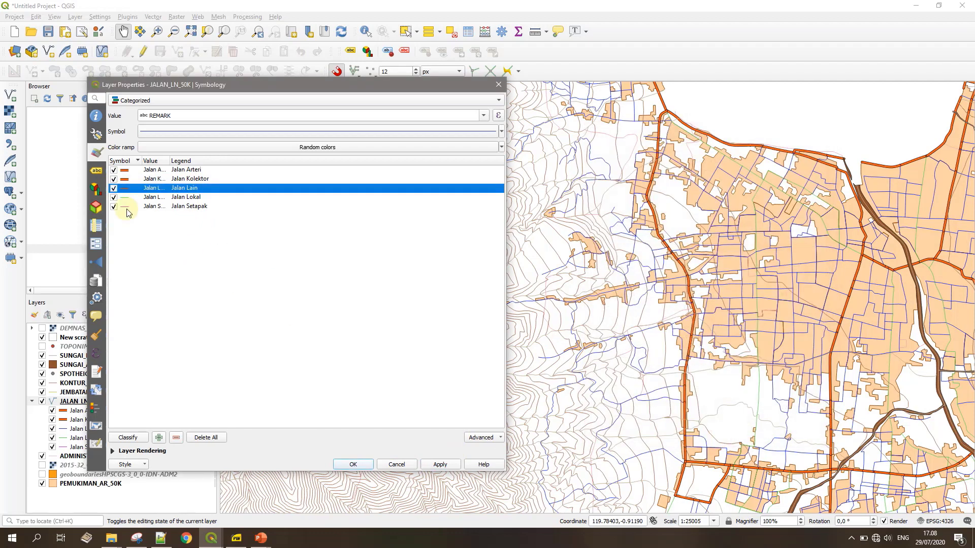
# - Style the Jalan Lokal category with the topo main road symbol at a width of 0.26 mm
pyautogui.doubleClick(124, 197)
pyautogui.scroll(-5, 637, 355)
pyautogui.click(637, 349)
pyautogui.scroll(-4, 658, 267)
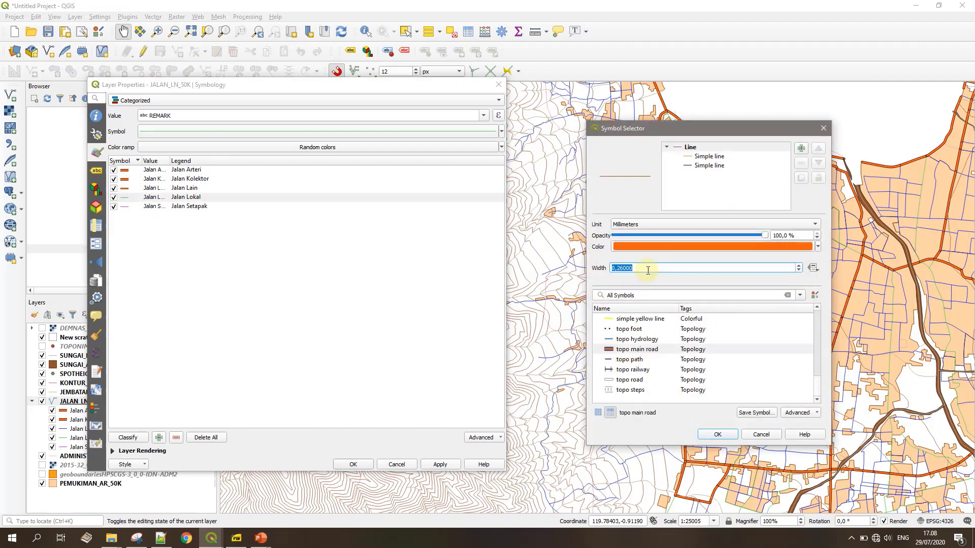
pyautogui.click(718, 434)
# - Style the Jalan Setapak category with the topo main road symbol at a width of 0.46 mm
pyautogui.doubleClick(118, 206)
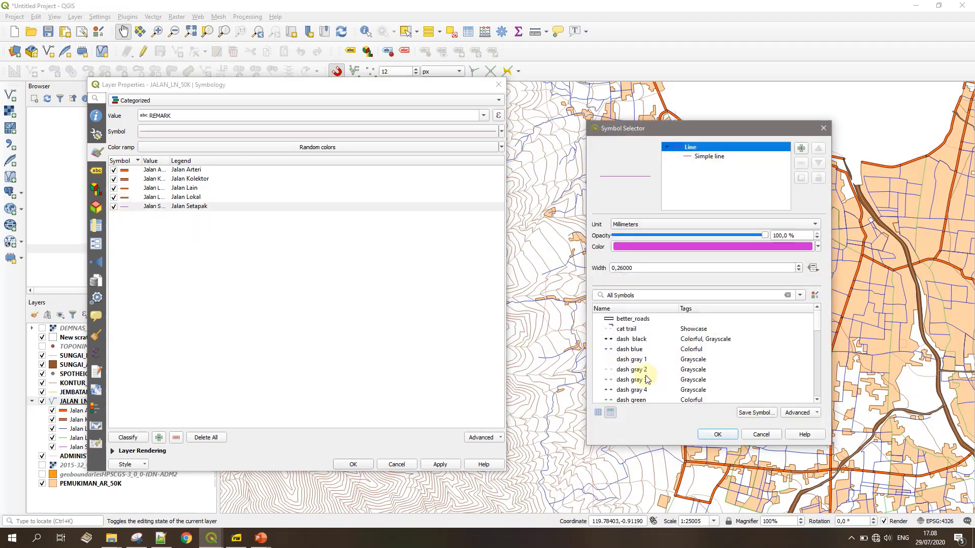
pyautogui.scroll(-5, 646, 380)
pyautogui.doubleClick(638, 269)
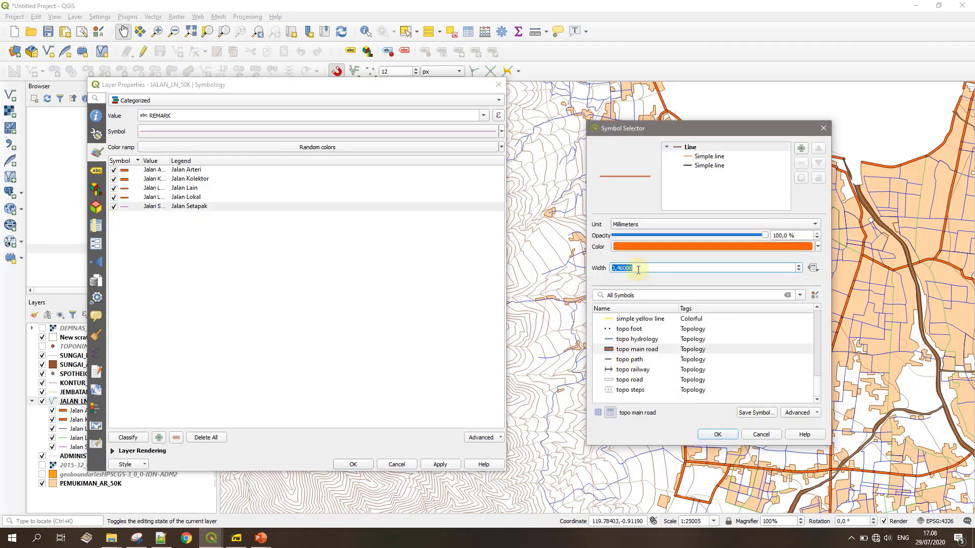
pyautogui.click(718, 434)
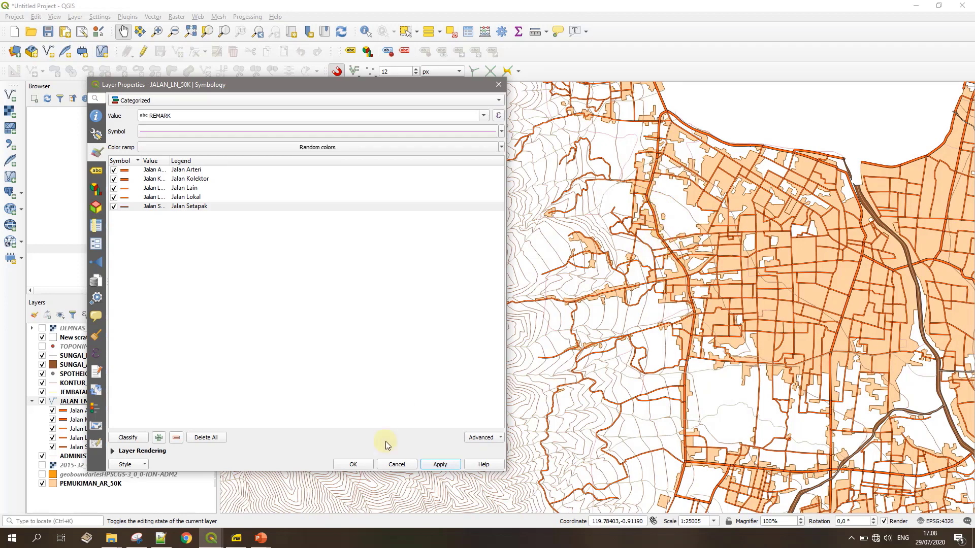
# - Enable symbol levels for the categorized JALAN_LN_50K road symbols
pyautogui.click(477, 439)
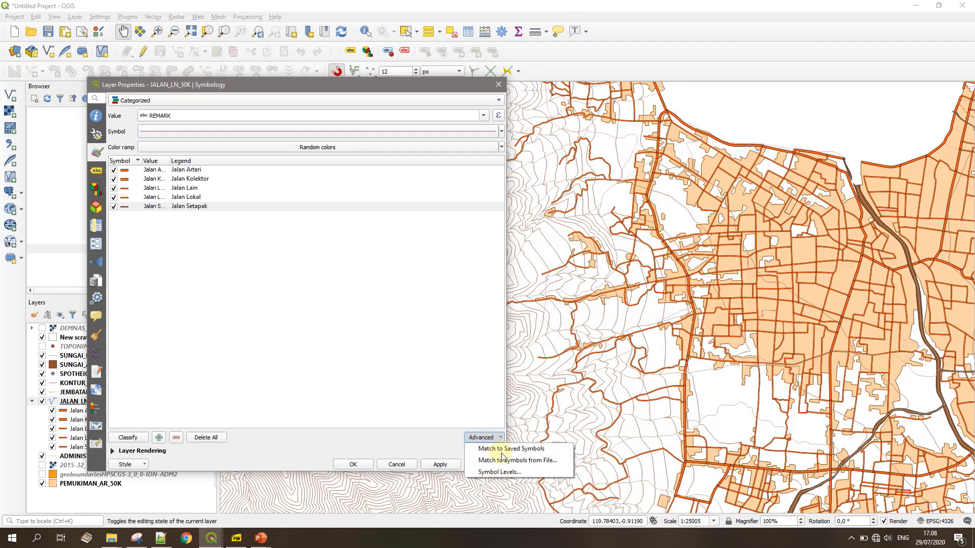
pyautogui.click(516, 472)
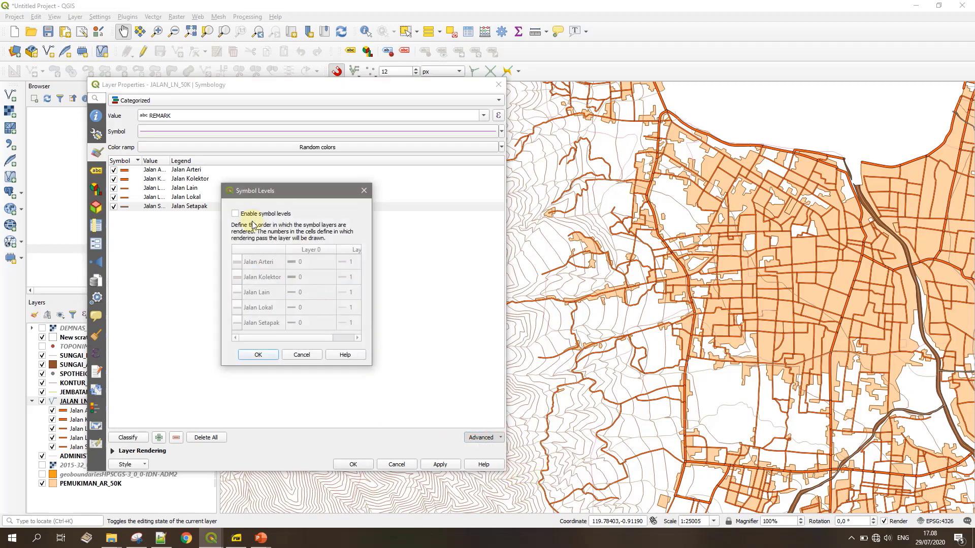
pyautogui.click(249, 215)
pyautogui.click(259, 355)
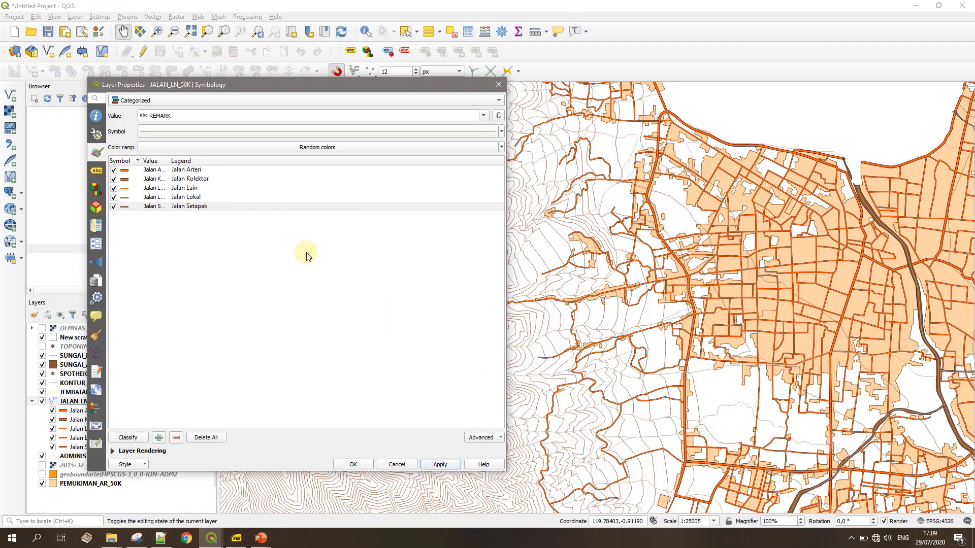
# - Accept the road styling and move the SUNGAI_LN_50K layer directly below ADMINISTRASIKECAMATAN_LN_50K
pyautogui.click(354, 463)
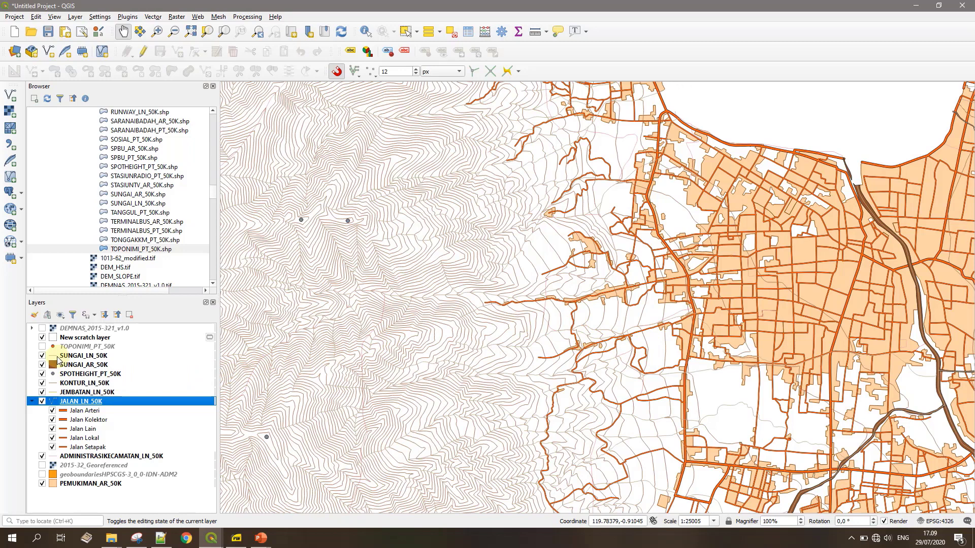
pyautogui.click(58, 356)
pyautogui.moveTo(75, 364); pyautogui.dragTo(102, 467)
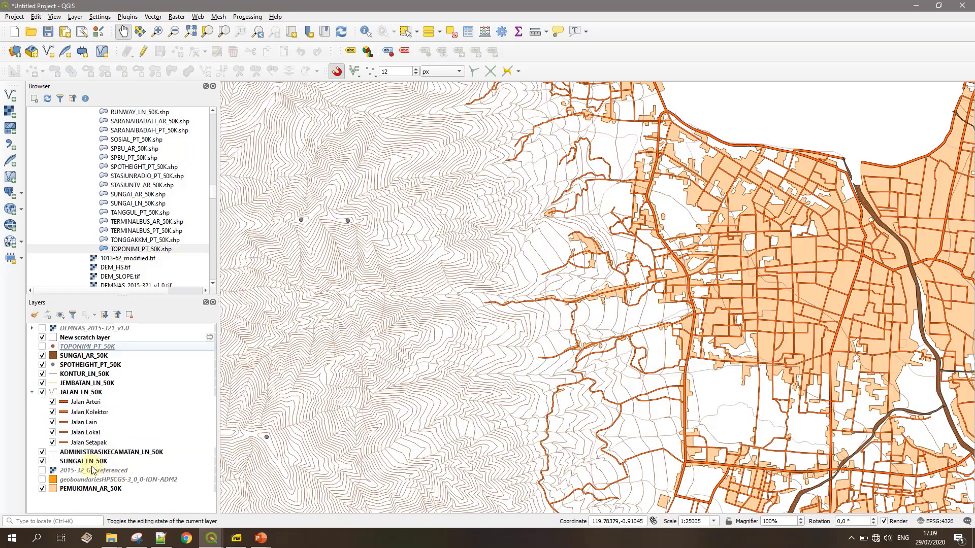
# - Examine the REMARK values in the SUNGAI_LN_50K attribute table
pyautogui.click(53, 461)
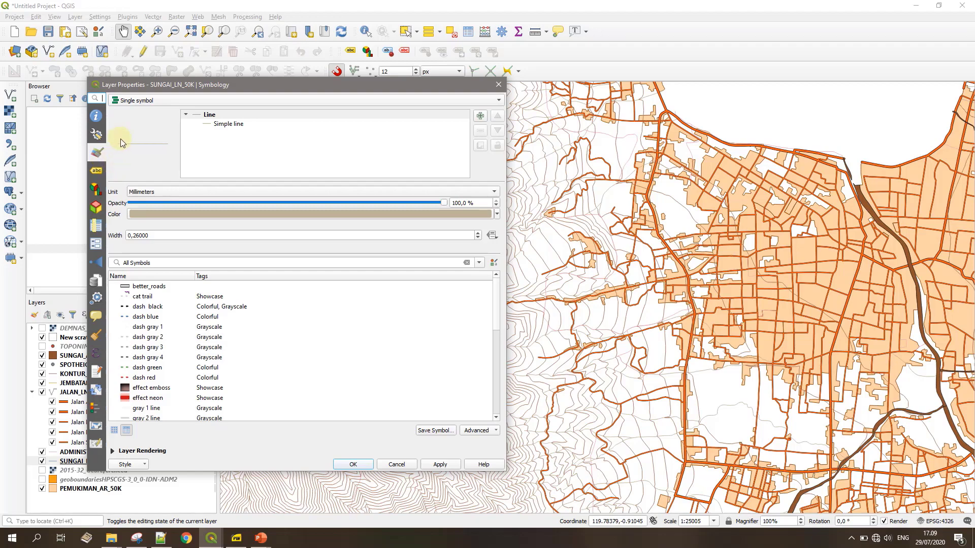
pyautogui.click(396, 465)
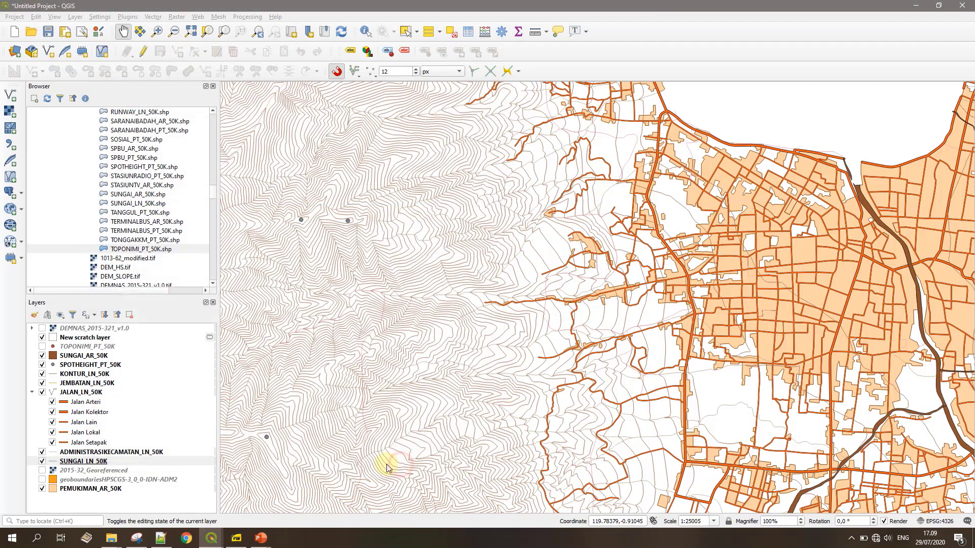
pyautogui.click(64, 463)
pyautogui.rightClick(65, 463)
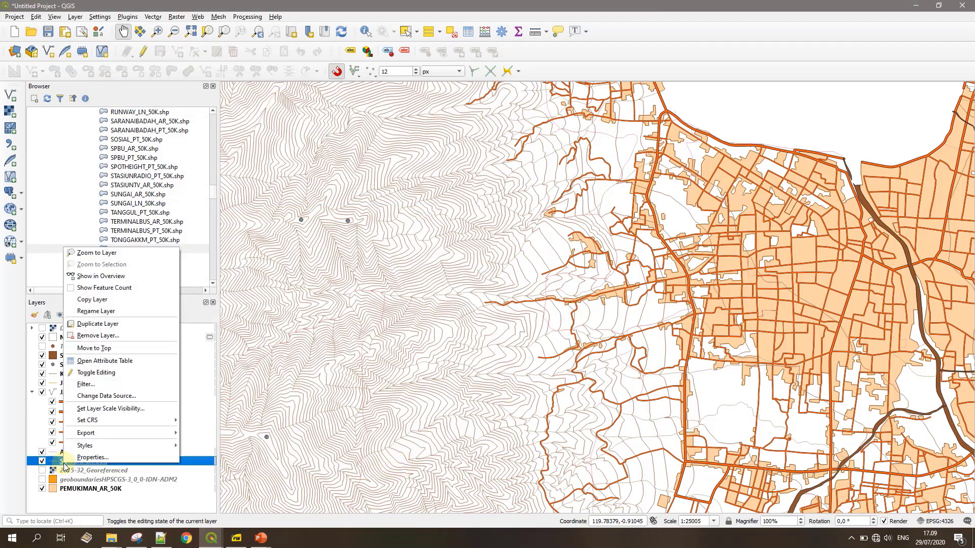
pyautogui.click(82, 361)
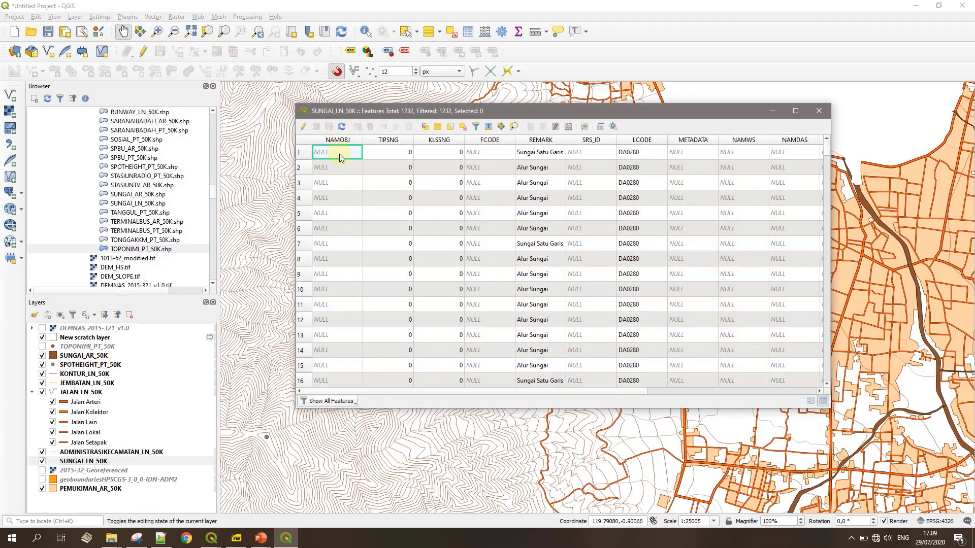
pyautogui.click(527, 153)
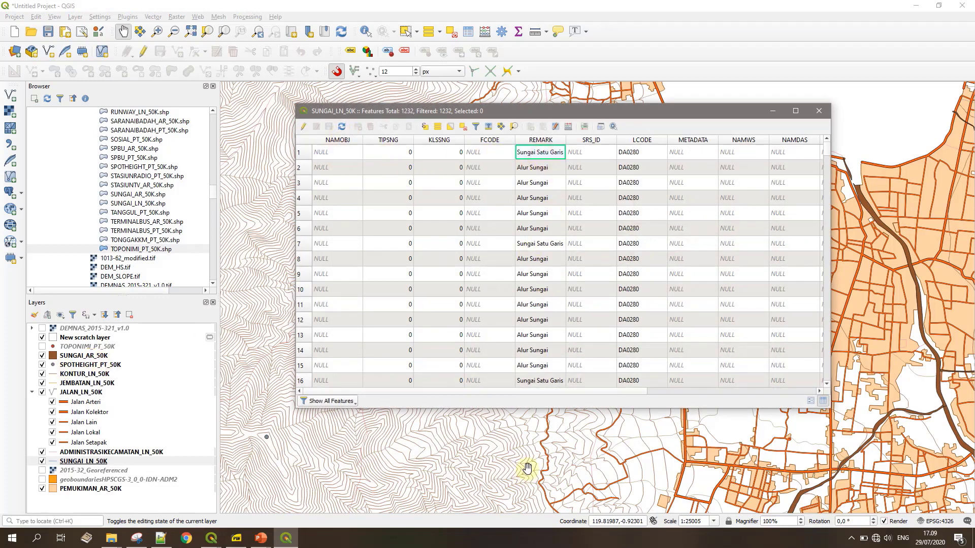
pyautogui.moveTo(585, 392); pyautogui.dragTo(501, 369)
pyautogui.click(535, 304)
pyautogui.click(536, 198)
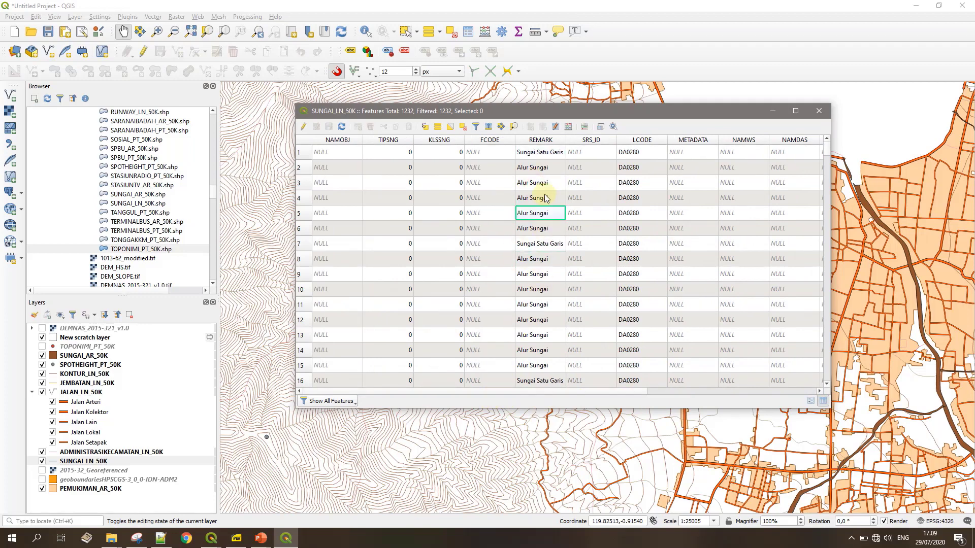
pyautogui.click(825, 115)
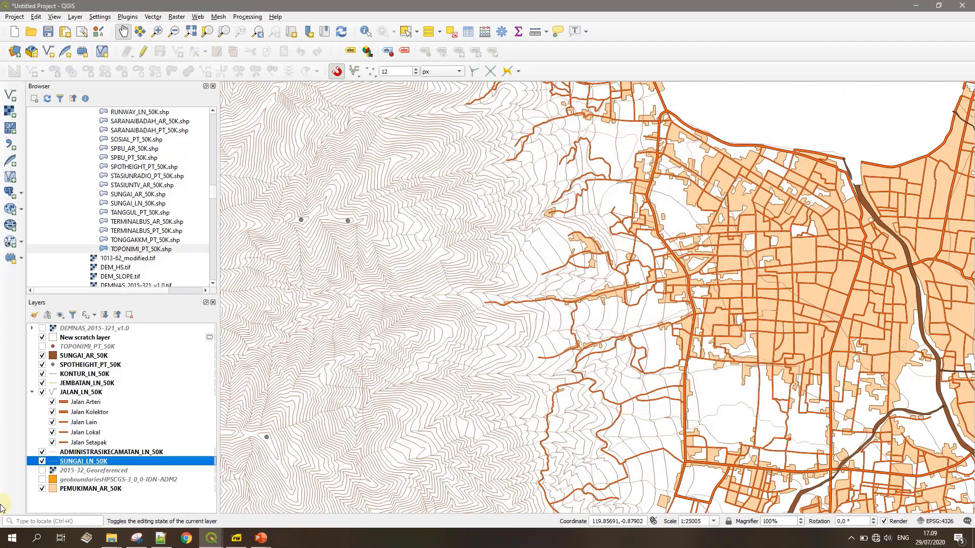
# - Categorize SUNGAI_LN_50K by the REMARK field and remove the category for all other values
pyautogui.doubleClick(63, 461)
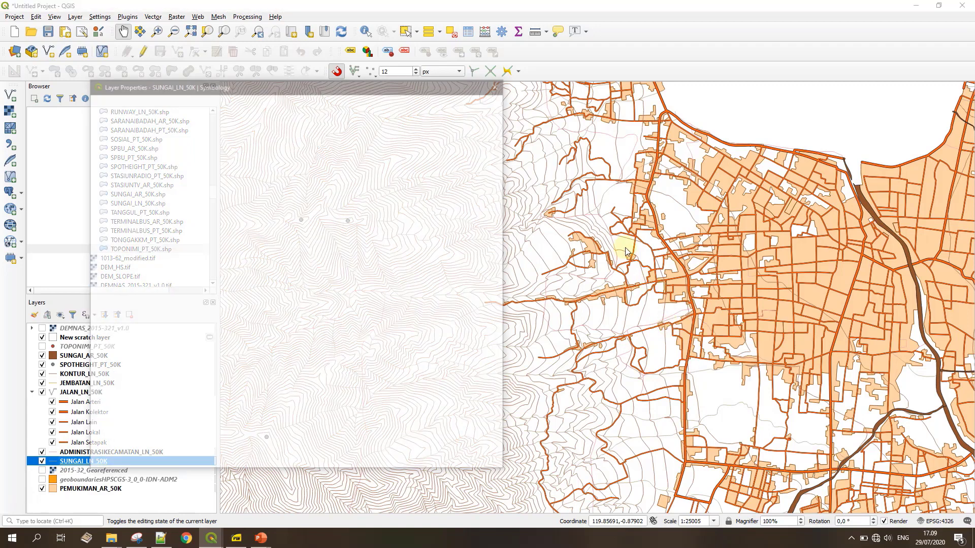
pyautogui.click(154, 100)
pyautogui.click(134, 111)
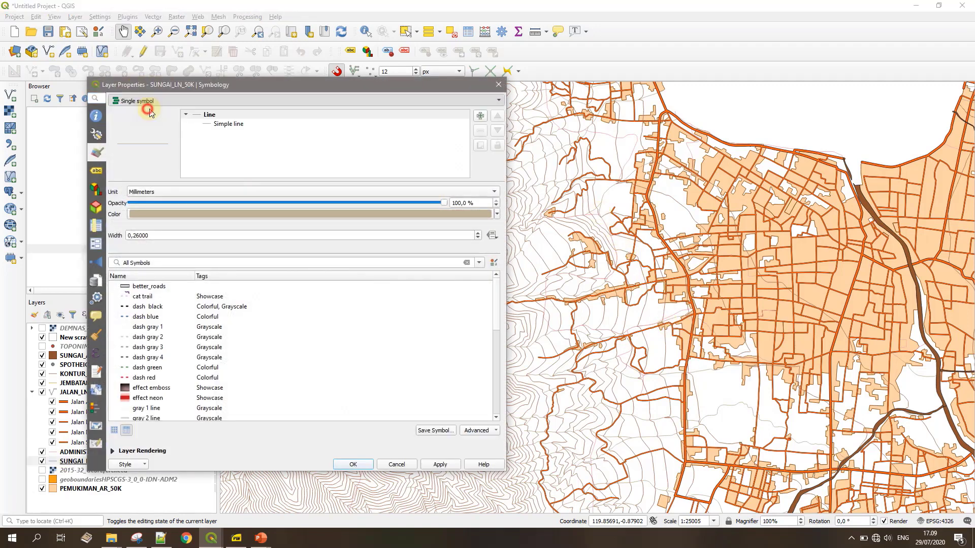
pyautogui.click(483, 116)
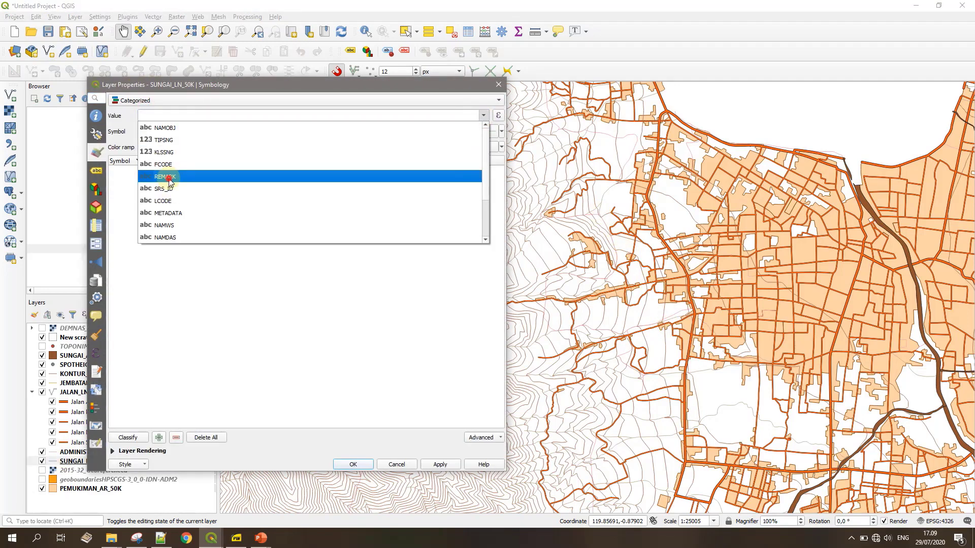
pyautogui.click(173, 175)
pyautogui.click(127, 435)
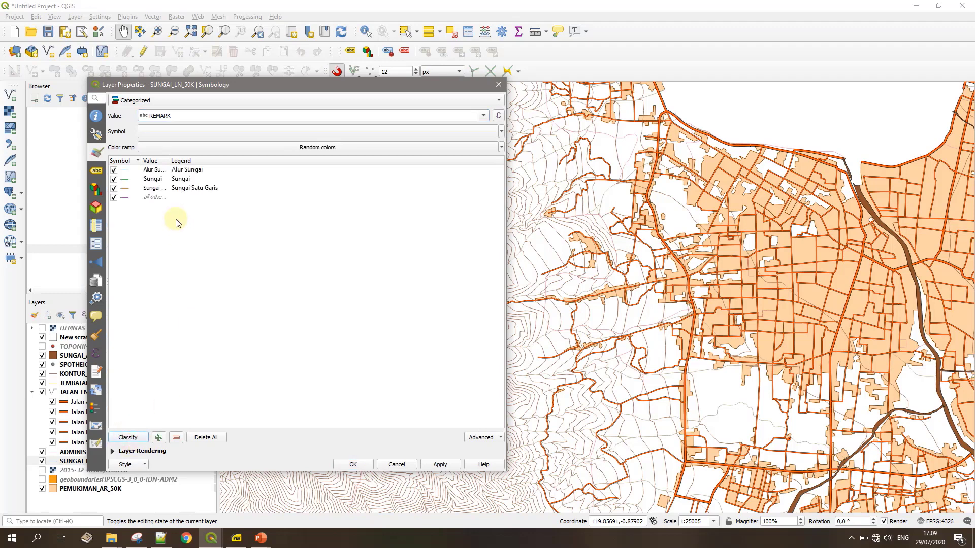
pyautogui.click(161, 198)
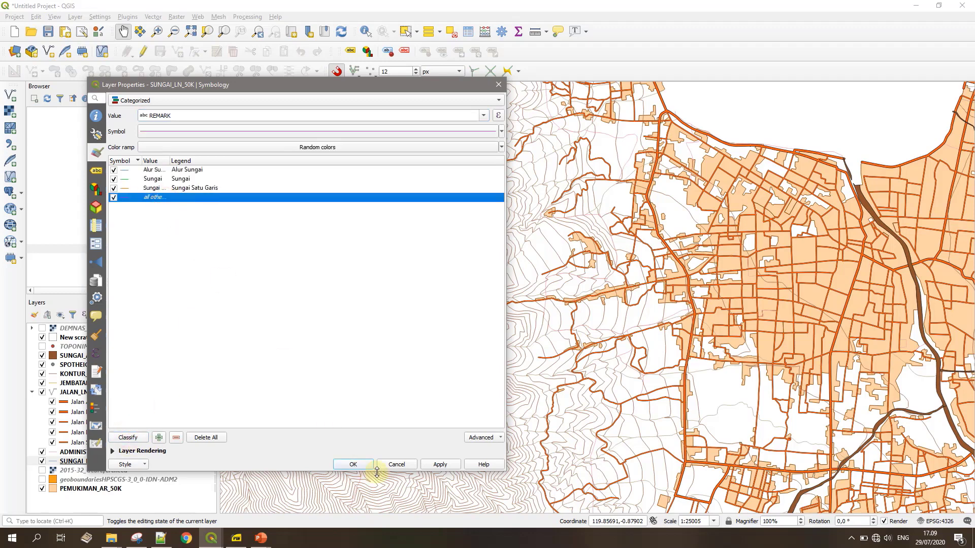
pyautogui.click(176, 439)
pyautogui.click(435, 464)
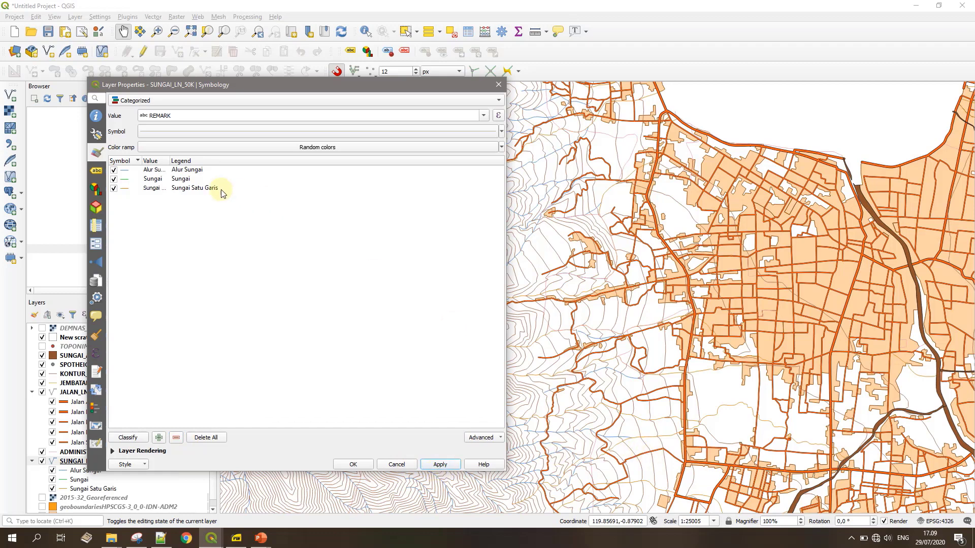
# - Assign the topo hydrology symbol to the Alur Sungai category
pyautogui.click(184, 188)
pyautogui.click(184, 179)
pyautogui.click(186, 170)
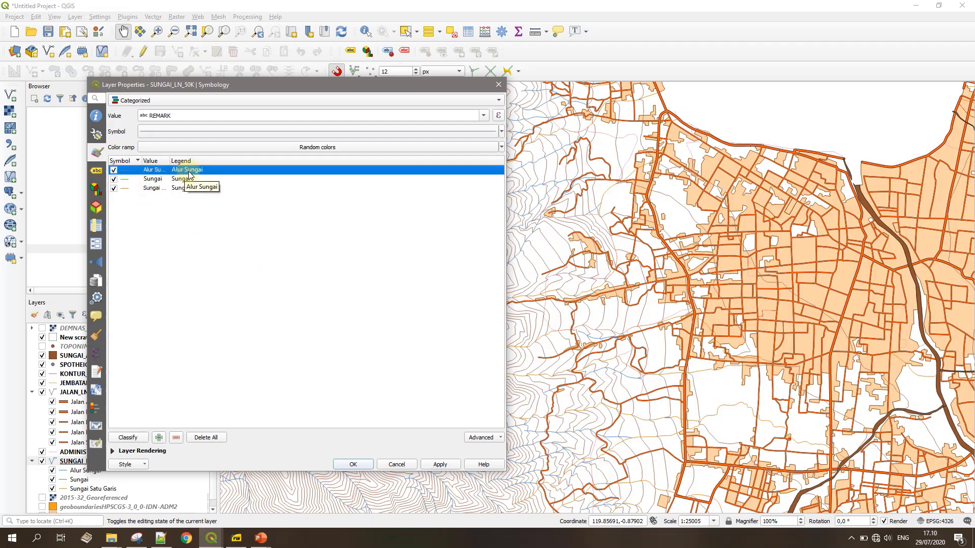
pyautogui.doubleClick(124, 169)
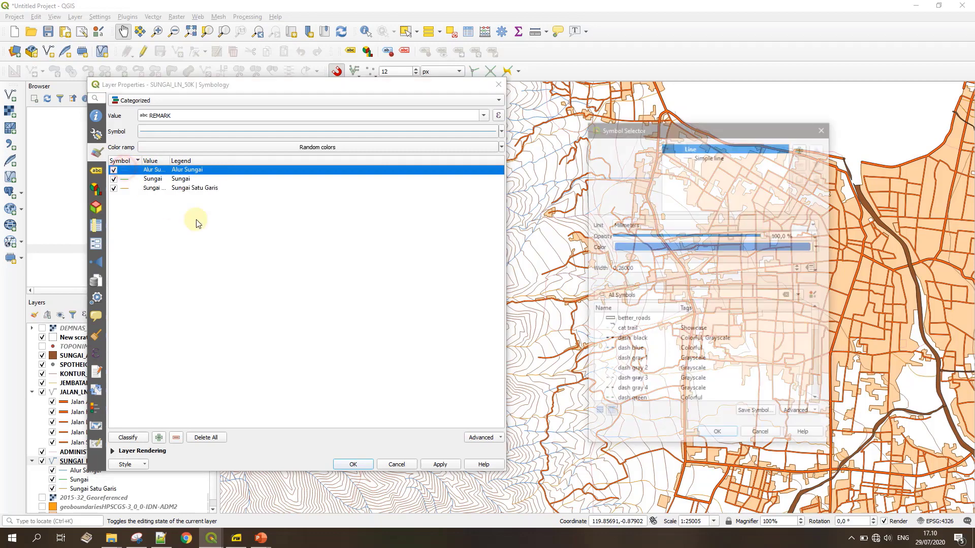
pyautogui.scroll(-8, 655, 340)
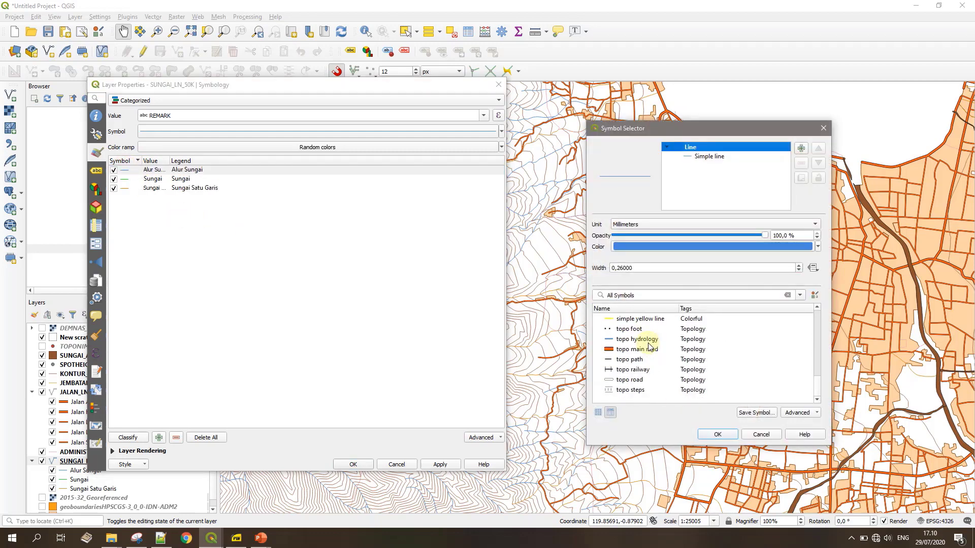
pyautogui.click(621, 340)
# - Give the Alur Sungai simple line a custom dash pattern with 4 mm dashes and apply it
pyautogui.click(706, 156)
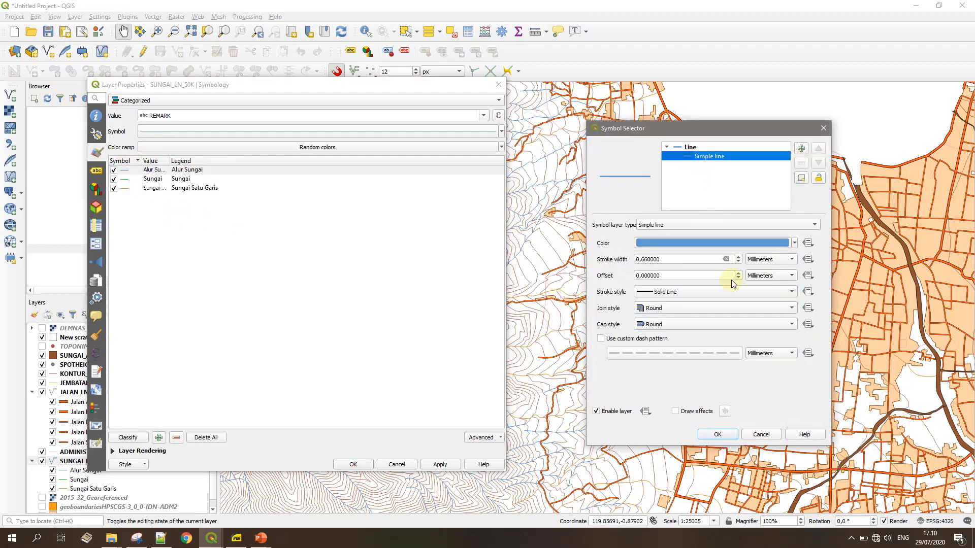
pyautogui.click(630, 340)
pyautogui.click(739, 356)
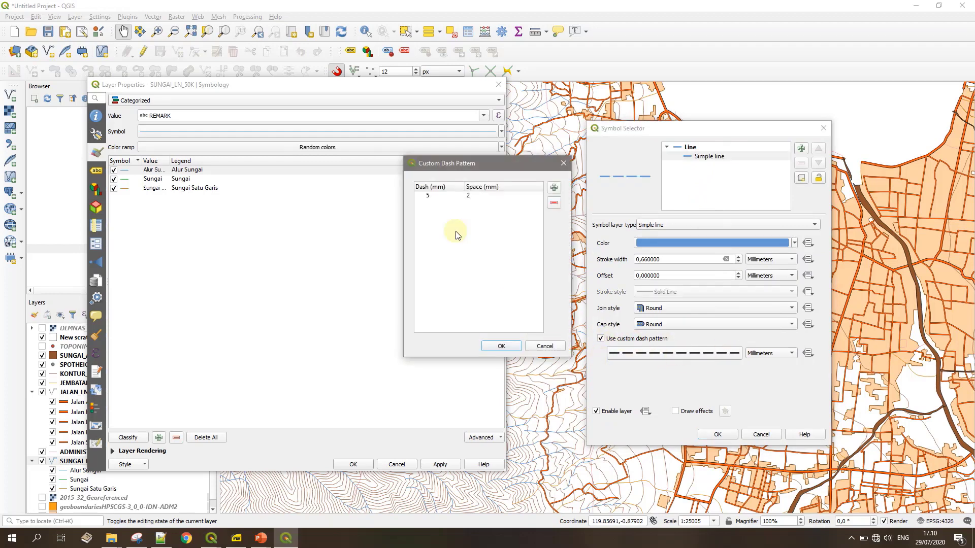
pyautogui.doubleClick(443, 196)
pyautogui.write('4')
pyautogui.click(501, 346)
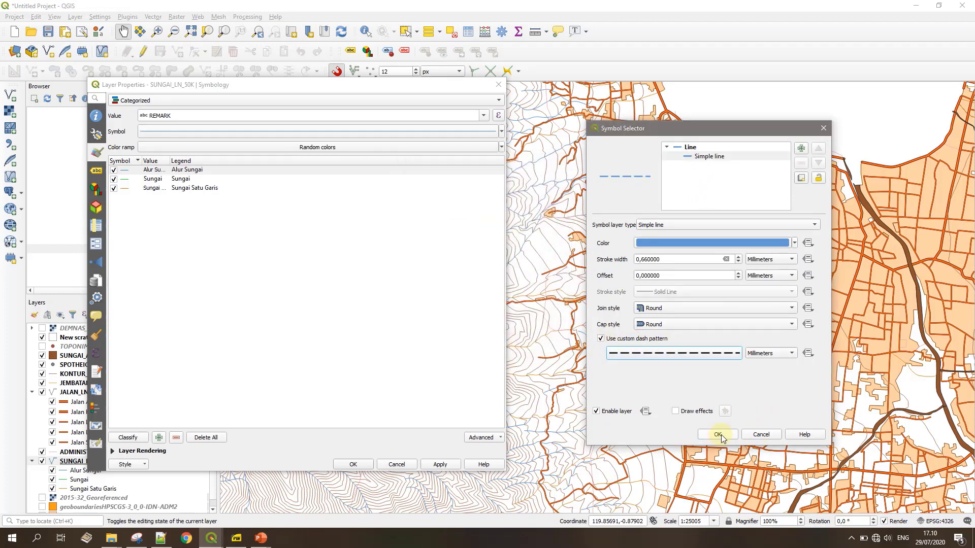
pyautogui.click(717, 434)
pyautogui.click(440, 464)
# - Style the Sungai and Sungai Satu Garis categories with the topo hydrology symbol and accept the layer styling
pyautogui.doubleClick(125, 179)
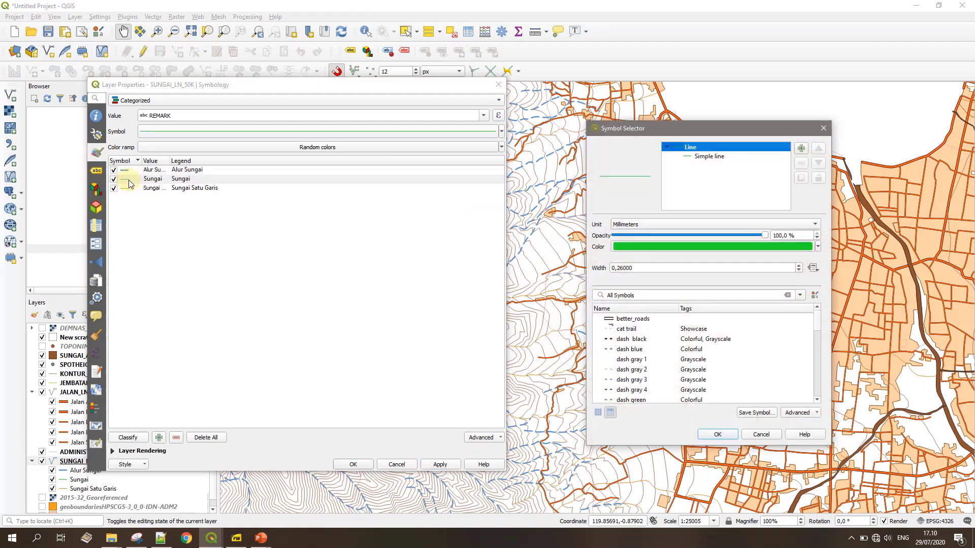
pyautogui.scroll(-5, 664, 324)
pyautogui.click(637, 339)
pyautogui.click(720, 436)
pyautogui.doubleClick(124, 188)
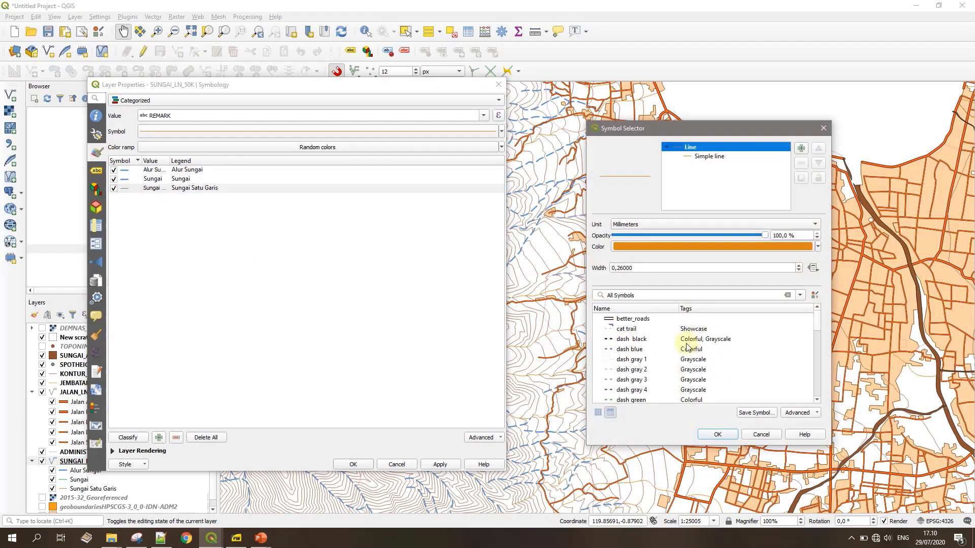
pyautogui.scroll(-5, 665, 345)
pyautogui.click(637, 339)
pyautogui.click(717, 434)
pyautogui.click(353, 464)
# - Move the KONTUR_LN_50K layer between ADMINISTRASIKECAMATAN_LN_50K and SUNGAI_LN_50K in the layer order
pyautogui.scroll(1, 674, 420)
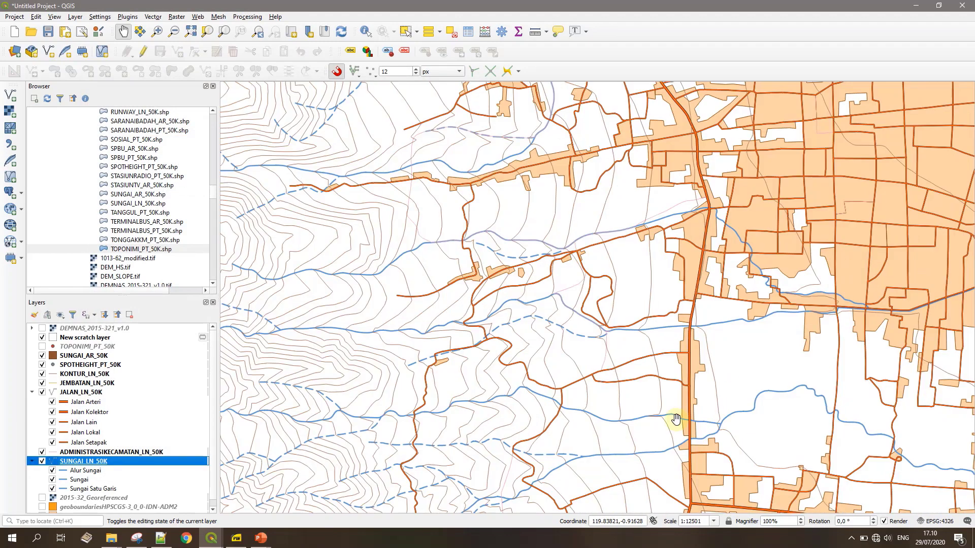
pyautogui.scroll(2, 591, 339)
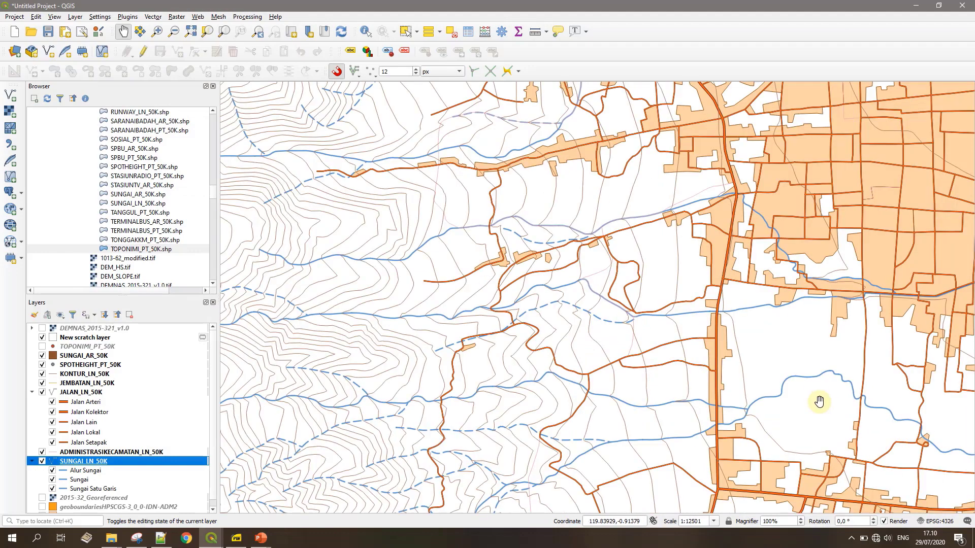
pyautogui.scroll(-3, 626, 320)
pyautogui.moveTo(634, 392); pyautogui.dragTo(700, 368)
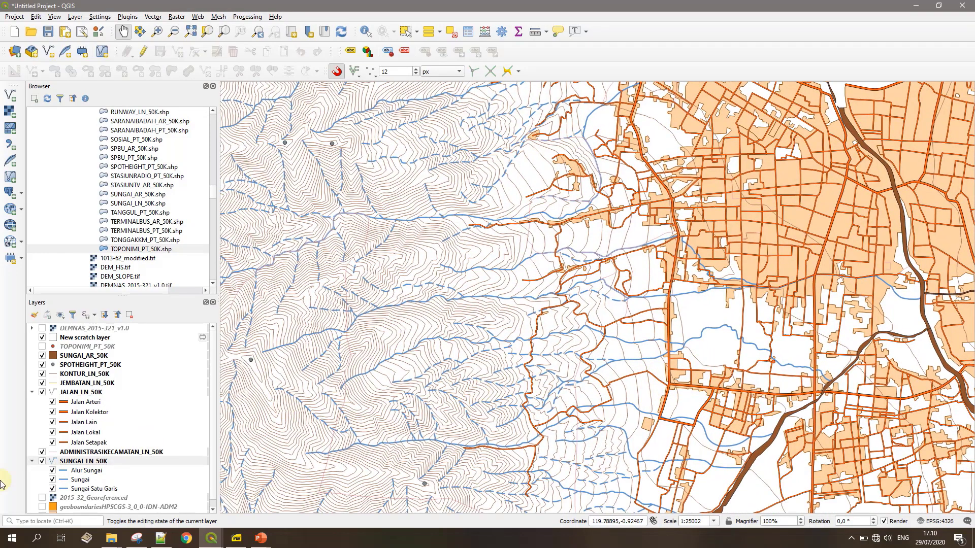
pyautogui.scroll(-1, 62, 463)
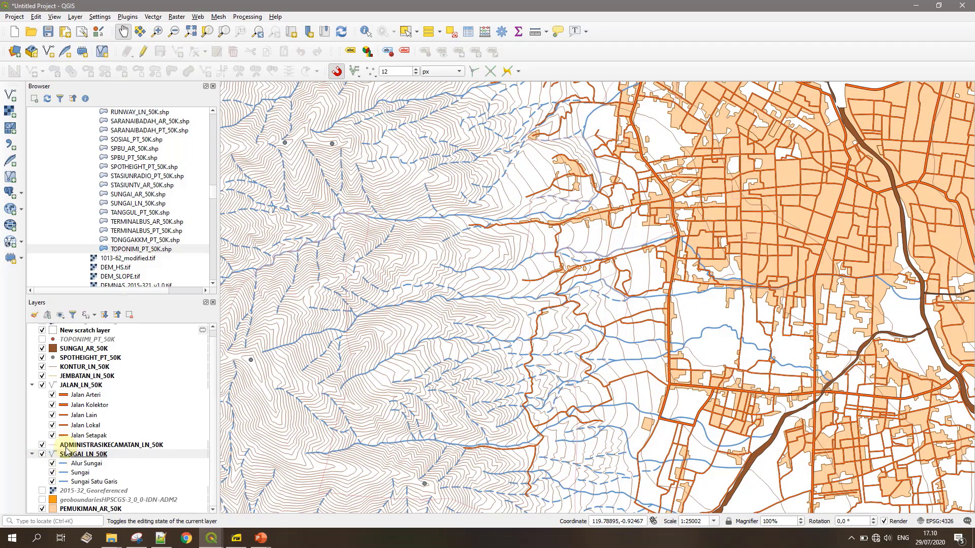
pyautogui.click(76, 368)
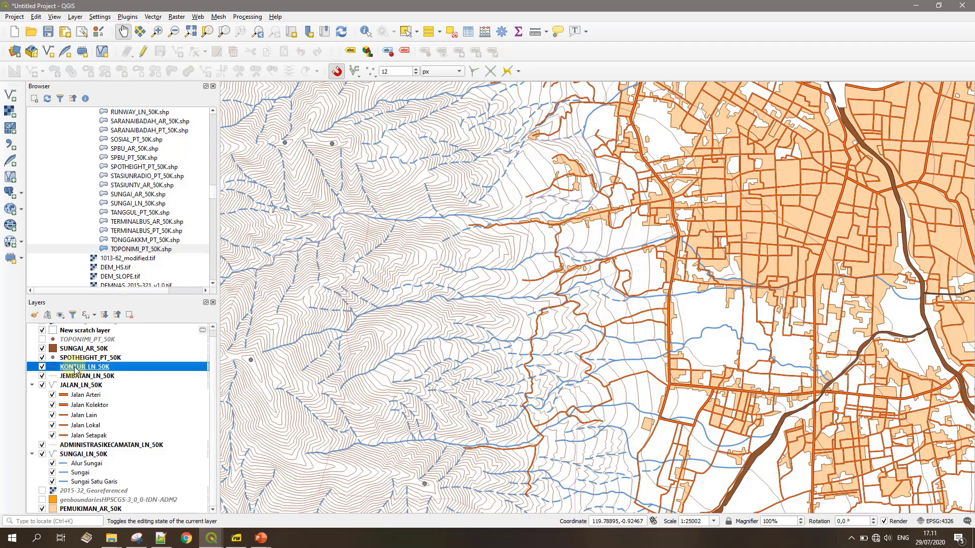
pyautogui.moveTo(75, 369); pyautogui.dragTo(72, 457)
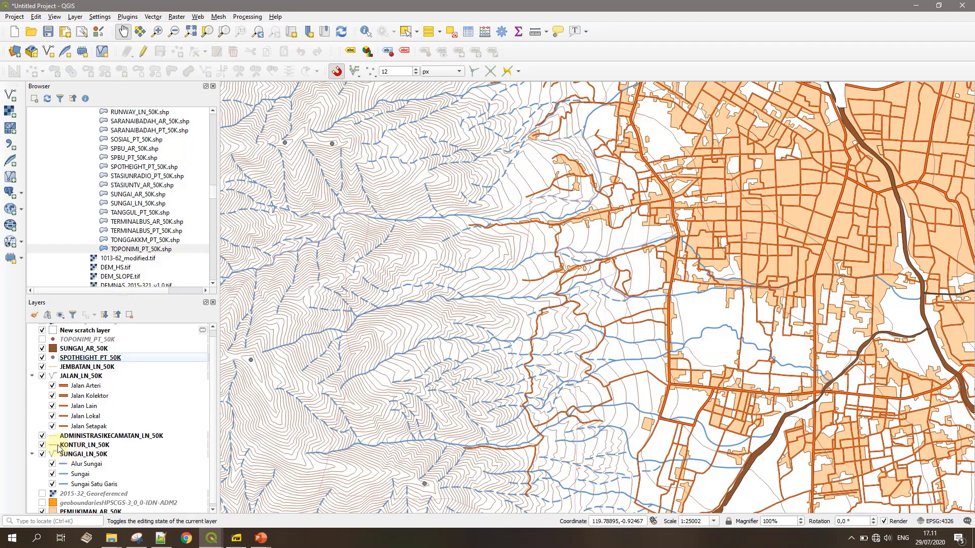
# - Examine the VALKNT and IDXKNT values in the KONTUR_LN_50K attribute table
pyautogui.click(59, 447)
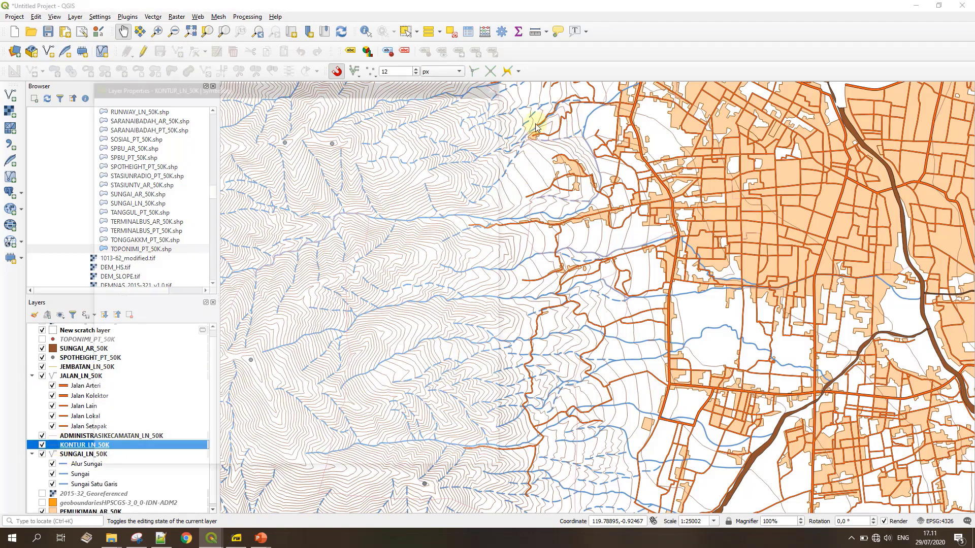
pyautogui.click(499, 84)
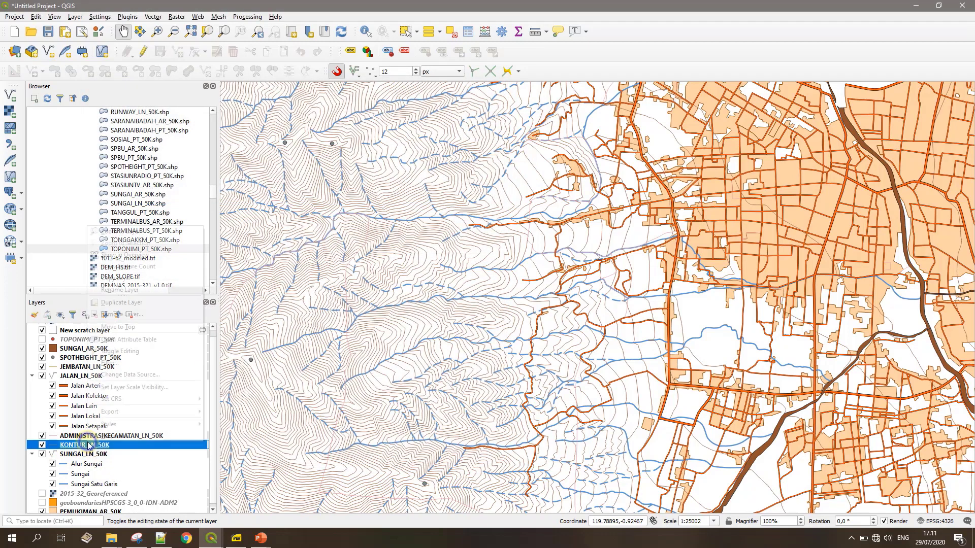
pyautogui.rightClick(89, 445)
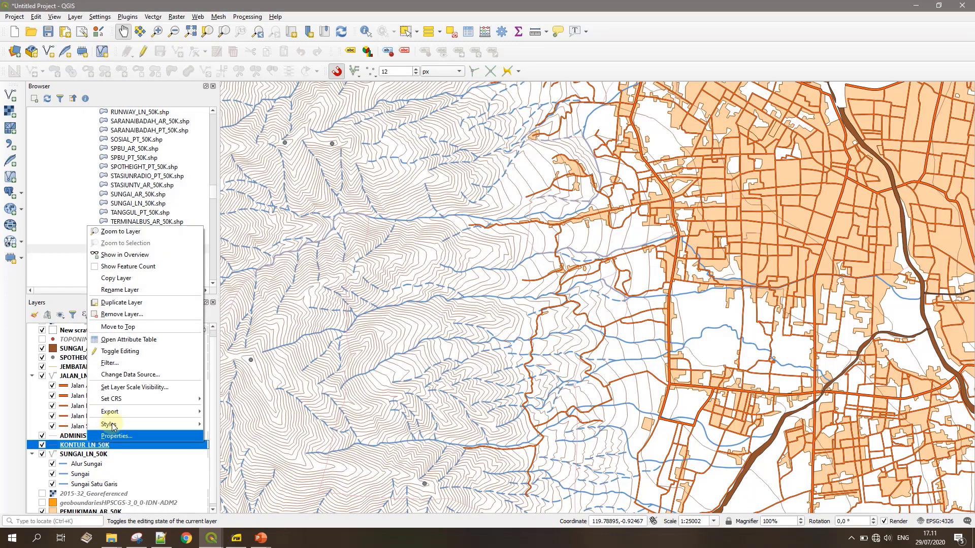
pyautogui.click(110, 340)
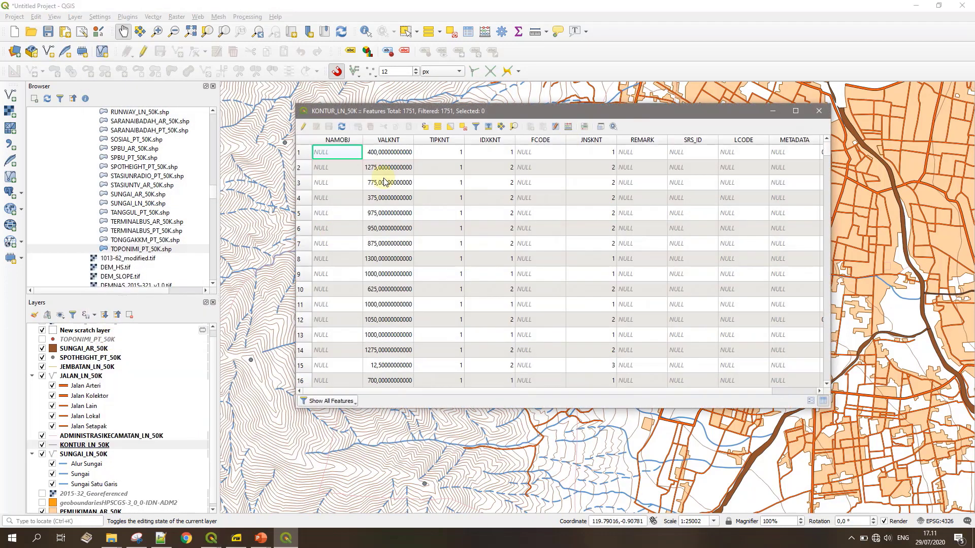
pyautogui.click(385, 151)
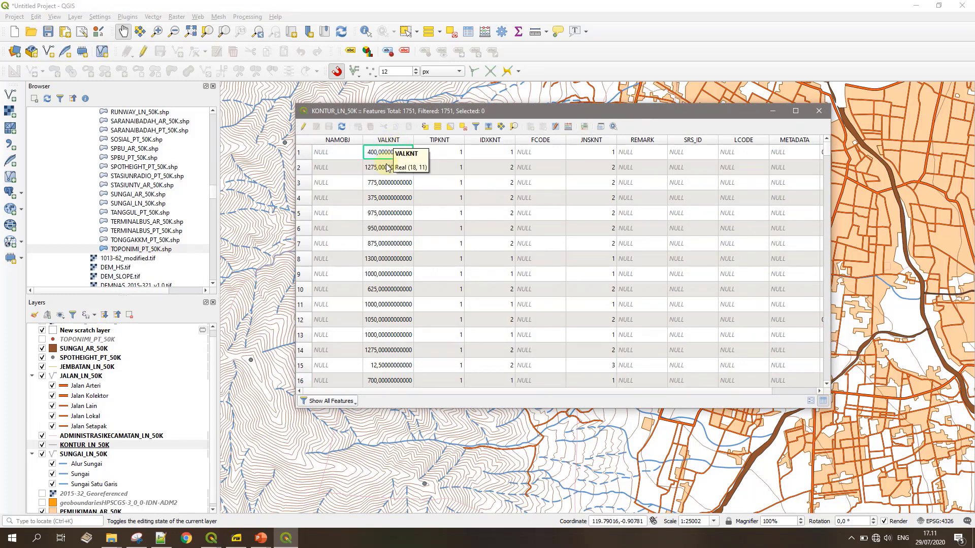
pyautogui.click(504, 168)
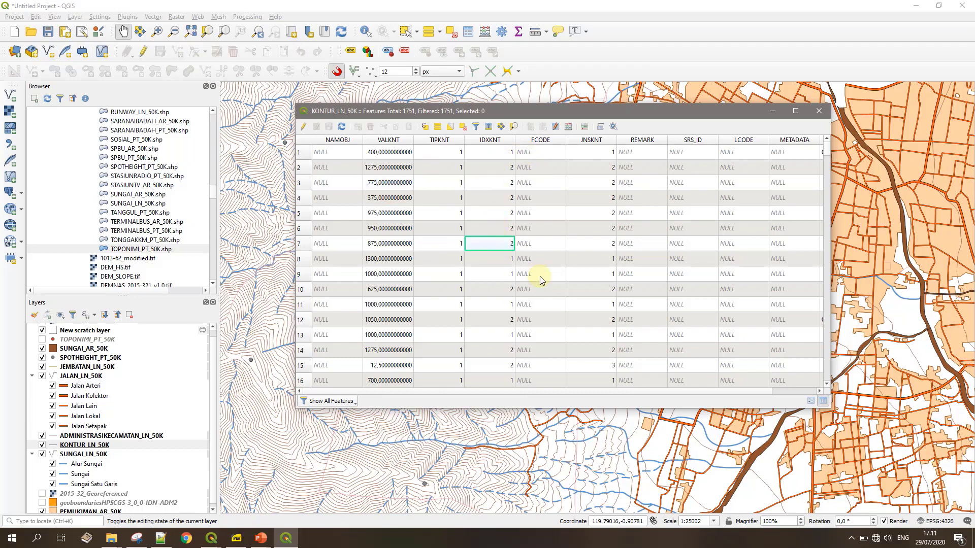
# - Compare the JNSKNT, IDXKNT and VALKNT values across the contour records, then close the attribute table
pyautogui.click(594, 154)
pyautogui.click(597, 167)
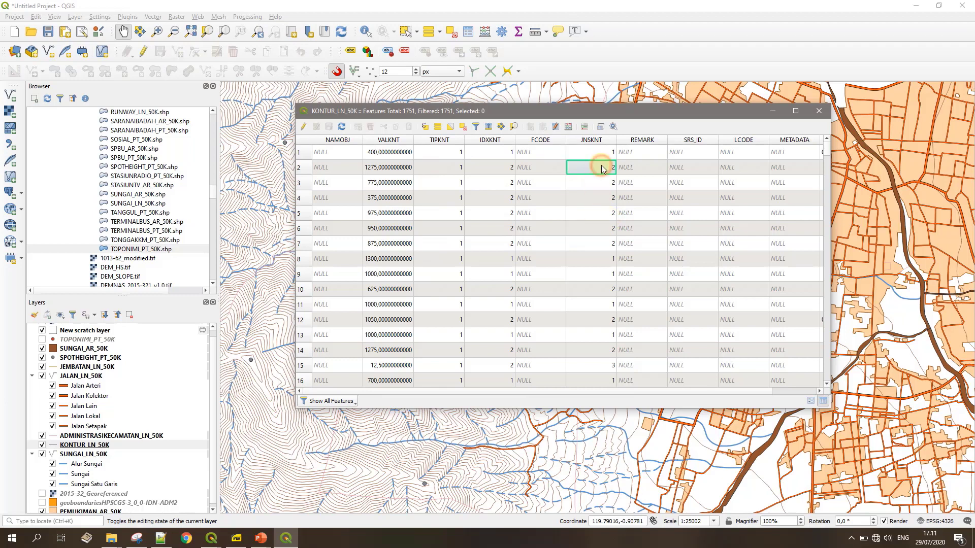
pyautogui.click(479, 172)
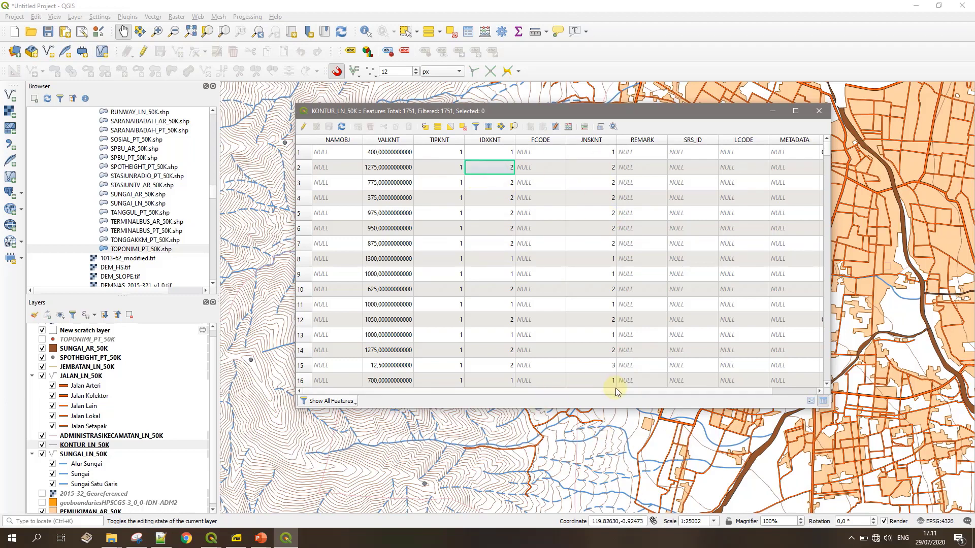
pyautogui.moveTo(615, 390); pyautogui.dragTo(537, 398)
pyautogui.click(489, 305)
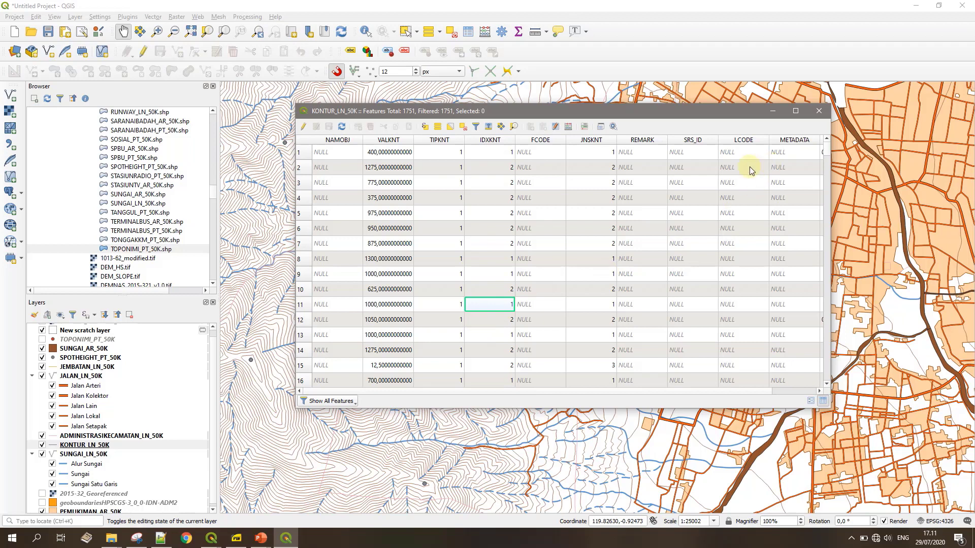
pyautogui.click(378, 198)
pyautogui.click(389, 276)
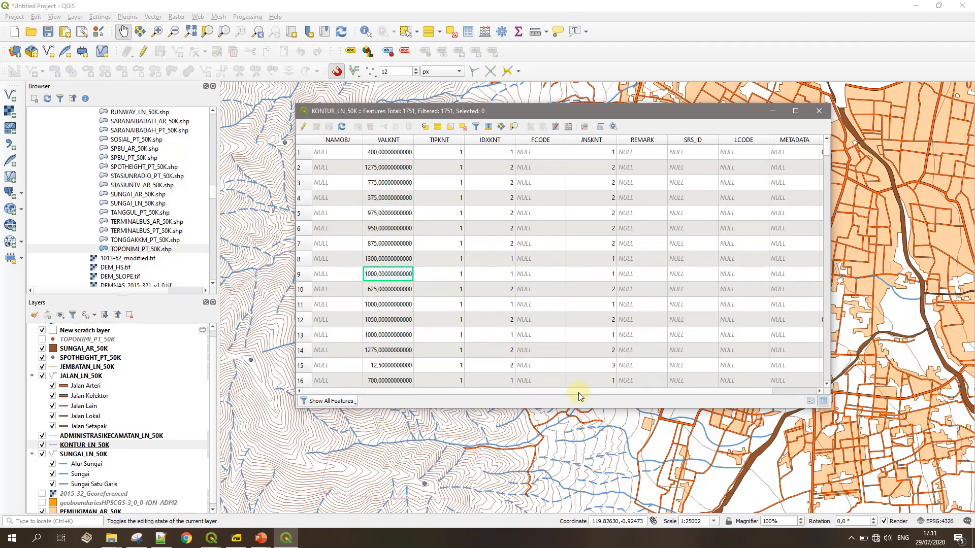
pyautogui.moveTo(577, 392); pyautogui.dragTo(699, 394)
pyautogui.click(818, 110)
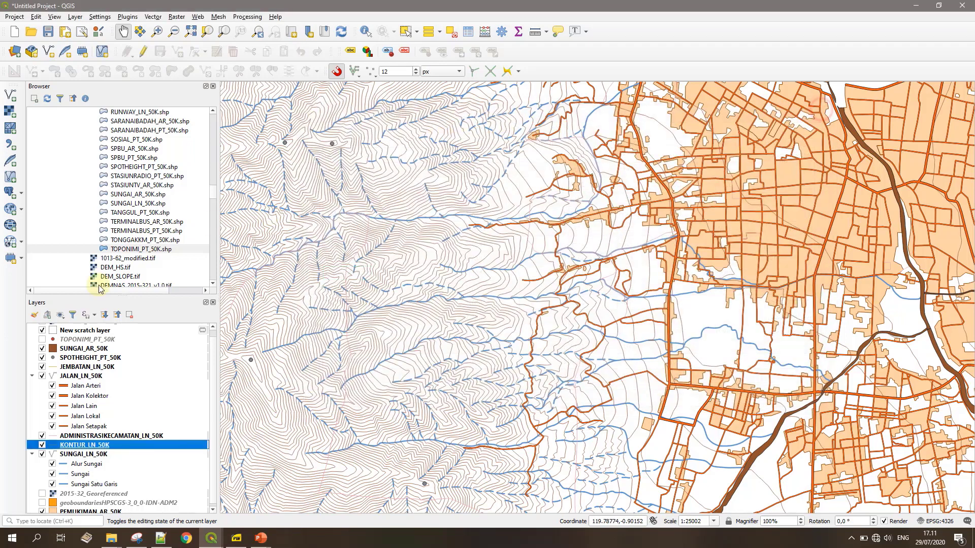
# - Switch the KONTUR_LN_50K layer to categorized symbology on the IDXKNT field and classify its values
pyautogui.doubleClick(71, 445)
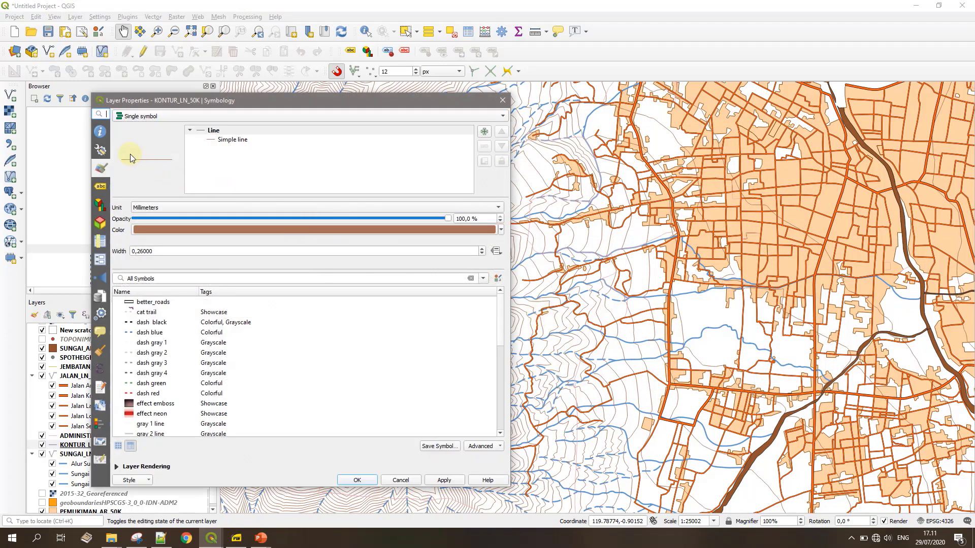
pyautogui.click(124, 116)
pyautogui.click(138, 127)
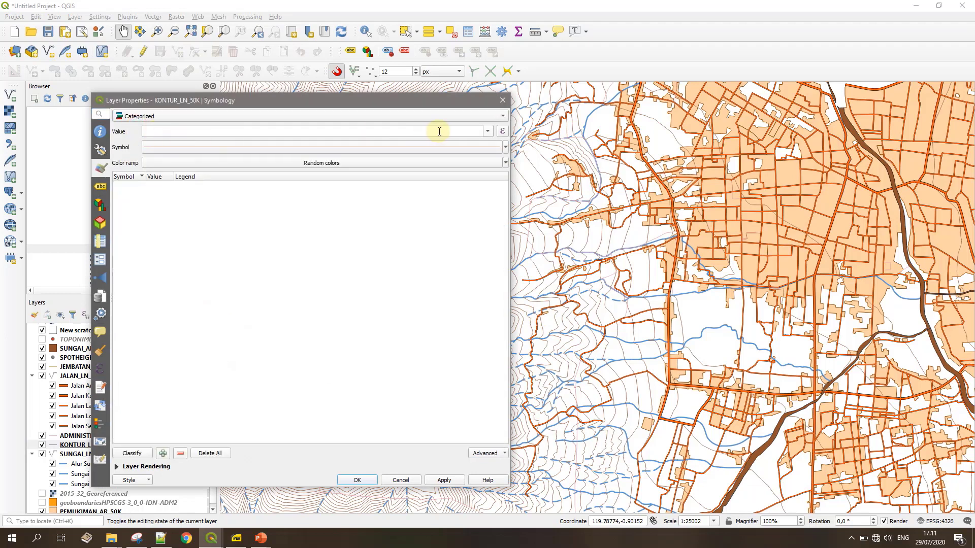
pyautogui.click(487, 131)
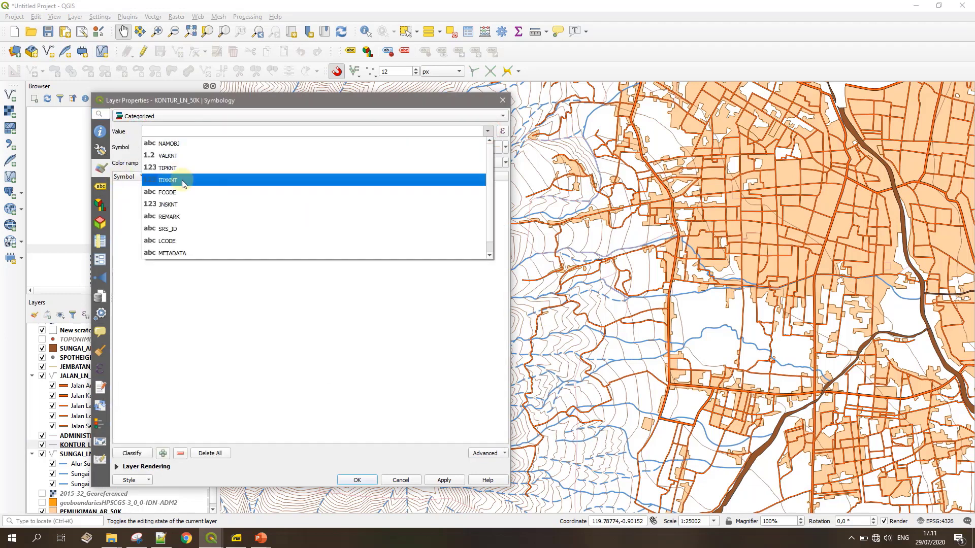
pyautogui.click(182, 180)
pyautogui.click(131, 453)
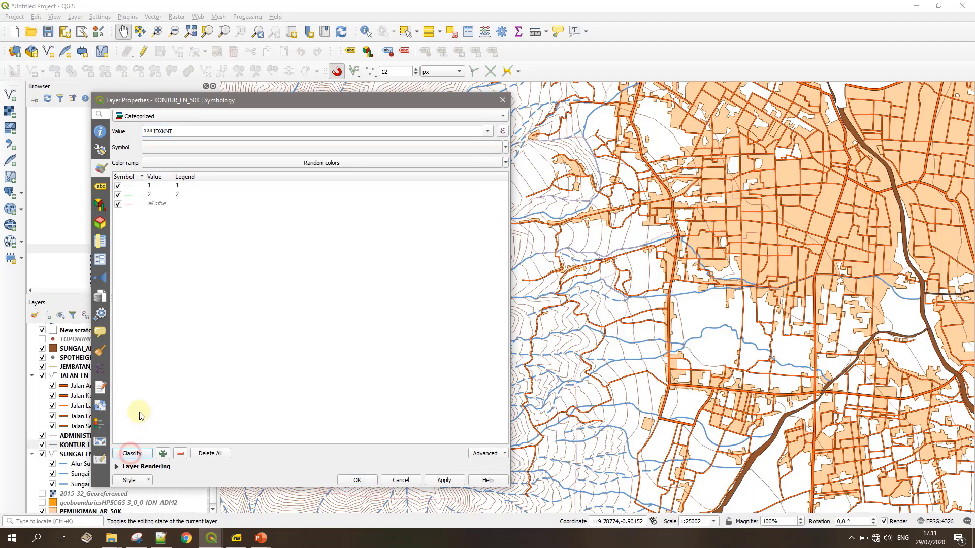
# - Remove the all-other-values category from the contour classification and accept the layer styling
pyautogui.click(148, 204)
pyautogui.click(180, 452)
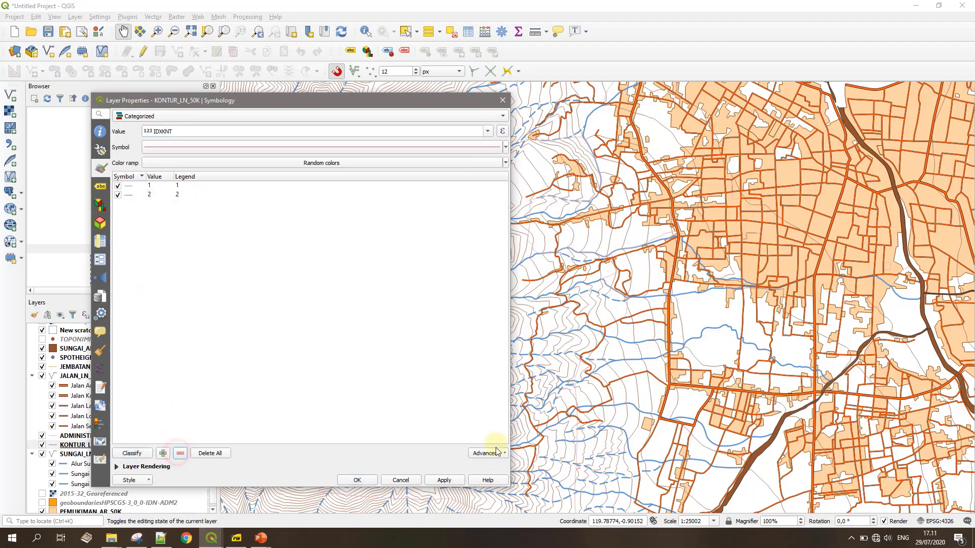
pyautogui.click(444, 479)
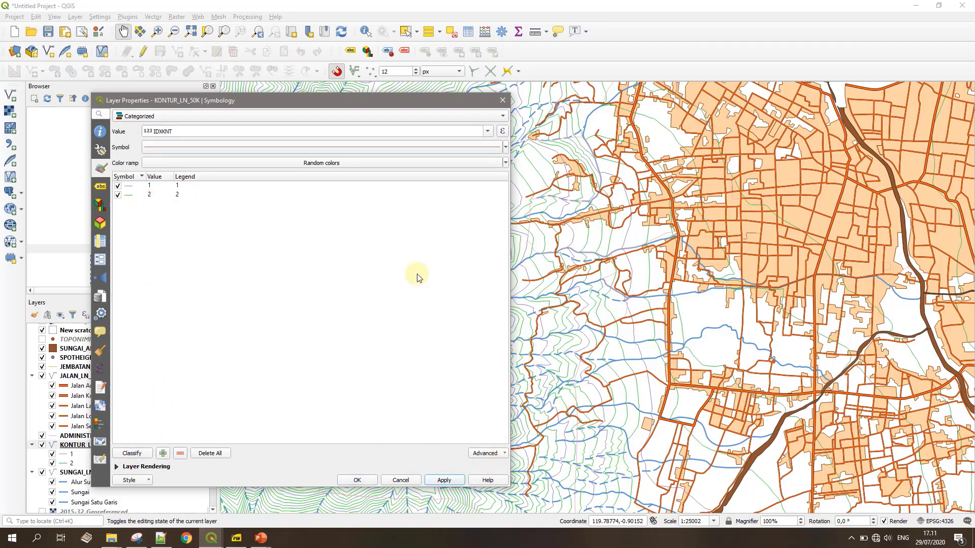
pyautogui.doubleClick(133, 197)
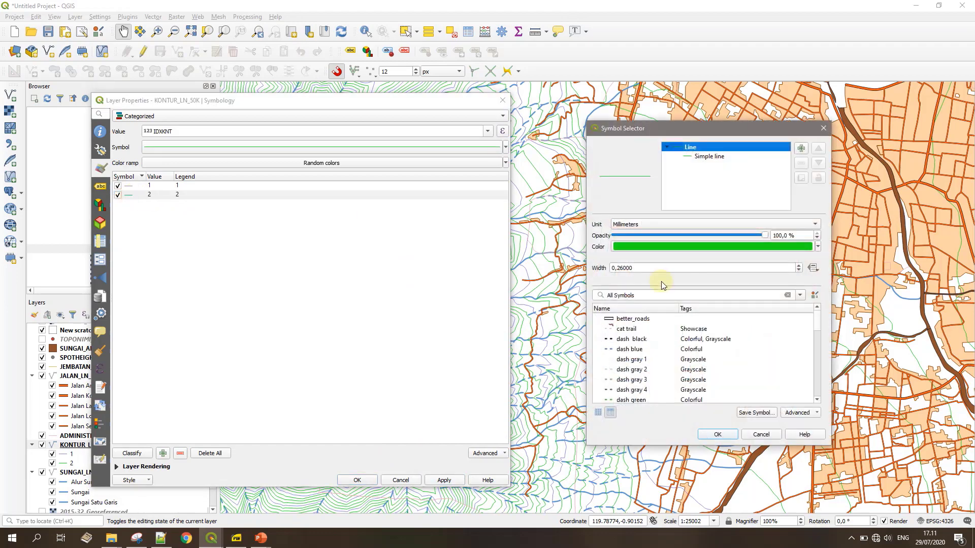
pyautogui.click(761, 433)
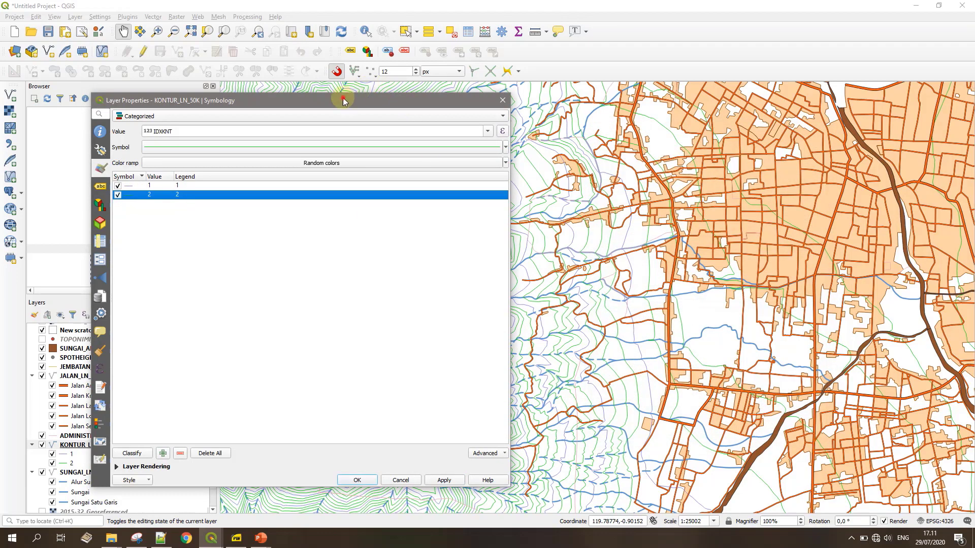
pyautogui.moveTo(343, 101); pyautogui.dragTo(762, 107)
pyautogui.click(787, 488)
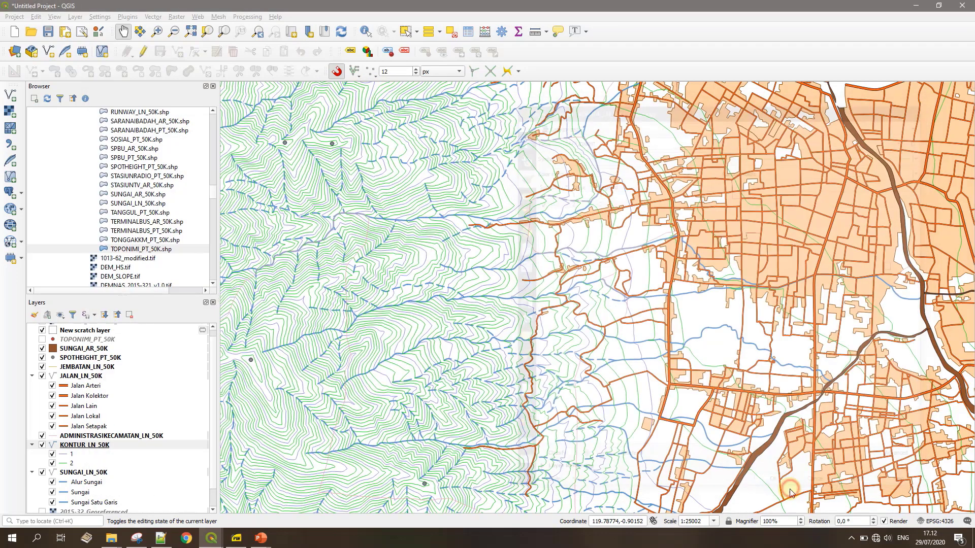
# - Reopen the KONTUR_LN_50K attribute table and check which VALKNT elevations belong to IDXKNT 1 and 2
pyautogui.click(58, 447)
pyautogui.rightClick(64, 448)
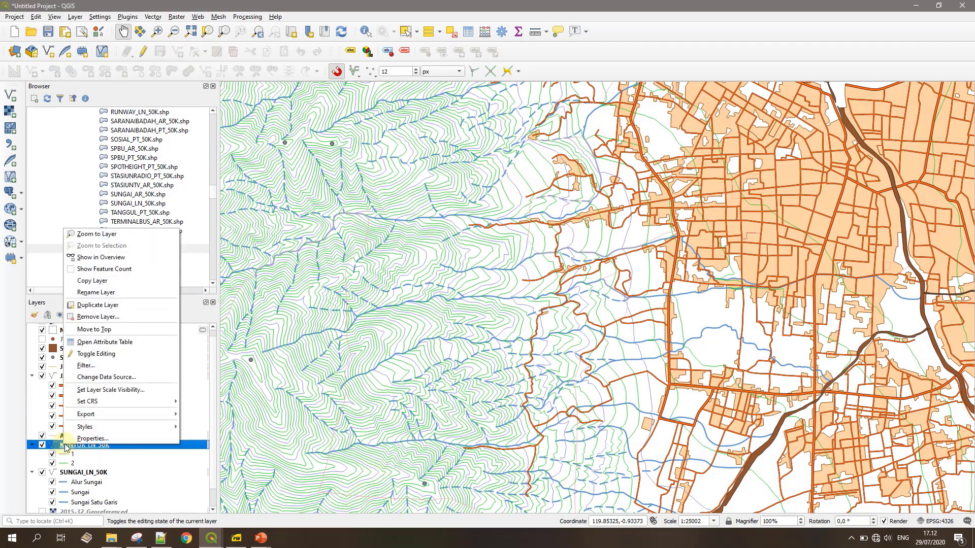
pyautogui.click(97, 342)
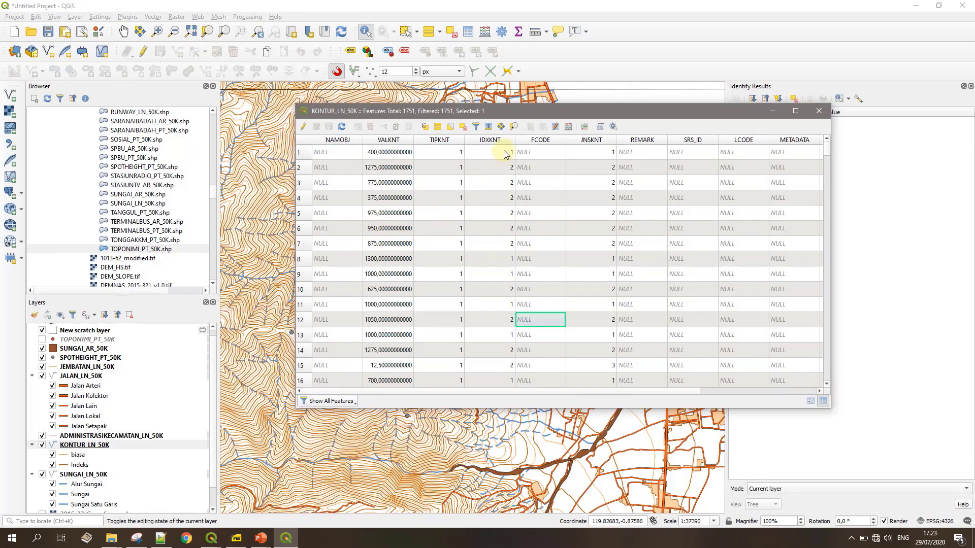
pyautogui.click(505, 154)
pyautogui.press('Left')
pyautogui.press('Left')
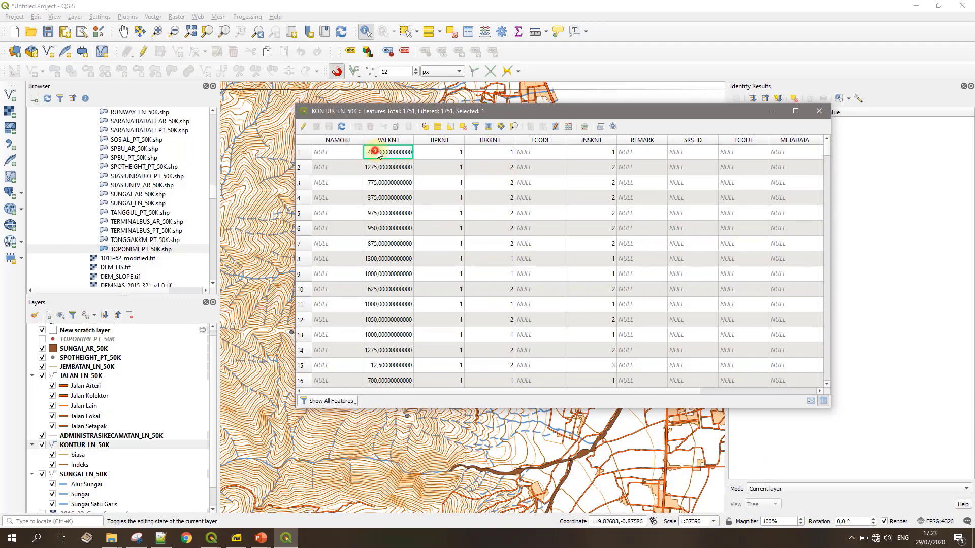
pyautogui.click(481, 153)
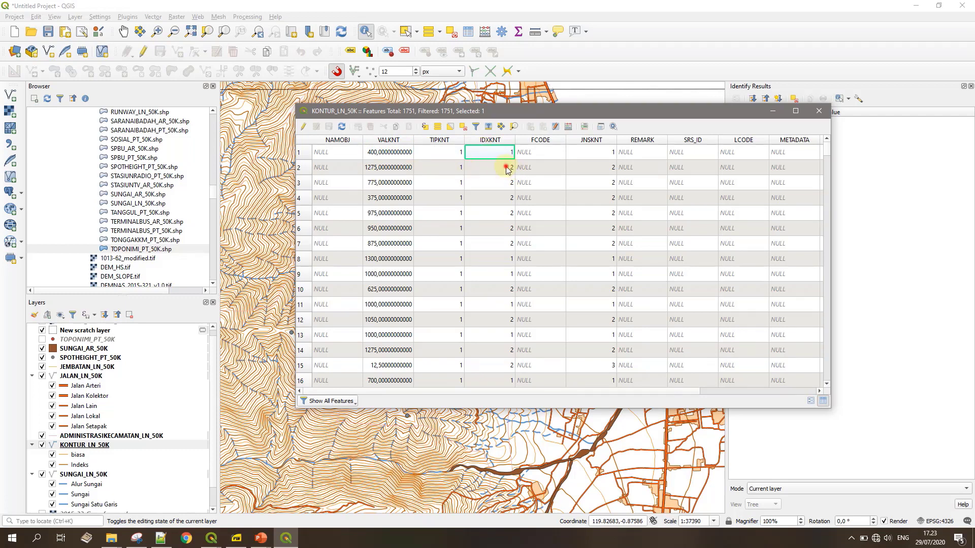
pyautogui.moveTo(506, 169); pyautogui.dragTo(503, 233)
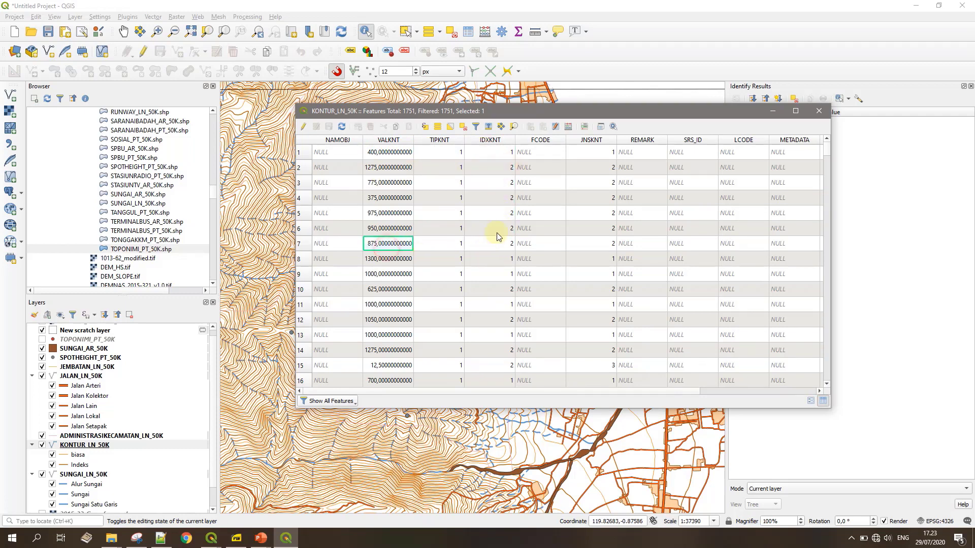
pyautogui.click(503, 243)
pyautogui.click(820, 113)
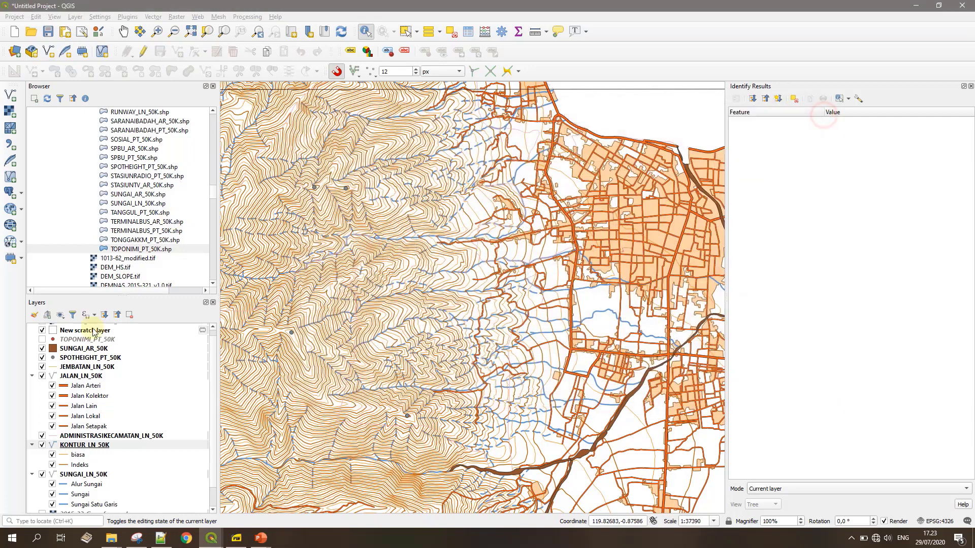
# - Reclassify the KONTUR_LN_50K categories by IDXKNT in place of the indeks field, and remove the all-other-values category
pyautogui.doubleClick(68, 448)
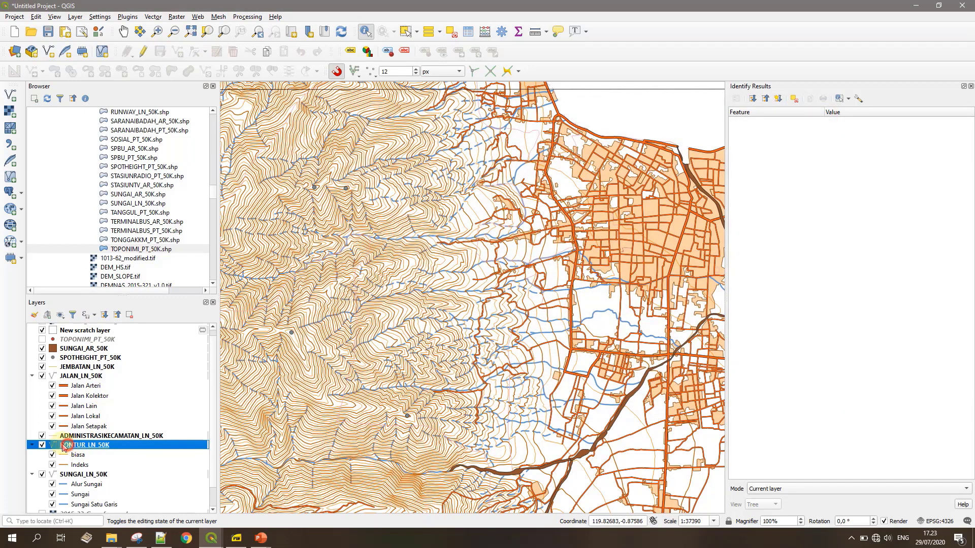
pyautogui.click(892, 129)
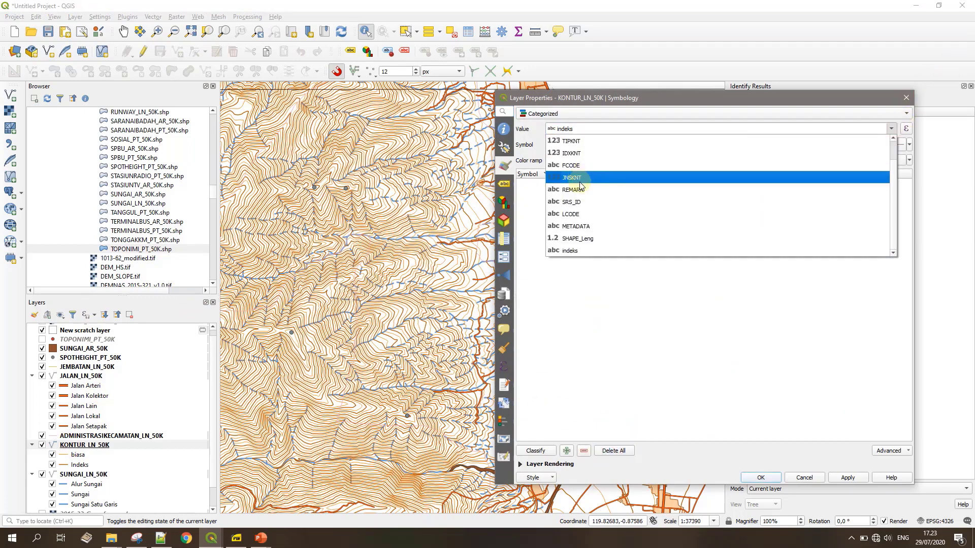
pyautogui.click(578, 152)
pyautogui.click(535, 451)
pyautogui.click(584, 450)
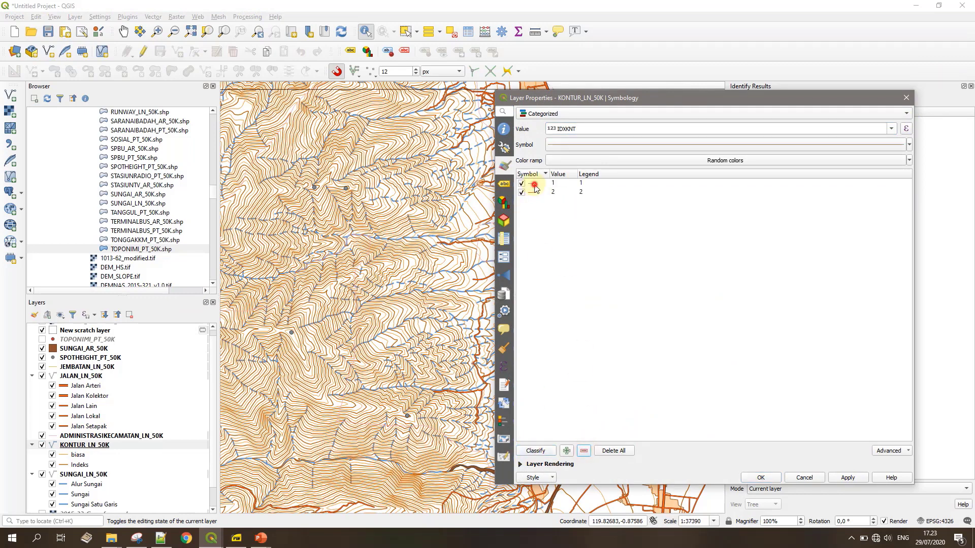
# - Style the simple line of contour category 1 in dark brownish orange with a stroke width of 1.06 points
pyautogui.doubleClick(532, 184)
pyautogui.click(700, 155)
pyautogui.click(794, 243)
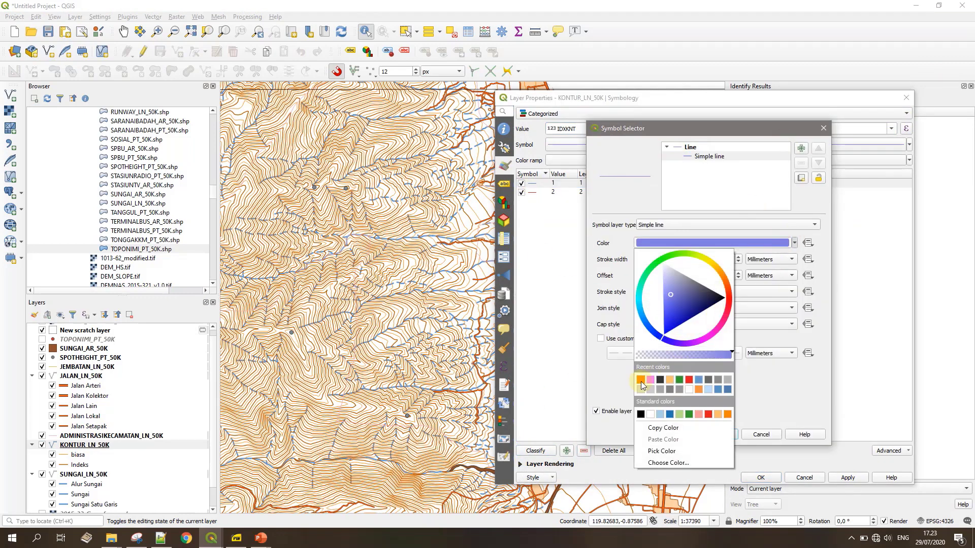
pyautogui.click(708, 414)
pyautogui.click(795, 243)
pyautogui.click(649, 379)
pyautogui.click(795, 244)
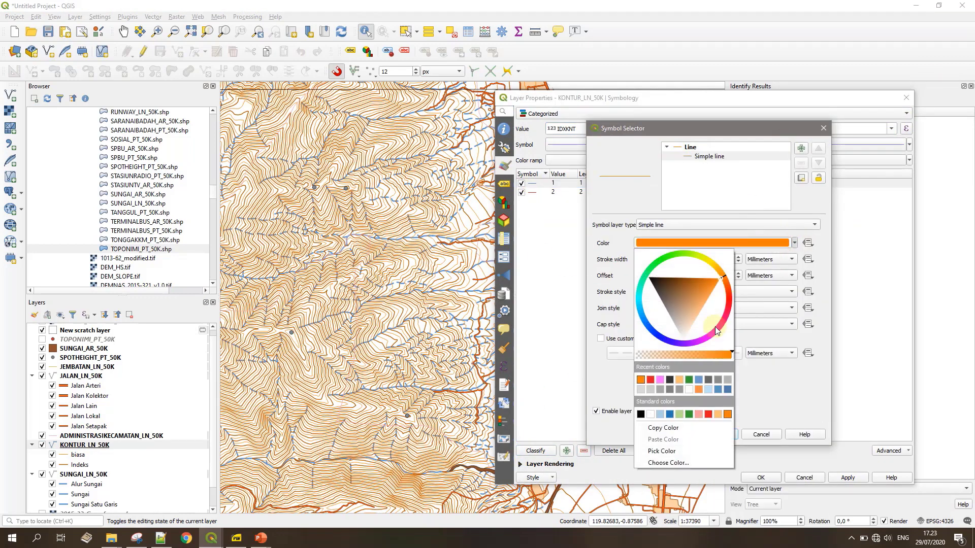
pyautogui.click(687, 278)
pyautogui.click(772, 392)
pyautogui.click(763, 260)
pyautogui.click(758, 270)
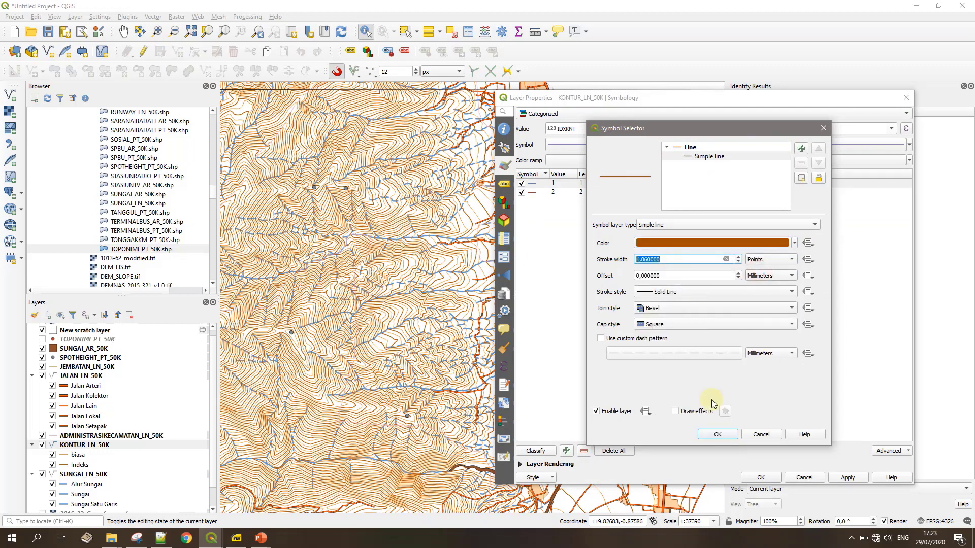
pyautogui.click(718, 434)
# - Style contour category 2 in dark orange, set its stroke width unit to points, and apply the layer symbology
pyautogui.doubleClick(532, 192)
pyautogui.click(817, 246)
pyautogui.click(617, 384)
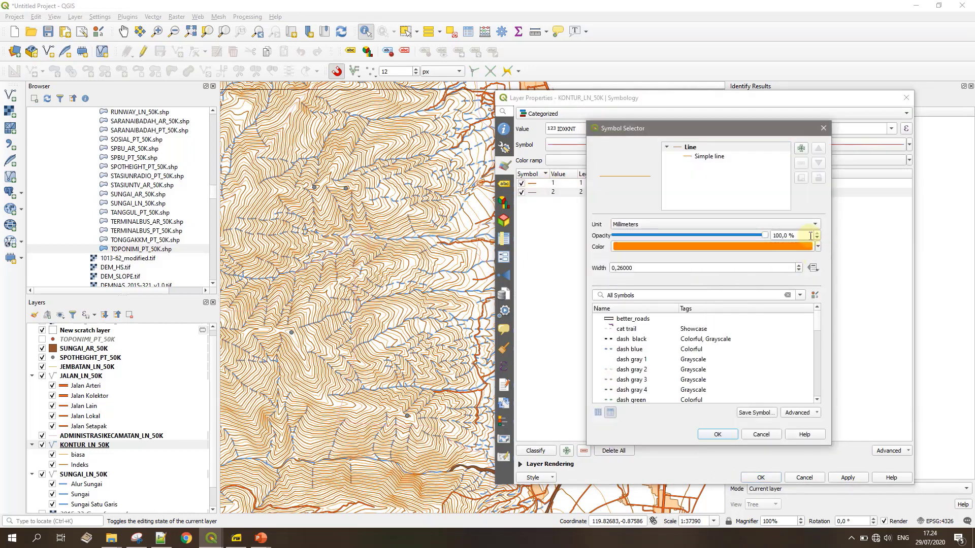
pyautogui.click(817, 246)
pyautogui.click(685, 280)
pyautogui.click(767, 267)
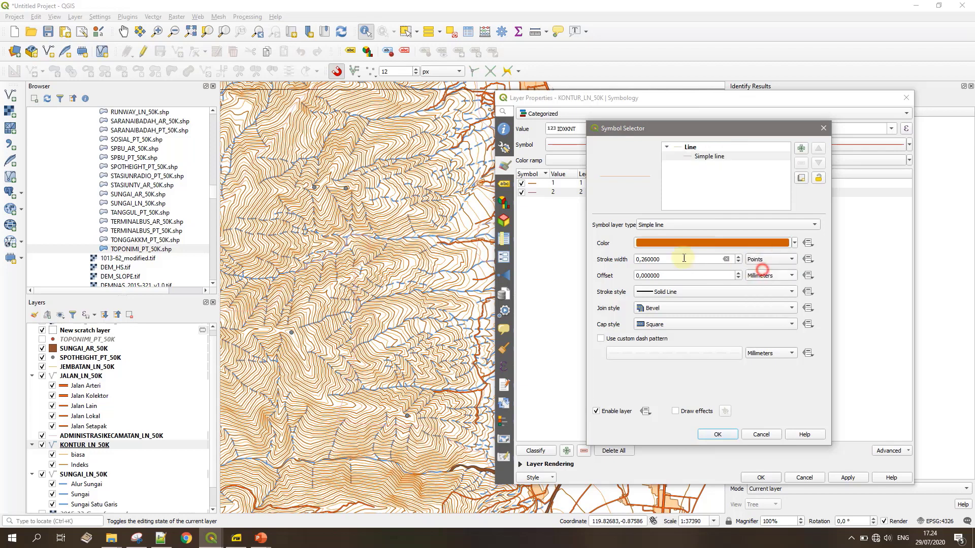
pyautogui.click(721, 433)
pyautogui.click(843, 478)
pyautogui.click(762, 478)
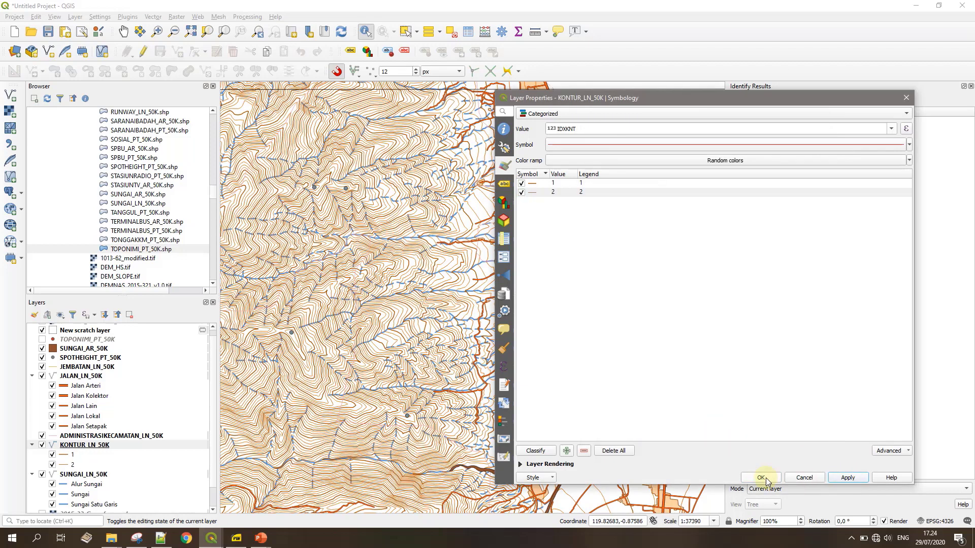
# - Add single labels showing the VALKNT elevation to the KONTUR_LN_50K layer and apply them
pyautogui.click(504, 184)
pyautogui.click(543, 114)
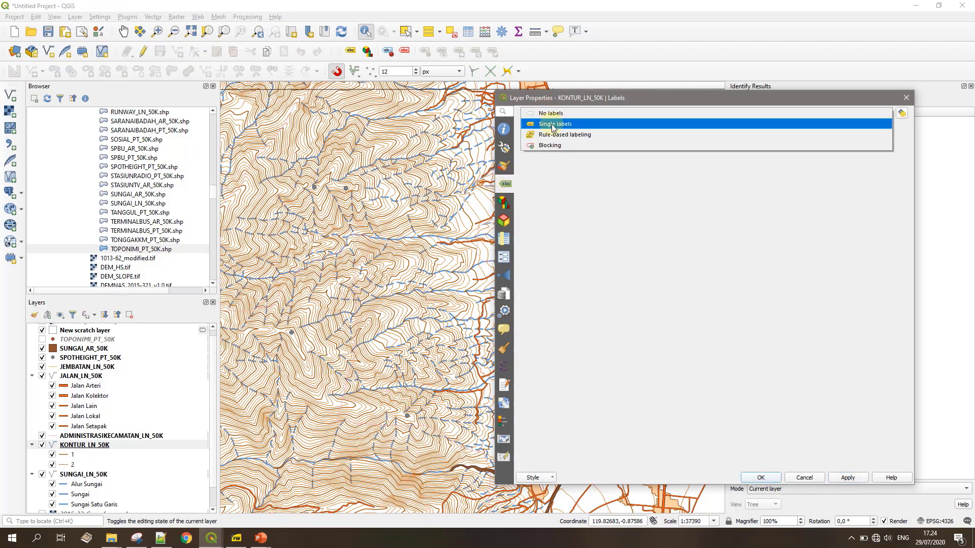
pyautogui.click(555, 125)
pyautogui.click(886, 128)
pyautogui.click(554, 152)
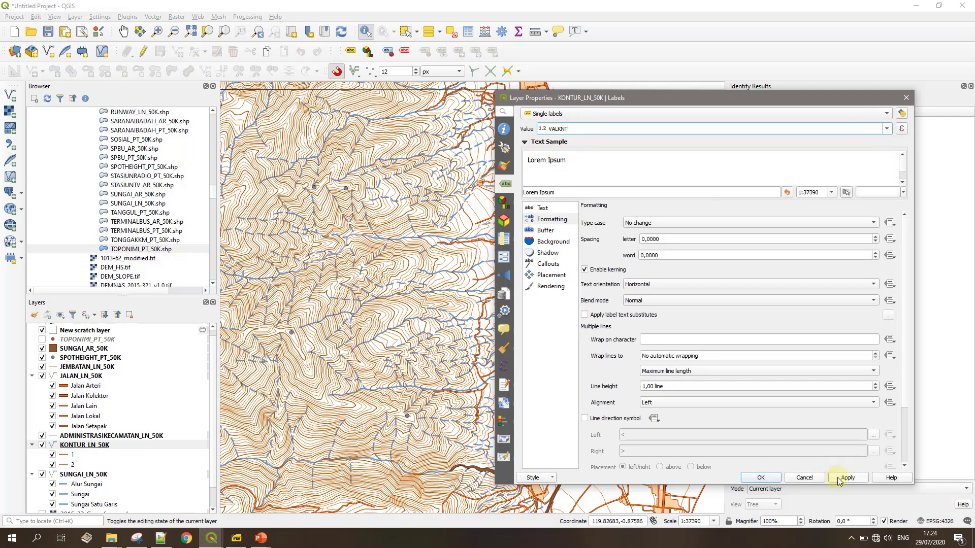
pyautogui.click(848, 477)
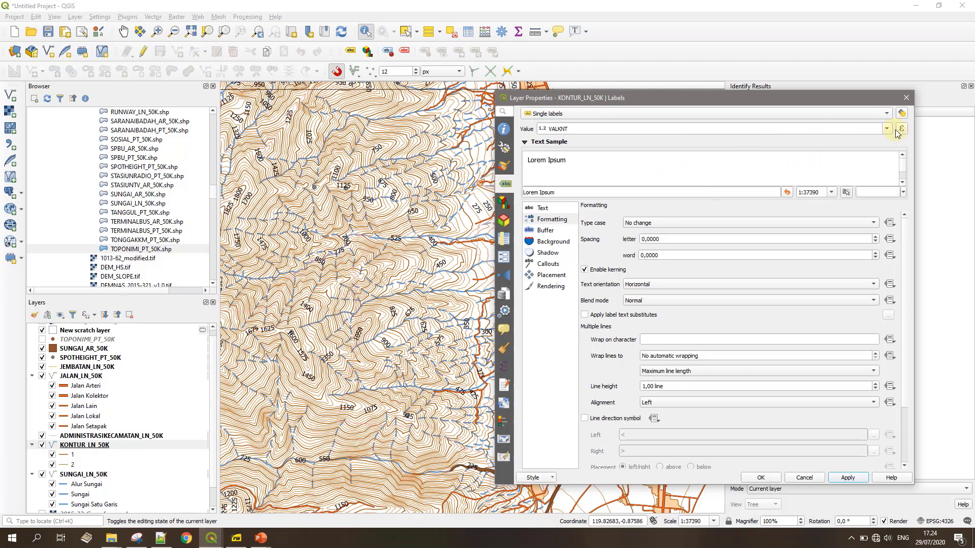
# - Switch the KONTUR_LN_50K labels from single labels to rule-based labeling
pyautogui.click(603, 114)
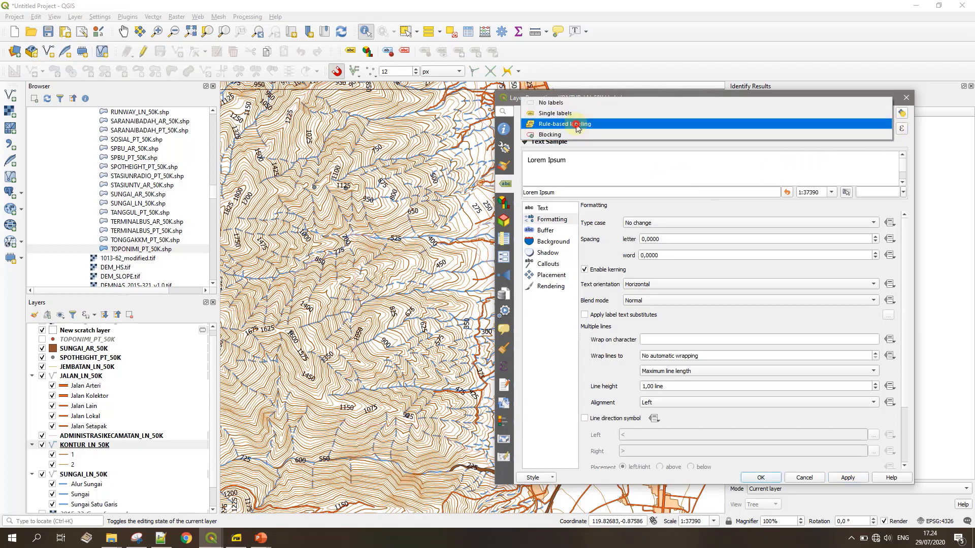
pyautogui.click(575, 124)
pyautogui.click(596, 139)
# - Filter the contour label rule with the expression "IDXKNT" = 1 and apply it
pyautogui.doubleClick(598, 139)
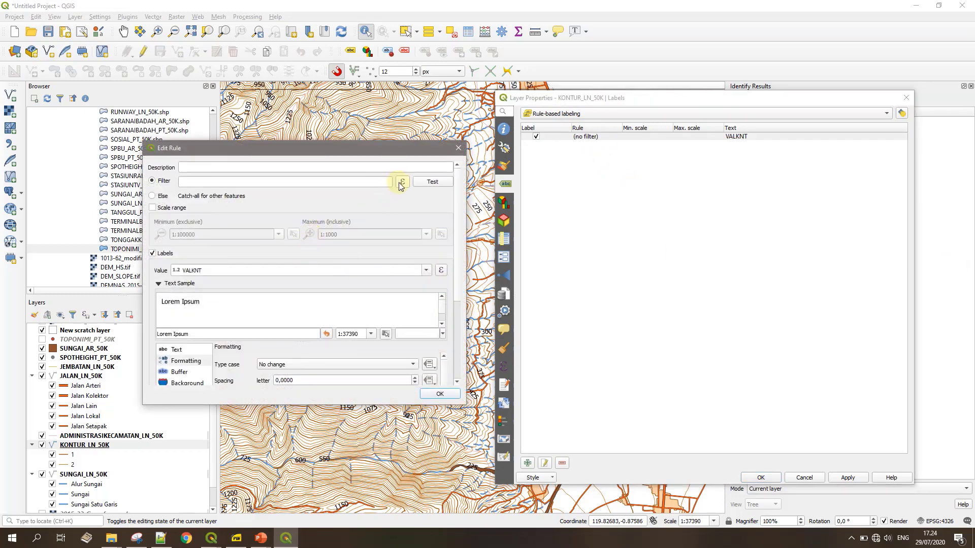
pyautogui.click(401, 183)
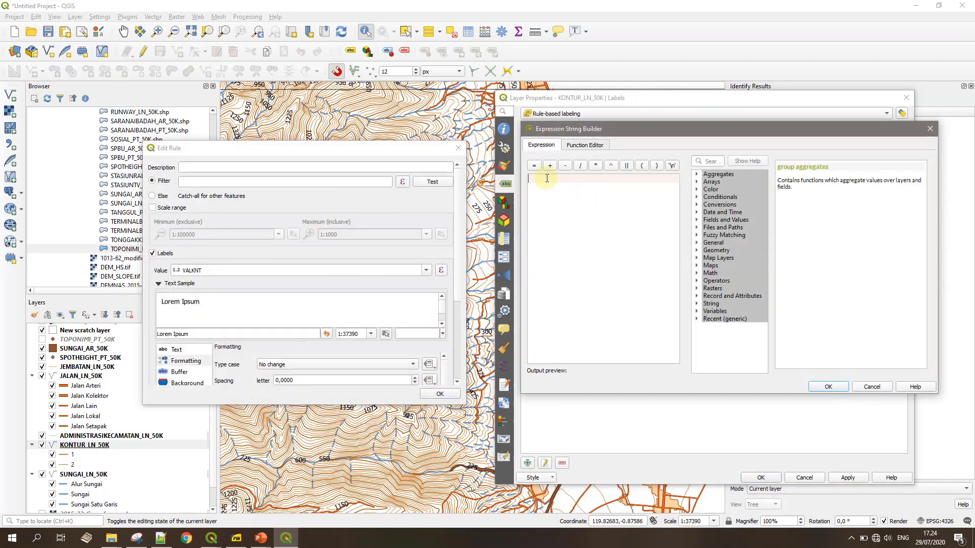
pyautogui.click(697, 220)
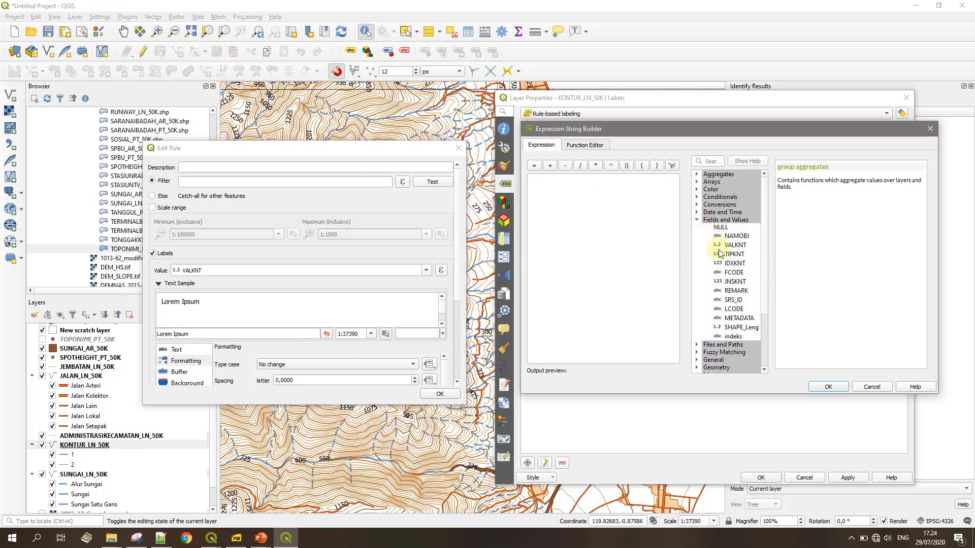
pyautogui.doubleClick(736, 264)
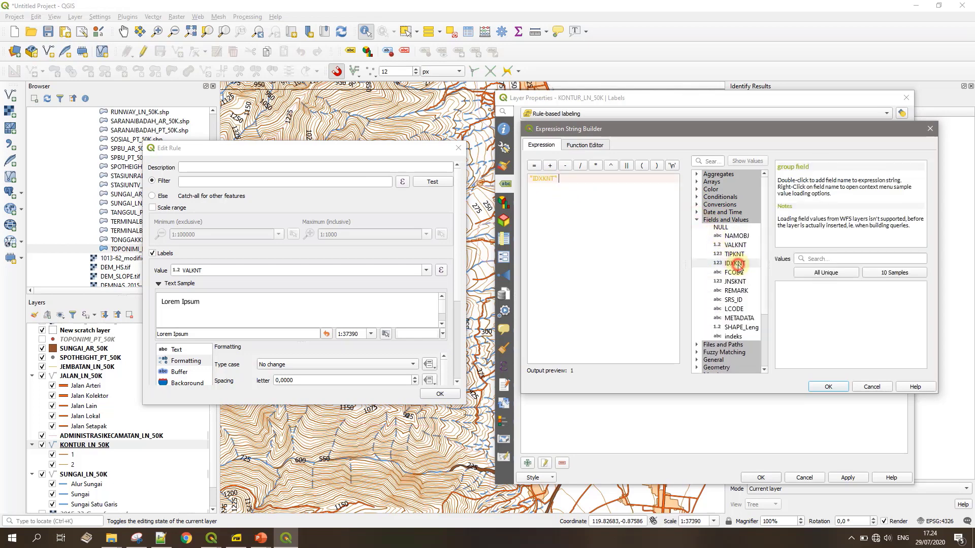
pyautogui.click(533, 166)
pyautogui.click(827, 273)
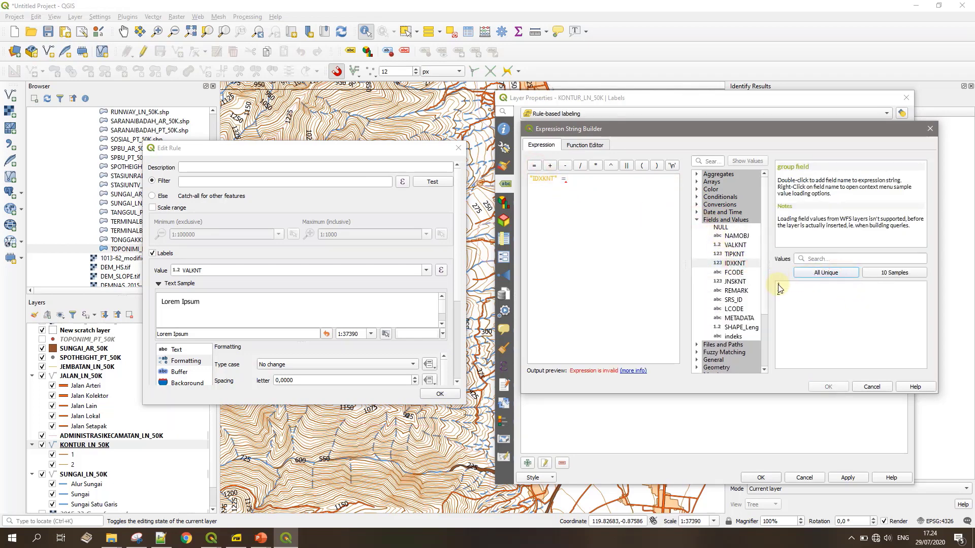
pyautogui.doubleClick(778, 285)
pyautogui.click(829, 387)
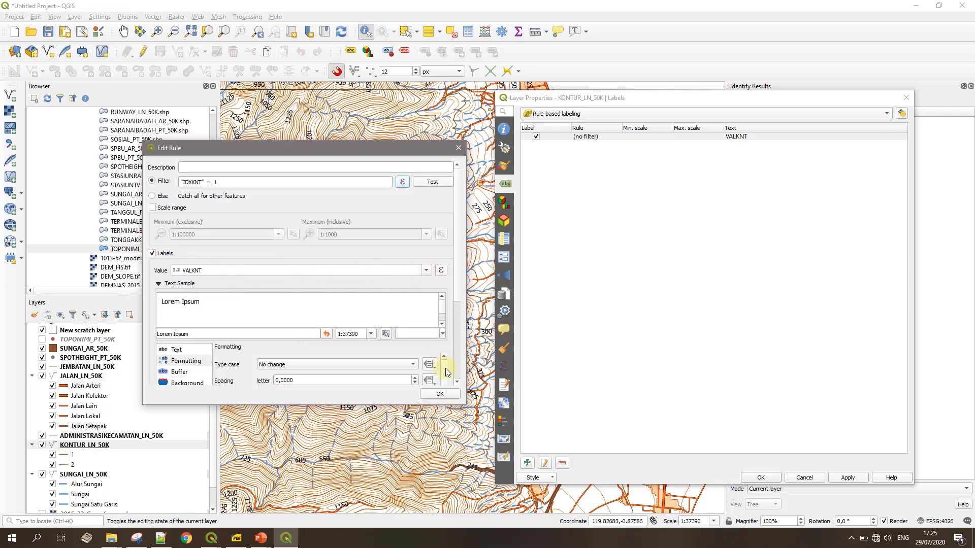
pyautogui.click(439, 394)
pyautogui.click(848, 478)
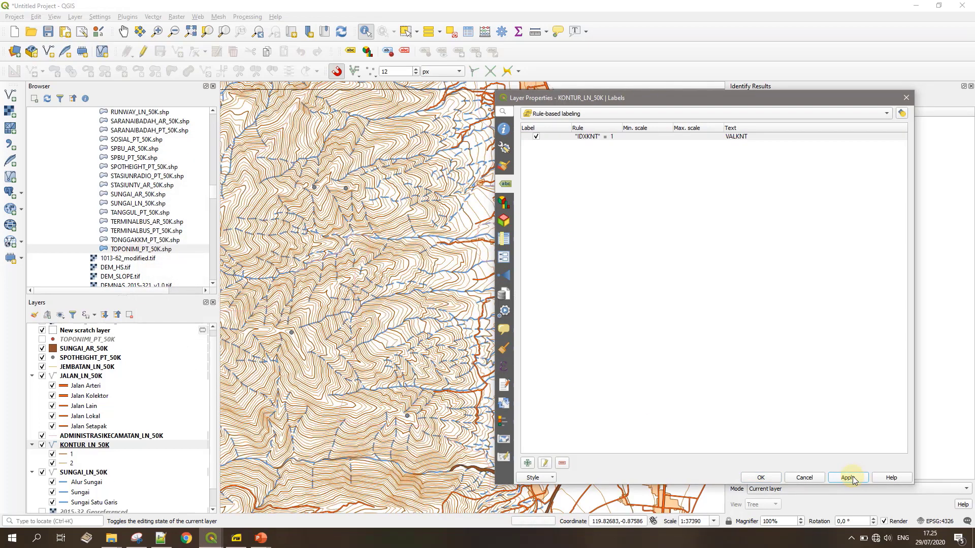
# - Set the contour label rule's placement to Curved with On line as the only allowed position
pyautogui.doubleClick(589, 138)
pyautogui.click(176, 350)
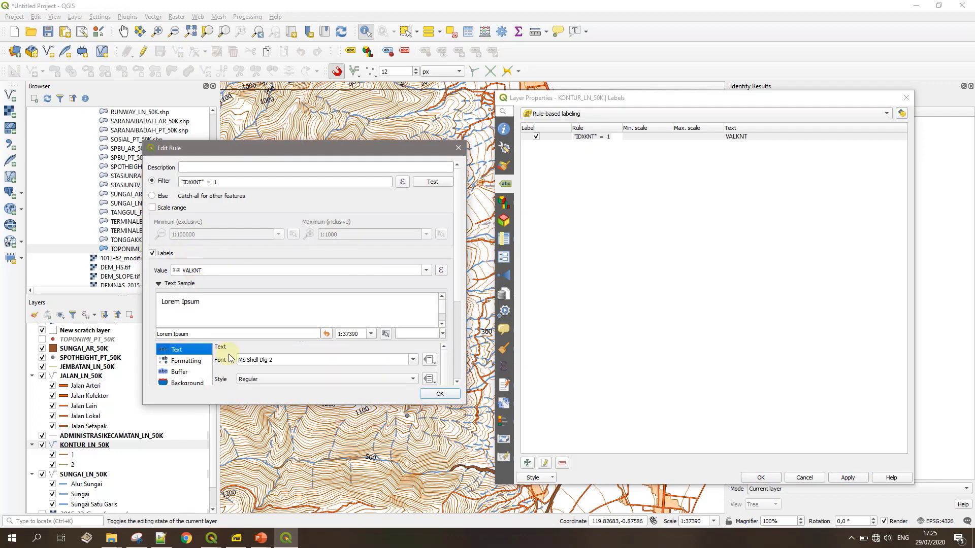
pyautogui.click(178, 372)
pyautogui.moveTo(248, 148); pyautogui.dragTo(618, 137)
pyautogui.scroll(-3, 558, 323)
pyautogui.click(557, 318)
pyautogui.click(633, 274)
pyautogui.click(683, 306)
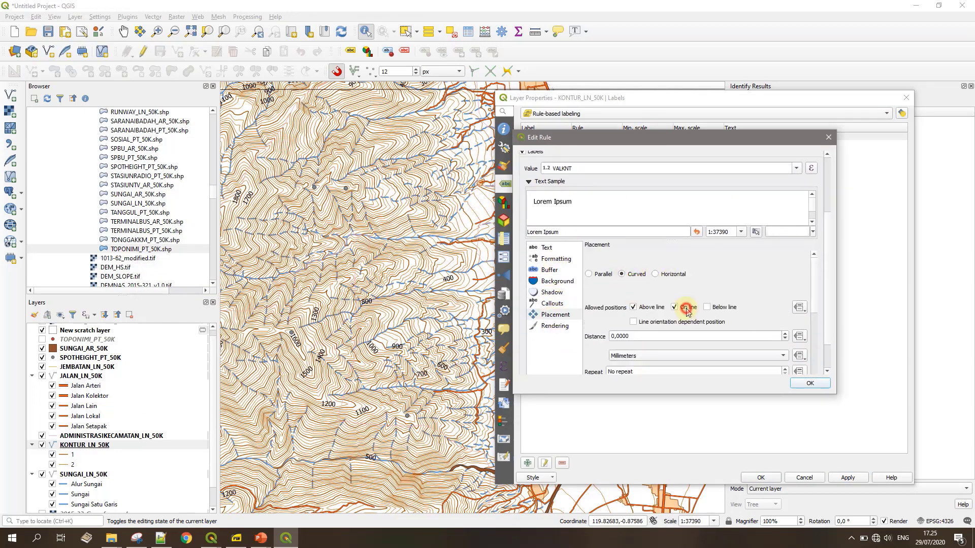
pyautogui.click(638, 307)
# - Set the contour label repeat distance to 1, pick another unit for it, and apply the label settings
pyautogui.scroll(-2, 594, 339)
pyautogui.click(784, 308)
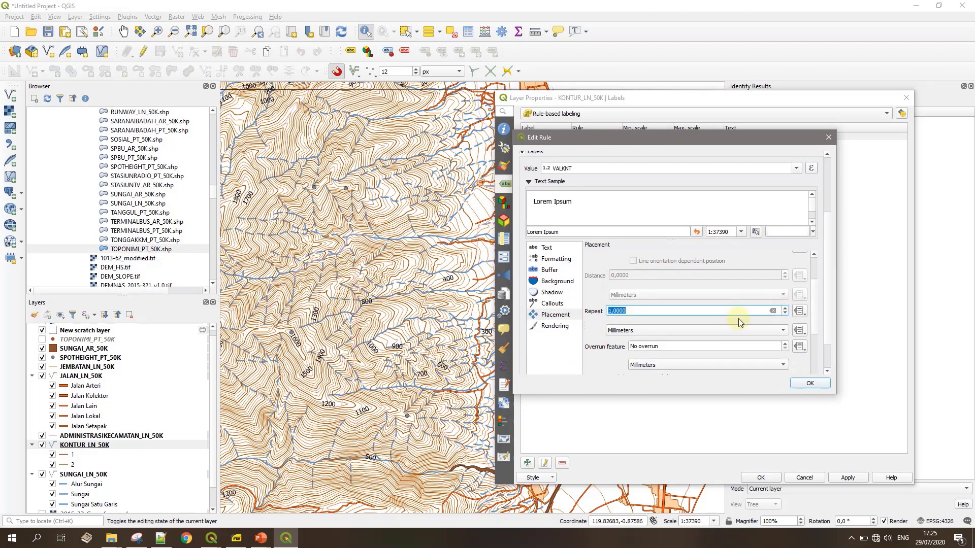
pyautogui.click(772, 330)
pyautogui.click(706, 372)
pyautogui.click(815, 385)
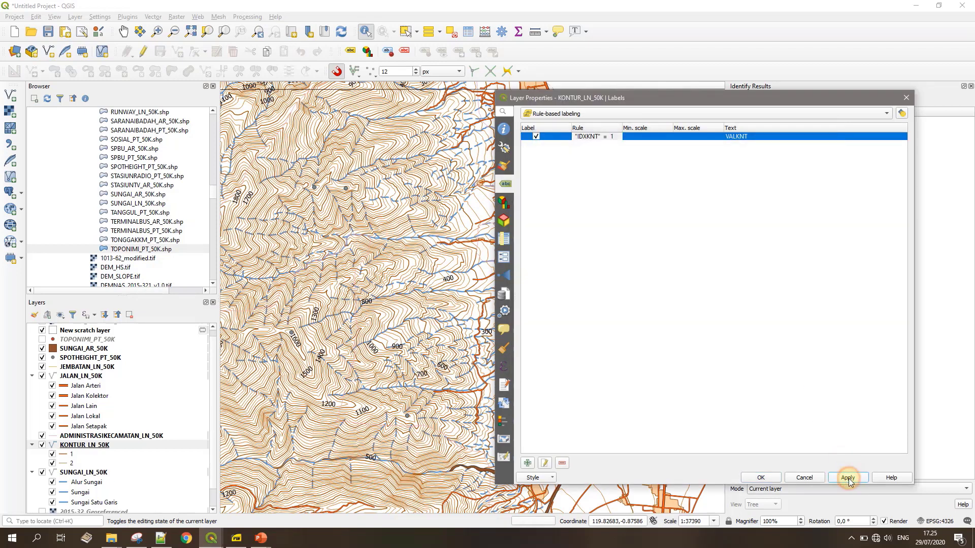
pyautogui.click(849, 478)
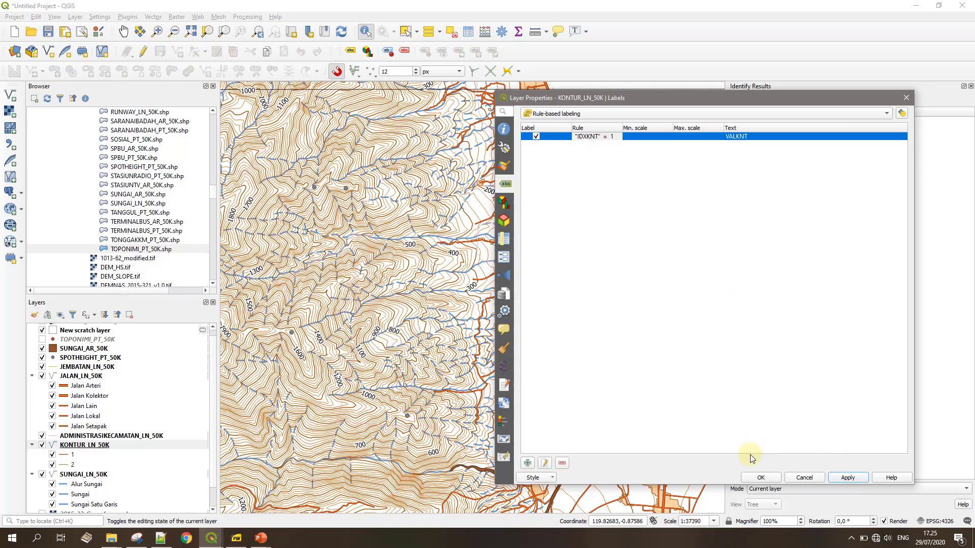
pyautogui.click(752, 478)
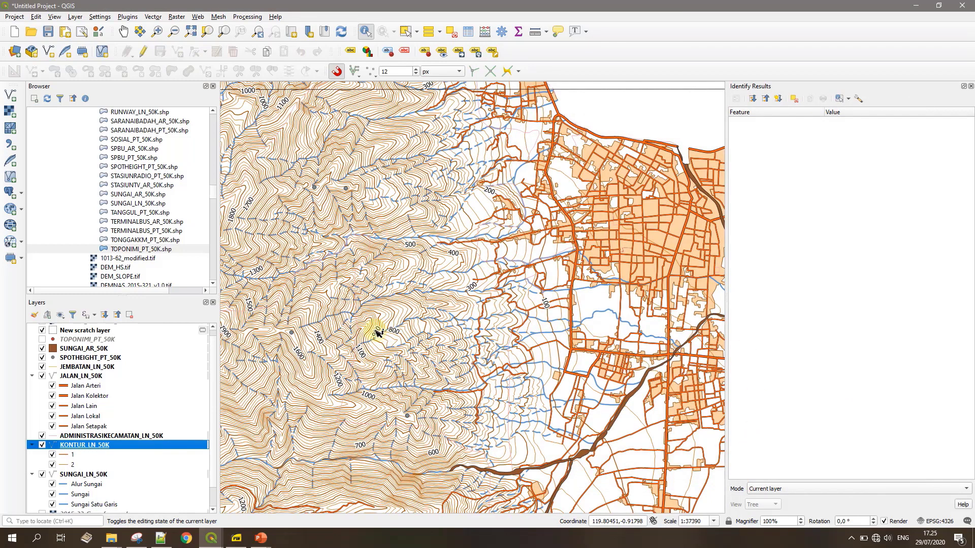
# - Change the contour rule's label value to the expression VALKNT || ' m' and apply it to the map
pyautogui.doubleClick(66, 451)
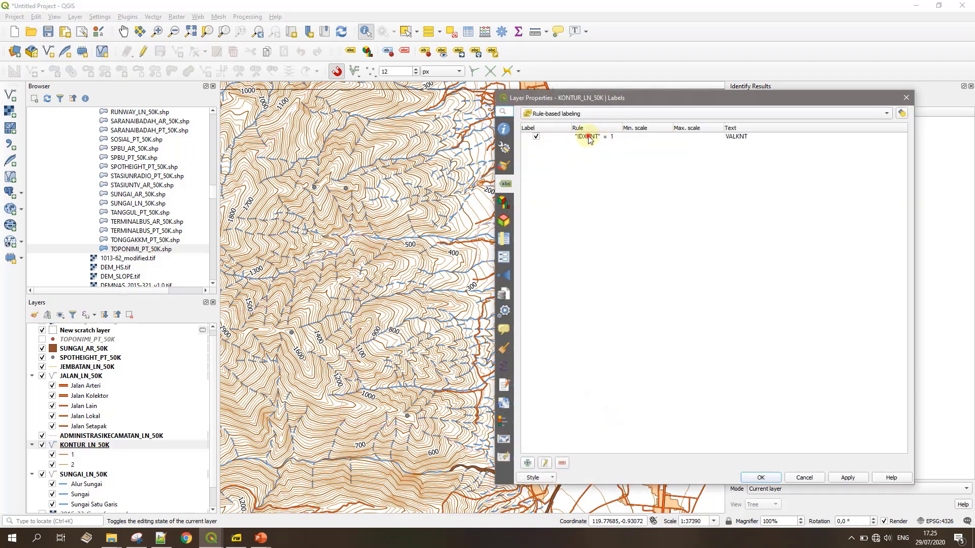
pyautogui.click(588, 136)
pyautogui.doubleClick(588, 137)
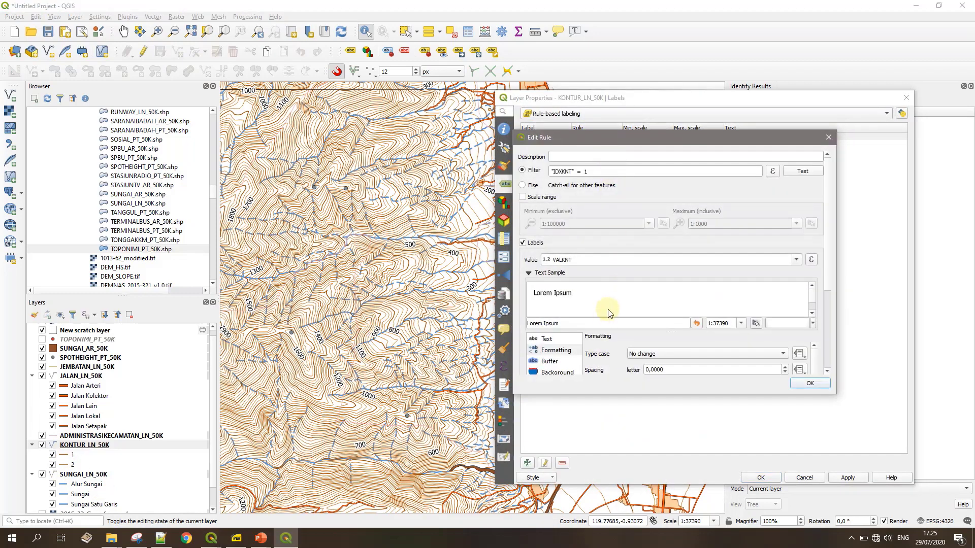
pyautogui.click(815, 258)
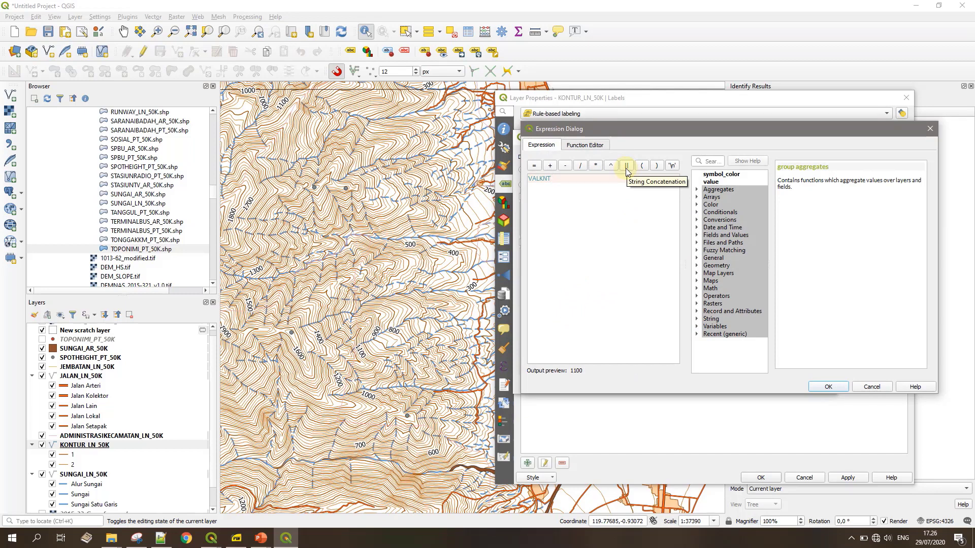
pyautogui.click(626, 166)
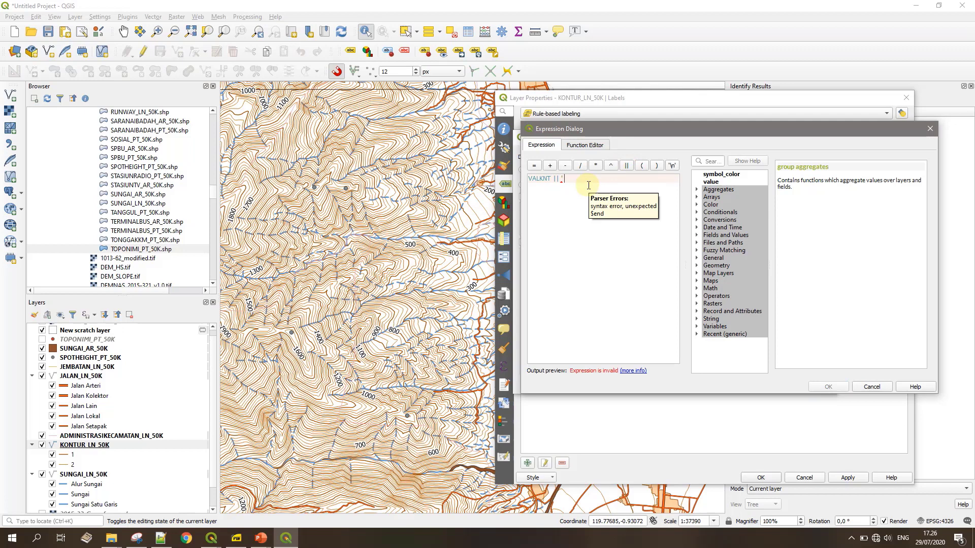
pyautogui.write("' m'")
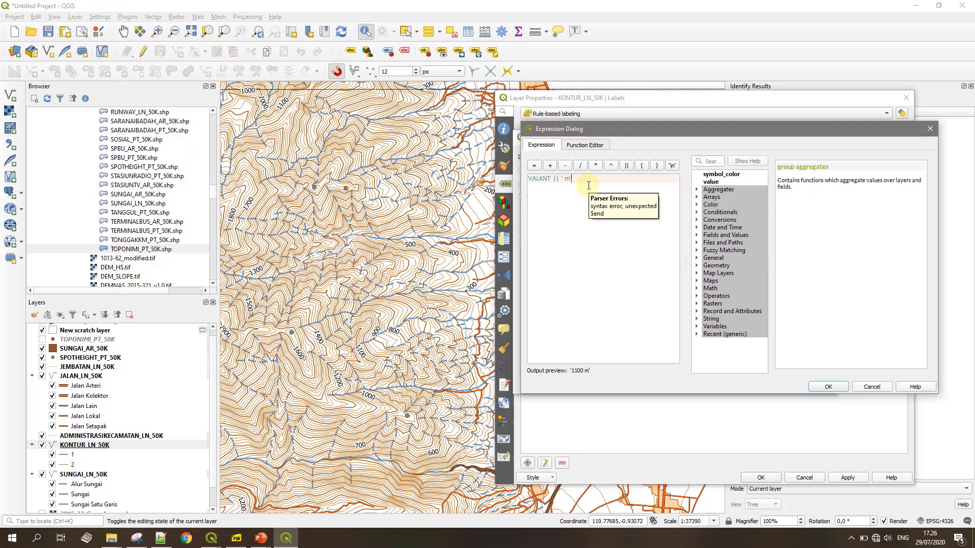
pyautogui.click(816, 385)
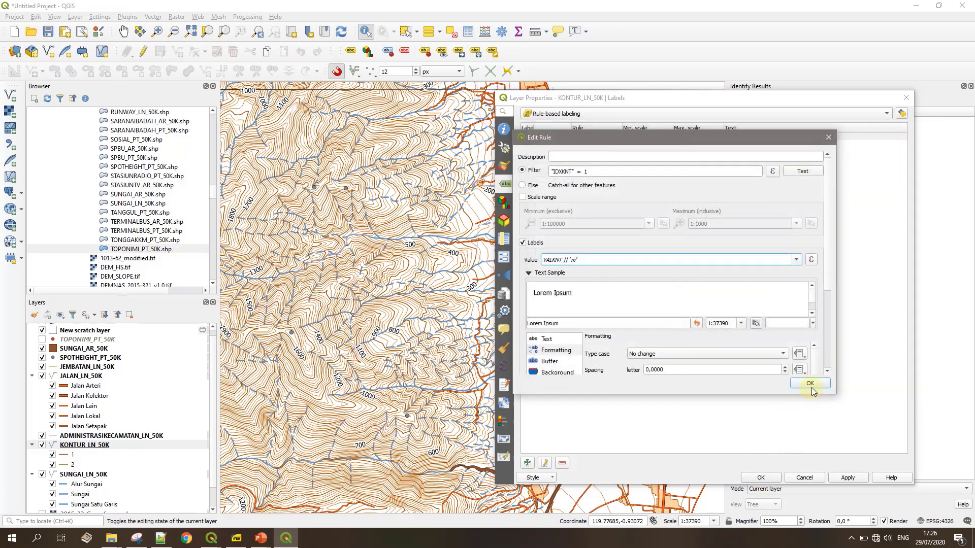
pyautogui.click(811, 384)
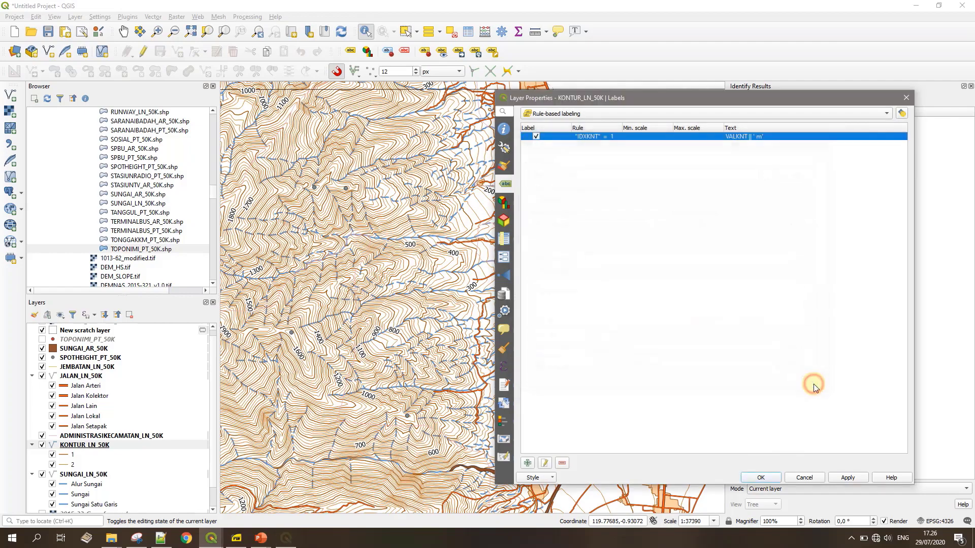
pyautogui.click(762, 478)
pyautogui.scroll(1, 604, 318)
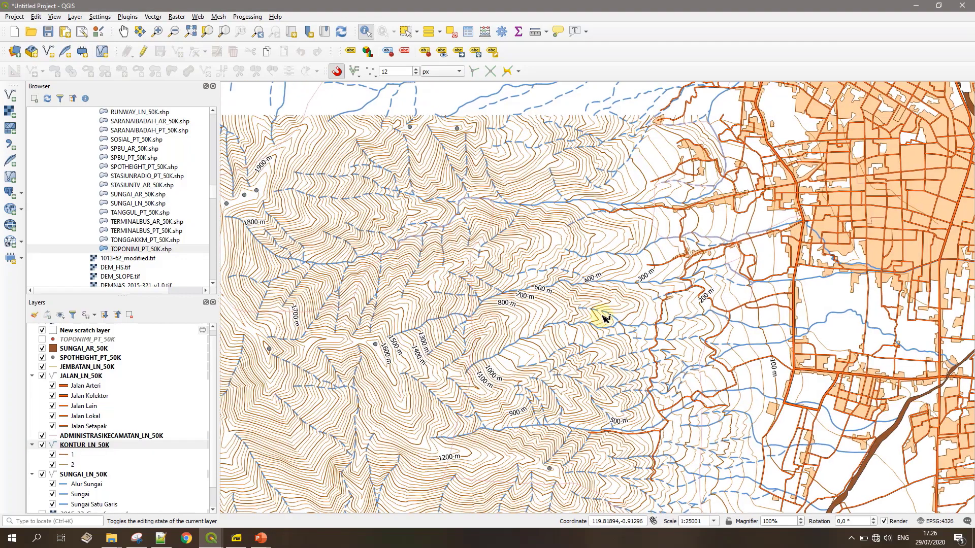
pyautogui.moveTo(604, 318); pyautogui.dragTo(488, 253)
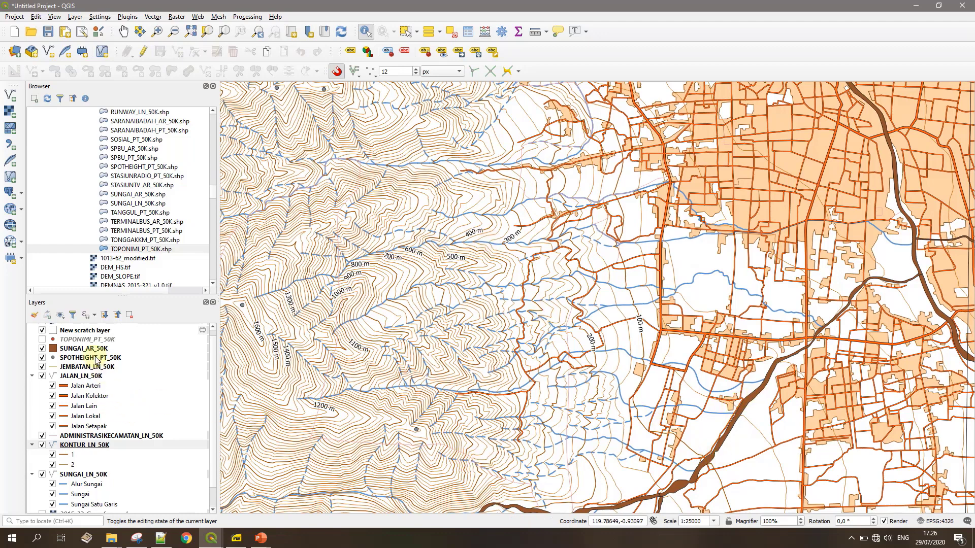
# - Collapse the contour and river line legends and move SUNGAI_AR_50K directly beneath KONTUR_LN_50K in the layer order
pyautogui.moveTo(87, 350); pyautogui.dragTo(85, 443)
pyautogui.click(33, 450)
pyautogui.click(33, 451)
pyautogui.moveTo(58, 356); pyautogui.dragTo(55, 457)
# - Style the SUNGAI_AR_50K river polygons with the topo water fill symbol
pyautogui.doubleClick(52, 451)
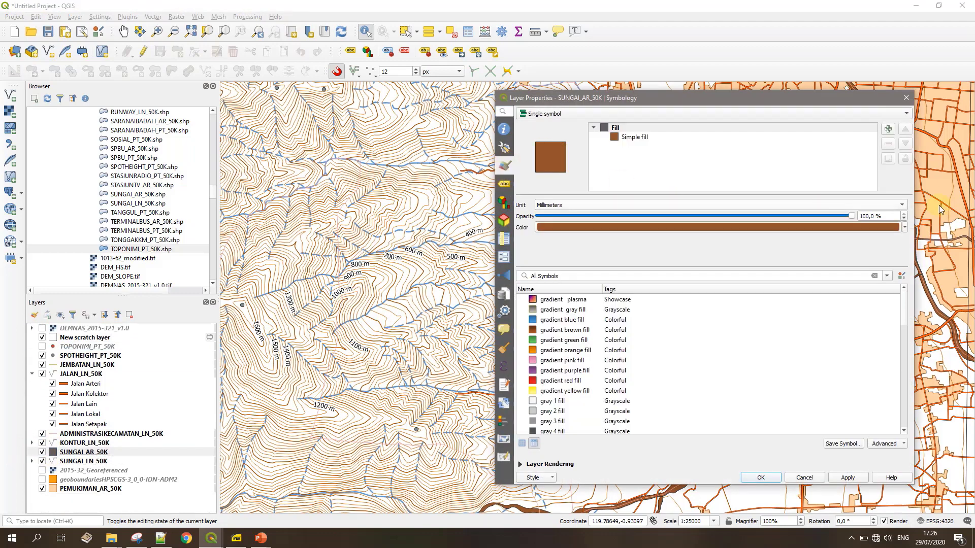
pyautogui.scroll(-10, 556, 427)
pyautogui.click(554, 421)
pyautogui.click(847, 477)
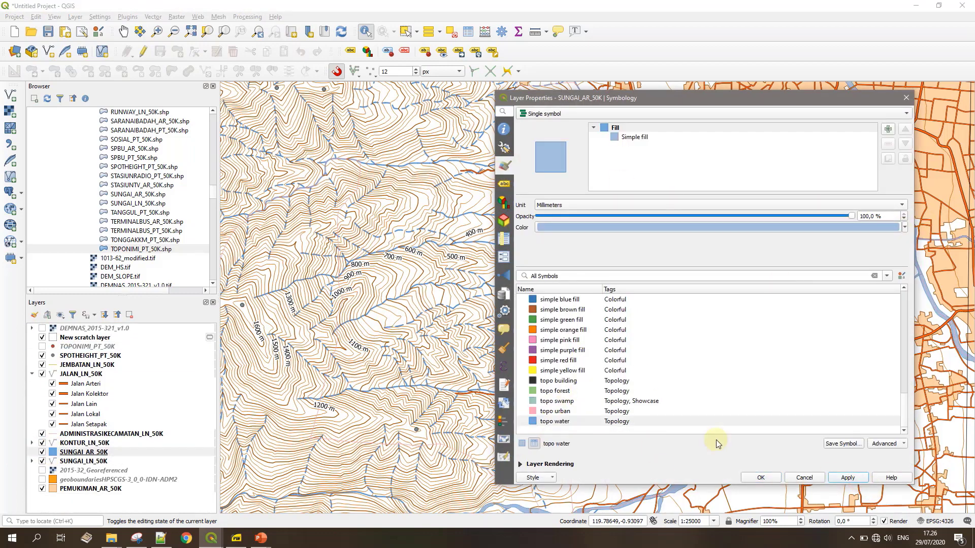
pyautogui.moveTo(690, 102); pyautogui.dragTo(470, 69)
pyautogui.click(601, 445)
# - Recolor the SUNGAI_AR_50K fill with the blue sampled from a river line on the map
pyautogui.scroll(3, 752, 380)
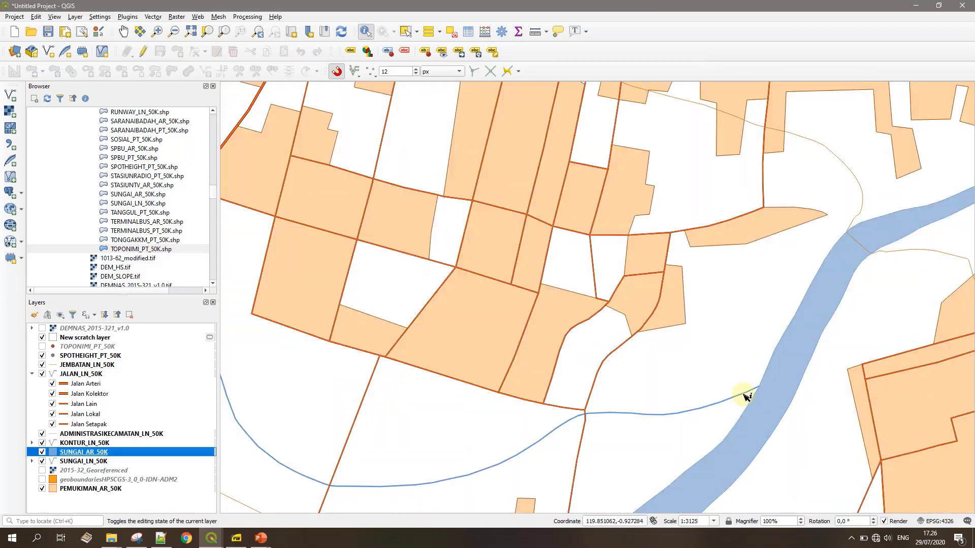
pyautogui.doubleClick(57, 454)
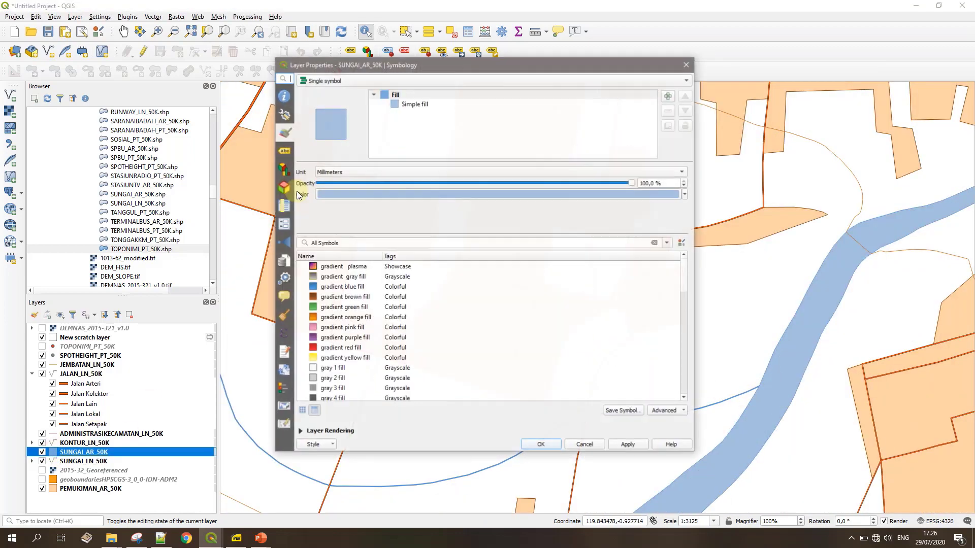
pyautogui.click(684, 195)
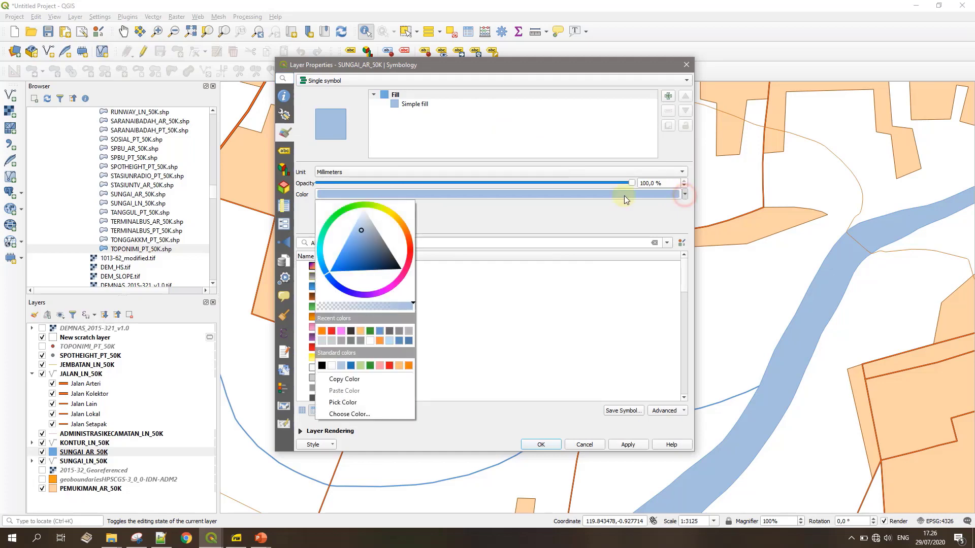
pyautogui.click(350, 403)
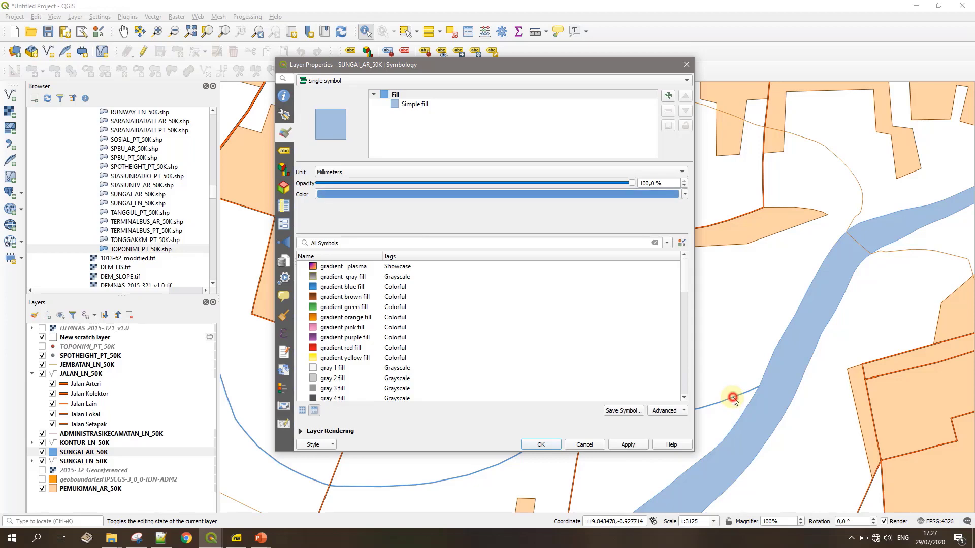
pyautogui.click(732, 399)
pyautogui.click(541, 444)
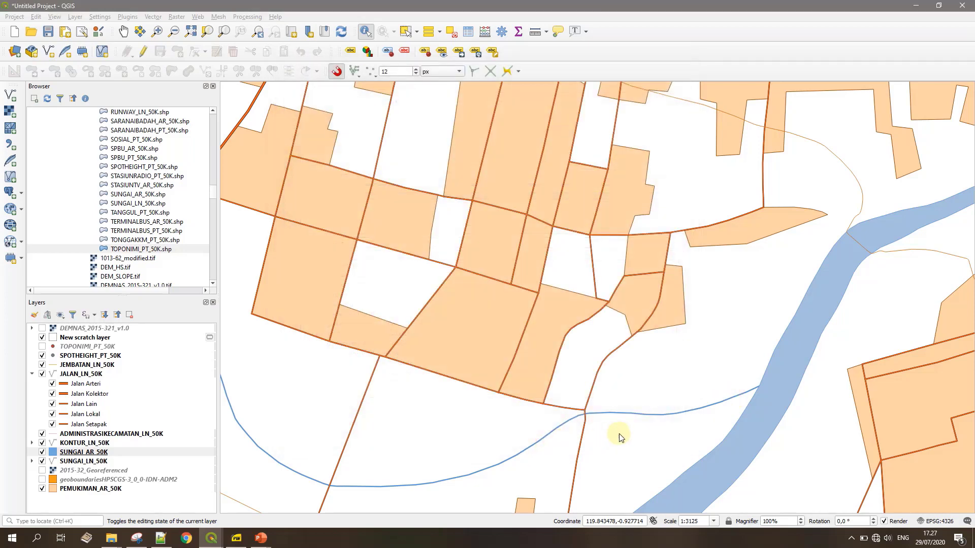
pyautogui.scroll(-3, 744, 403)
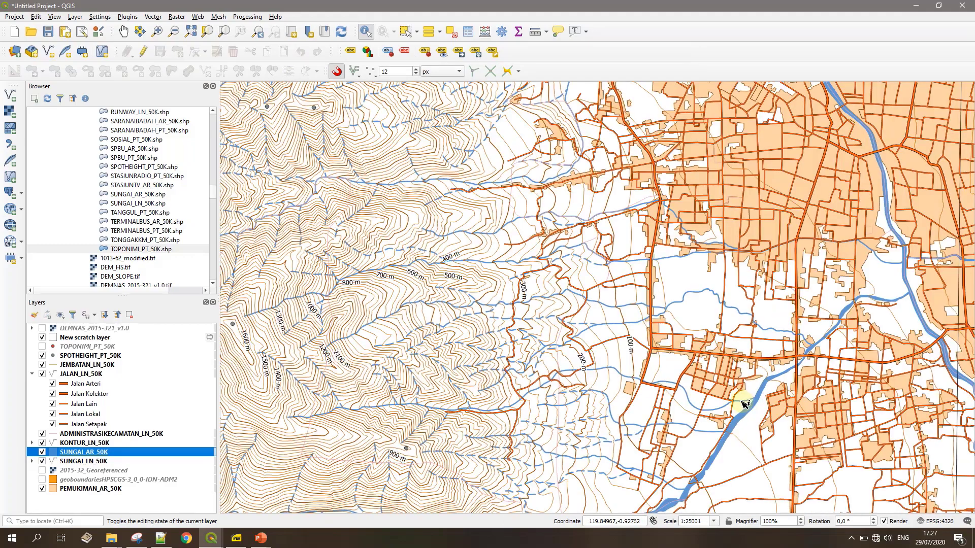
pyautogui.scroll(-1, 744, 403)
pyautogui.scroll(1, 678, 284)
pyautogui.moveTo(641, 272); pyautogui.dragTo(746, 283)
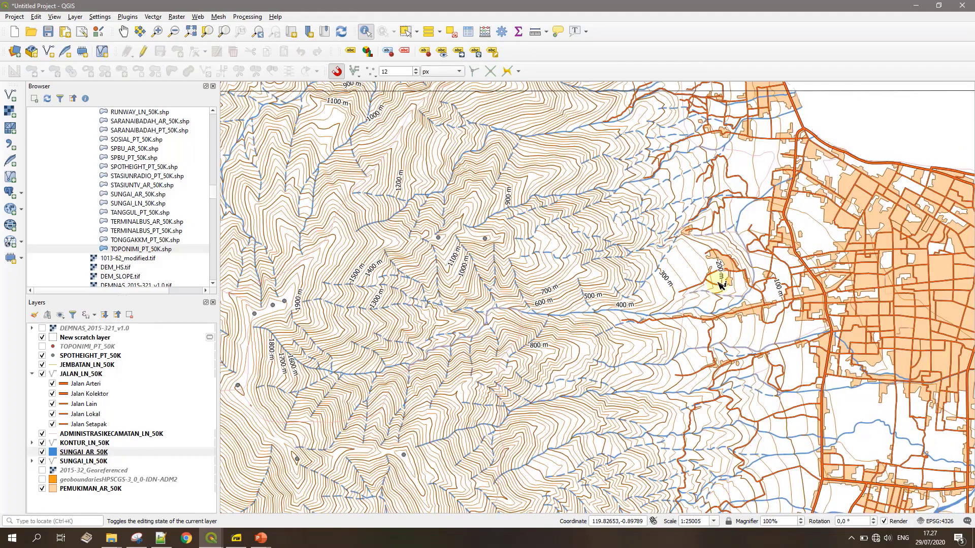
pyautogui.moveTo(746, 329); pyautogui.dragTo(592, 280)
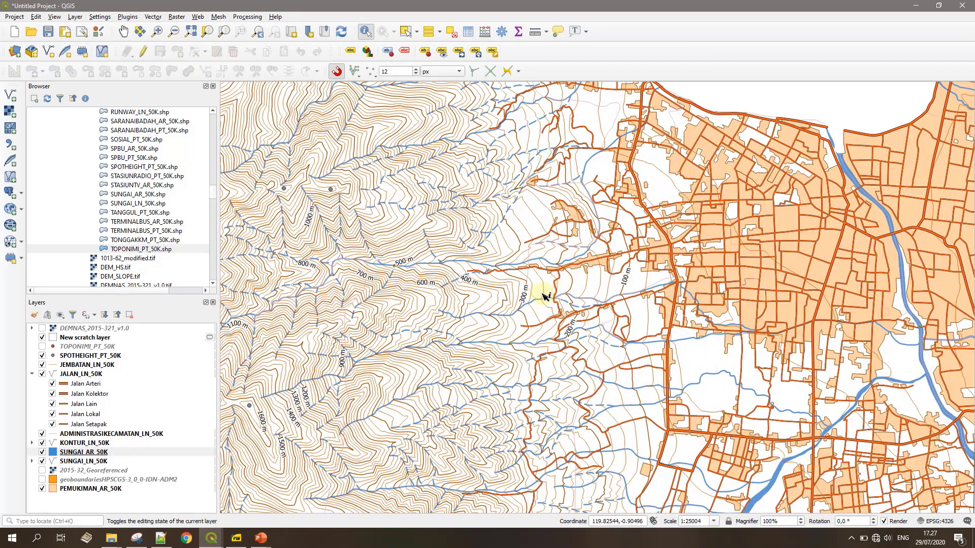
# - Collapse the road legend, style the JEMBATAN_LN_50K bridges with the topo main road symbol, and recolor its orange line white
pyautogui.click(32, 374)
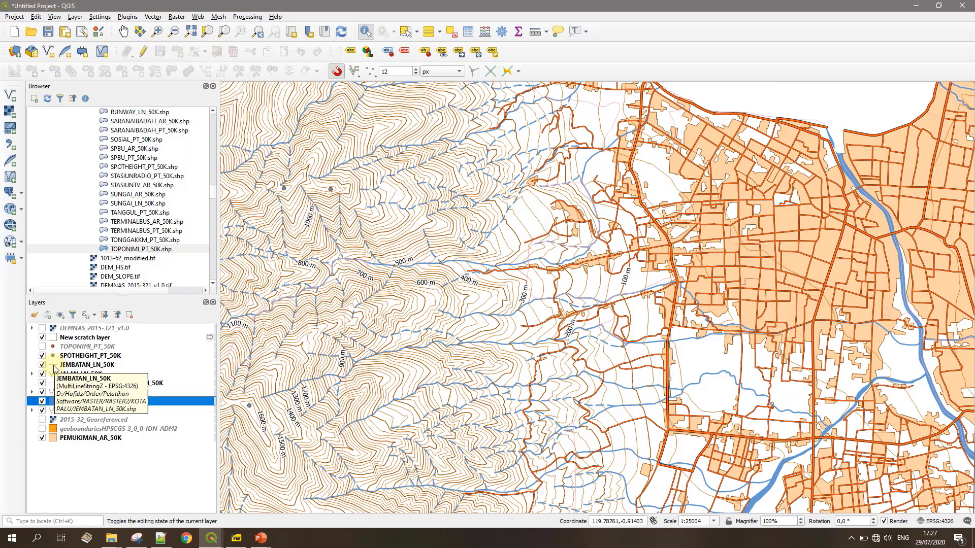
pyautogui.doubleClick(56, 366)
pyautogui.scroll(-7, 384, 325)
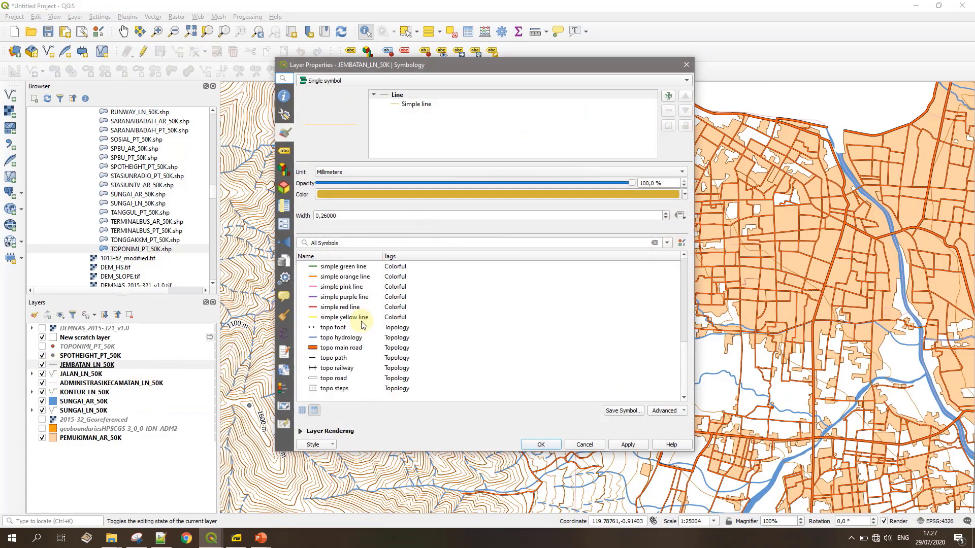
pyautogui.click(350, 343)
pyautogui.click(416, 103)
pyautogui.click(661, 191)
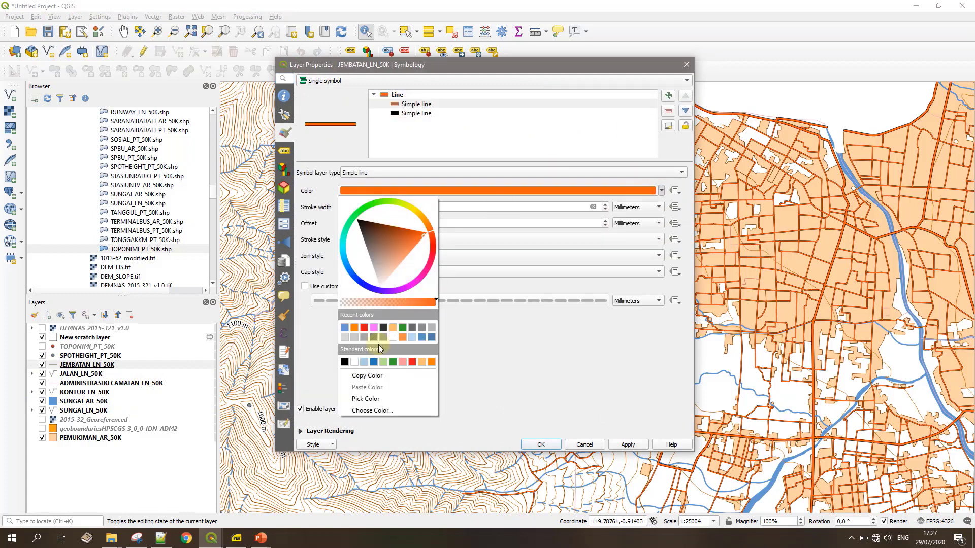
pyautogui.click(391, 339)
pyautogui.scroll(1, 372, 208)
pyautogui.click(628, 445)
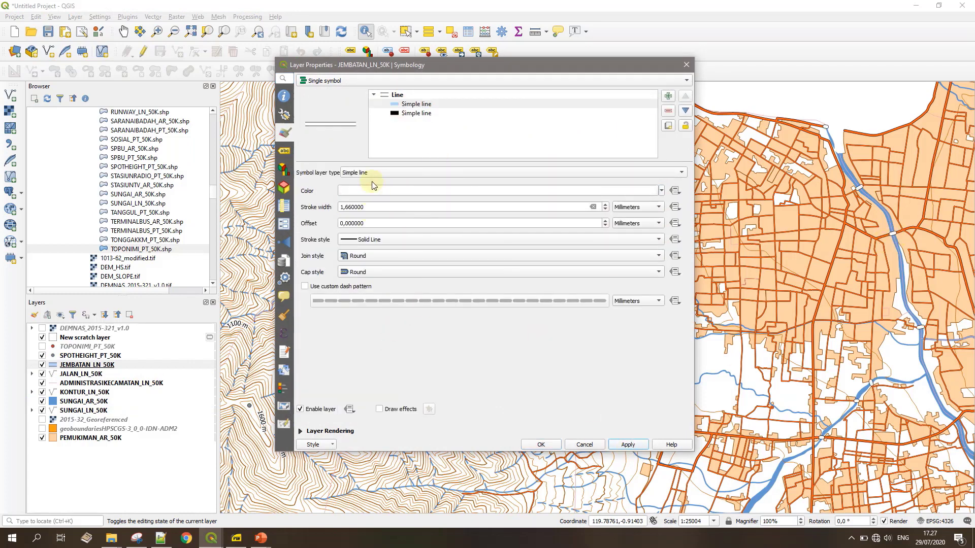
# - Set the black bridge casing line's cap style to Flat and join style to Miter, and accept the bridge styling
pyautogui.click(415, 114)
pyautogui.click(604, 274)
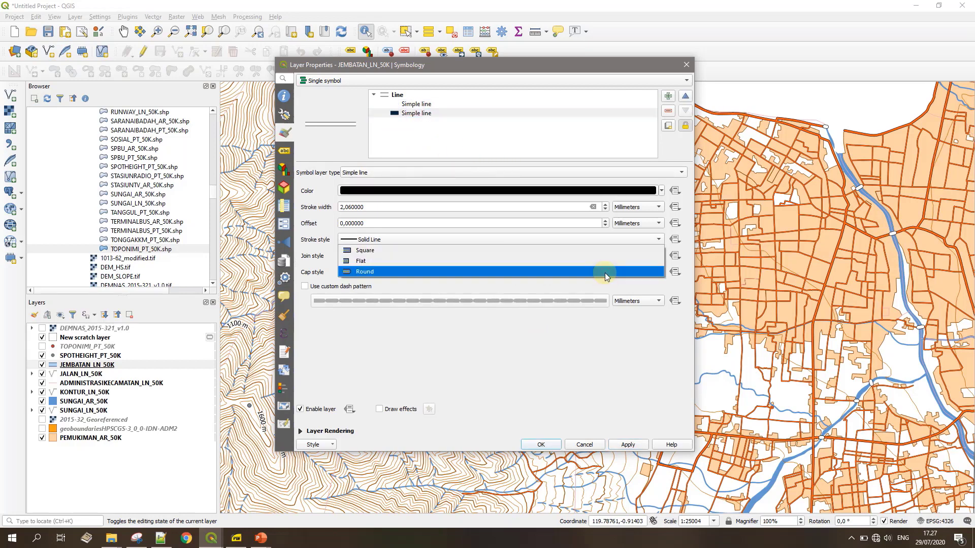
pyautogui.click(467, 271)
pyautogui.click(467, 272)
pyautogui.click(372, 260)
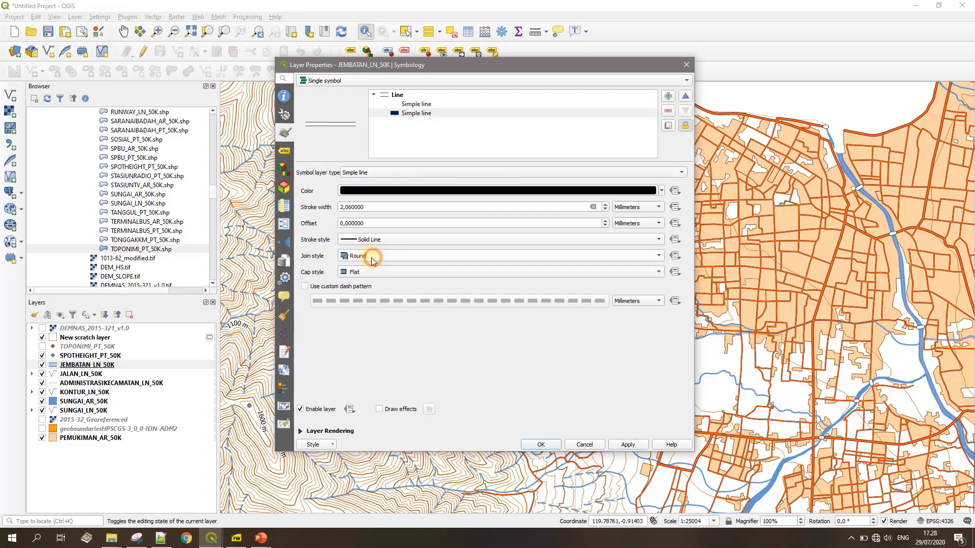
pyautogui.click(634, 446)
pyautogui.click(348, 261)
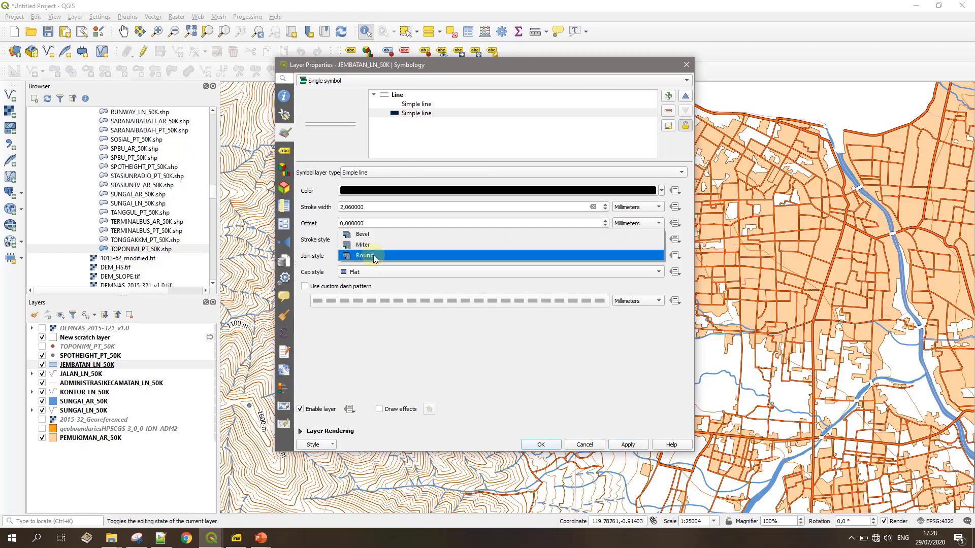
pyautogui.click(358, 232)
pyautogui.click(630, 445)
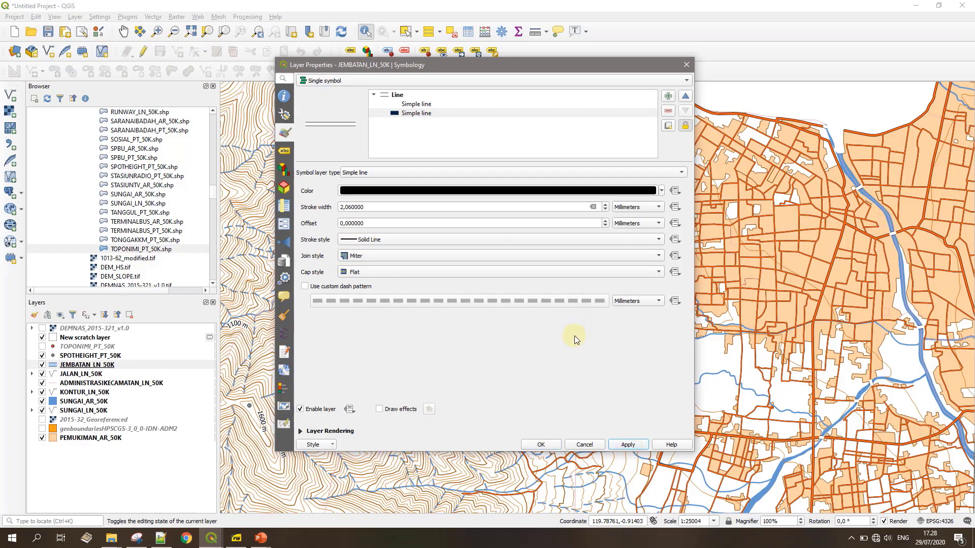
pyautogui.click(541, 444)
pyautogui.scroll(2, 686, 332)
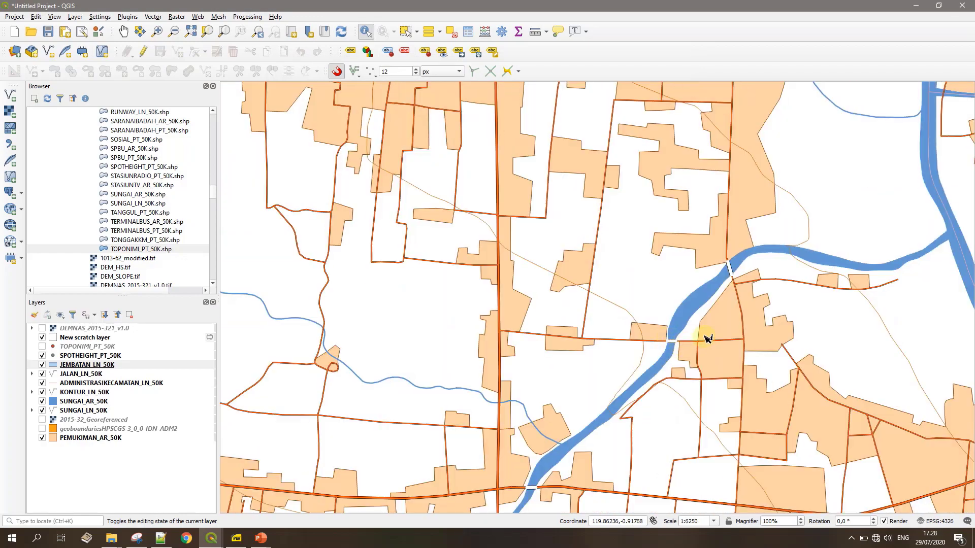
pyautogui.scroll(-2, 707, 337)
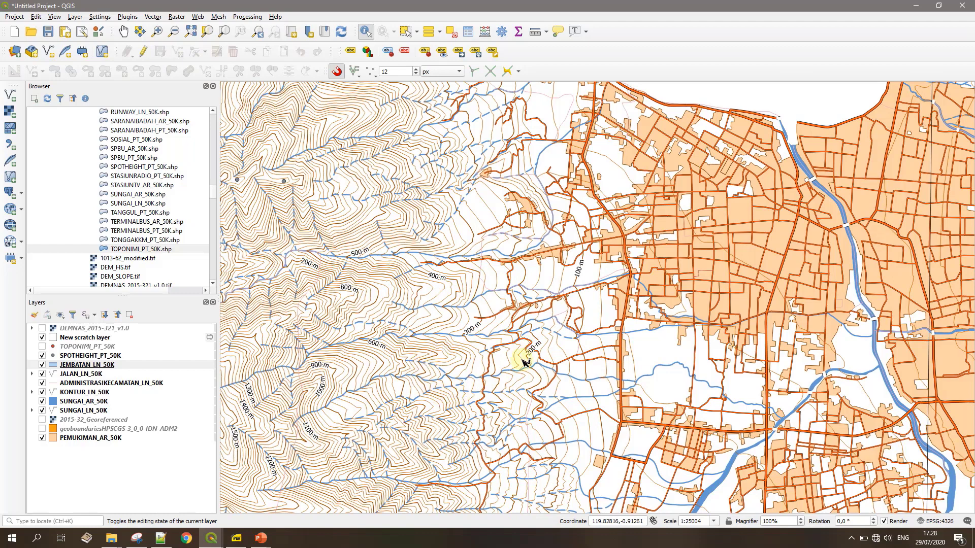
# - Recolor the ADMINISTRASIKECAMATAN_LN_50K boundary line black and enable a custom dash pattern for it
pyautogui.click(76, 385)
pyautogui.doubleClick(56, 384)
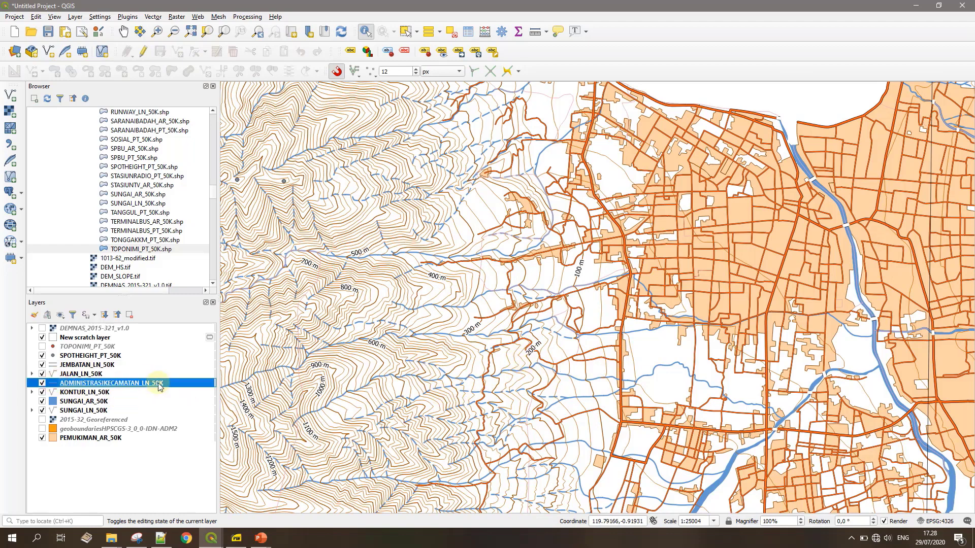
pyautogui.click(434, 104)
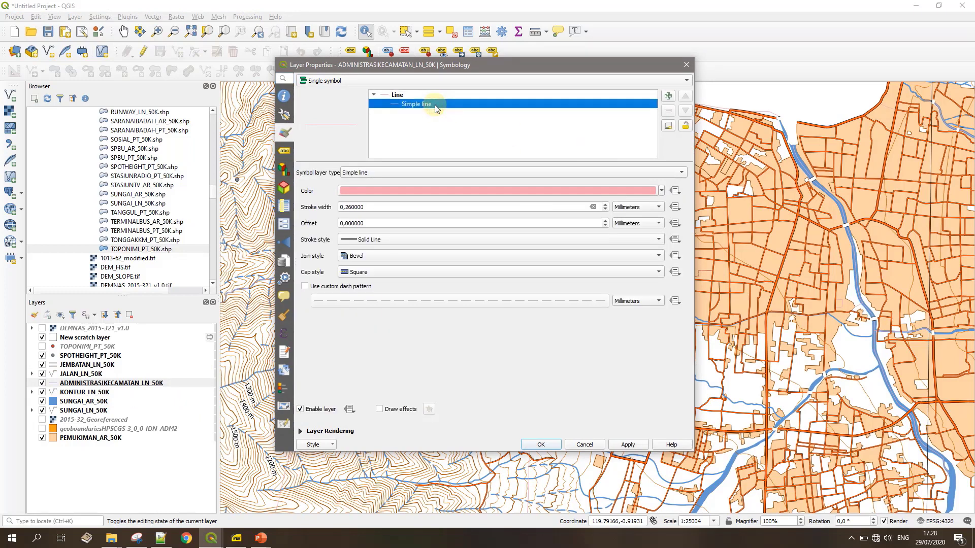
pyautogui.click(661, 191)
pyautogui.moveTo(375, 267); pyautogui.dragTo(376, 194)
pyautogui.click(335, 293)
pyautogui.click(339, 293)
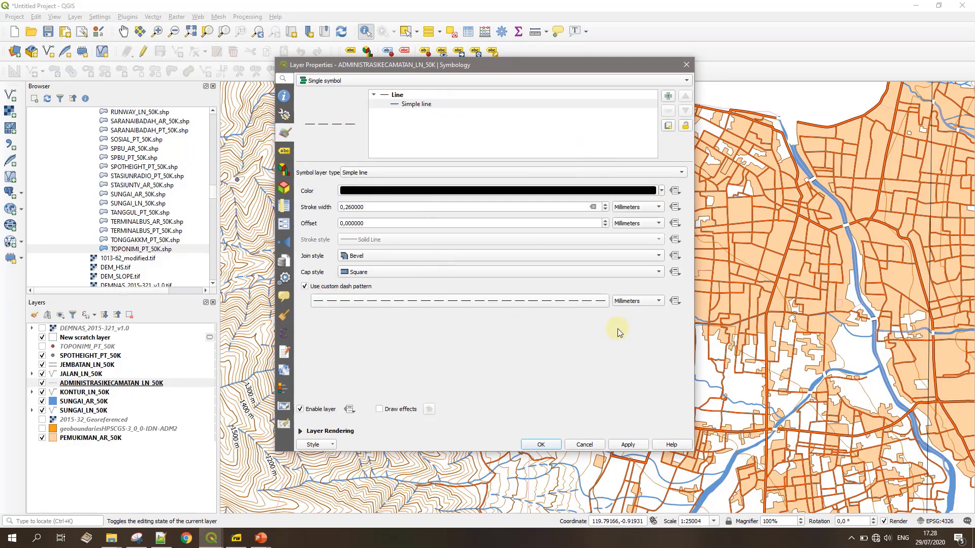
# - Add a second row to the boundary's custom dash pattern with a 1 mm dash and 1 mm space
pyautogui.click(589, 301)
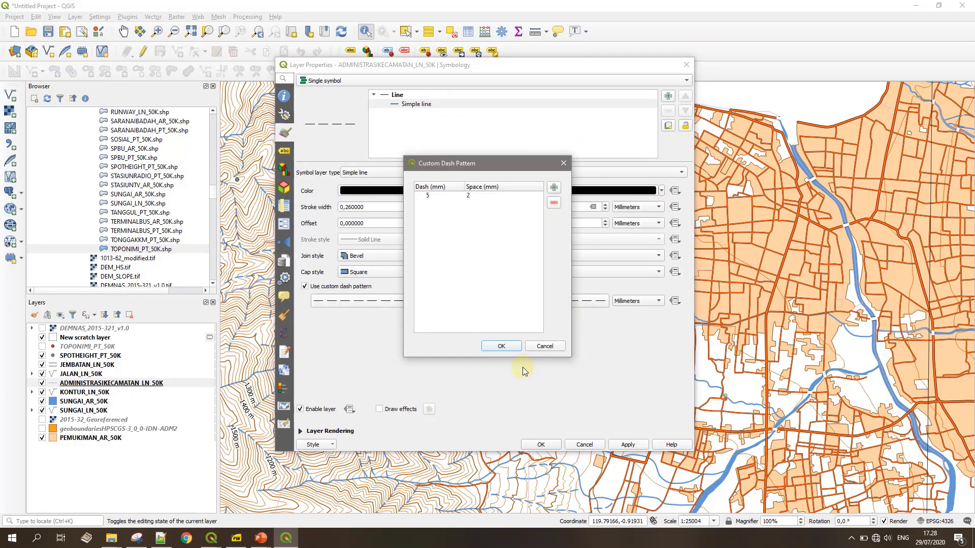
pyautogui.click(434, 197)
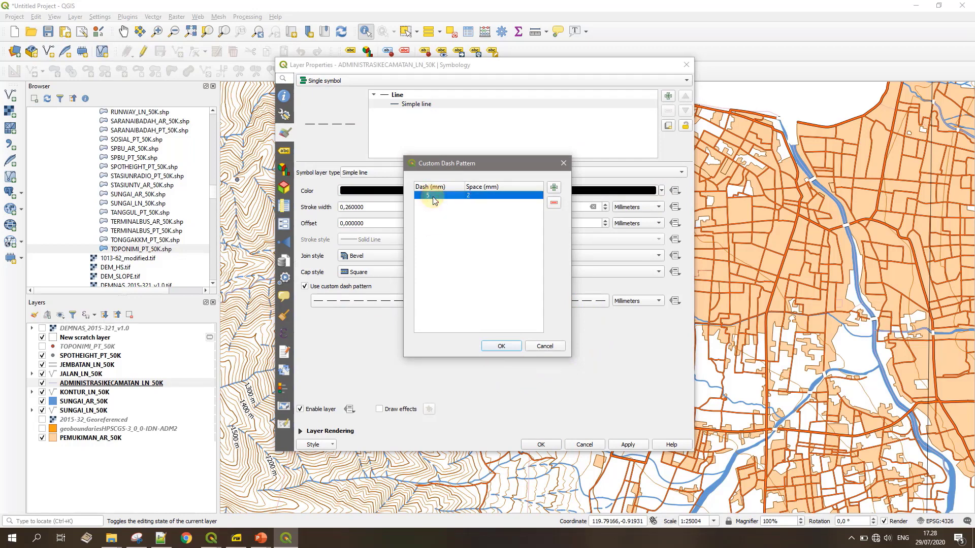
pyautogui.doubleClick(433, 198)
pyautogui.click(449, 225)
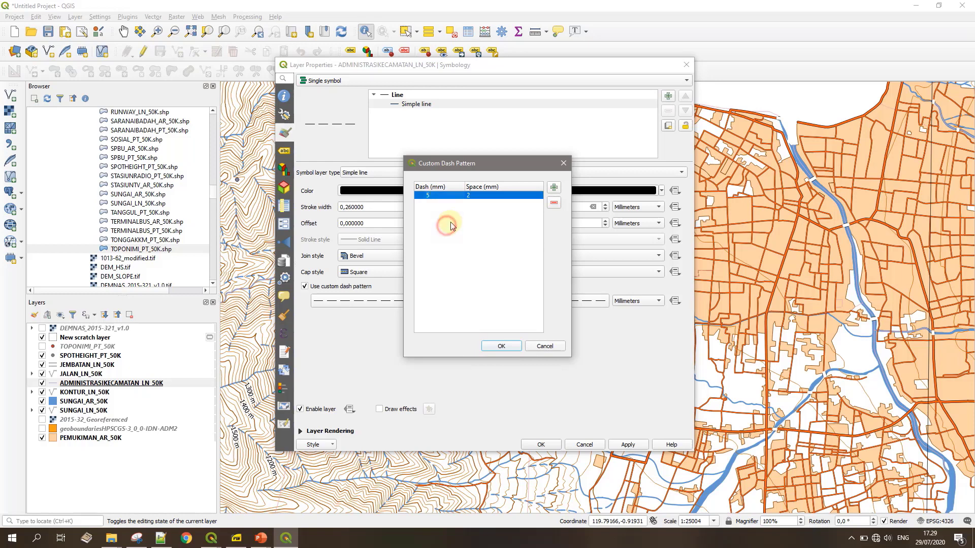
pyautogui.click(553, 189)
pyautogui.doubleClick(434, 202)
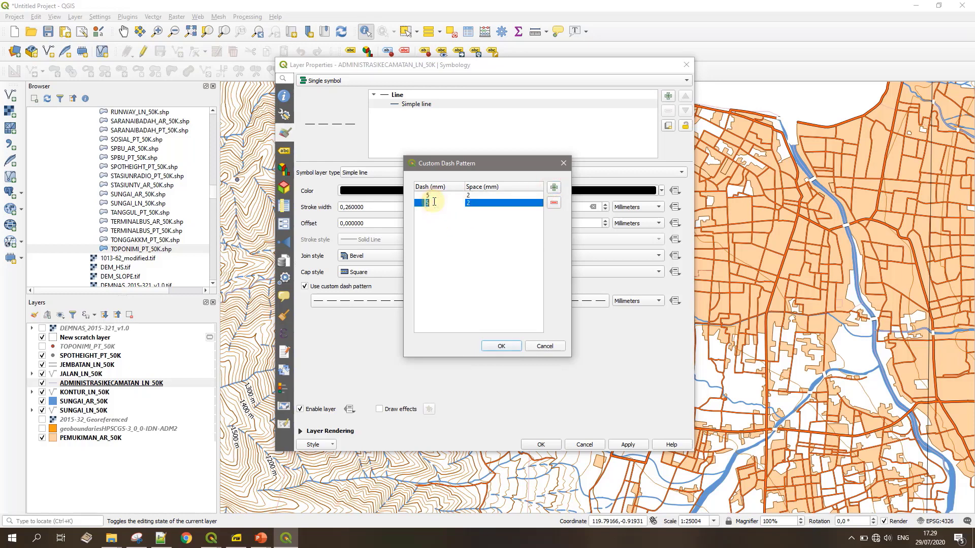
pyautogui.write('1')
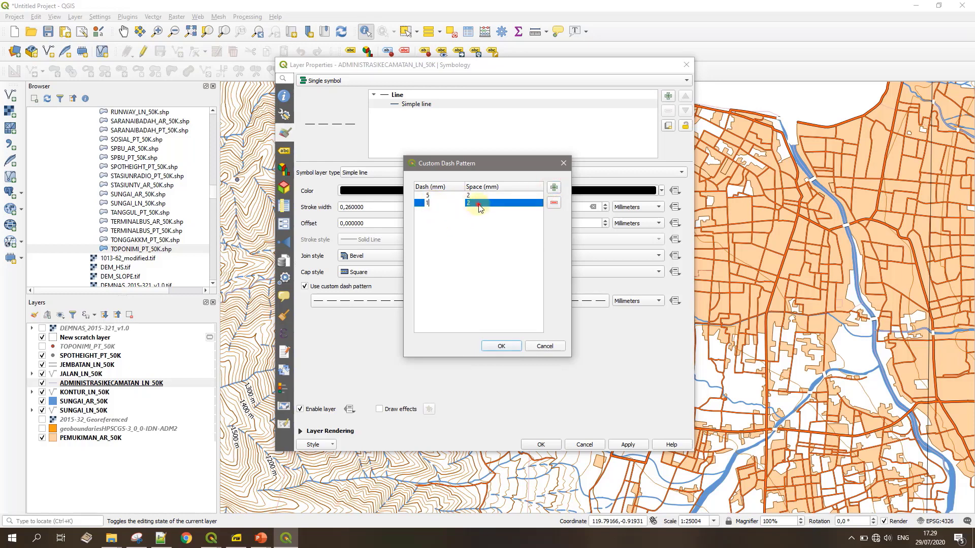
pyautogui.doubleClick(479, 204)
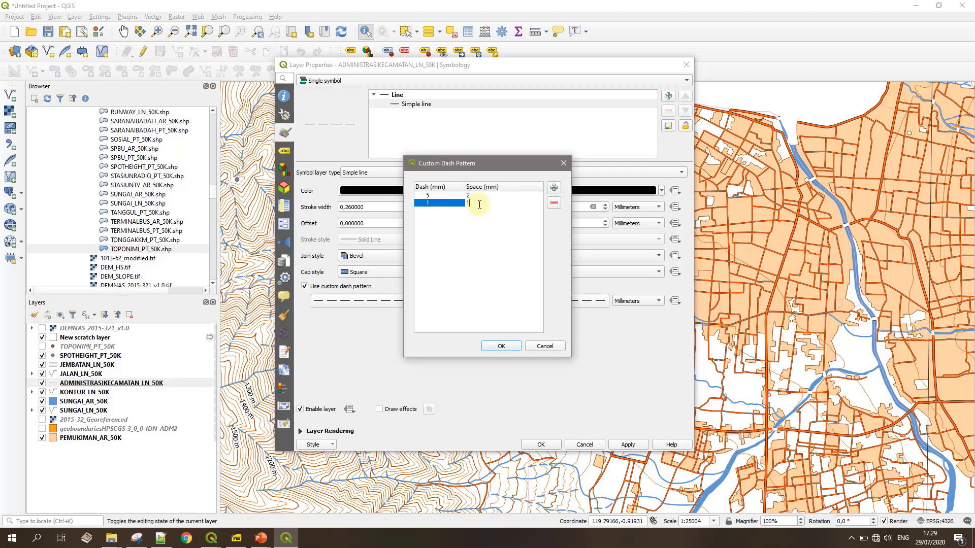
# - Add two more dash pattern rows, each with a 1 mm dash and 1 mm space, and accept the boundary styling
pyautogui.click(554, 187)
pyautogui.click(553, 186)
pyautogui.click(554, 190)
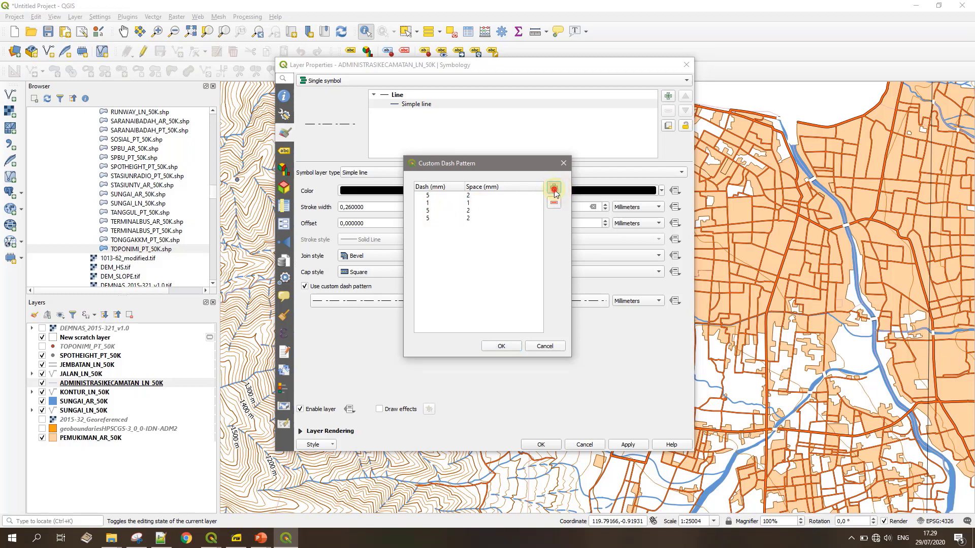
pyautogui.doubleClick(429, 211)
pyautogui.write('1')
pyautogui.doubleClick(431, 218)
pyautogui.write('1')
pyautogui.click(554, 203)
pyautogui.doubleClick(473, 210)
pyautogui.write('1')
pyautogui.doubleClick(472, 218)
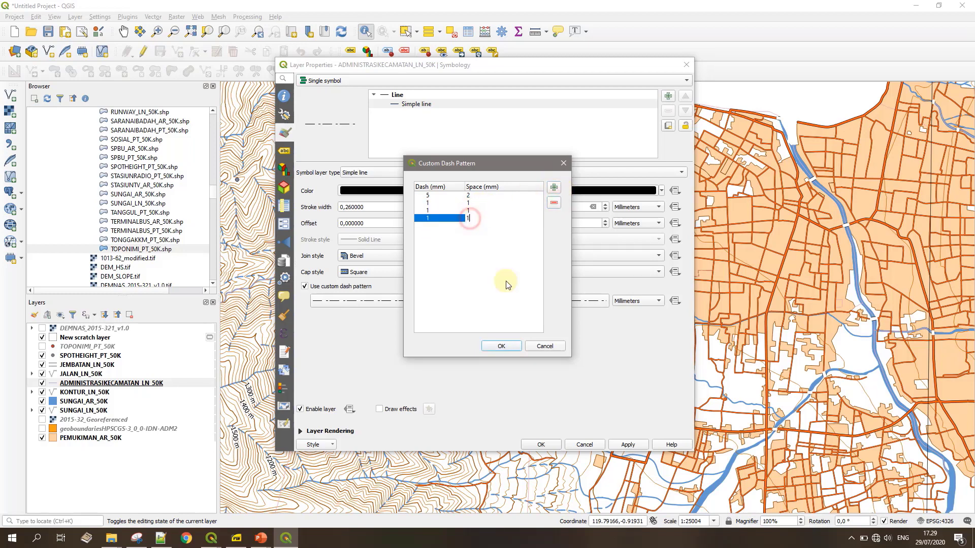
pyautogui.click(501, 346)
pyautogui.click(540, 445)
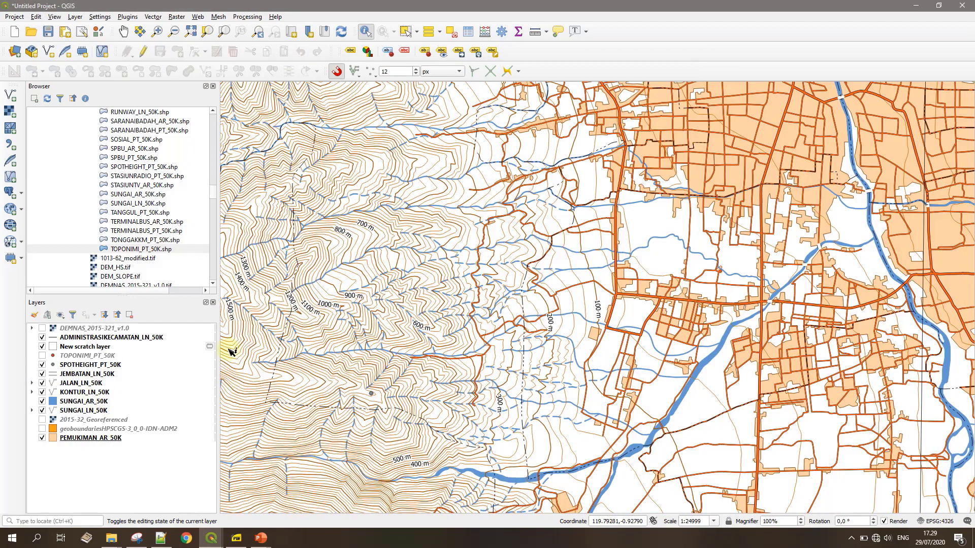
pyautogui.moveTo(685, 157); pyautogui.dragTo(638, 298)
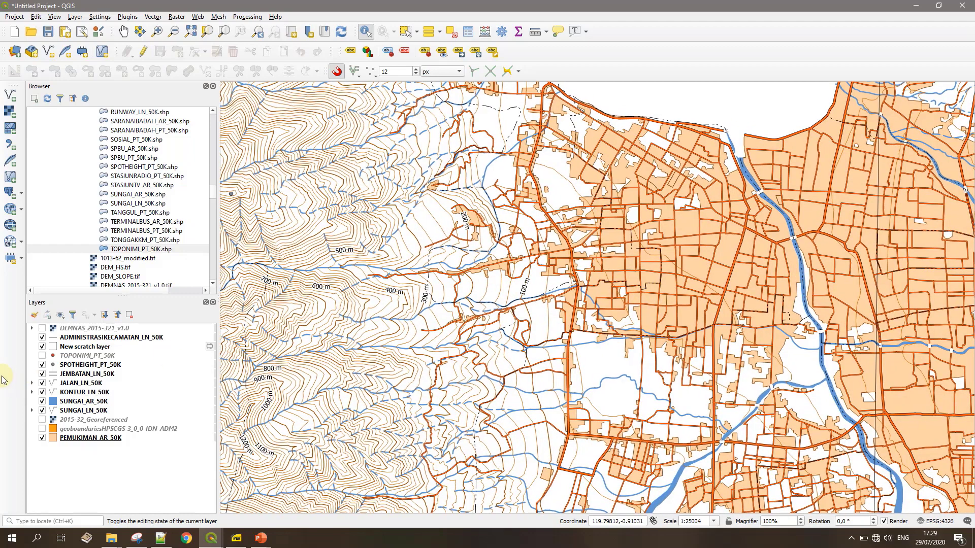
# - Show the TOPONIMI_PT_50K layer and classify its points as categorized symbols by the REMARK field
pyautogui.click(42, 356)
pyautogui.doubleClick(63, 357)
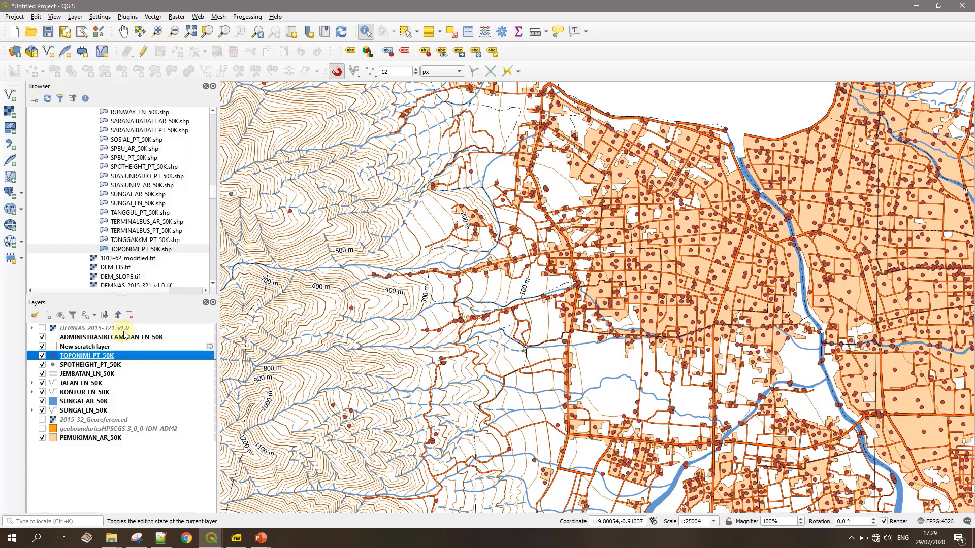
pyautogui.click(355, 80)
pyautogui.click(356, 90)
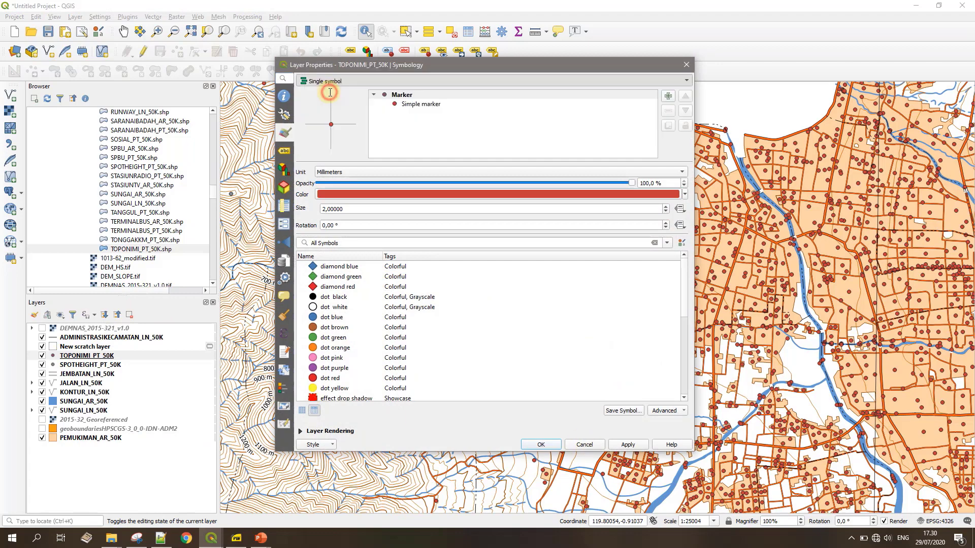
pyautogui.click(650, 94)
pyautogui.click(352, 157)
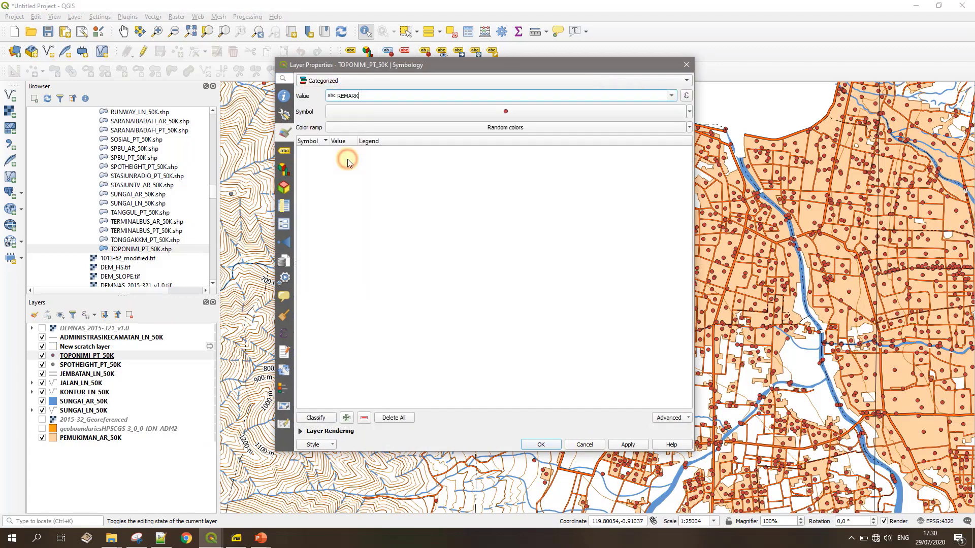
pyautogui.click(316, 418)
# - Delete all toponym categories except Desa, Gereja, Masjid and Rumah Sakit Umum
pyautogui.scroll(-3, 342, 272)
pyautogui.scroll(-6, 341, 273)
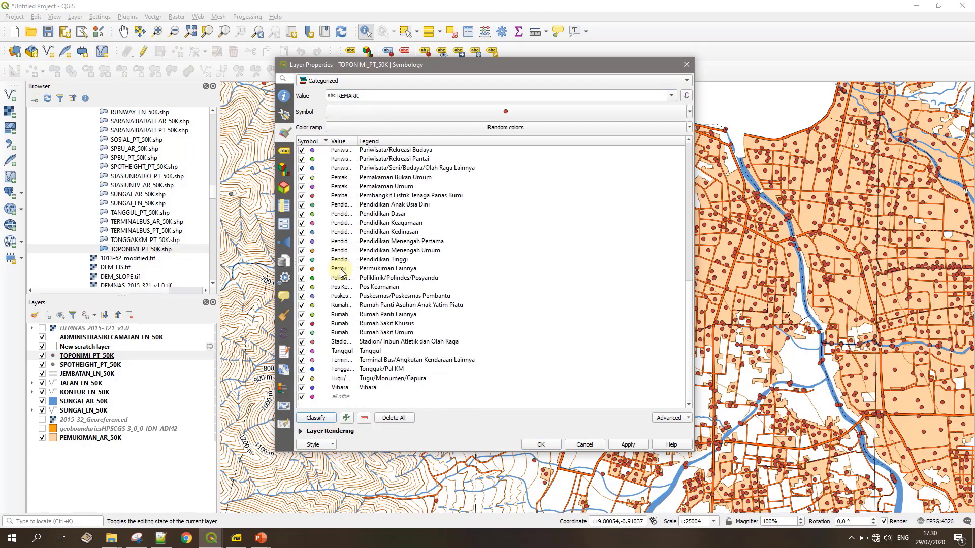
pyautogui.scroll(10, 473, 341)
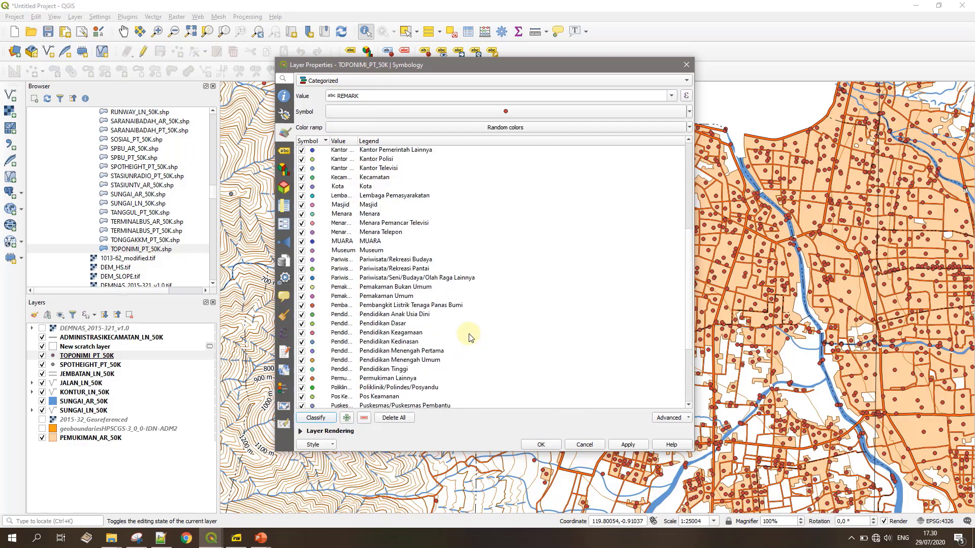
pyautogui.click(365, 178)
pyautogui.scroll(-10, 527, 355)
pyautogui.moveTo(573, 398); pyautogui.dragTo(523, 302)
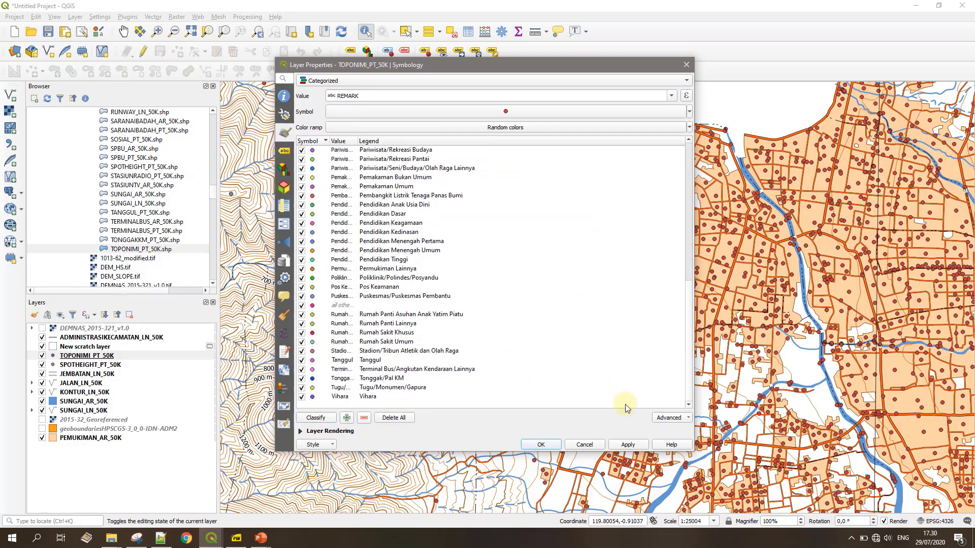
pyautogui.moveTo(623, 402); pyautogui.dragTo(512, 23)
pyautogui.scroll(2, 431, 262)
pyautogui.keyDown('ctrl'); pyautogui.click(371, 170); pyautogui.keyUp('ctrl')
pyautogui.keyDown('ctrl'); pyautogui.click(373, 161); pyautogui.keyUp('ctrl')
pyautogui.keyDown('ctrl'); pyautogui.click(377, 150); pyautogui.keyUp('ctrl')
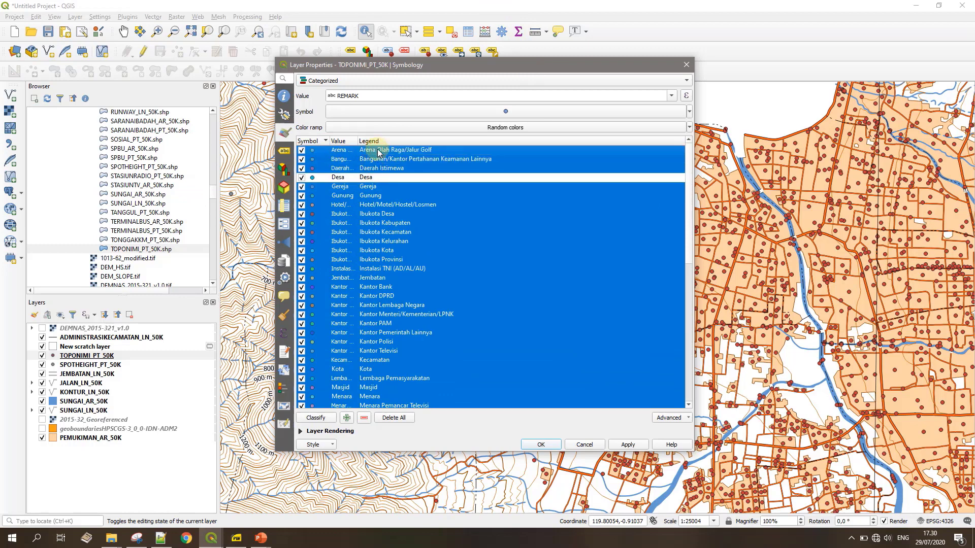
pyautogui.keyDown('ctrl'); pyautogui.click(357, 185); pyautogui.keyUp('ctrl')
pyautogui.scroll(-2, 406, 376)
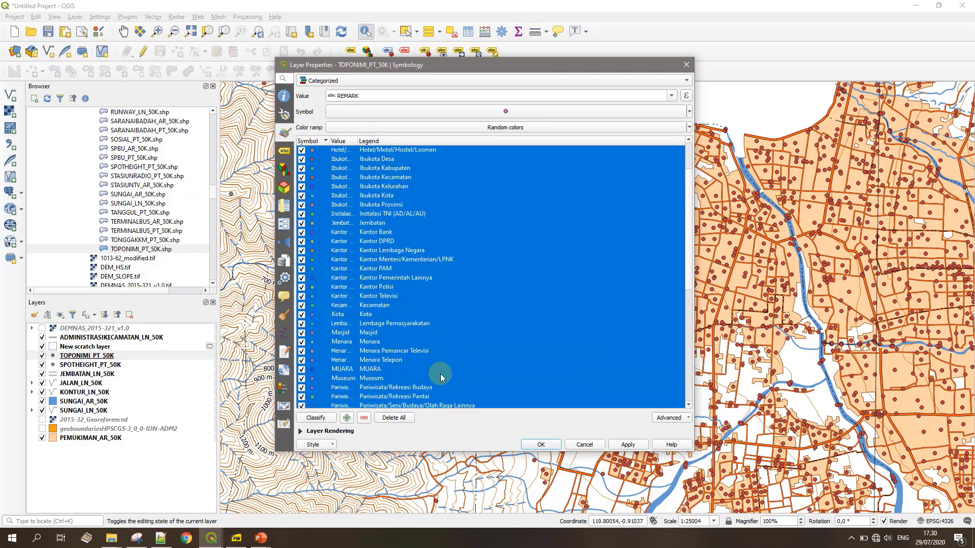
pyautogui.keyDown('ctrl'); pyautogui.click(373, 334); pyautogui.keyUp('ctrl')
pyautogui.scroll(-7, 419, 344)
pyautogui.scroll(-2, 407, 363)
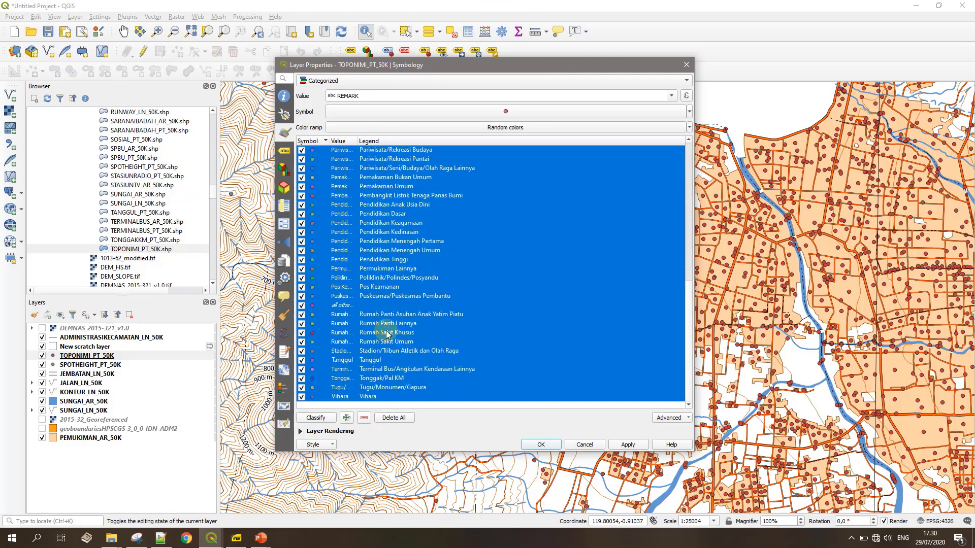
pyautogui.keyDown('ctrl'); pyautogui.click(380, 341); pyautogui.keyUp('ctrl')
pyautogui.keyDown('ctrl'); pyautogui.click(379, 396); pyautogui.keyUp('ctrl')
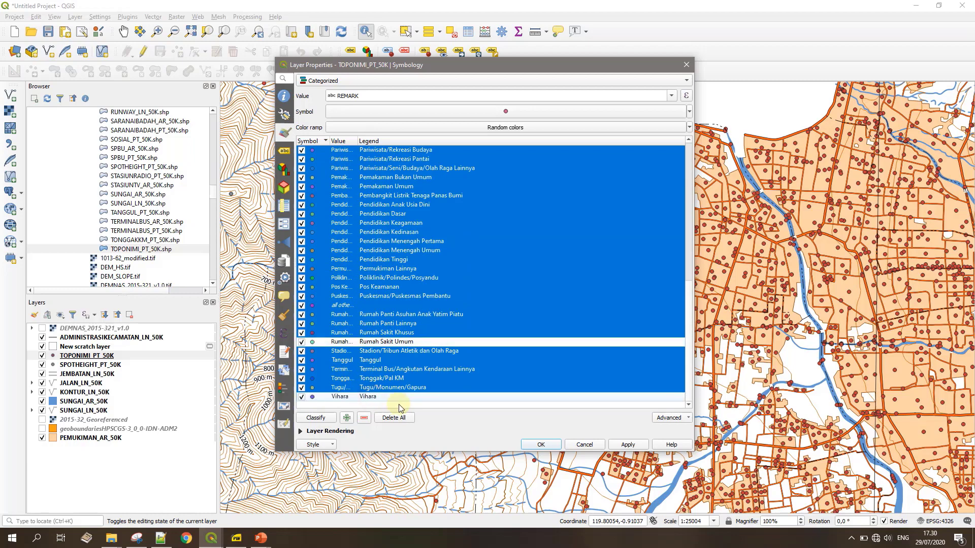
pyautogui.keyDown('ctrl'); pyautogui.click(372, 397); pyautogui.keyUp('ctrl')
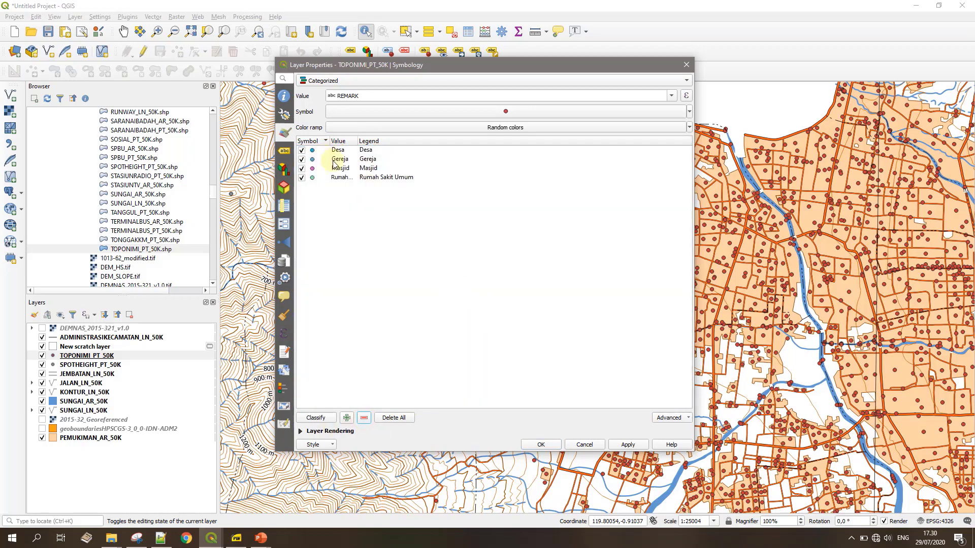
# - Apply the dot brown symbol to the Desa category and make its color fully transparent
pyautogui.doubleClick(313, 154)
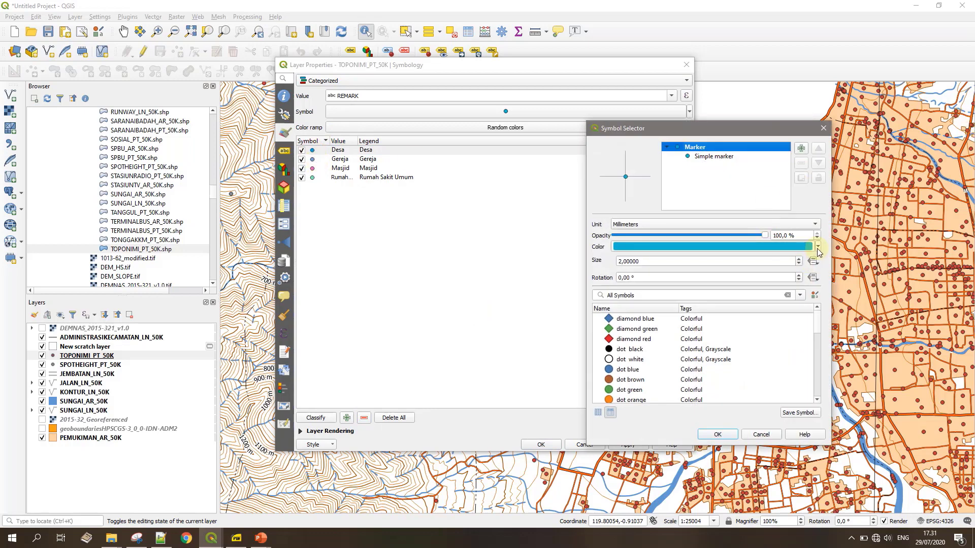
pyautogui.click(818, 248)
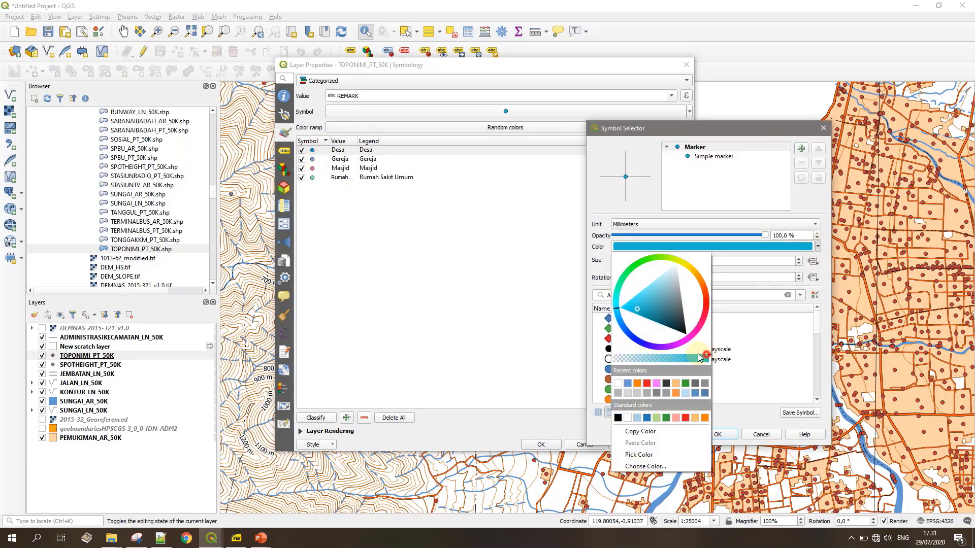
pyautogui.moveTo(698, 354); pyautogui.dragTo(576, 344)
pyautogui.click(801, 382)
pyautogui.click(723, 435)
pyautogui.doubleClick(312, 151)
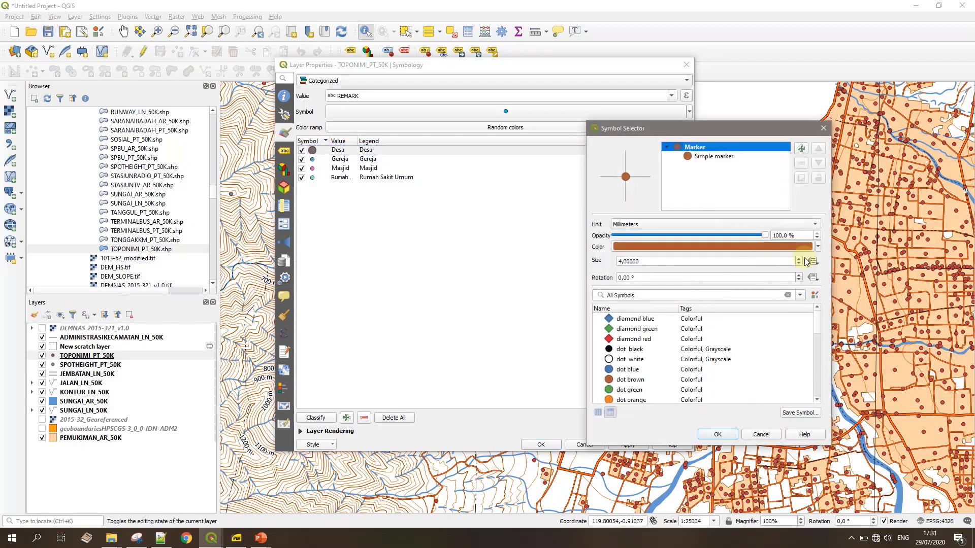
pyautogui.click(817, 247)
pyautogui.moveTo(699, 354); pyautogui.dragTo(598, 350)
pyautogui.click(724, 435)
# - Make the stroke of the Desa category's simple marker transparent
pyautogui.doubleClick(314, 151)
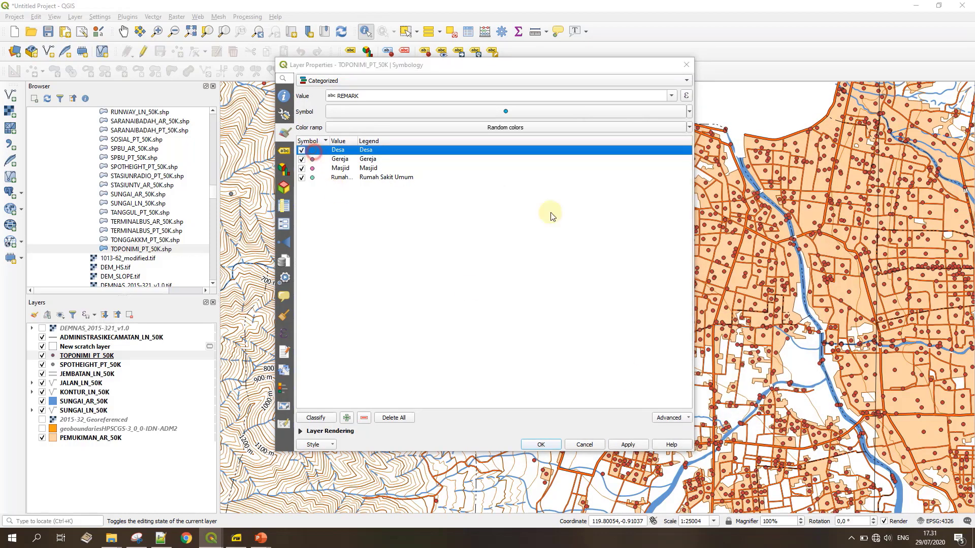
pyautogui.click(724, 157)
pyautogui.click(790, 275)
pyautogui.click(721, 286)
pyautogui.click(719, 435)
# - Change the Gereja category's symbol layer type from simple marker to SVG marker
pyautogui.doubleClick(313, 159)
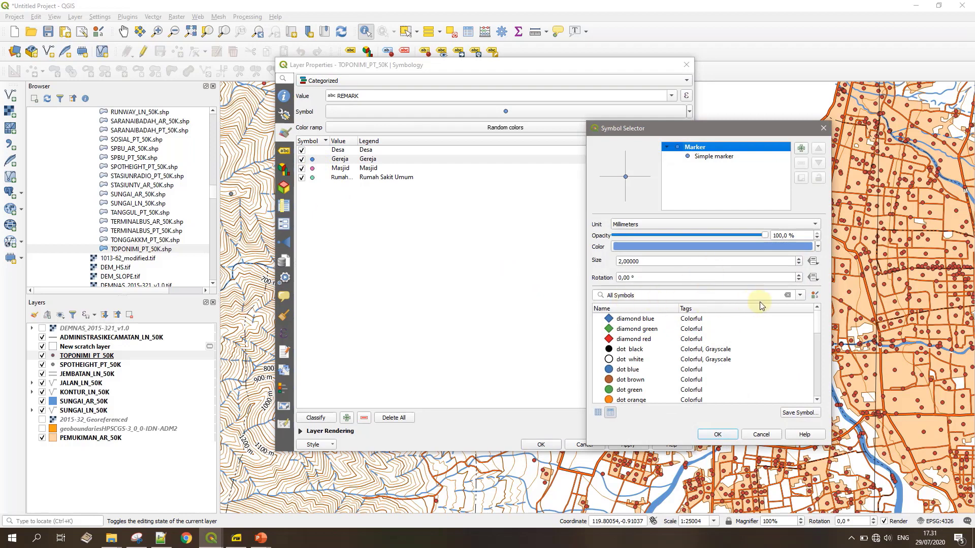
pyautogui.click(699, 158)
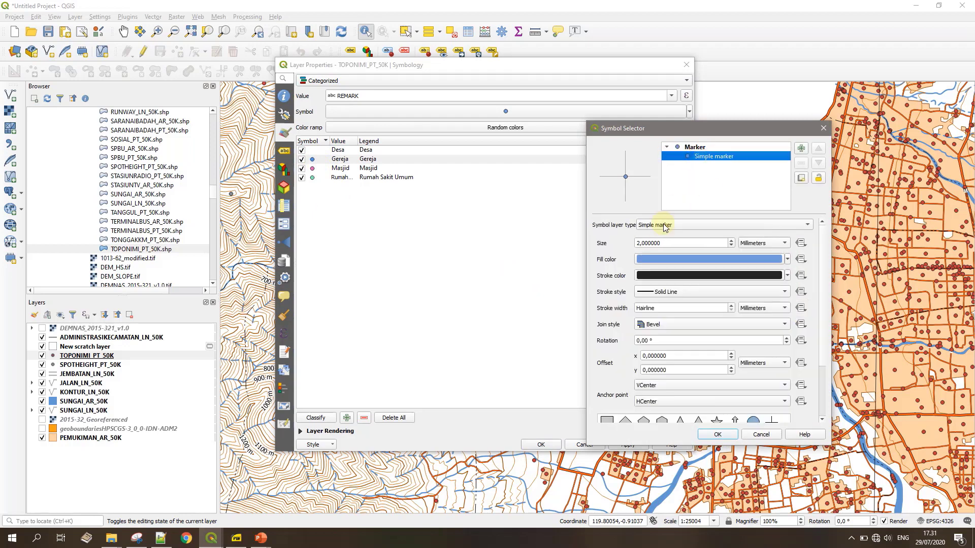
pyautogui.click(638, 226)
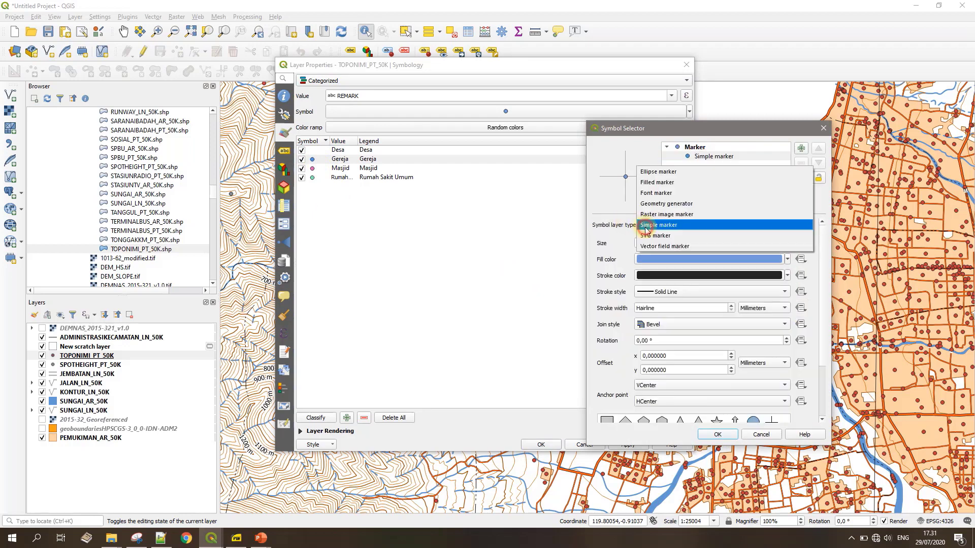
pyautogui.click(665, 236)
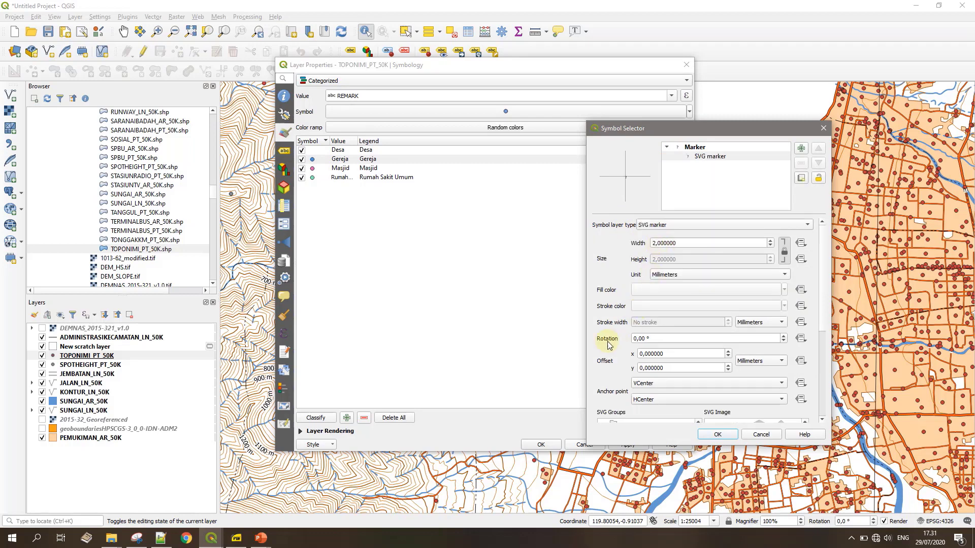
# - Assign the place_of_worship_christian image from the religion SVG group to the Gereja marker and accept the symbol
pyautogui.scroll(-5, 605, 340)
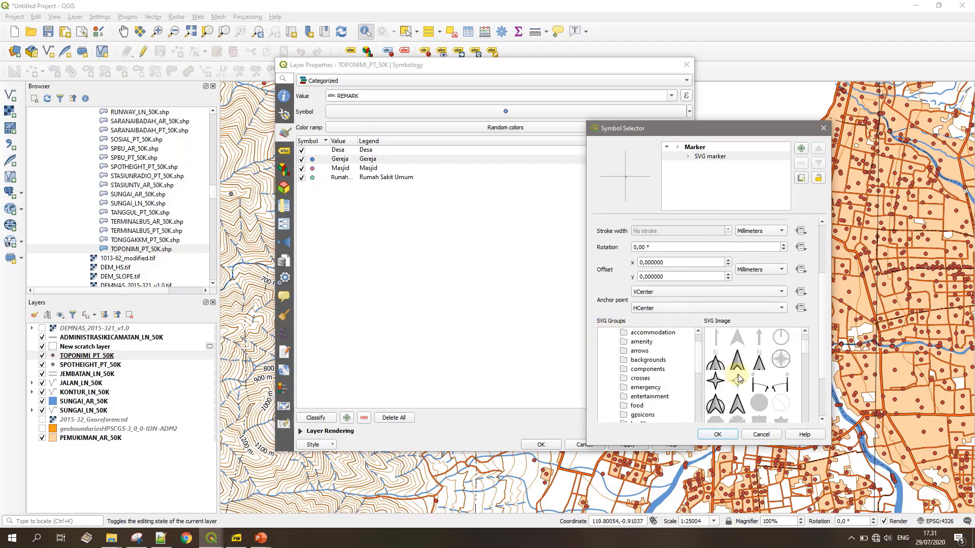
pyautogui.click(697, 364)
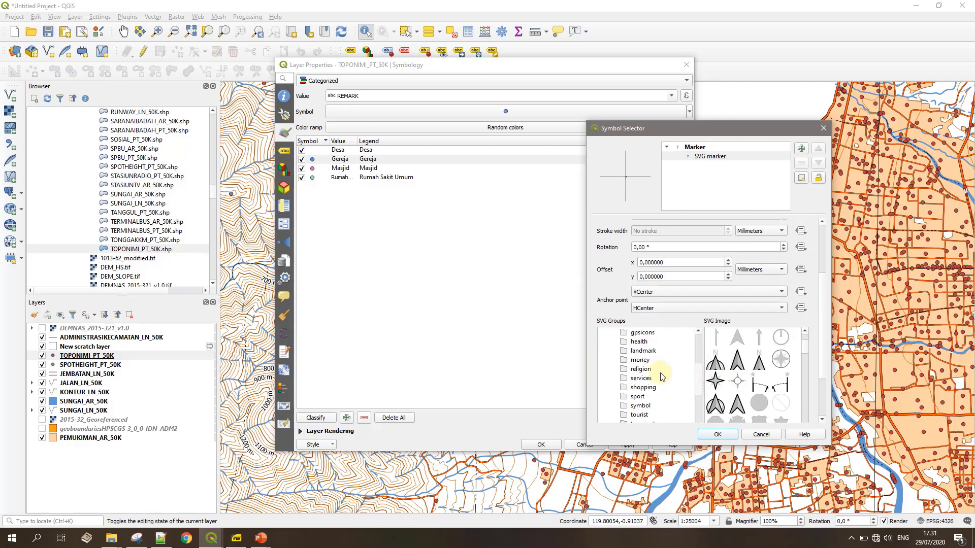
pyautogui.click(634, 369)
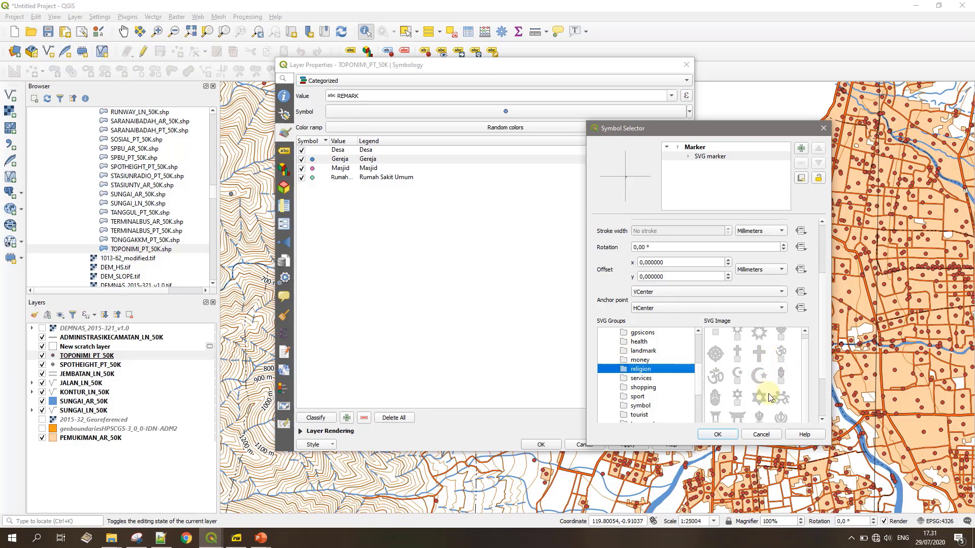
pyautogui.scroll(-1, 769, 393)
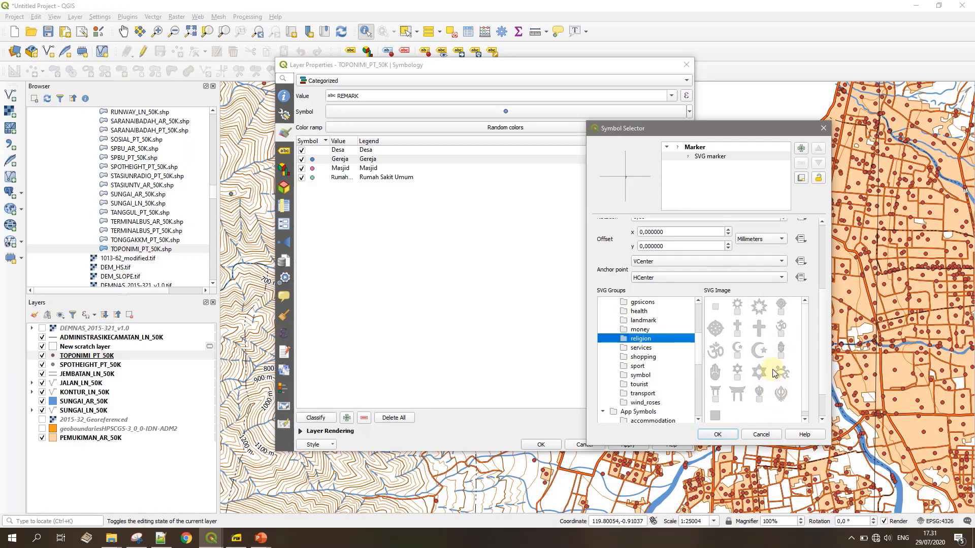
pyautogui.click(739, 330)
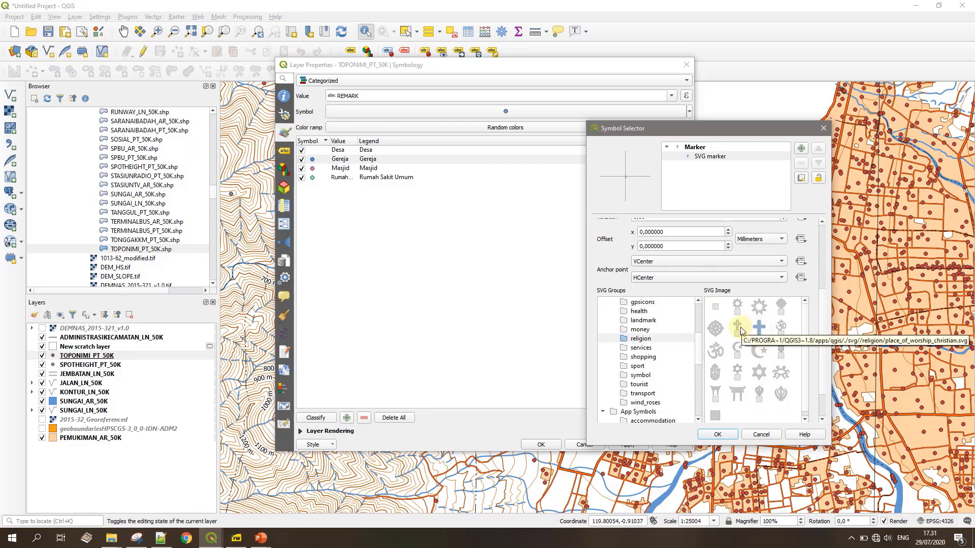
pyautogui.click(740, 329)
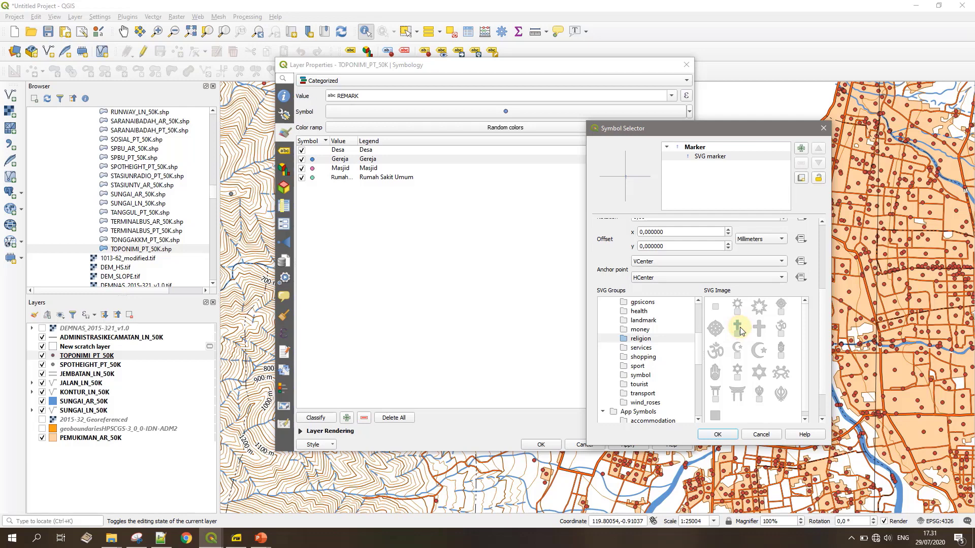
pyautogui.click(716, 434)
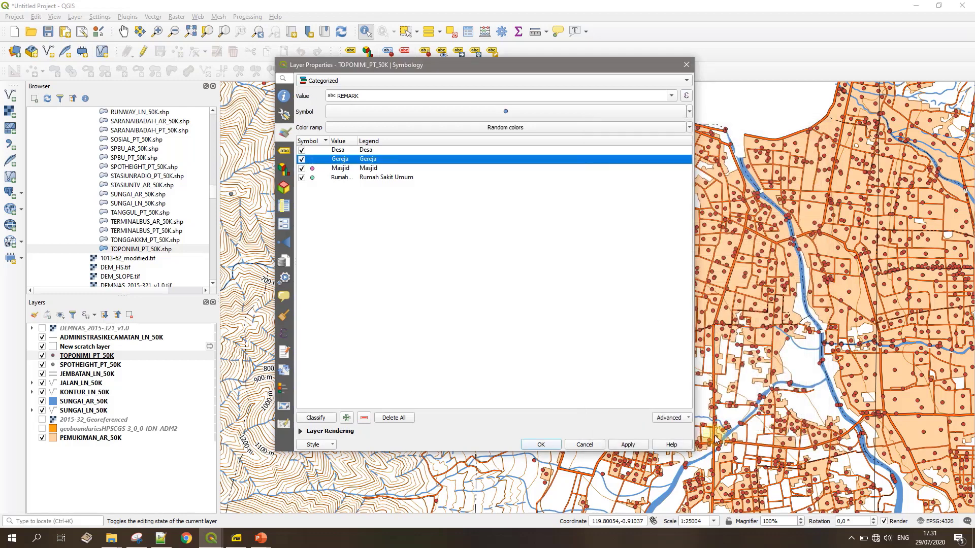
# - Turn the Masjid category's symbol into an SVG marker with the small crescent-topped image from the religion group
pyautogui.doubleClick(312, 168)
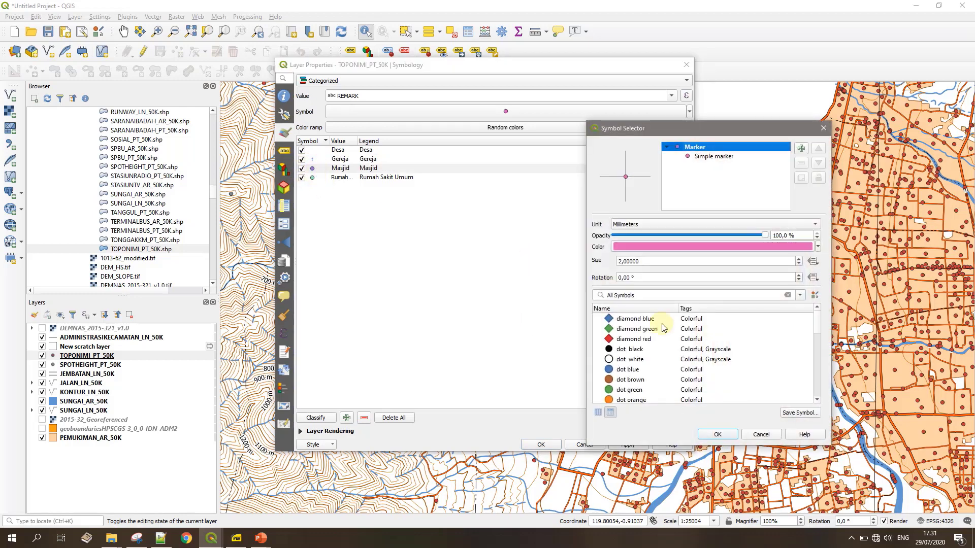
pyautogui.click(697, 157)
pyautogui.click(720, 224)
pyautogui.click(660, 242)
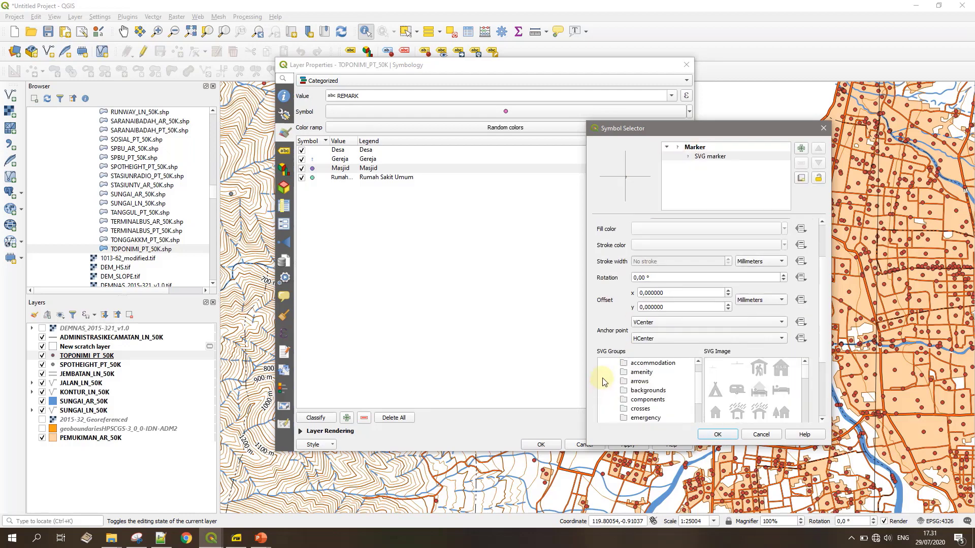
pyautogui.click(641, 372)
pyautogui.click(756, 404)
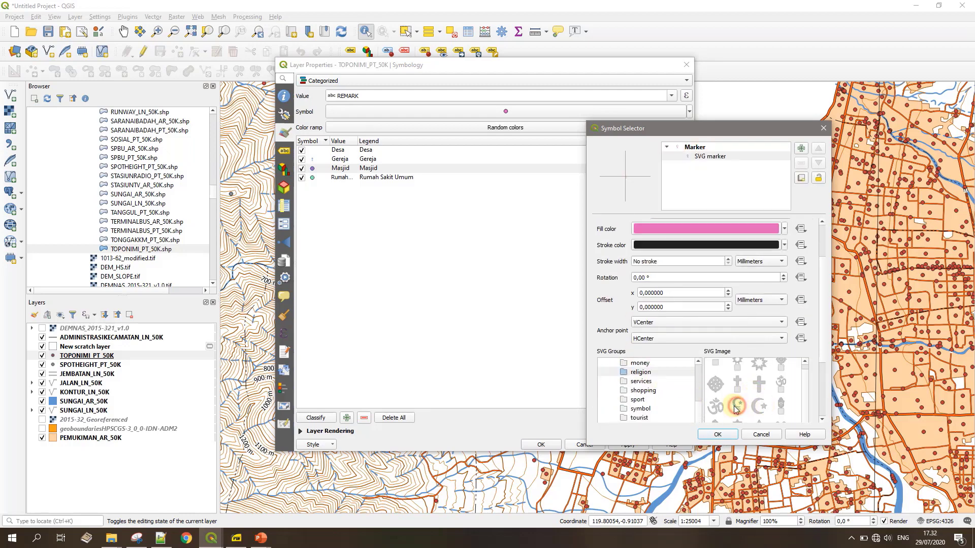
pyautogui.click(718, 434)
pyautogui.doubleClick(312, 177)
pyautogui.click(713, 156)
pyautogui.click(721, 224)
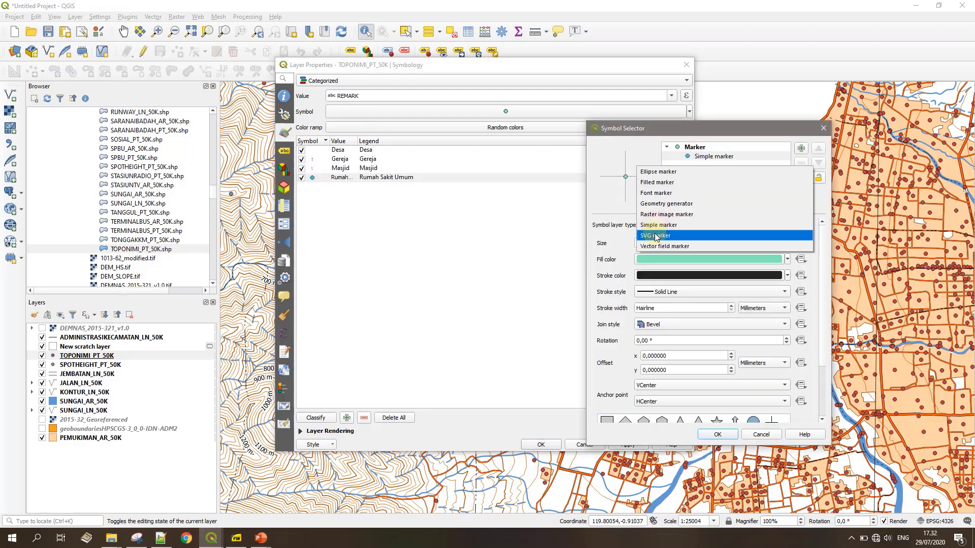
pyautogui.click(660, 242)
pyautogui.scroll(-4, 640, 356)
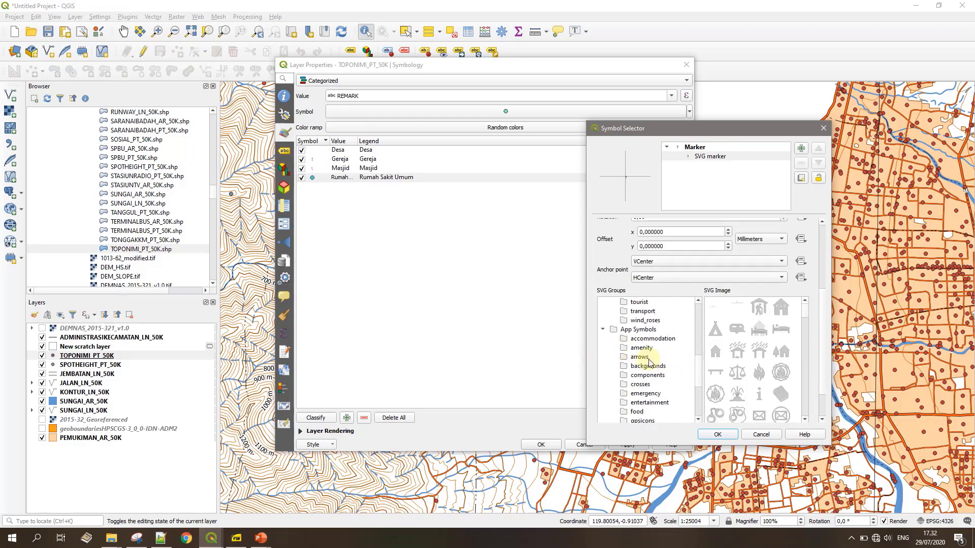
pyautogui.click(645, 366)
pyautogui.scroll(-2, 644, 364)
pyautogui.scroll(8, 643, 340)
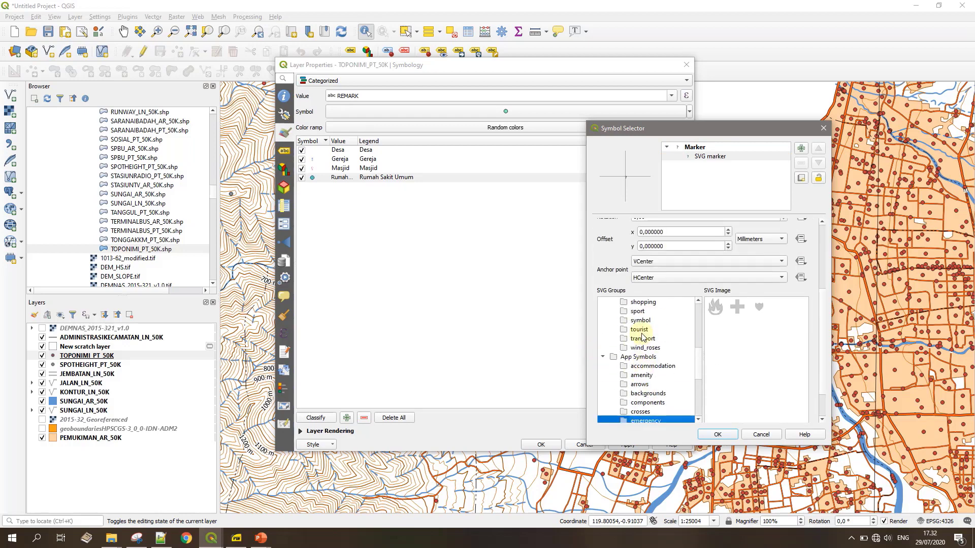
pyautogui.scroll(5, 696, 220)
pyautogui.scroll(4, 686, 224)
pyautogui.scroll(1, 685, 224)
# - Find the topo hospital preset symbol, assign it to the Rumah Sakit Umum category, and apply the styling
pyautogui.click(683, 146)
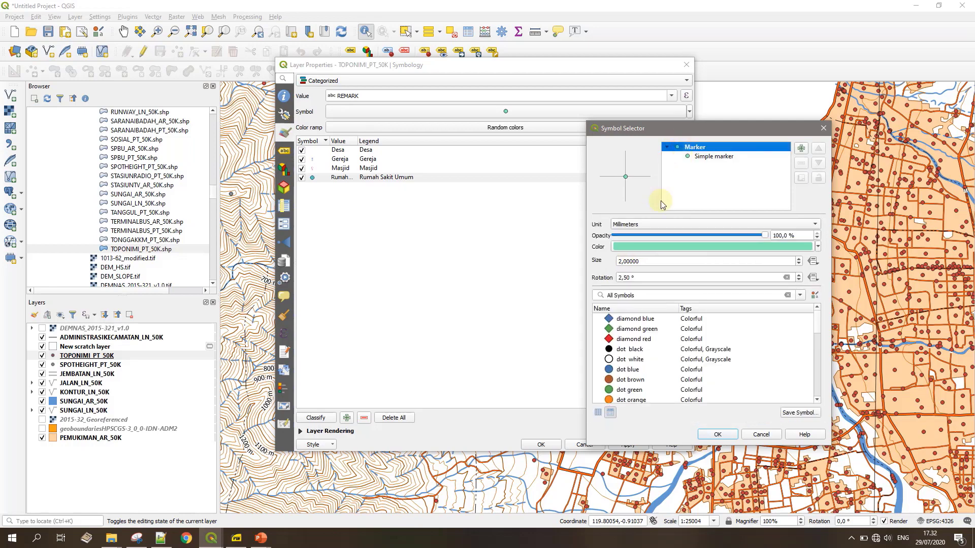
pyautogui.click(692, 295)
pyautogui.write('hospital')
pyautogui.click(642, 318)
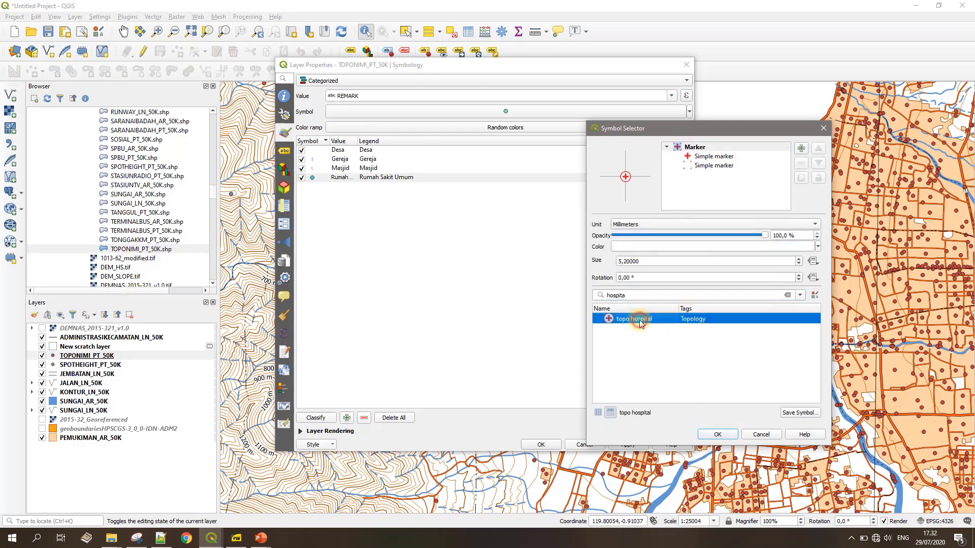
pyautogui.click(717, 434)
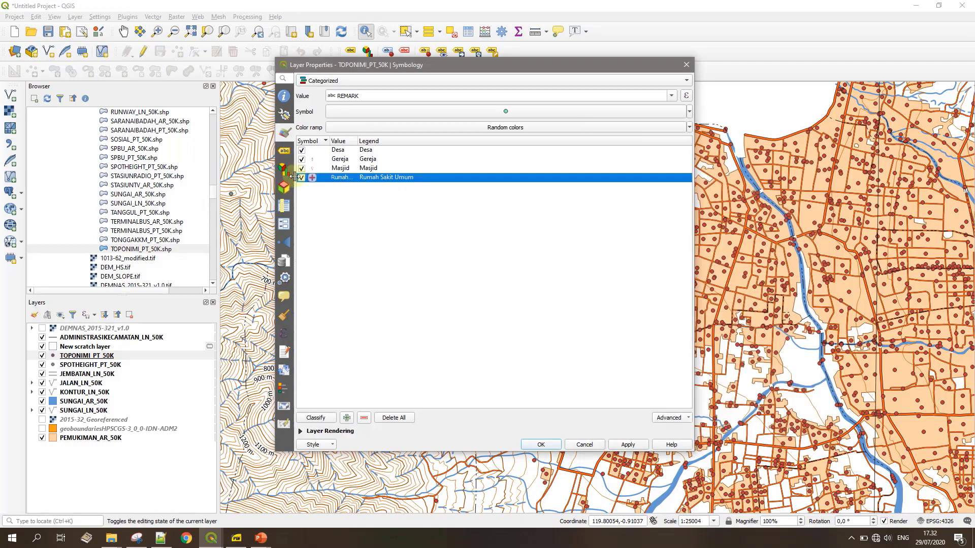
pyautogui.click(627, 445)
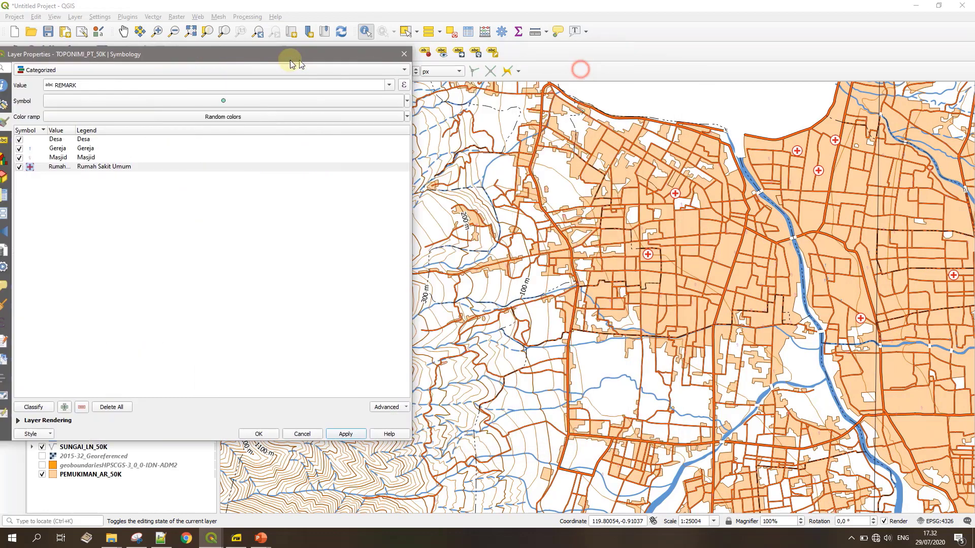
# - Color the Masjid marker black, set its size to 4 mm, and apply the change
pyautogui.moveTo(583, 64); pyautogui.dragTo(290, 54)
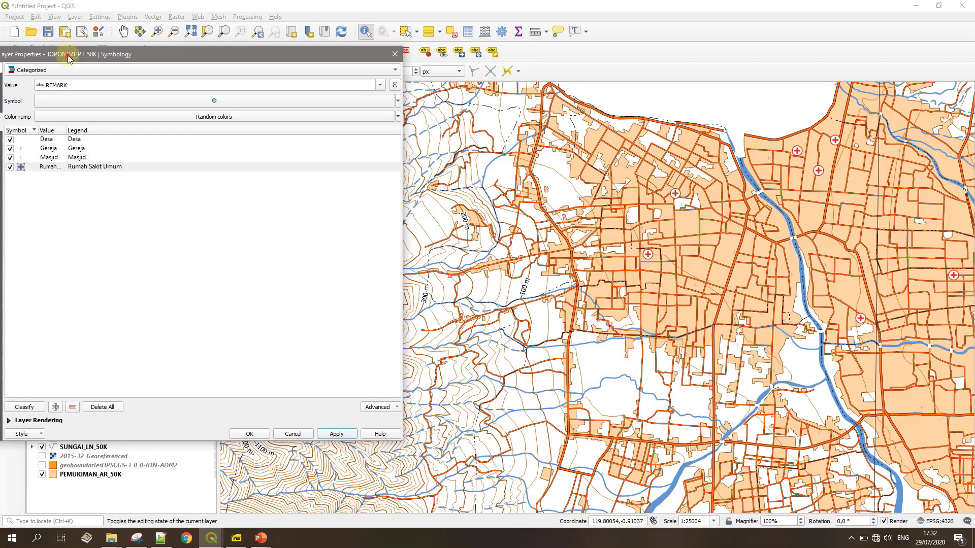
pyautogui.moveTo(70, 59); pyautogui.dragTo(230, 66)
pyautogui.doubleClick(236, 166)
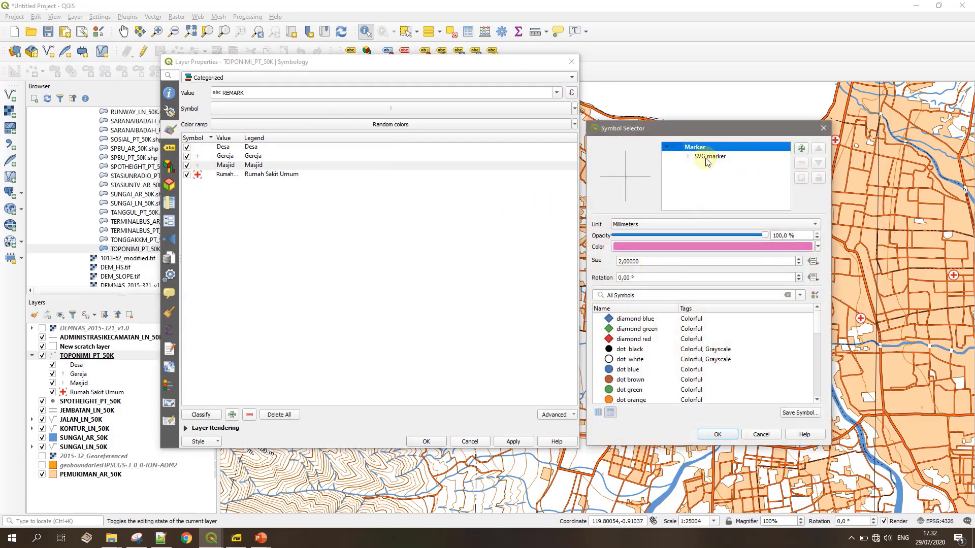
pyautogui.click(818, 246)
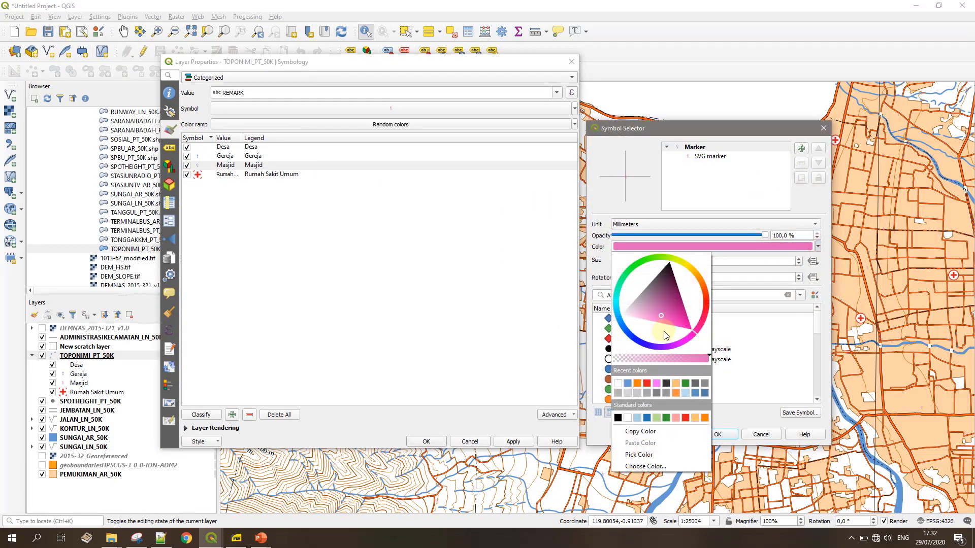
pyautogui.click(621, 421)
pyautogui.scroll(1, 646, 262)
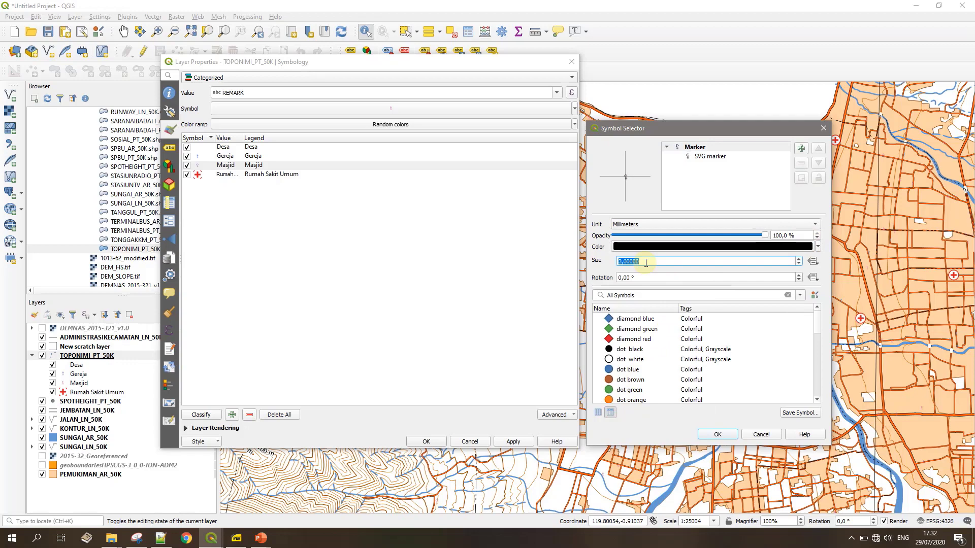
pyautogui.click(717, 434)
pyautogui.click(513, 441)
# - Reduce the Masjid marker's size slightly
pyautogui.doubleClick(197, 165)
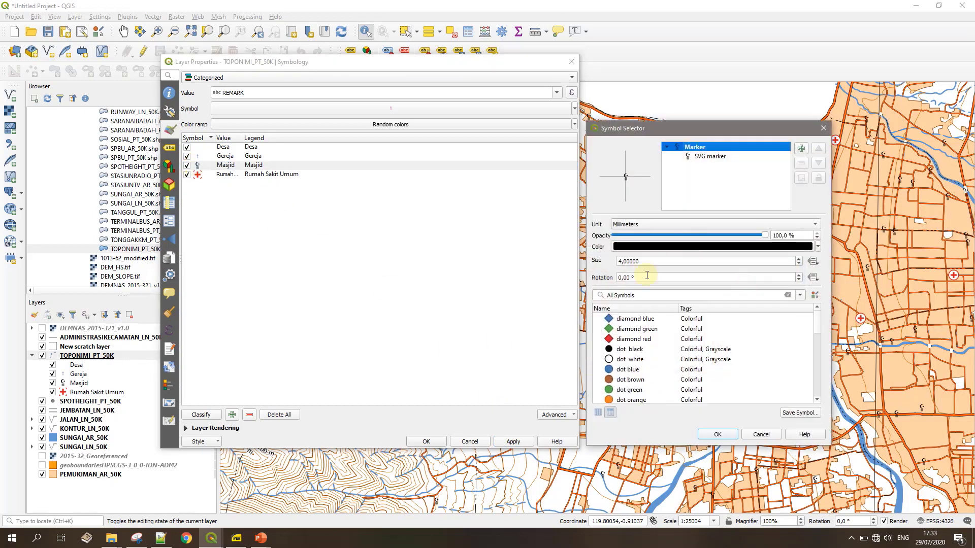
pyautogui.scroll(-1, 639, 262)
pyautogui.click(730, 434)
# - Enlarge the Gereja marker, color it black, and accept the toponym layer's styling
pyautogui.doubleClick(197, 157)
pyautogui.scroll(1, 645, 262)
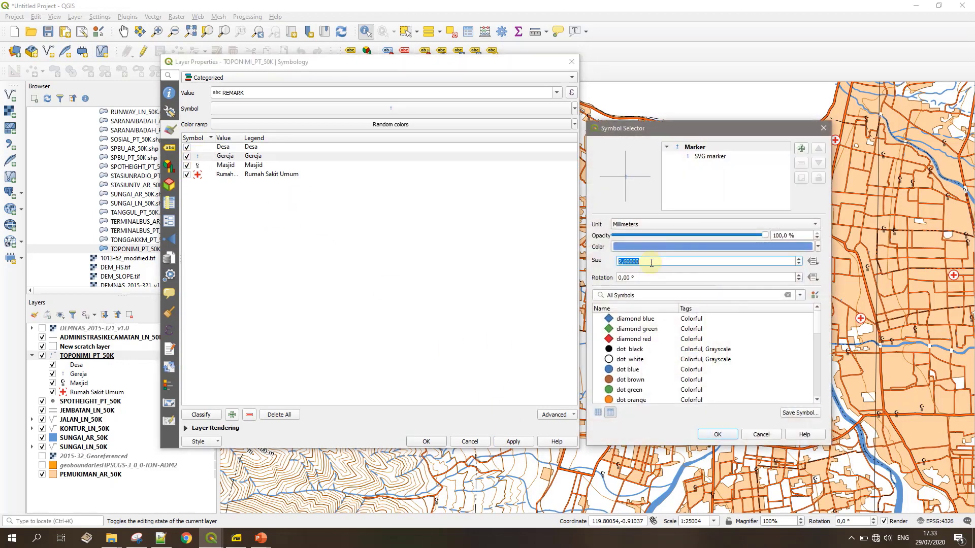
pyautogui.click(818, 247)
pyautogui.click(620, 421)
pyautogui.click(722, 435)
pyautogui.click(509, 441)
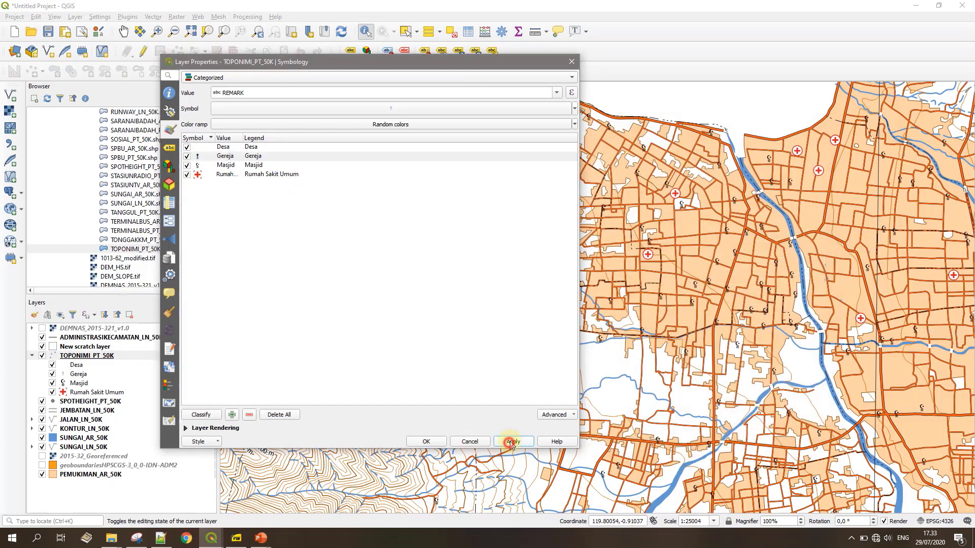
pyautogui.click(426, 442)
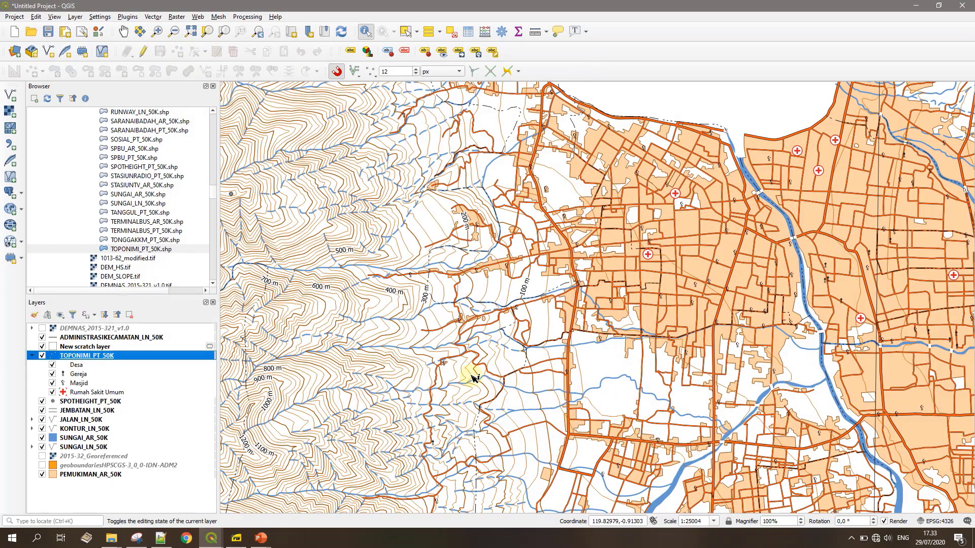
# - Identify a spot height point in the SPOTHEIGHT_PT_50K layer and inspect its ELEVAS attribute
pyautogui.moveTo(472, 379); pyautogui.dragTo(619, 323)
pyautogui.click(32, 356)
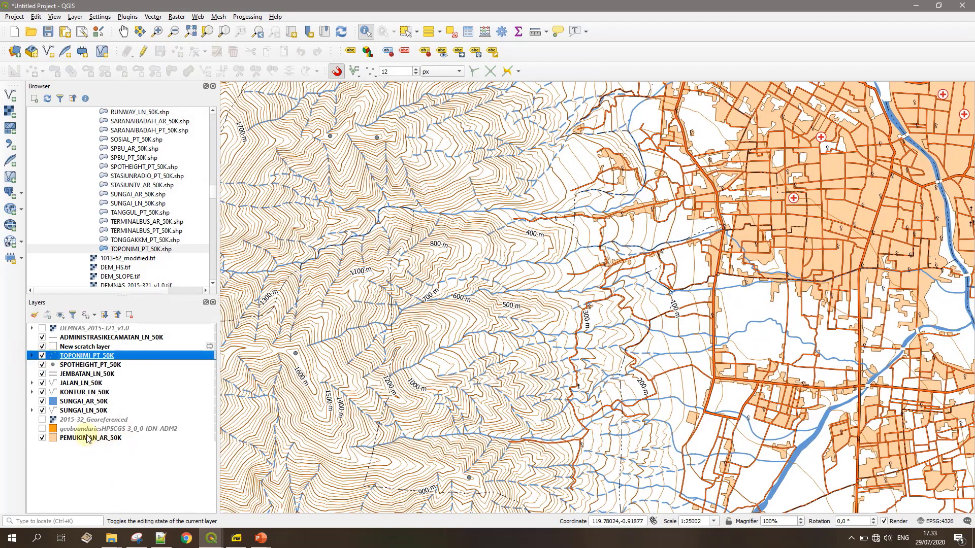
pyautogui.click(69, 365)
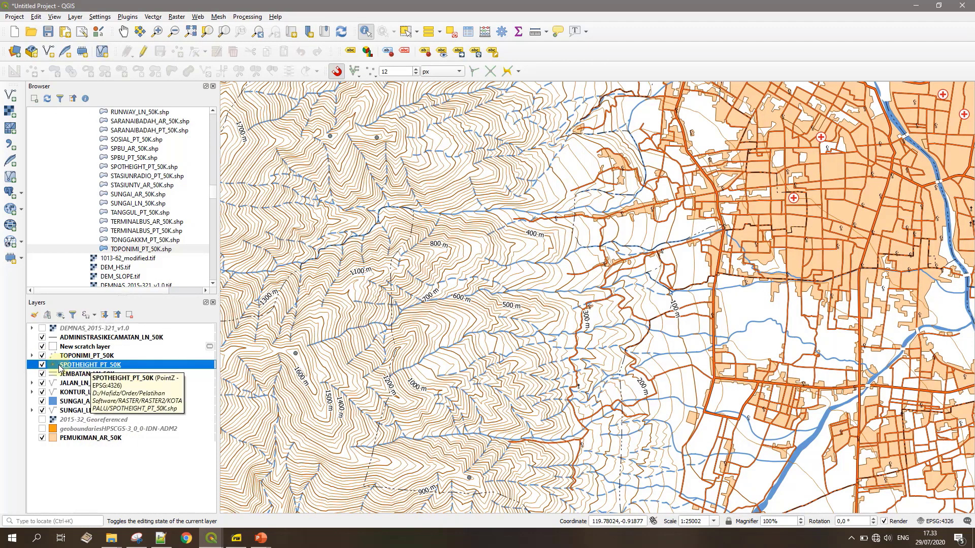
pyautogui.click(296, 356)
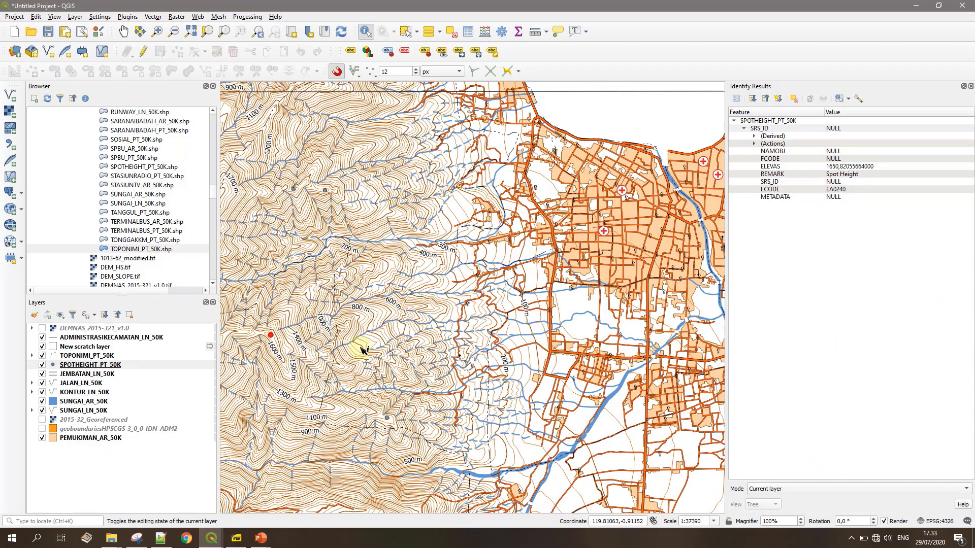
pyautogui.click(840, 169)
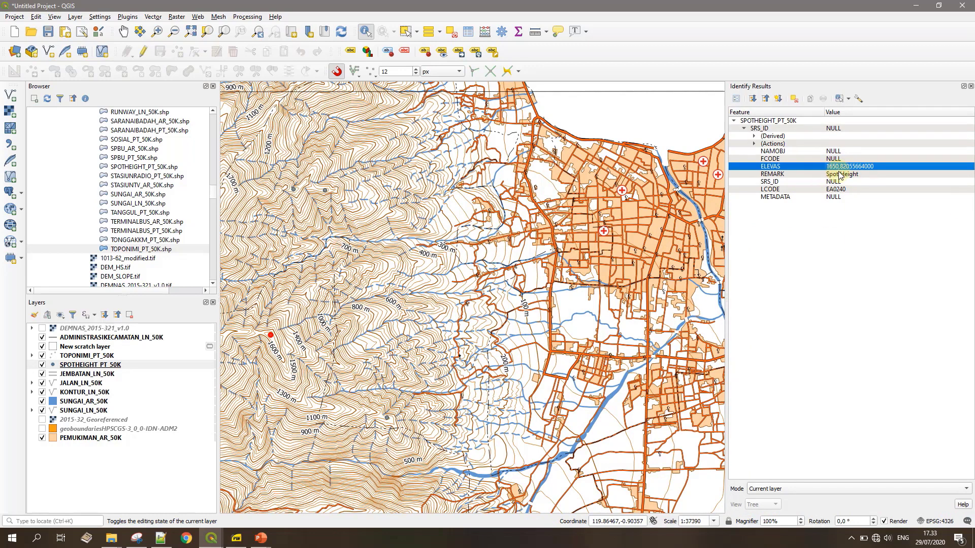
pyautogui.click(325, 191)
pyautogui.click(638, 119)
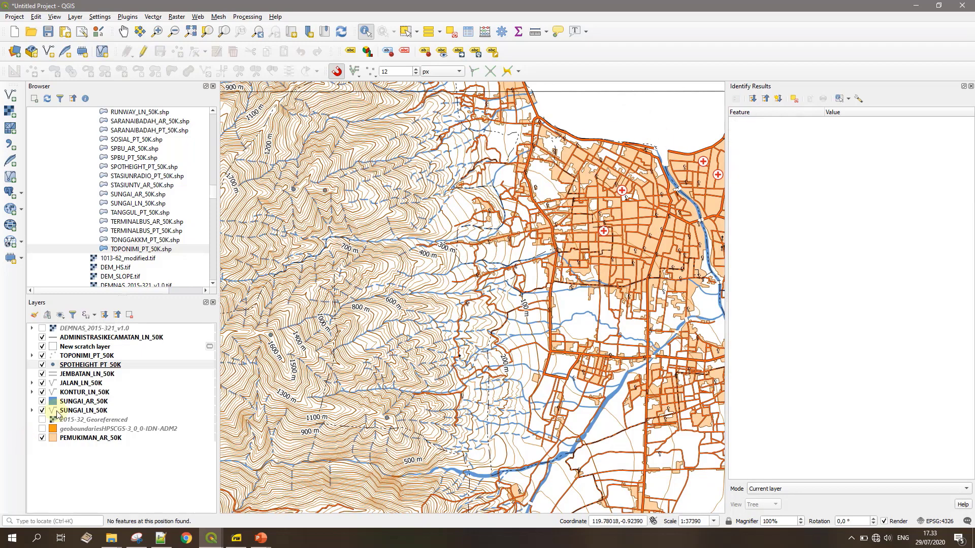
# - Style the SPOTHEIGHT_PT_50K layer with the dot black preset symbol
pyautogui.doubleClick(57, 366)
pyautogui.click(226, 293)
pyautogui.doubleClick(232, 204)
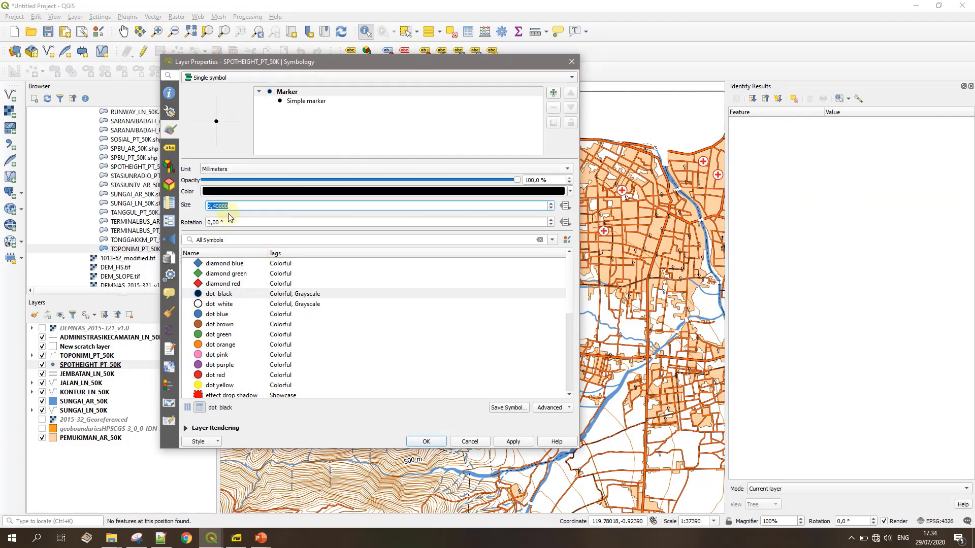
# - Turn on single labels for the spot heights using the ELEVAS field and check them on the map
pyautogui.click(170, 148)
pyautogui.click(207, 78)
pyautogui.click(216, 101)
pyautogui.click(552, 93)
pyautogui.click(269, 132)
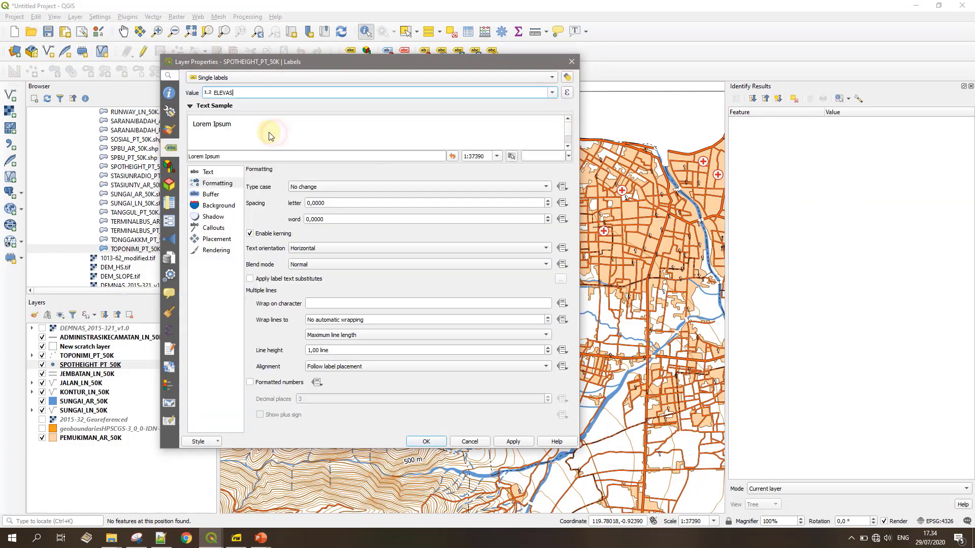
pyautogui.click(426, 441)
pyautogui.scroll(2, 386, 425)
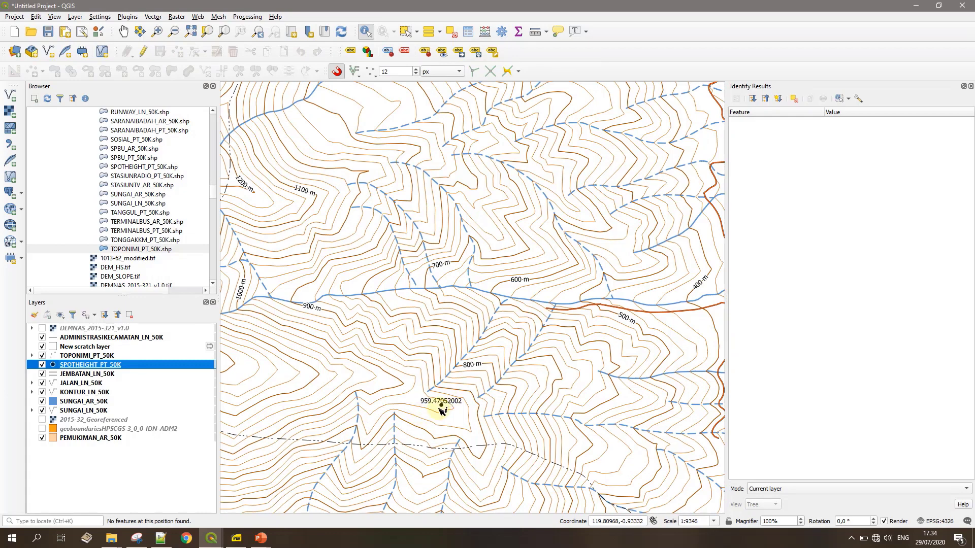
pyautogui.scroll(-1, 441, 410)
pyautogui.moveTo(368, 409); pyautogui.dragTo(539, 458)
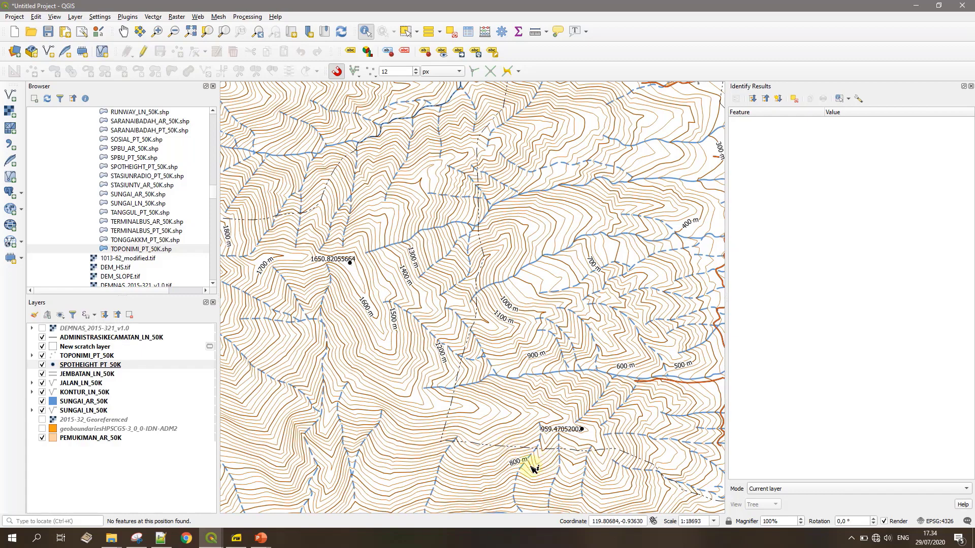
# - Format the spot height labels as numbers with 0 decimal places and apply the change
pyautogui.click(64, 365)
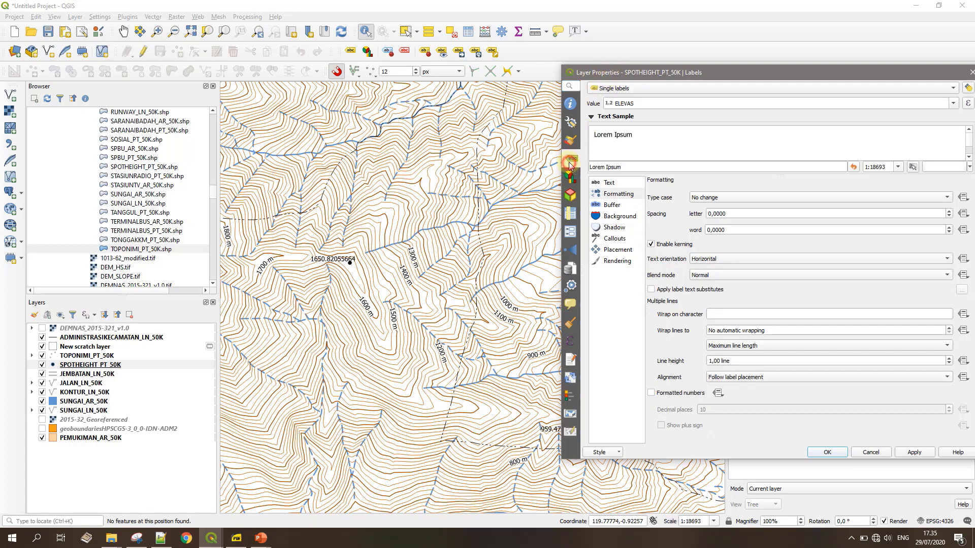
pyautogui.click(618, 194)
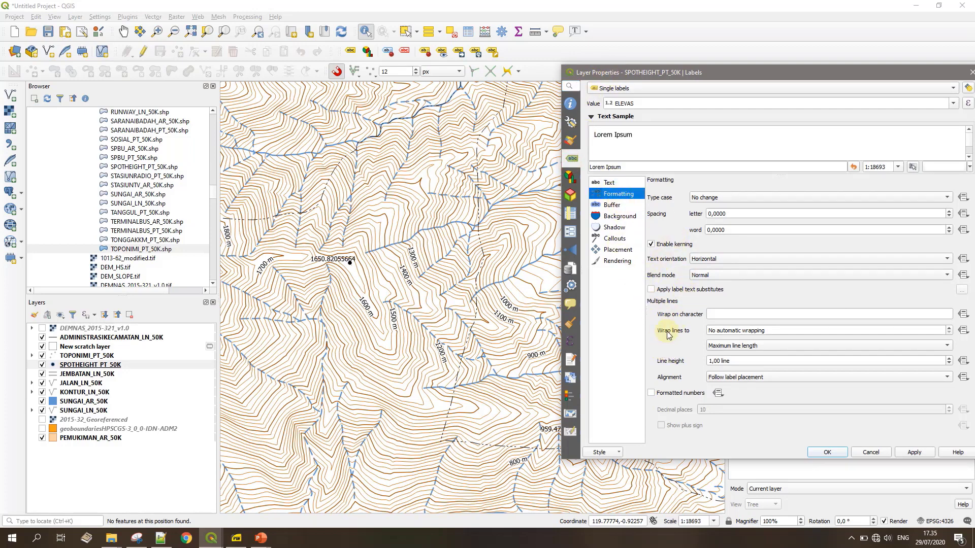
pyautogui.click(671, 396)
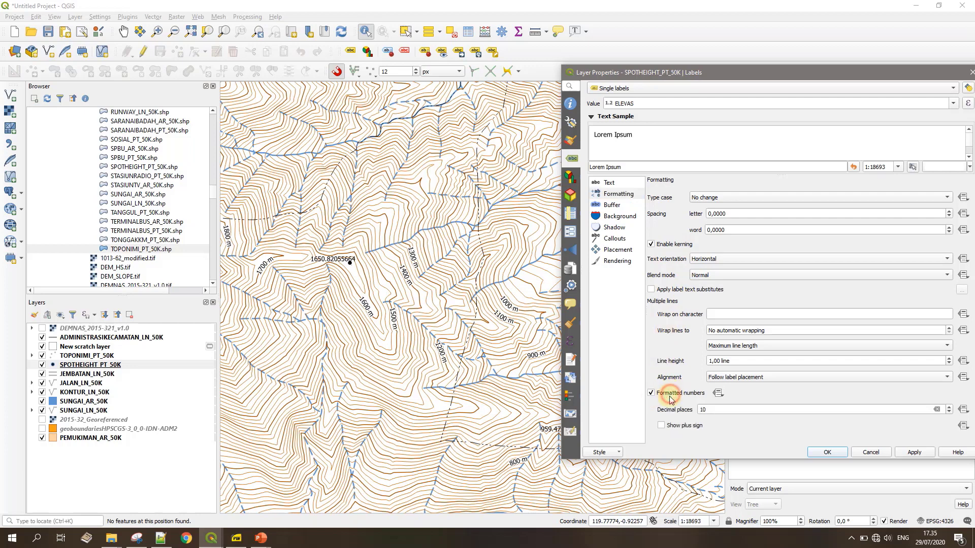
pyautogui.click(938, 410)
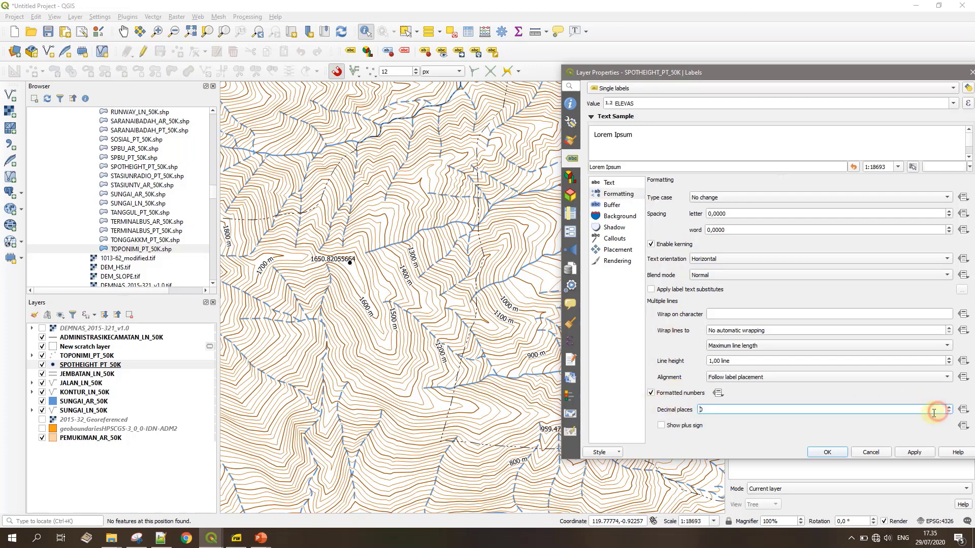
pyautogui.click(910, 452)
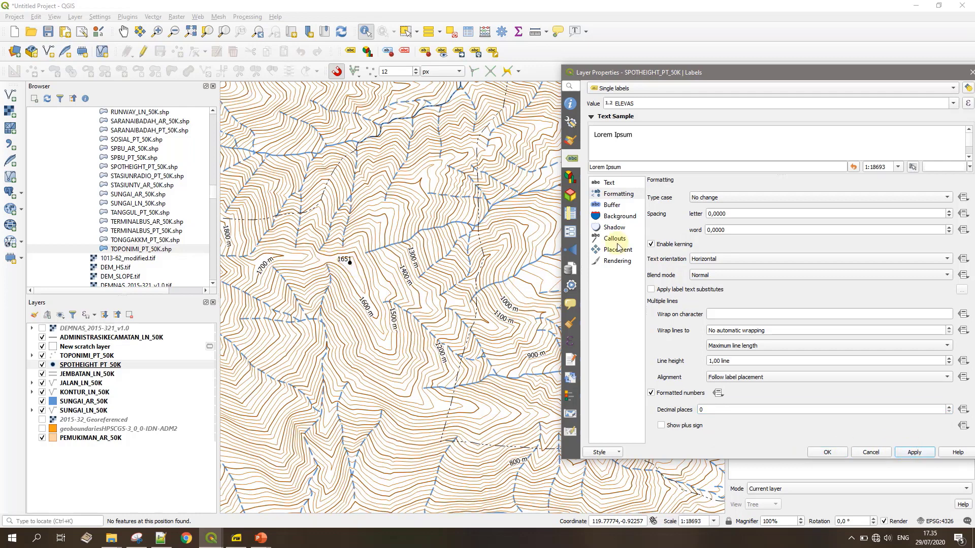
# - Add a 1 mm text buffer to the spot height labels, accept the settings, and review the map
pyautogui.click(611, 205)
pyautogui.click(675, 194)
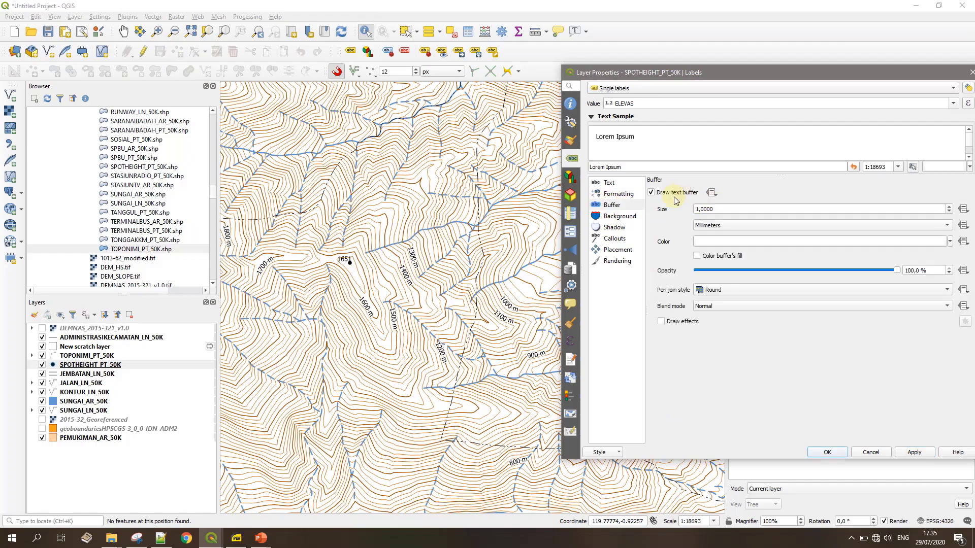
pyautogui.click(914, 452)
pyautogui.click(827, 452)
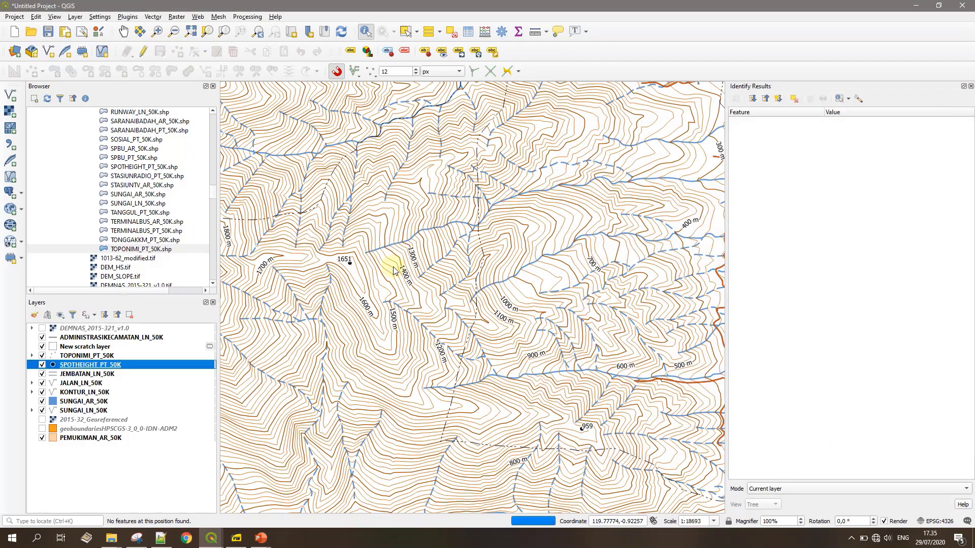
pyautogui.scroll(-2, 409, 299)
pyautogui.scroll(1, 508, 222)
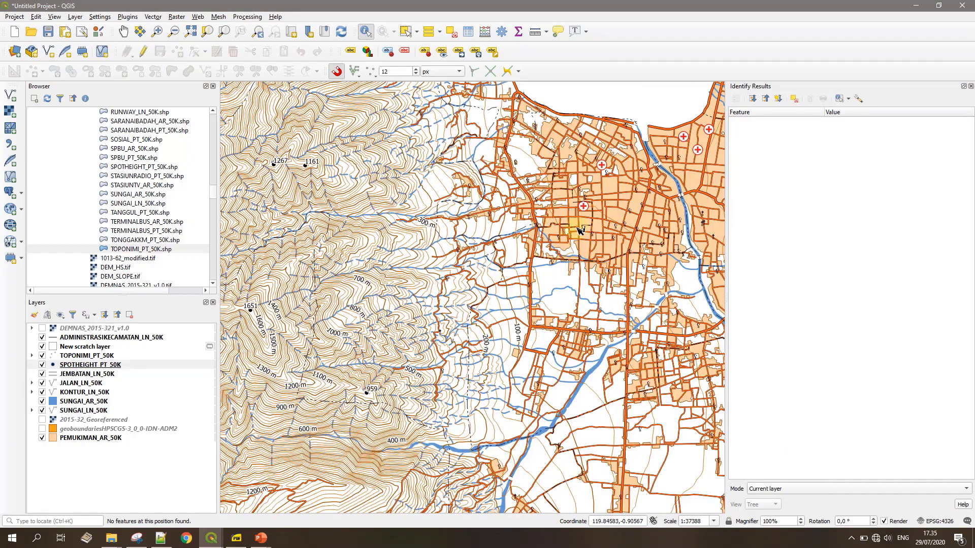
pyautogui.moveTo(516, 218); pyautogui.dragTo(505, 271)
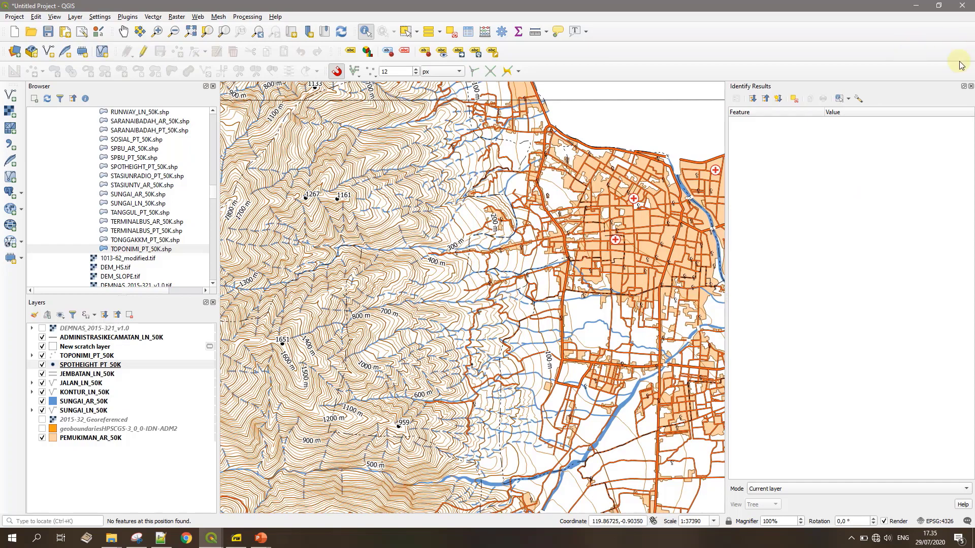
# - Close the identify results and create a new print layout titled Peta Topo
pyautogui.click(970, 86)
pyautogui.scroll(1, 545, 289)
pyautogui.hotkey('ctrl', 'p')
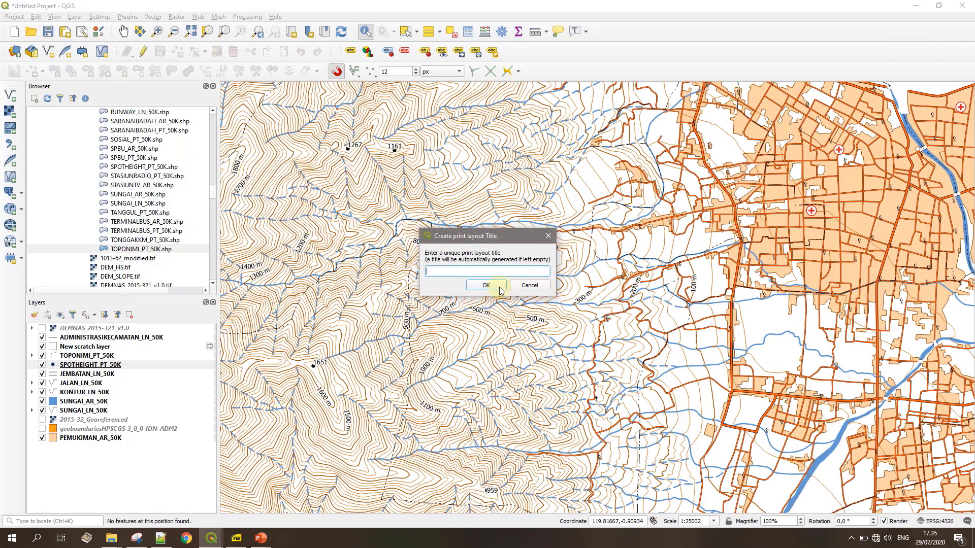
pyautogui.write('La')
pyautogui.press('BackSpace')
pyautogui.press('BackSpace')
pyautogui.write('Peta Topo')
pyautogui.click(499, 288)
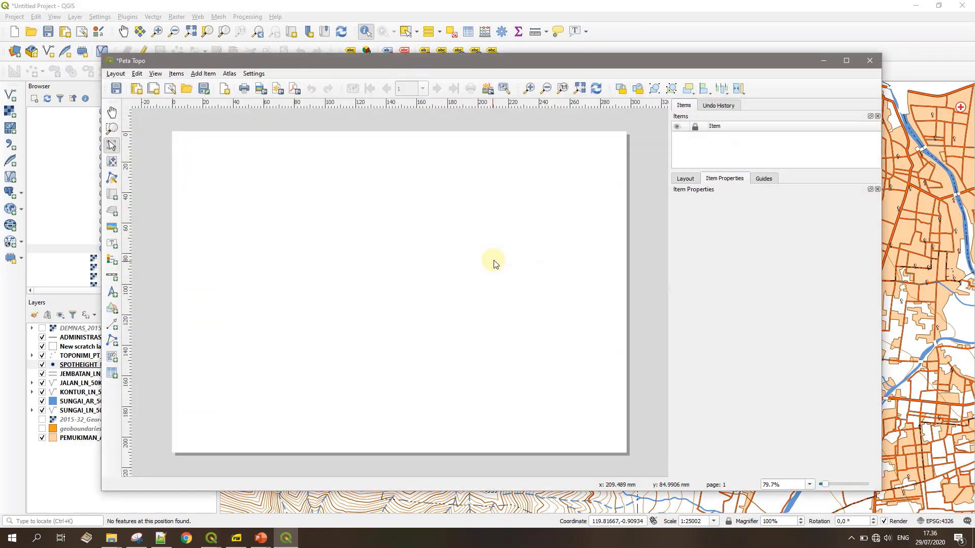
# - Set the layout page size to A3 landscape and maximize the layout window
pyautogui.rightClick(378, 255)
pyautogui.click(428, 287)
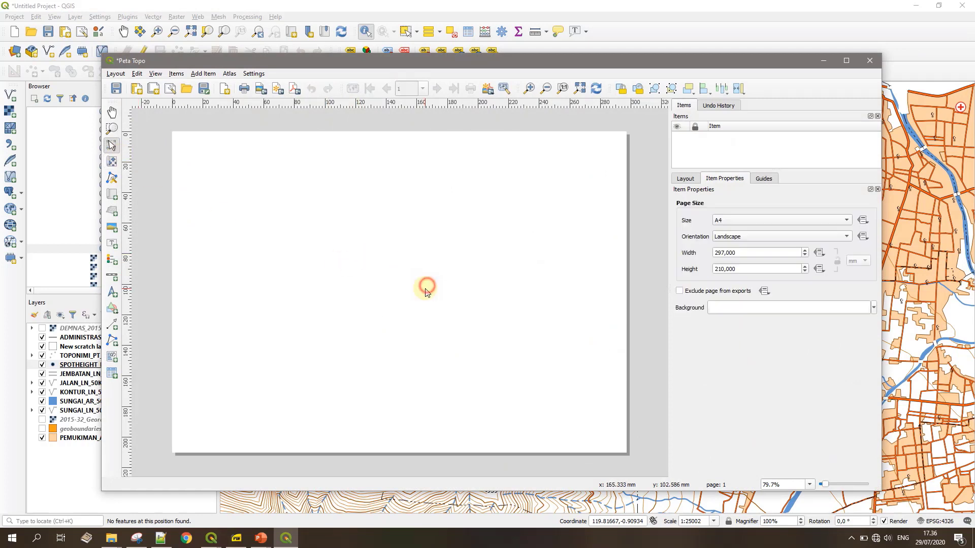
pyautogui.click(731, 222)
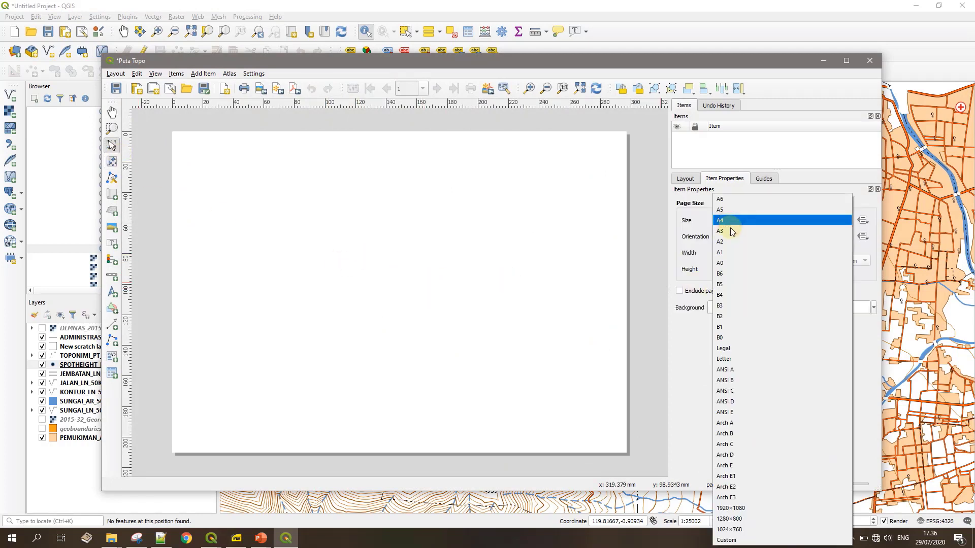
pyautogui.click(730, 229)
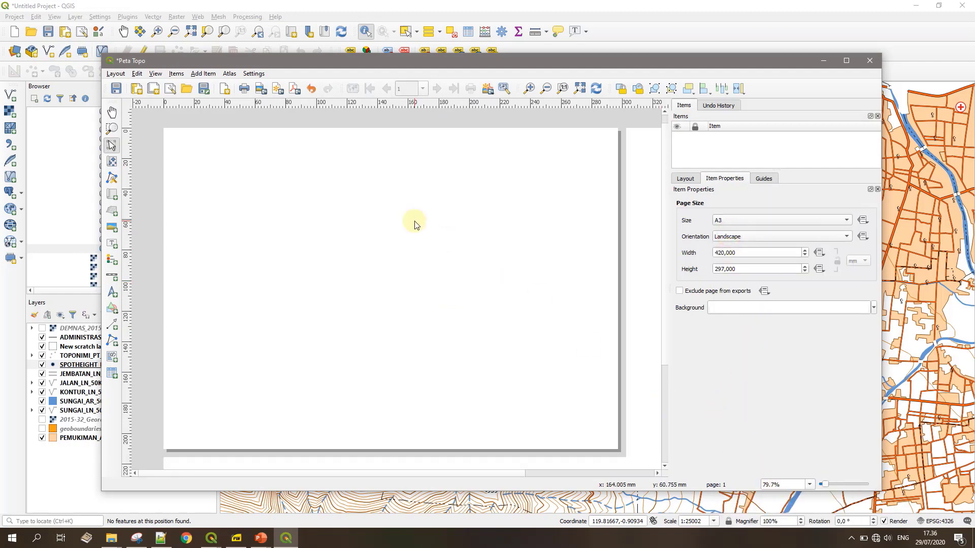
pyautogui.scroll(-1, 411, 220)
pyautogui.scroll(1, 406, 222)
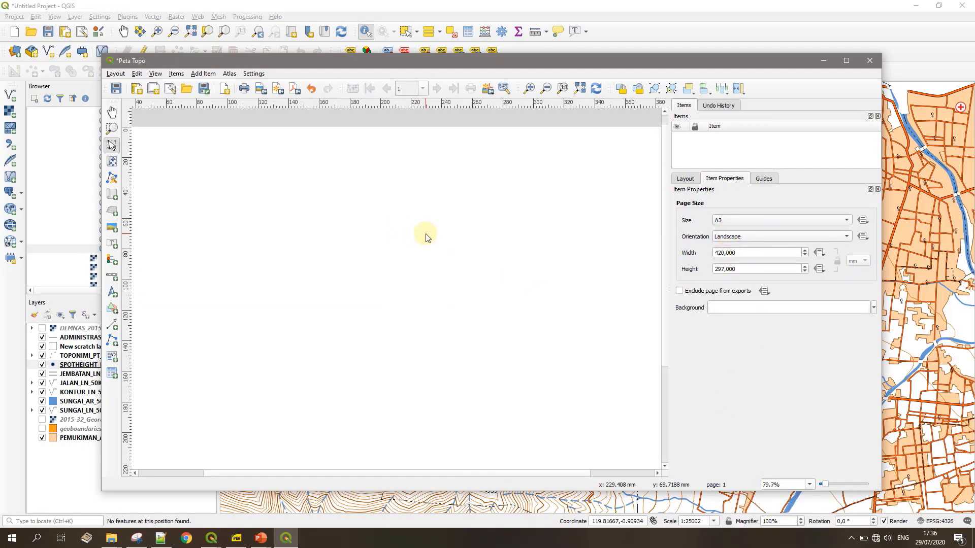
pyautogui.click(846, 61)
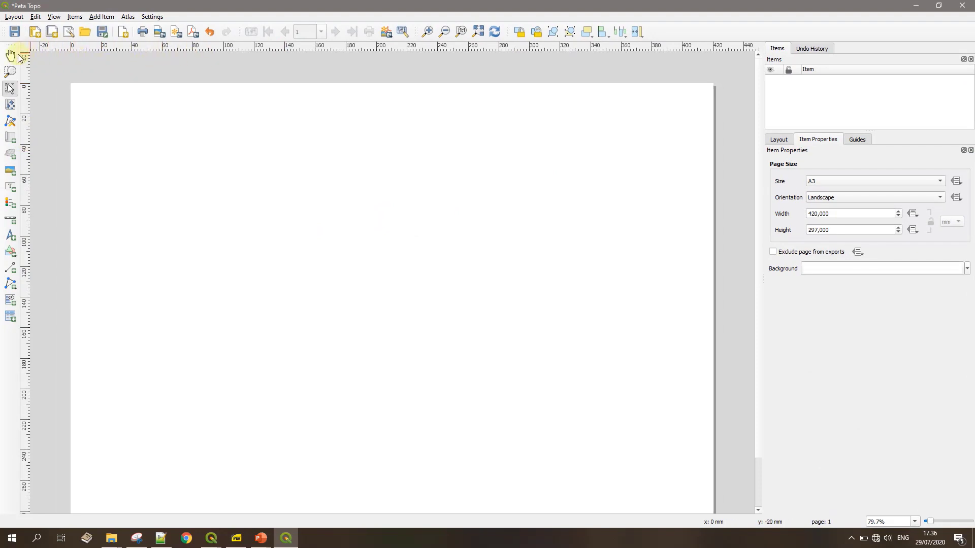
# - Place a vertical and a horizontal guide about 15 mm from the page's left and top edges
pyautogui.click(14, 71)
pyautogui.moveTo(67, 78); pyautogui.dragTo(235, 193)
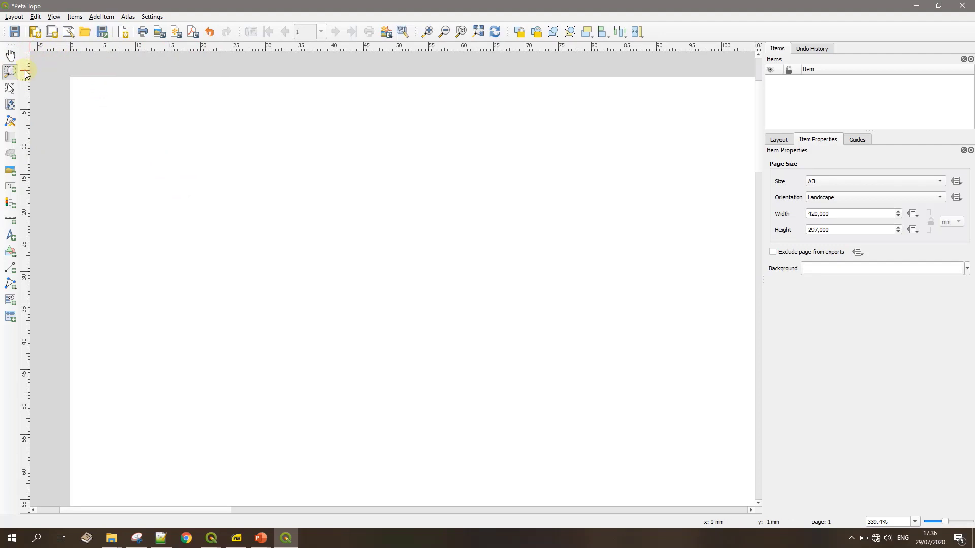
pyautogui.moveTo(25, 70); pyautogui.dragTo(167, 87)
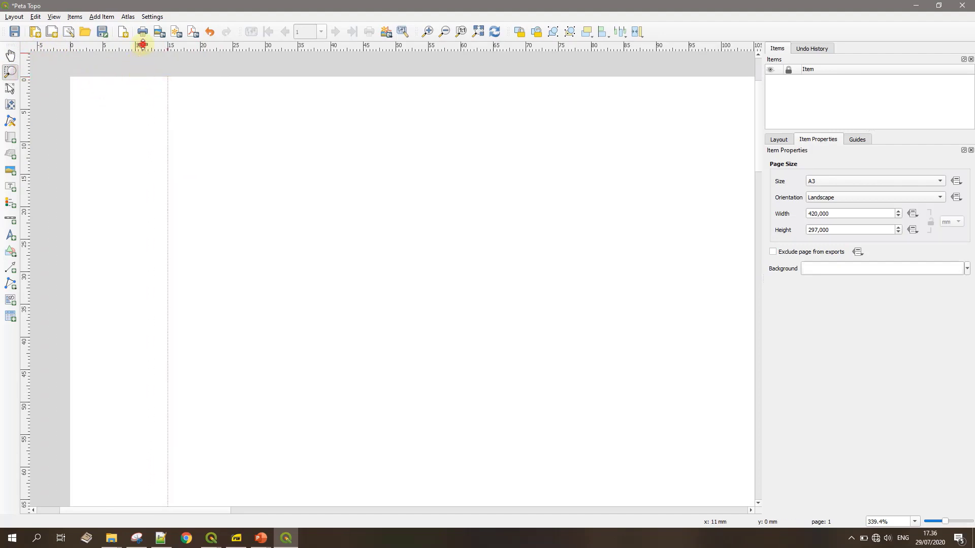
pyautogui.moveTo(143, 48); pyautogui.dragTo(108, 174)
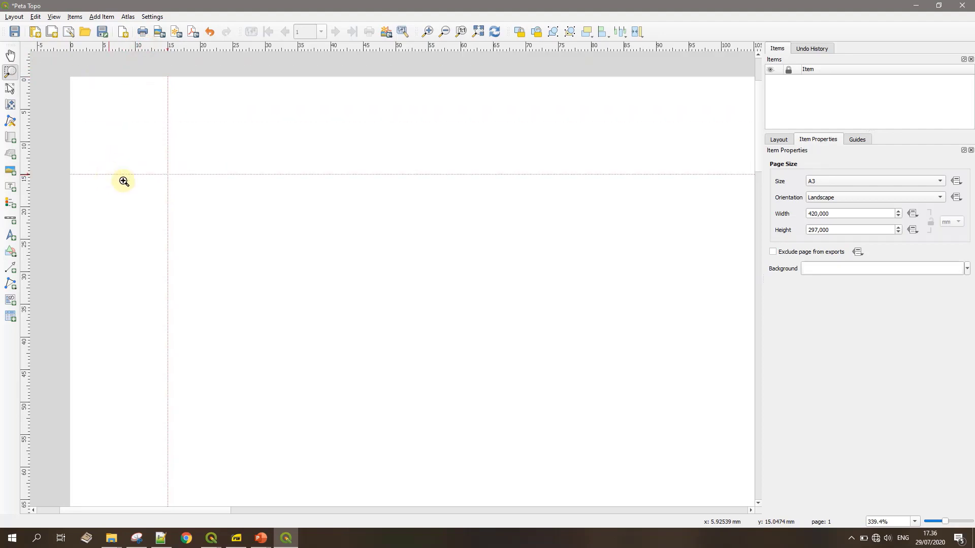
# - Add a horizontal guide about 15 mm above the page's bottom edge and a vertical guide at about 300 mm
pyautogui.click(483, 35)
pyautogui.moveTo(102, 452); pyautogui.dragTo(188, 491)
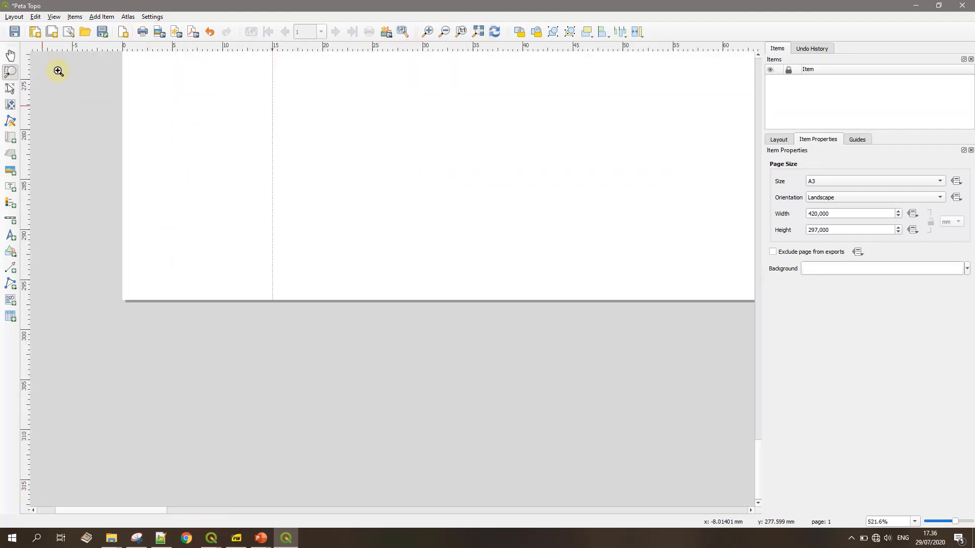
pyautogui.moveTo(57, 138); pyautogui.dragTo(516, 176)
pyautogui.click(476, 32)
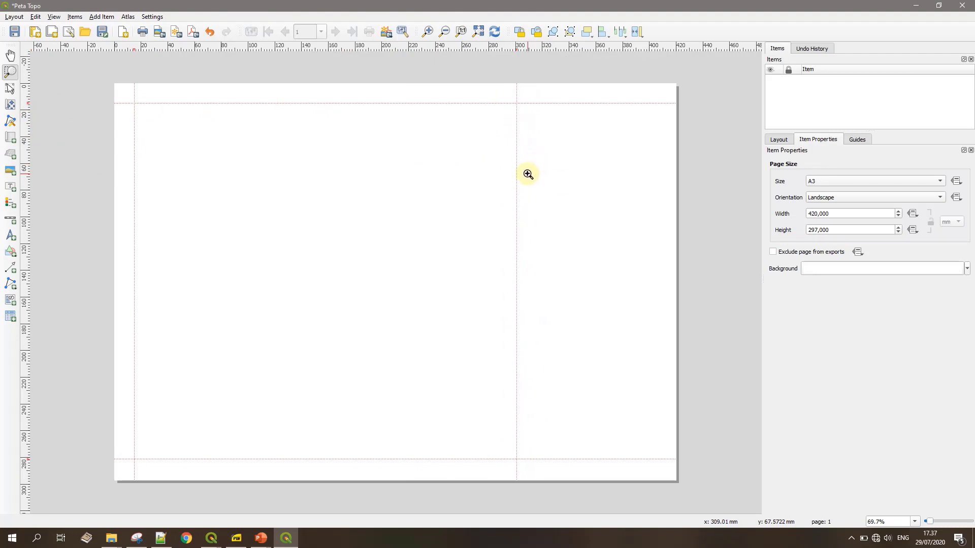
# - Add a map filling the area enclosed by the guides and set its scale to 25000
pyautogui.click(8, 140)
pyautogui.moveTo(133, 102); pyautogui.dragTo(503, 458)
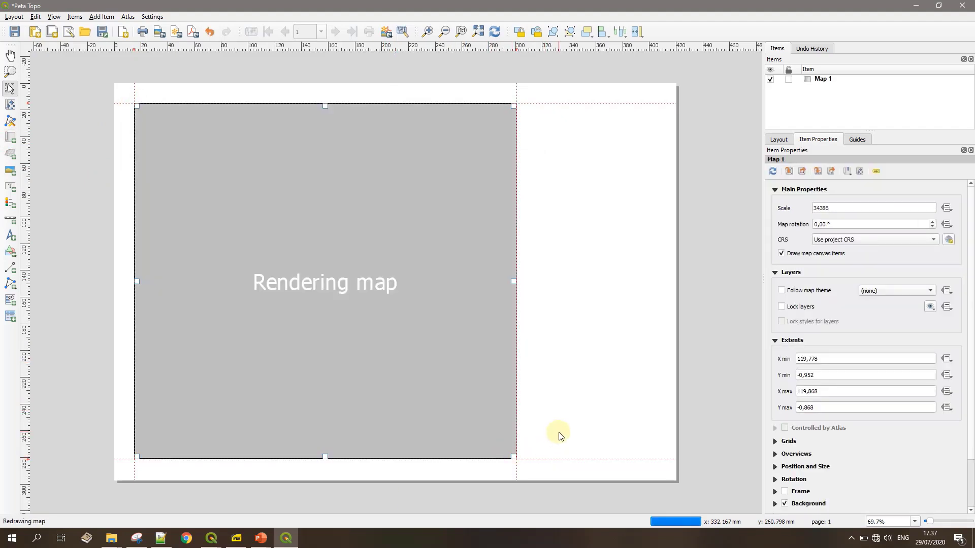
pyautogui.doubleClick(846, 212)
pyautogui.write('25000')
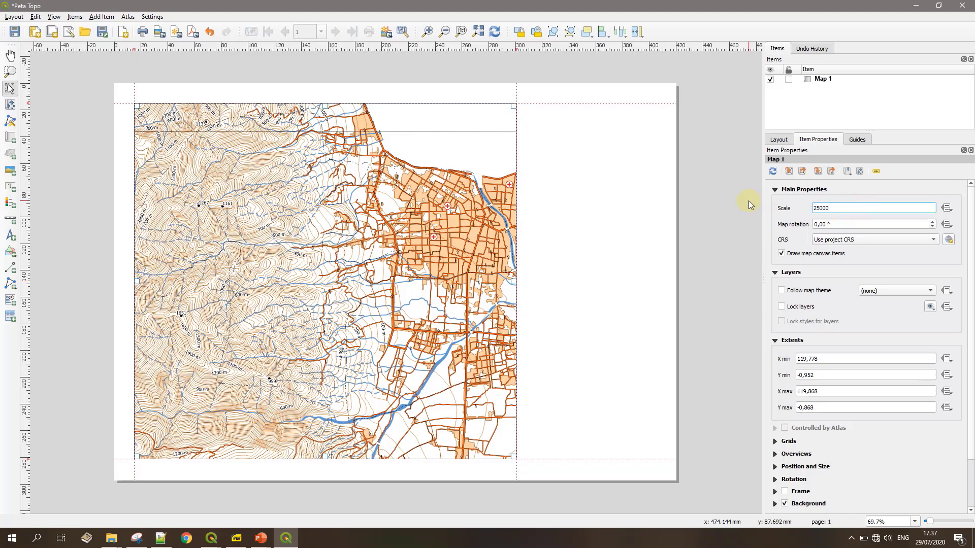
pyautogui.press('Return')
# - Shift the map content within its frame to bring in more of the city, and return to the main project window
pyautogui.click(6, 104)
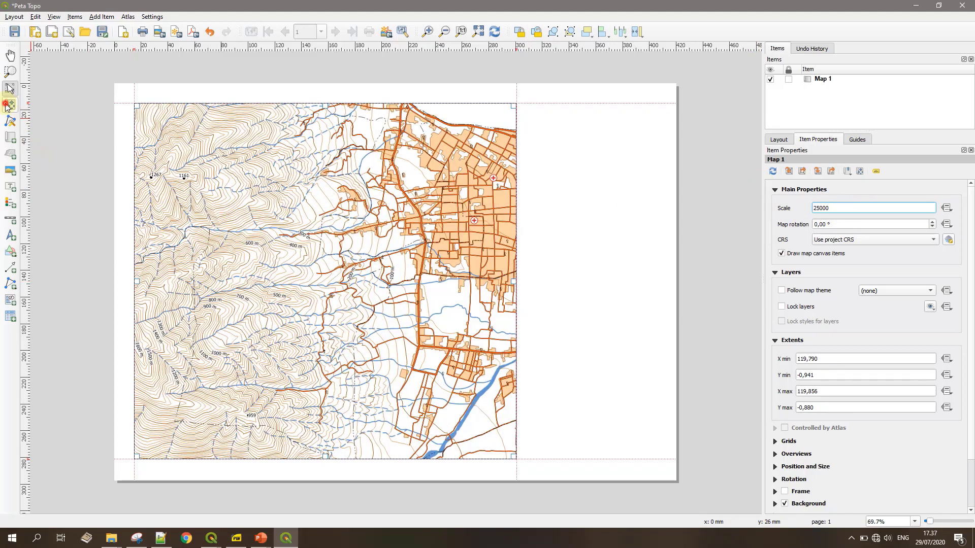
pyautogui.moveTo(429, 290); pyautogui.dragTo(380, 305)
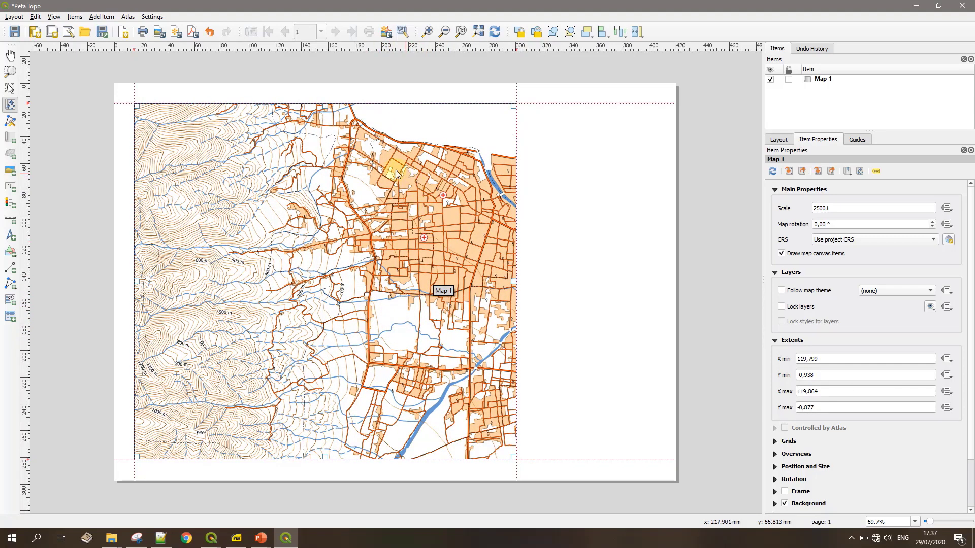
pyautogui.click(923, 6)
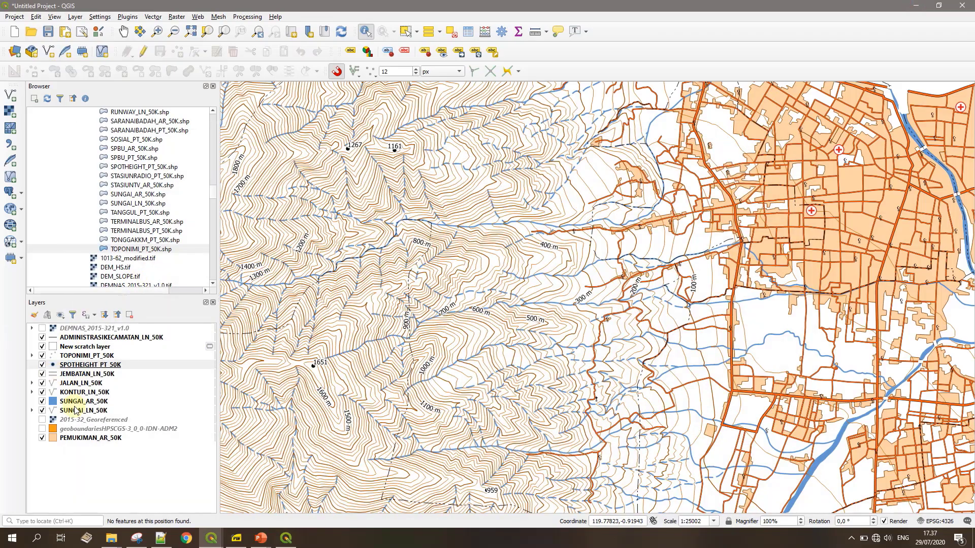
# - Give the TOPONIMI_PT_50K layer single labels taken from the NAMOBJ field and apply them
pyautogui.click(66, 358)
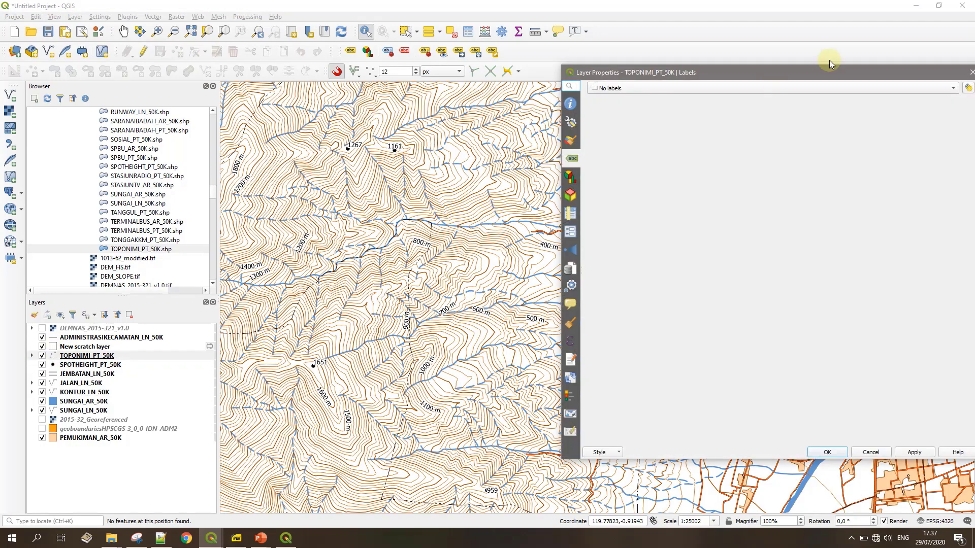
pyautogui.moveTo(767, 71); pyautogui.dragTo(335, 75)
pyautogui.click(282, 89)
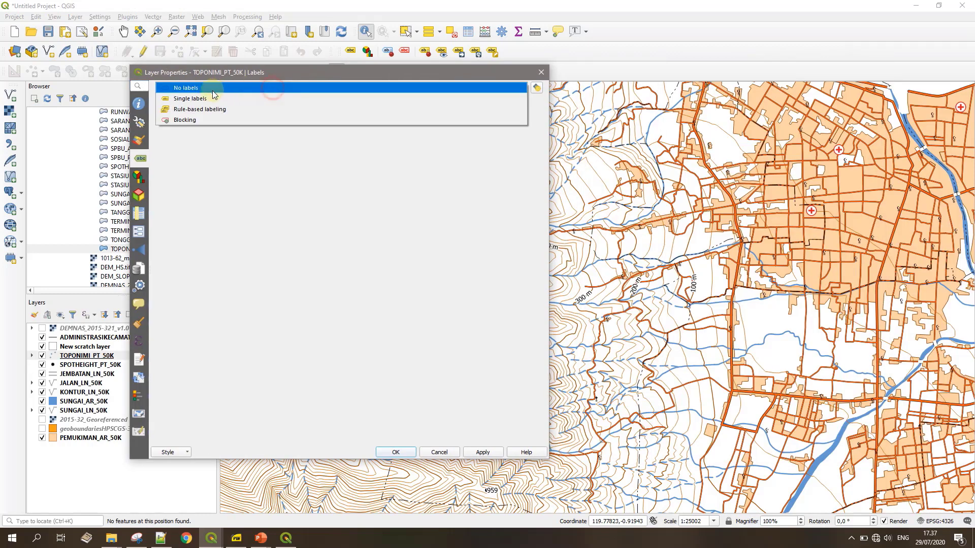
pyautogui.click(203, 102)
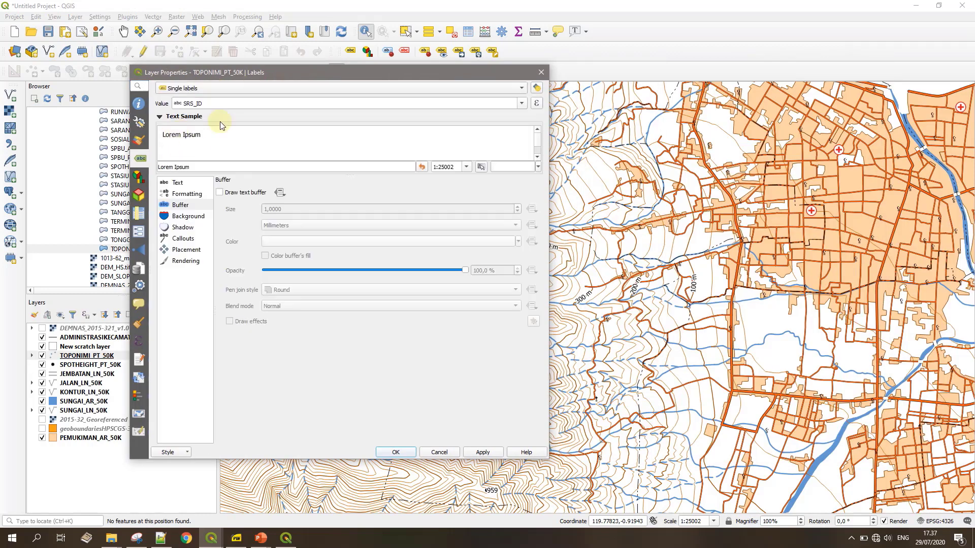
pyautogui.click(523, 104)
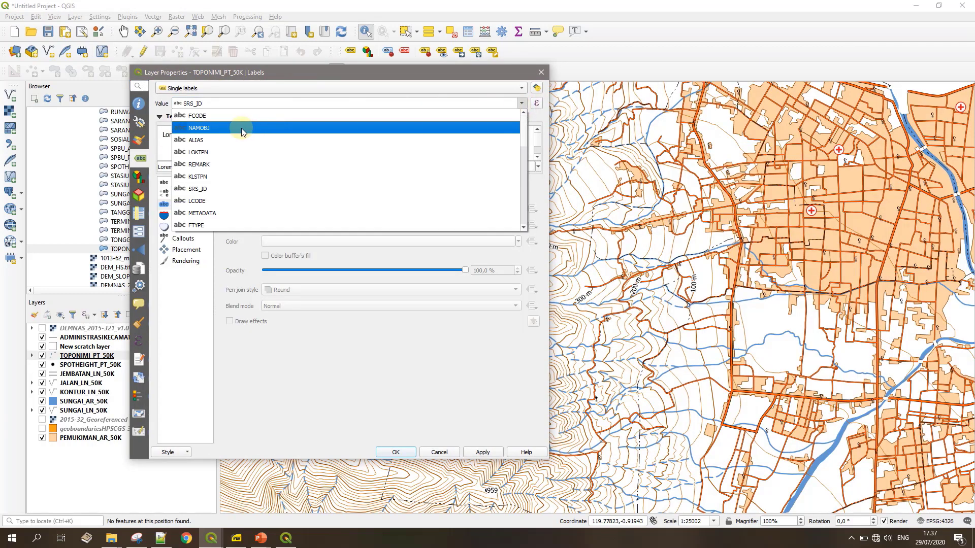
pyautogui.click(207, 133)
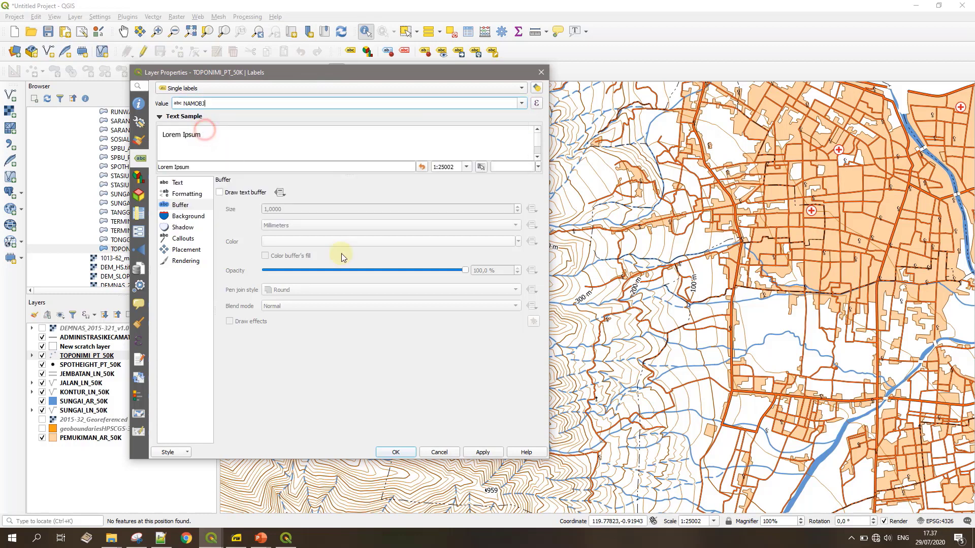
pyautogui.click(486, 453)
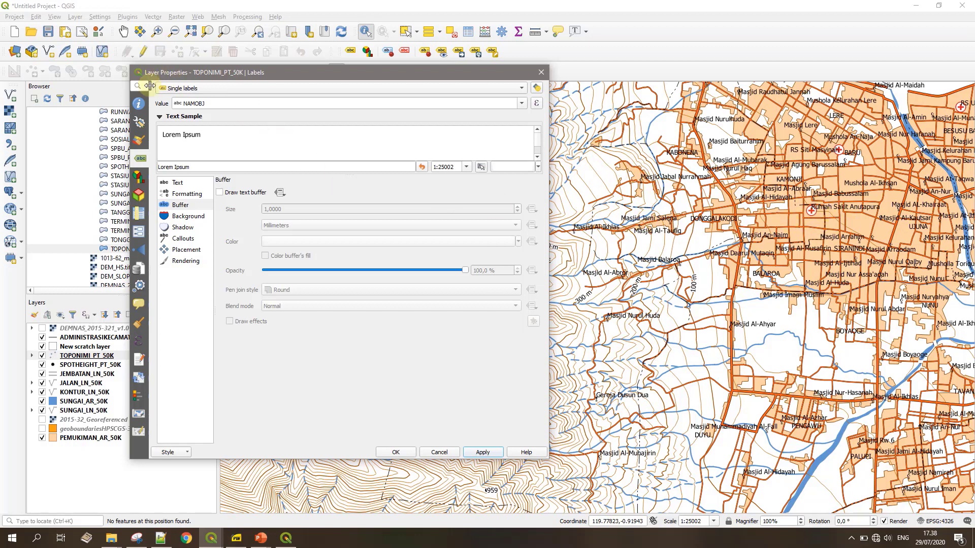
# - Switch the TOPONIMI_PT_50K labels to rule-based labeling and open its existing unfiltered rule for editing
pyautogui.click(170, 88)
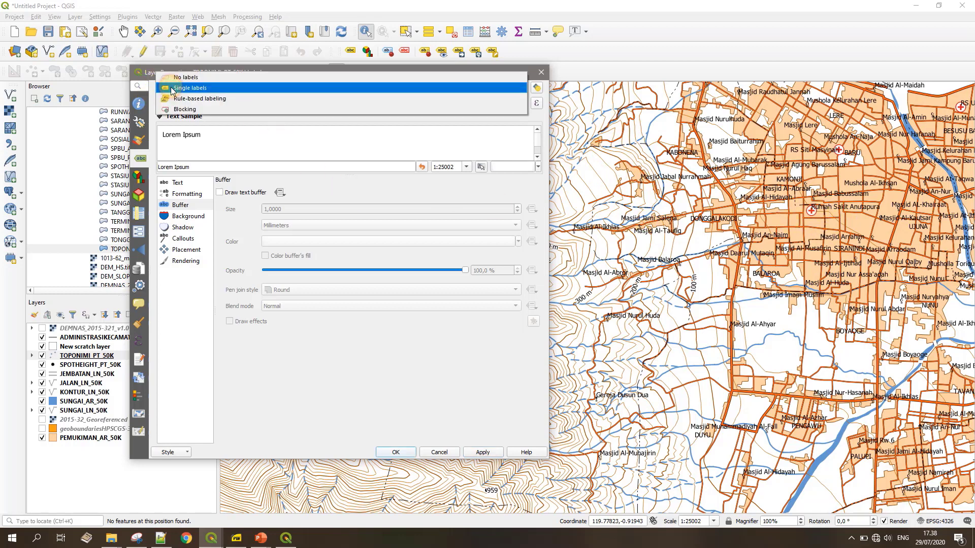
pyautogui.click(189, 98)
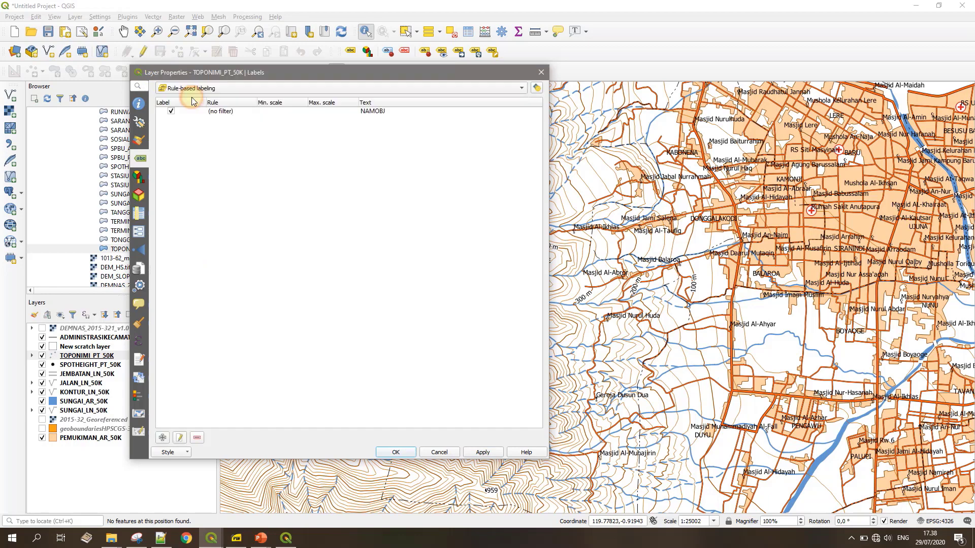
pyautogui.doubleClick(226, 110)
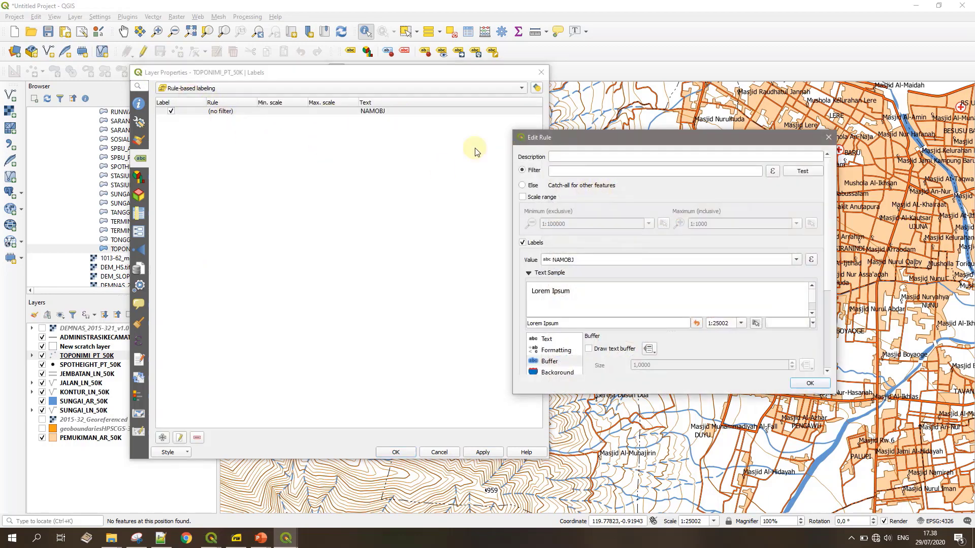
pyautogui.moveTo(555, 143); pyautogui.dragTo(260, 135)
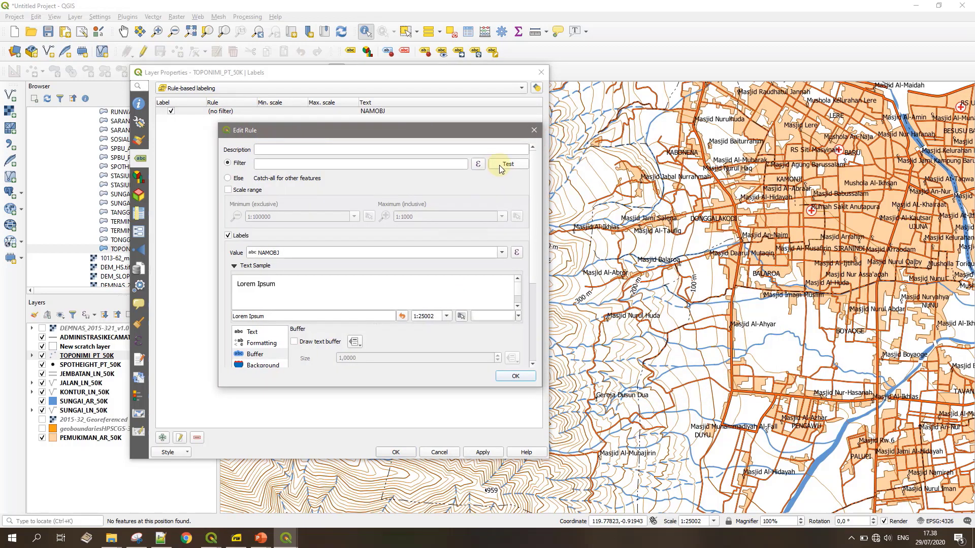
# - Build the rule's filter expression "REMARK" = 'Desa', using the field's unique values
pyautogui.click(476, 165)
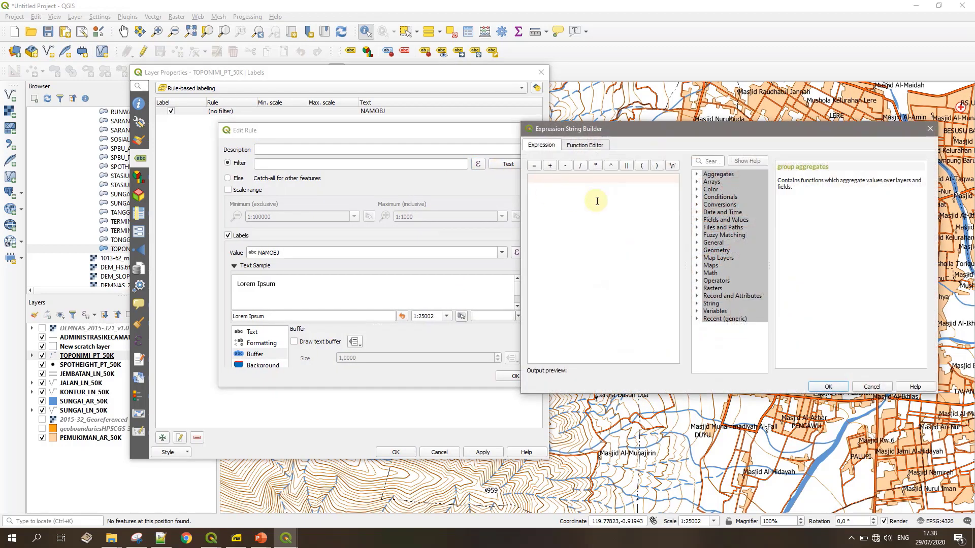
pyautogui.click(593, 185)
pyautogui.click(697, 220)
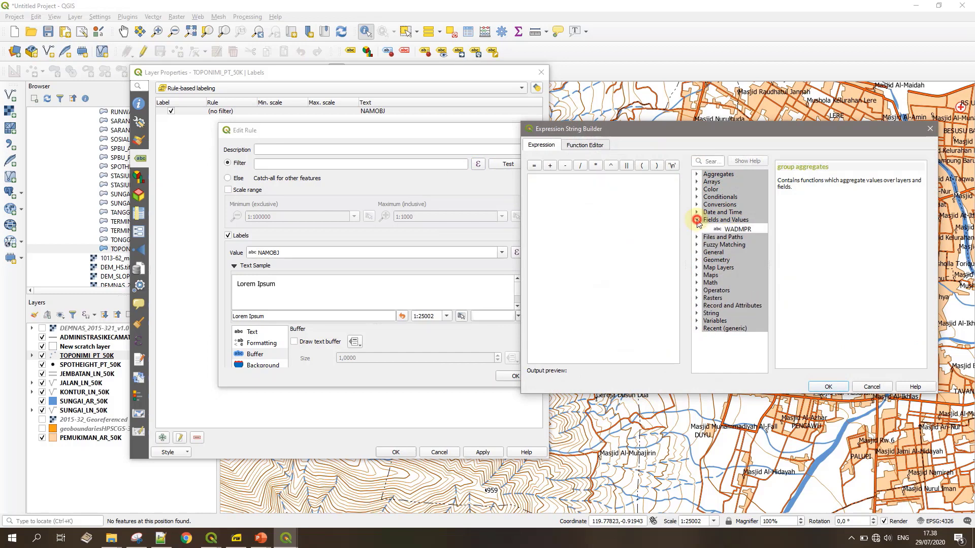
pyautogui.doubleClick(736, 273)
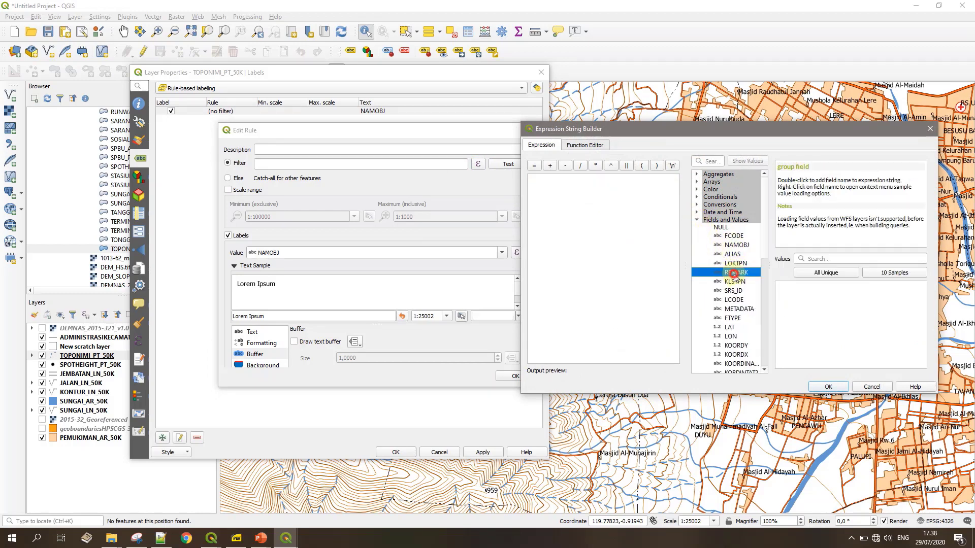
pyautogui.click(811, 279)
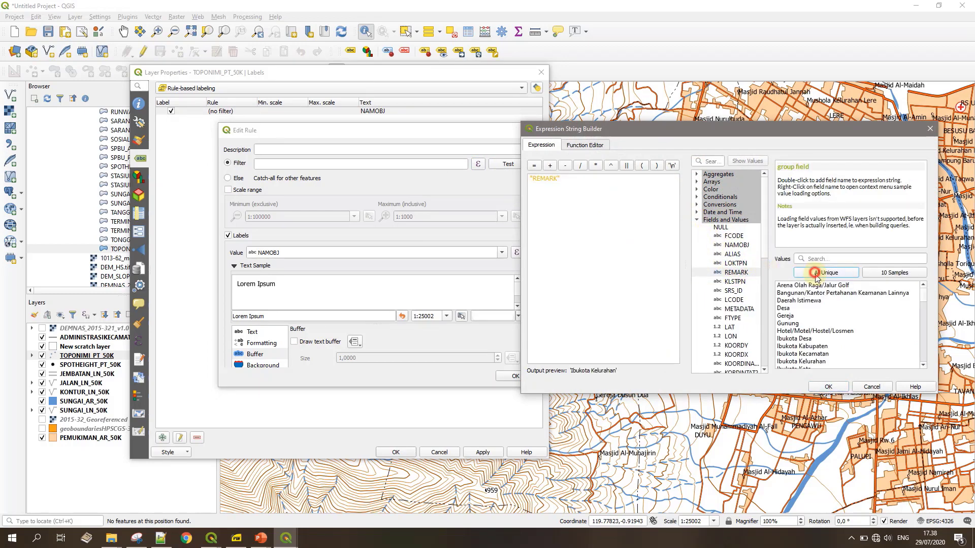
pyautogui.doubleClick(782, 308)
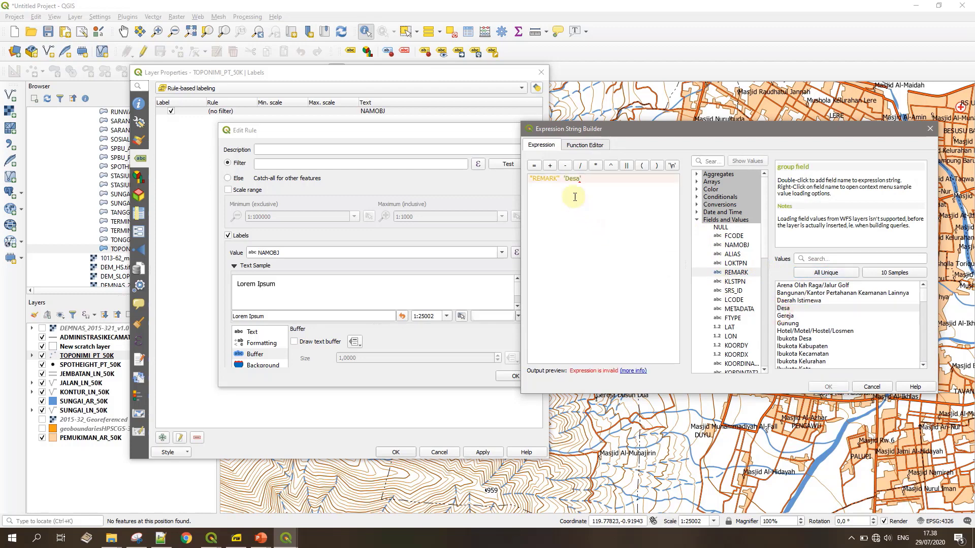
pyautogui.click(562, 178)
pyautogui.click(534, 165)
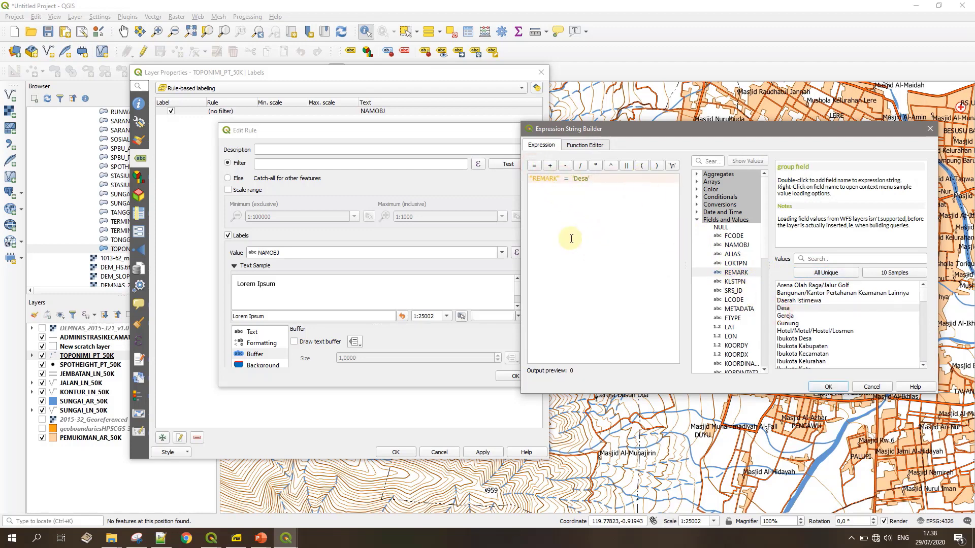
# - Extend the filter with or "REMARK" = 'Rumah Sakit Umum', accept the rule and apply it to the layer
pyautogui.write('or')
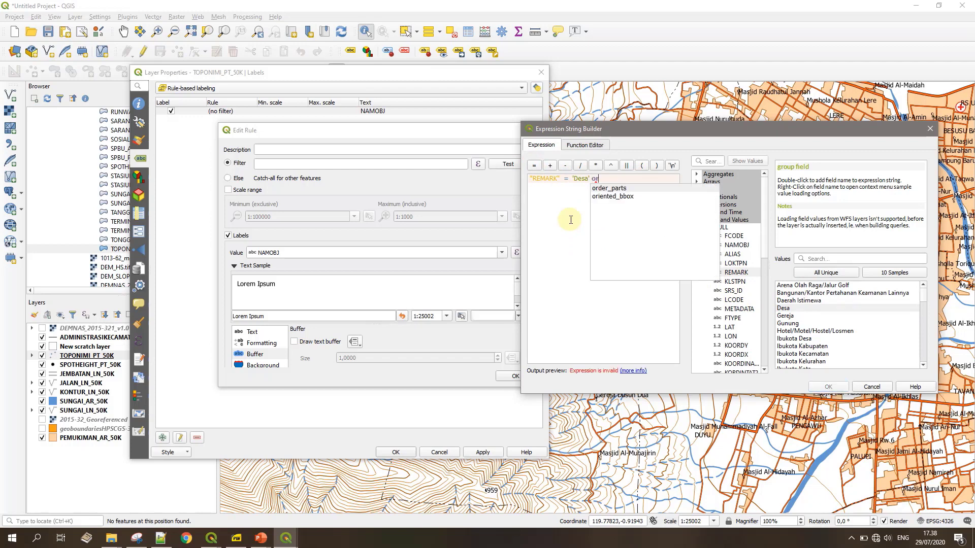
pyautogui.click(571, 220)
pyautogui.write('r')
pyautogui.doubleClick(736, 273)
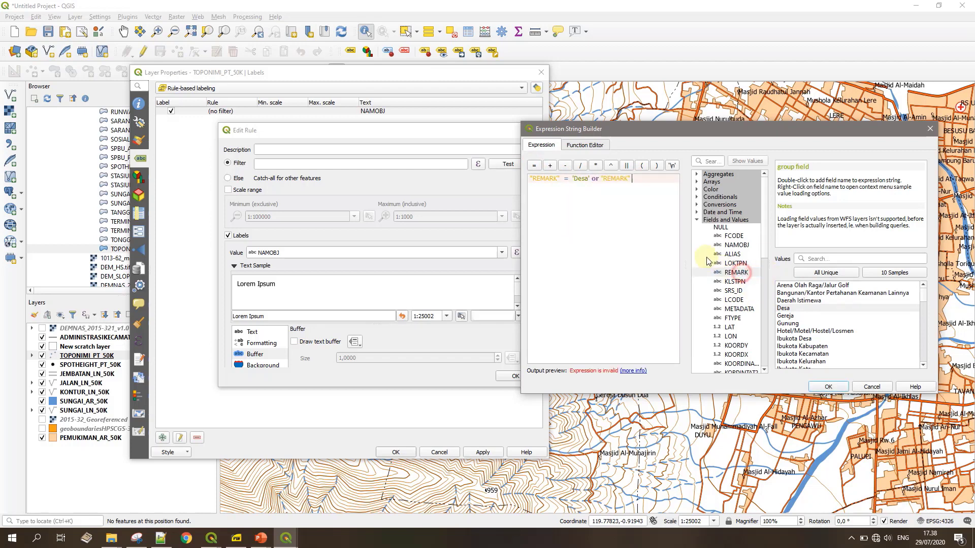
pyautogui.click(533, 166)
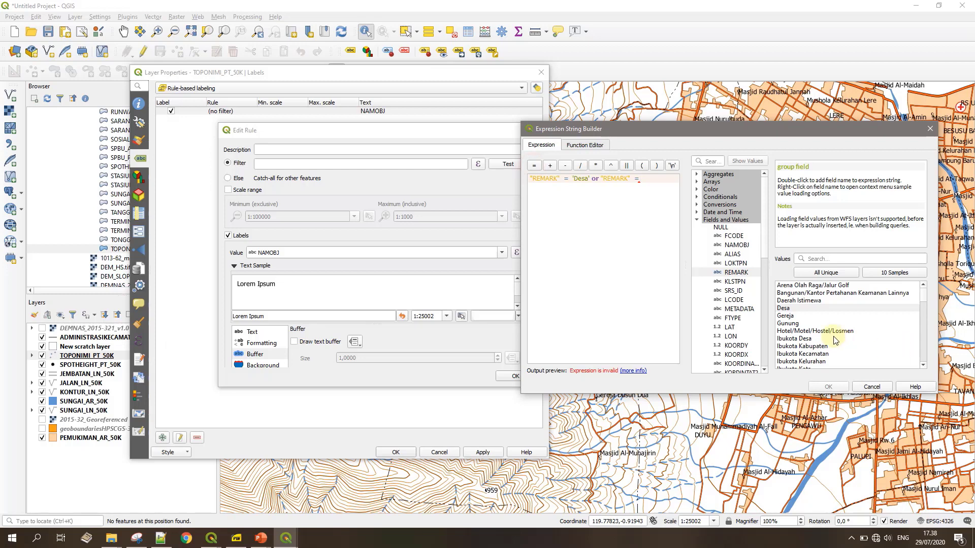
pyautogui.scroll(-5, 812, 332)
pyautogui.scroll(-1, 810, 331)
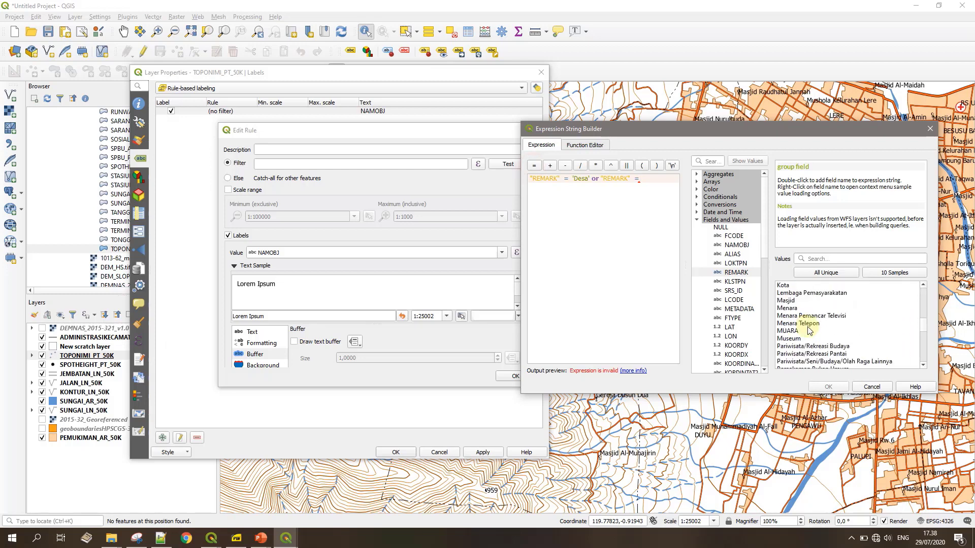
pyautogui.scroll(-2, 810, 330)
pyautogui.scroll(-4, 799, 345)
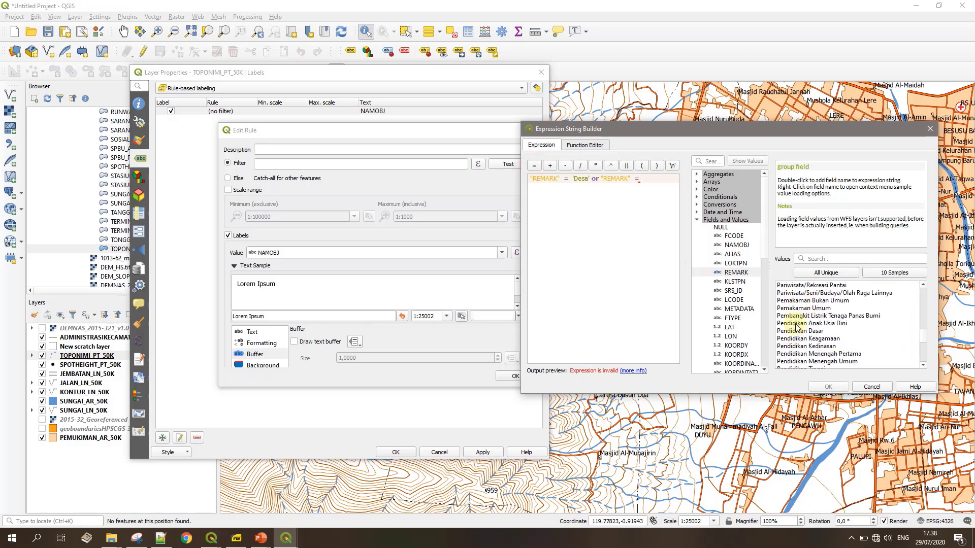
pyautogui.doubleClick(801, 362)
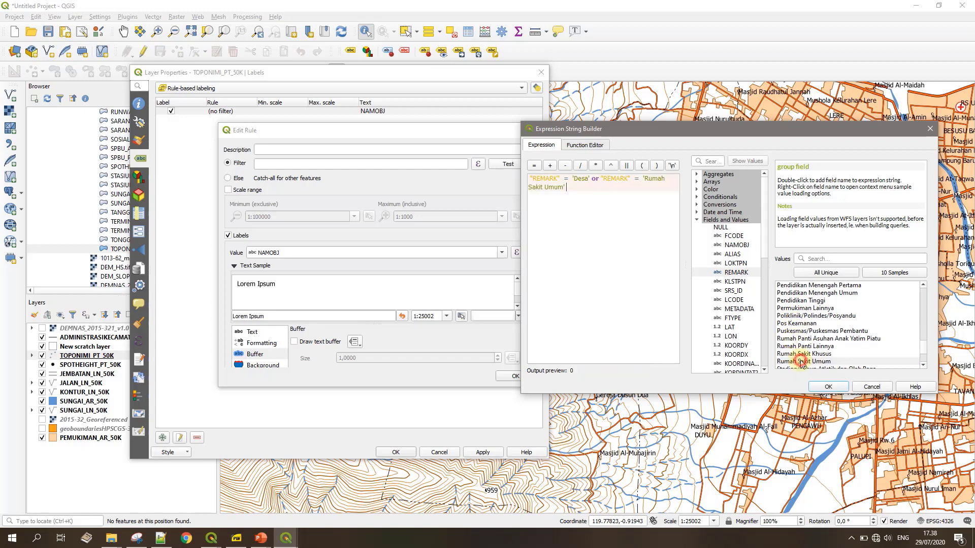
pyautogui.click(832, 387)
pyautogui.click(504, 375)
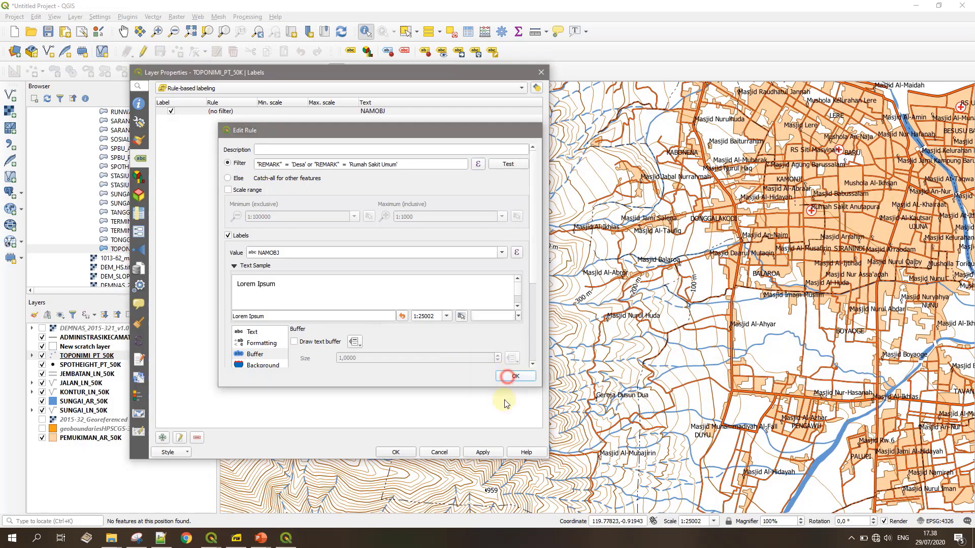
pyautogui.click(469, 453)
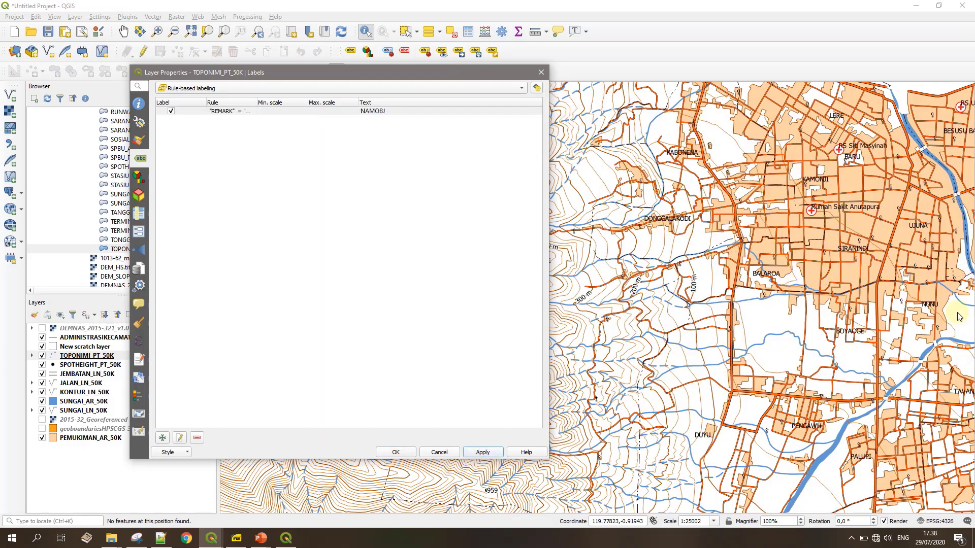
# - Reopen the Desa and Rumah Sakit Umum label rule, turn on its text buffer and set the text style to Bold
pyautogui.doubleClick(269, 111)
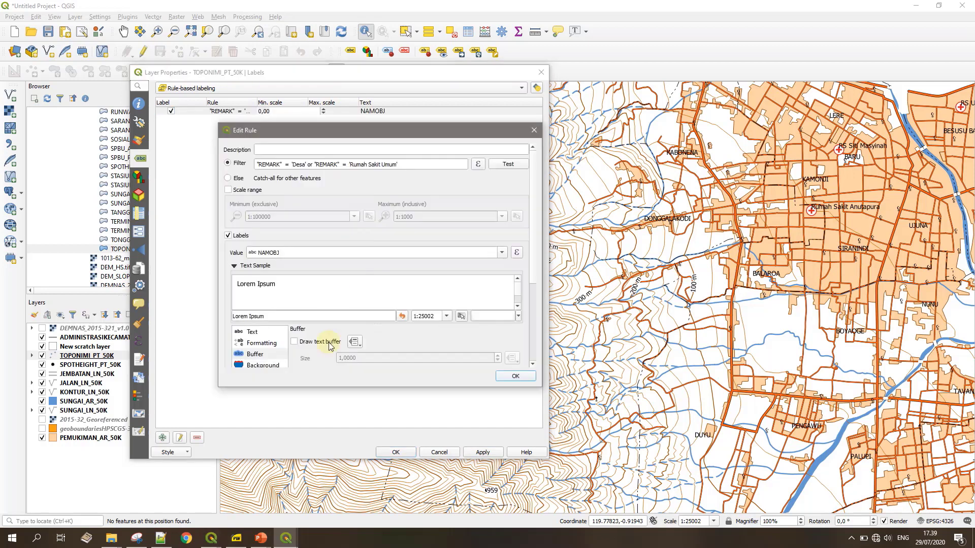
pyautogui.scroll(-5, 305, 330)
pyautogui.click(254, 262)
pyautogui.click(294, 250)
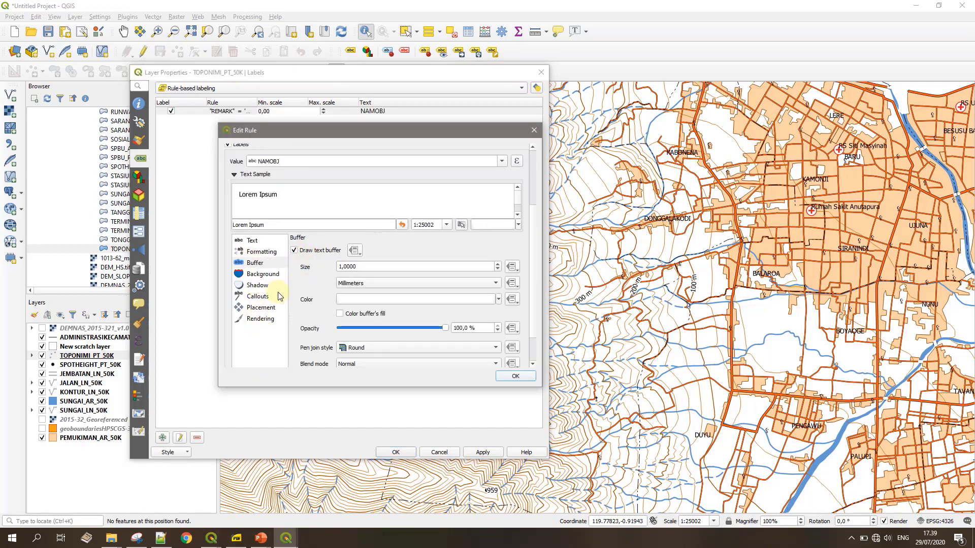
pyautogui.click(256, 241)
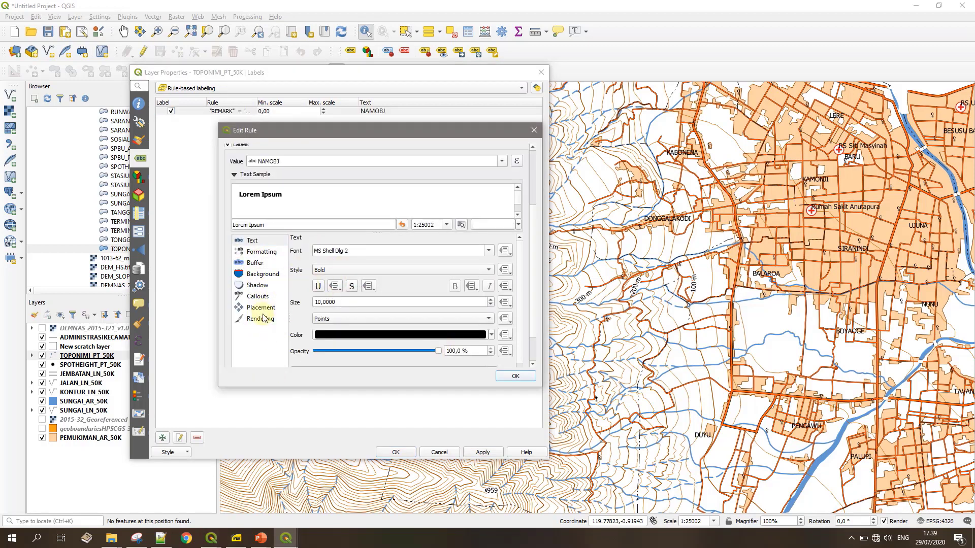
# - Set the rule's label placement to cartographic, then apply and accept the layer's label settings
pyautogui.click(261, 307)
pyautogui.click(313, 272)
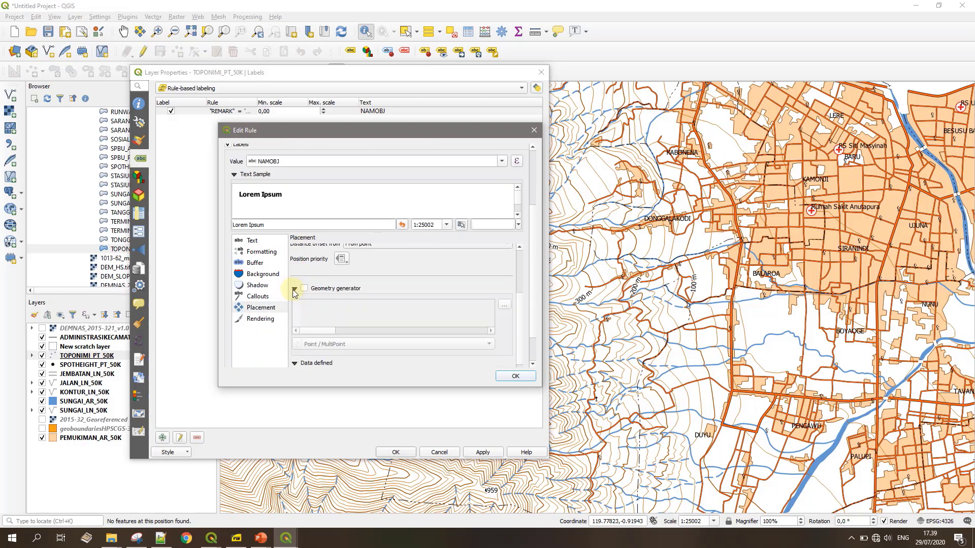
pyautogui.scroll(-2, 305, 309)
pyautogui.click(516, 376)
pyautogui.click(482, 452)
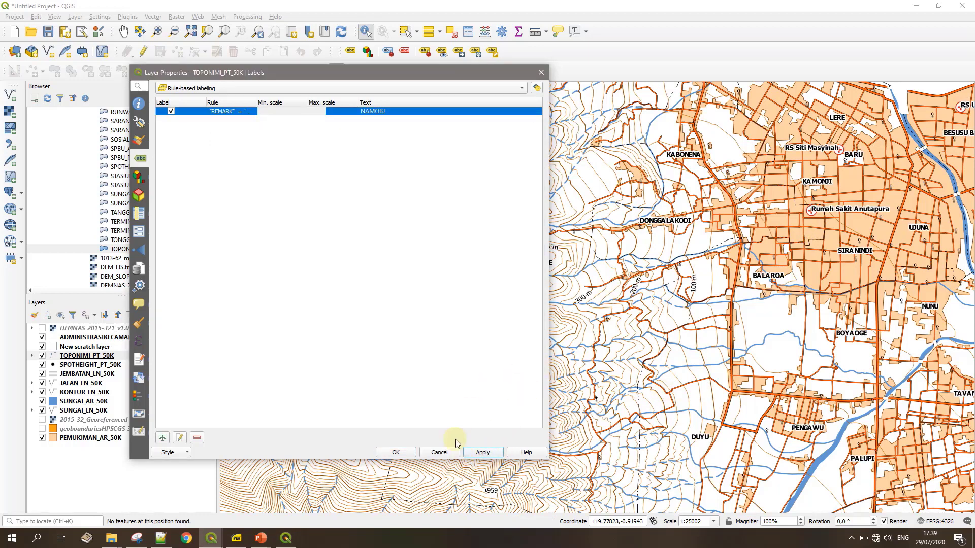
pyautogui.click(409, 452)
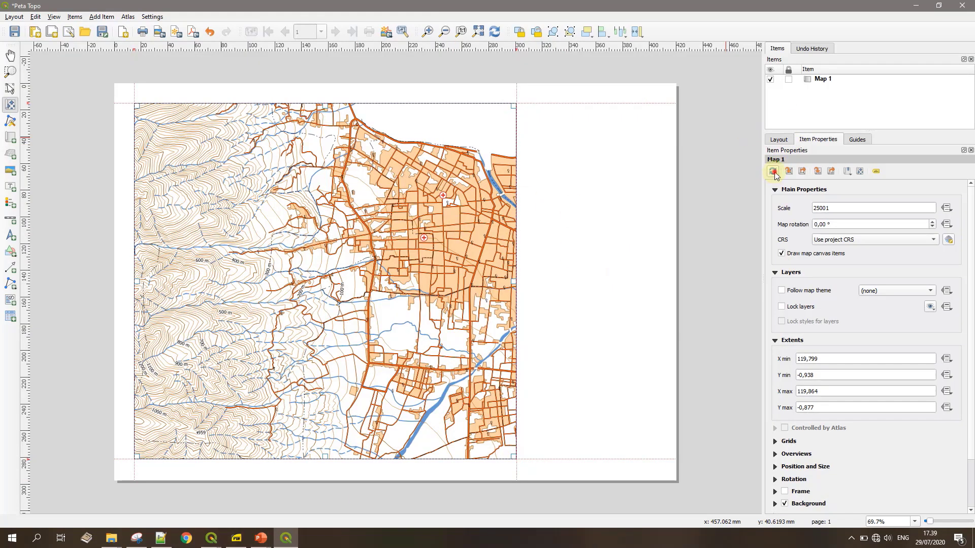
# - Refresh Map 1 in the Peta Topo layout with the new labels and add a grid to it
pyautogui.click(773, 172)
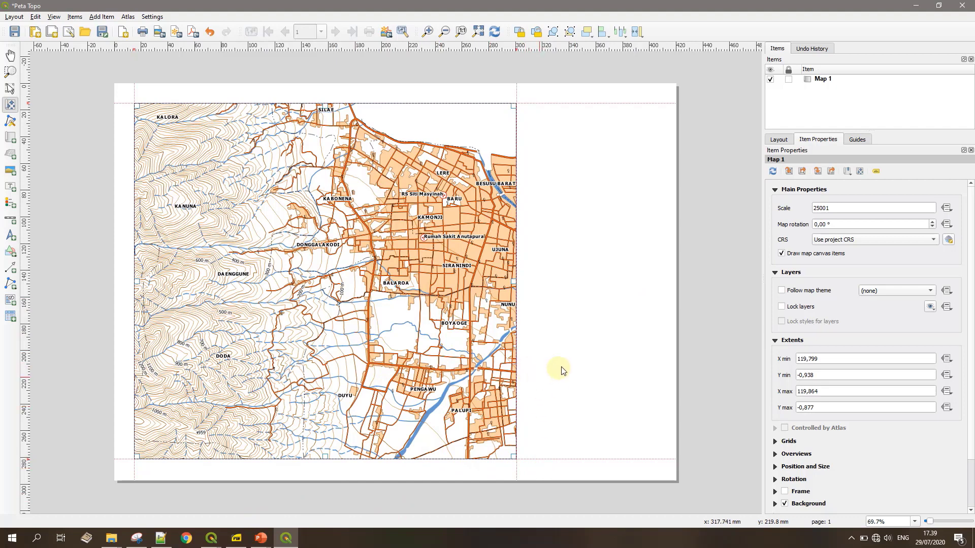
pyautogui.click(777, 441)
pyautogui.click(798, 424)
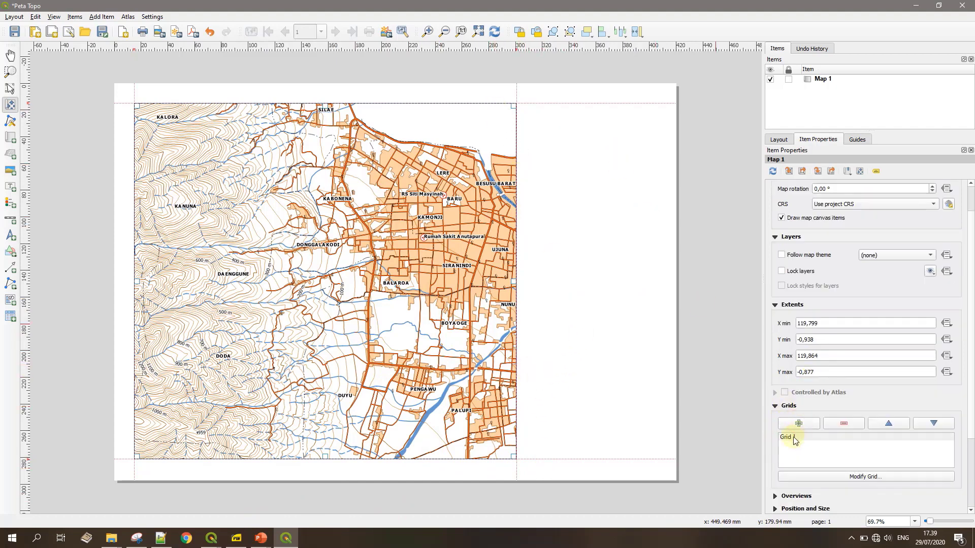
pyautogui.click(788, 437)
# - Open the properties of Map 1's new grid and set its coordinate reference system to WGS 84 (EPSG:4326)
pyautogui.click(824, 474)
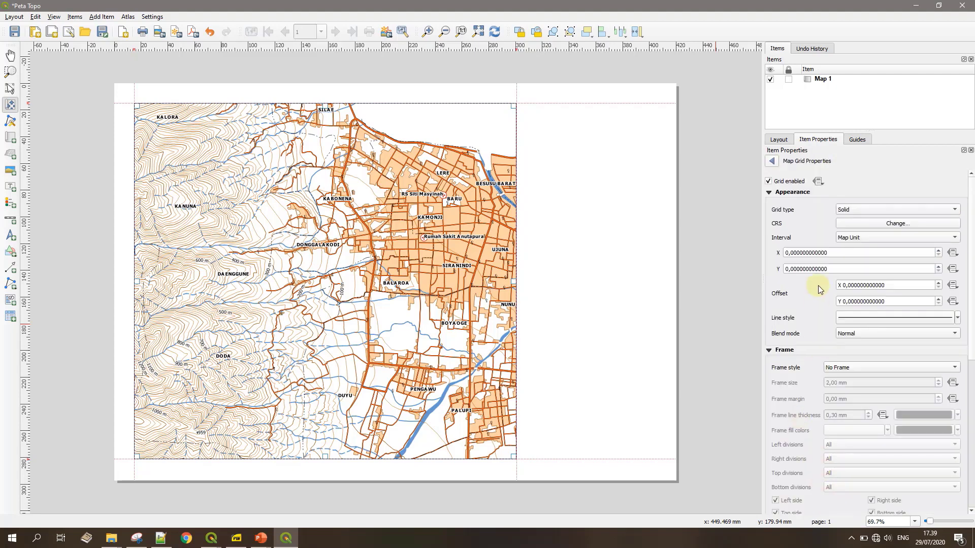
pyautogui.click(863, 224)
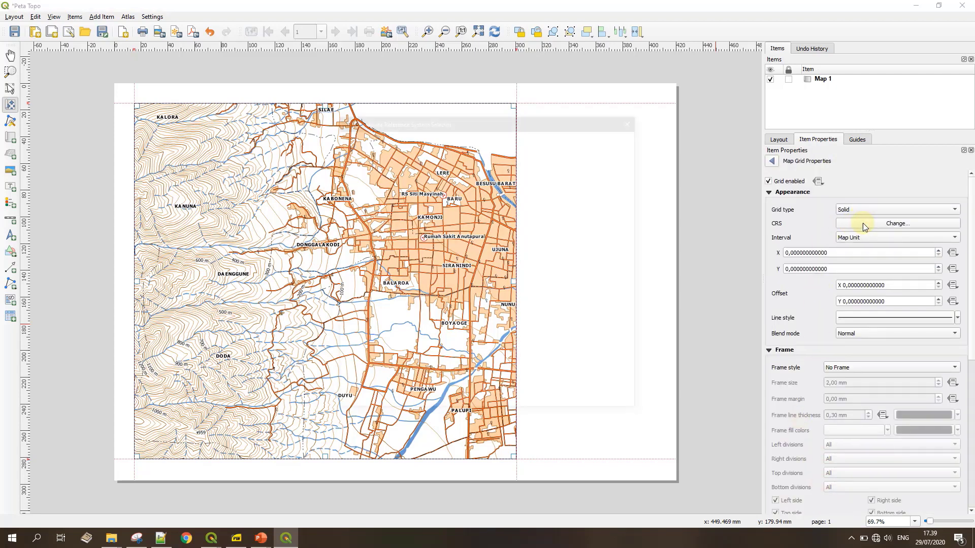
pyautogui.click(532, 168)
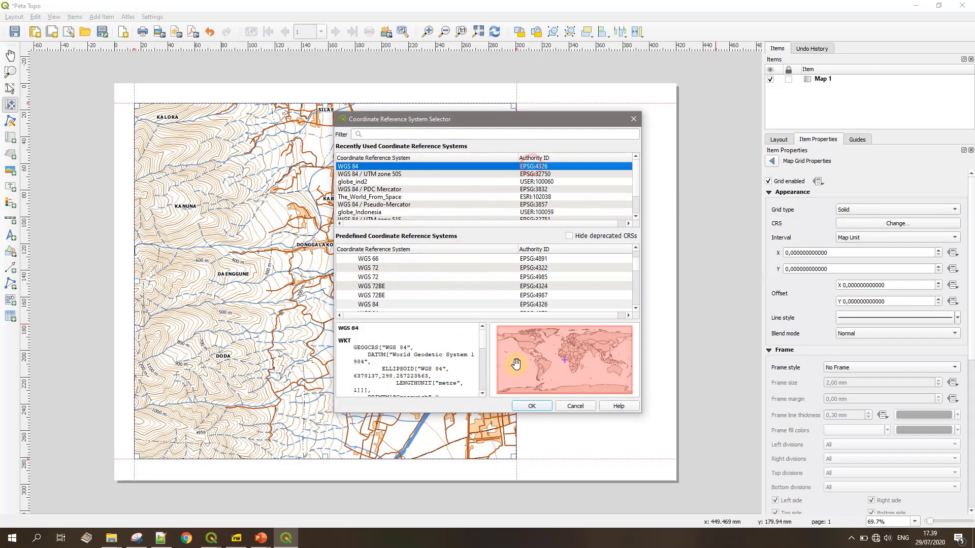
pyautogui.click(531, 405)
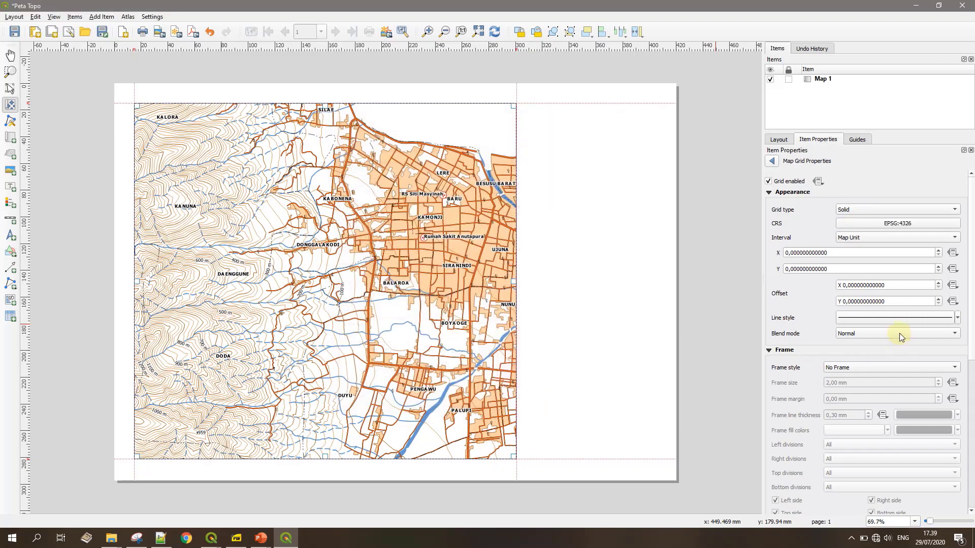
# - Set the grid interval to 0,015 map units in both X and Y
pyautogui.click(795, 255)
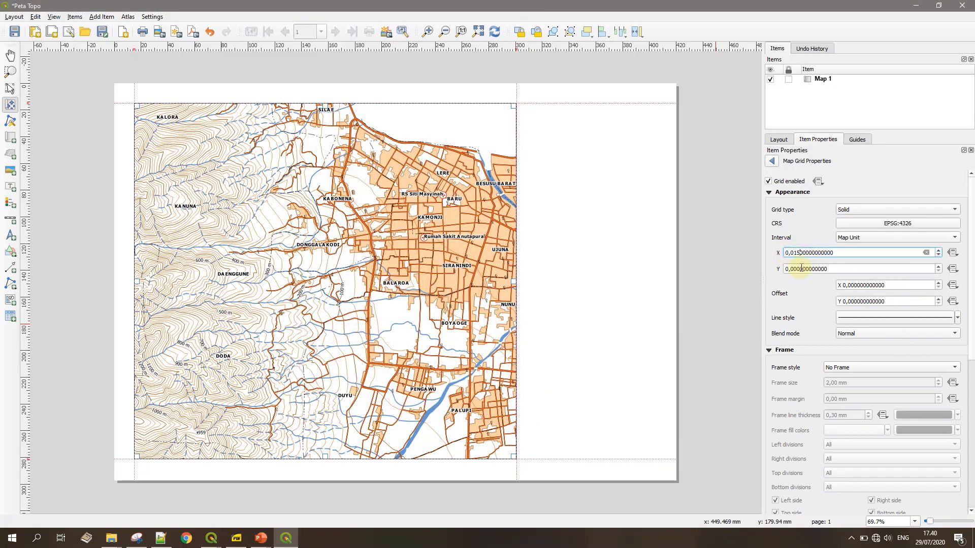
pyautogui.click(793, 271)
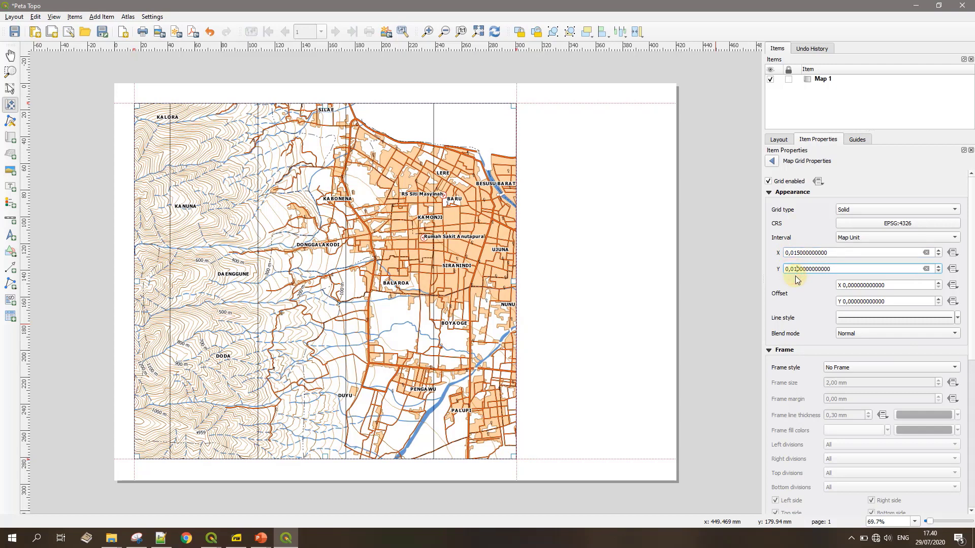
pyautogui.click(810, 305)
pyautogui.click(831, 252)
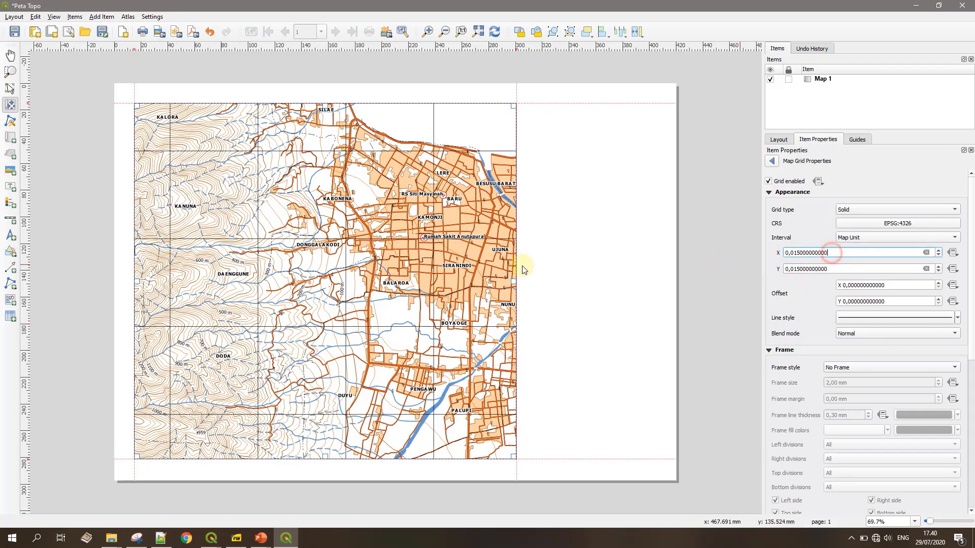
# - Turn on coordinate drawing for the grid and open the choice of coordinate formats
pyautogui.scroll(-3, 776, 350)
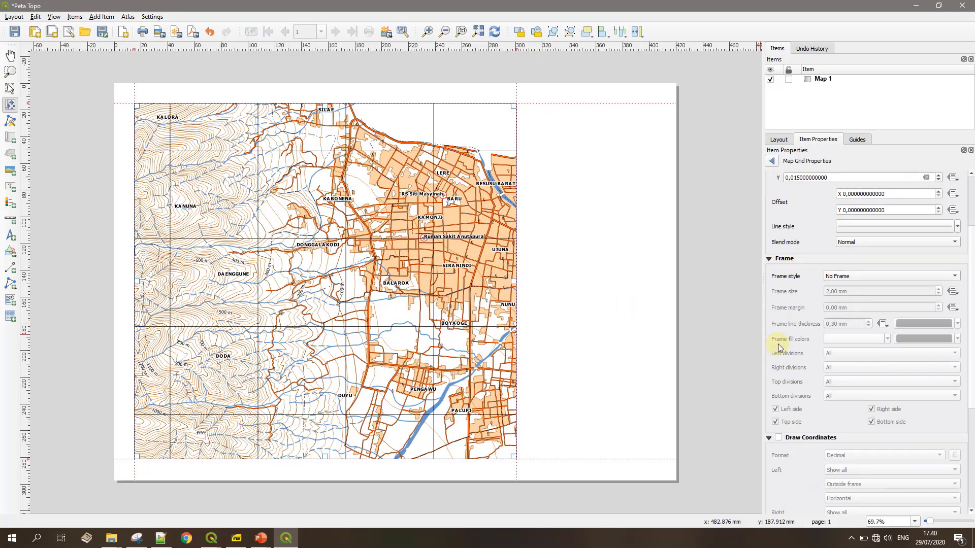
pyautogui.scroll(-3, 780, 347)
pyautogui.click(778, 347)
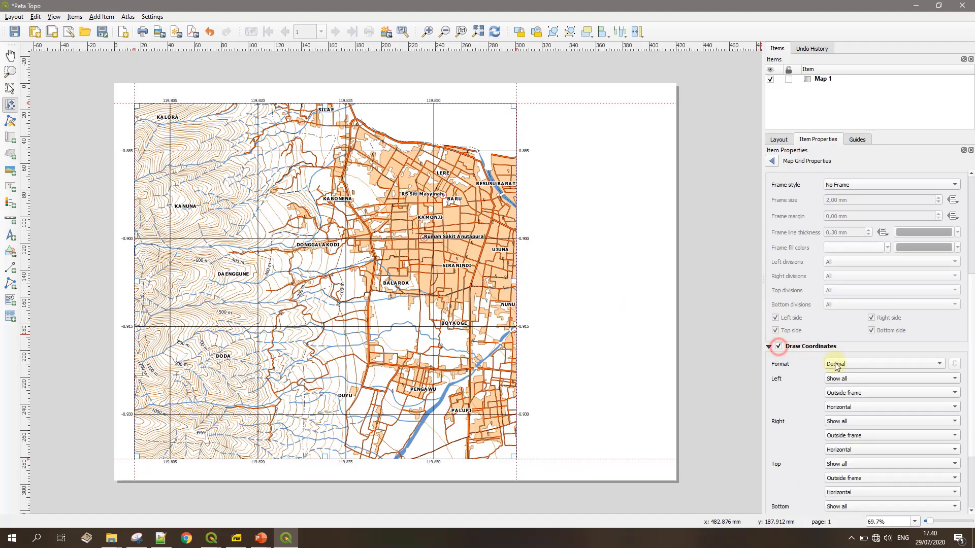
pyautogui.click(843, 364)
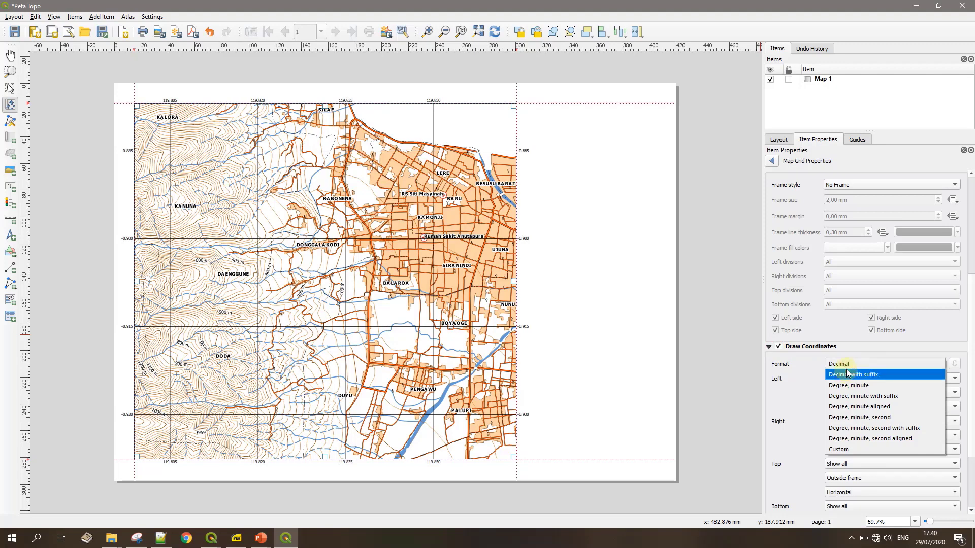
# - Set the map grid's coordinate format to Decimal with suffix and orient the right and left coordinate labels Vertical ascending
pyautogui.click(847, 375)
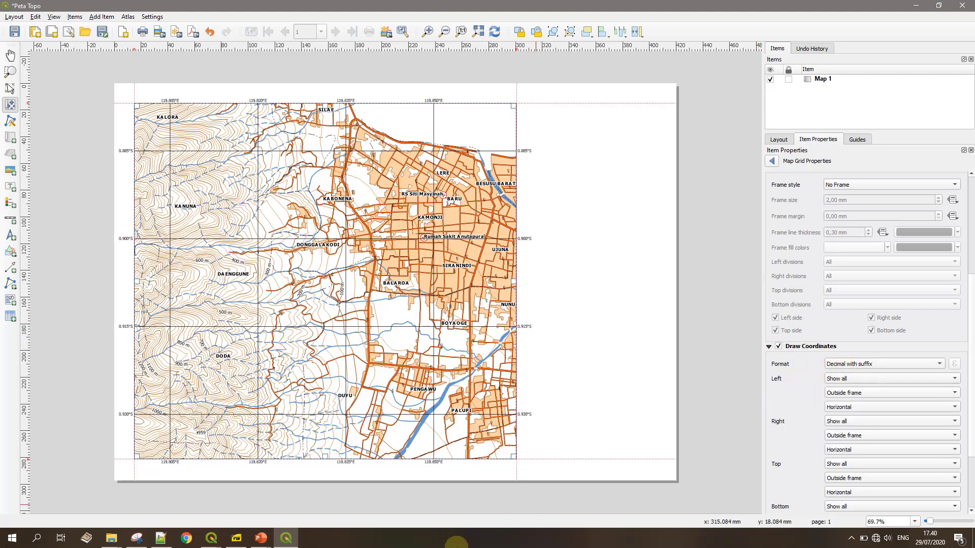
pyautogui.click(849, 450)
pyautogui.click(847, 457)
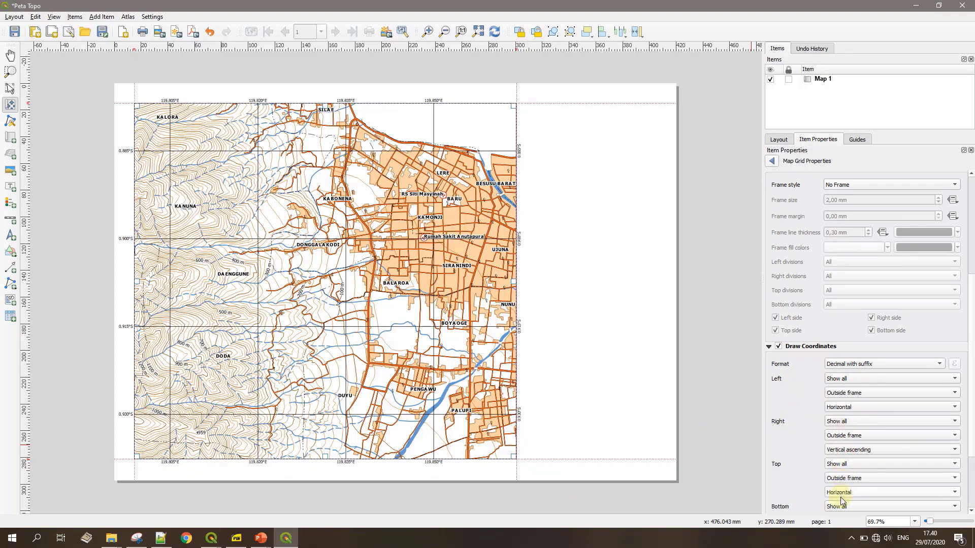
pyautogui.scroll(-2, 775, 474)
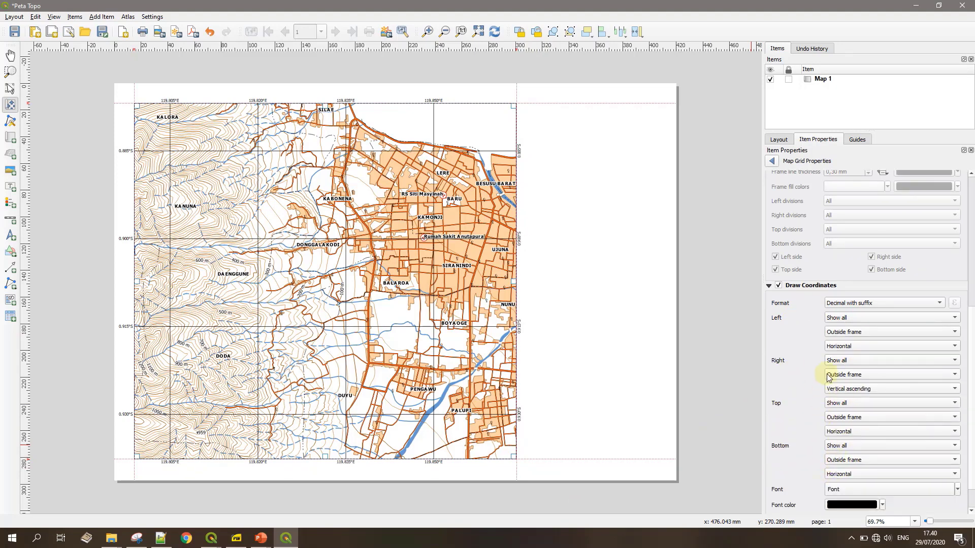
pyautogui.click(845, 347)
pyautogui.click(846, 360)
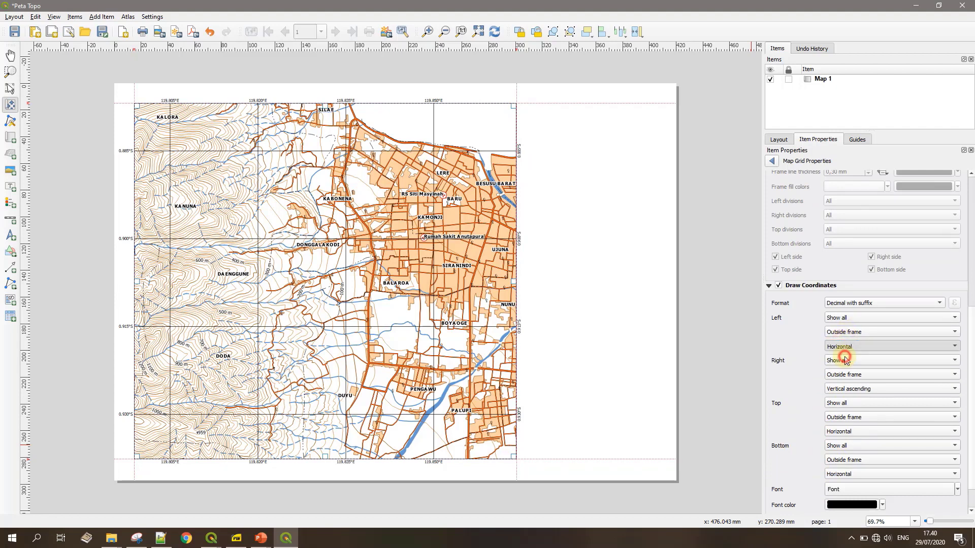
# - Change the orientation of the grid's right-side coordinate labels to Vertical descending
pyautogui.click(844, 374)
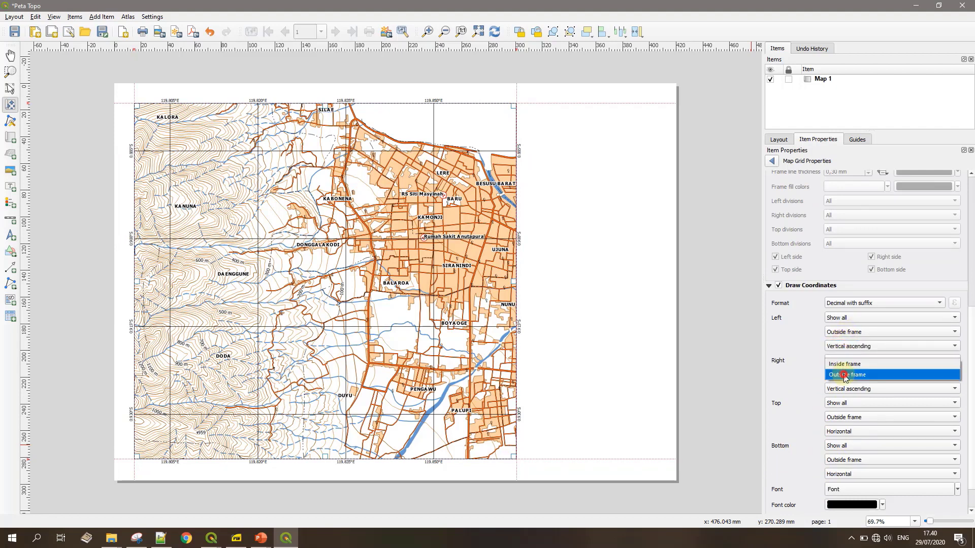
pyautogui.click(801, 376)
pyautogui.click(837, 389)
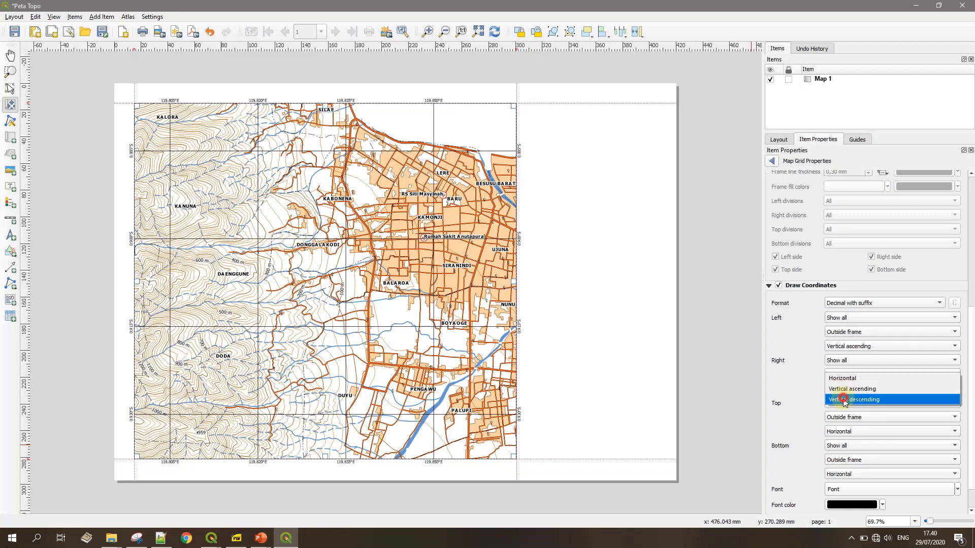
pyautogui.click(846, 401)
pyautogui.click(790, 394)
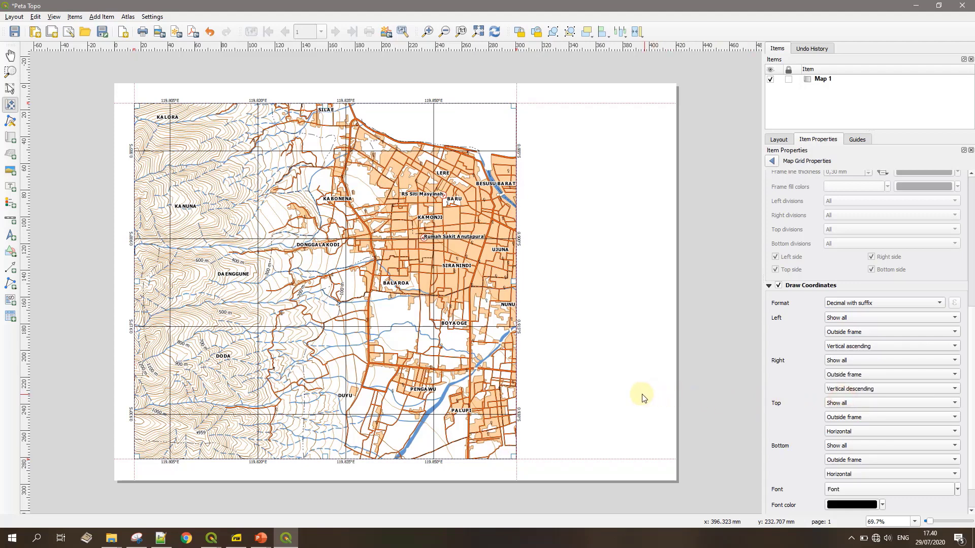
pyautogui.scroll(-2, 782, 392)
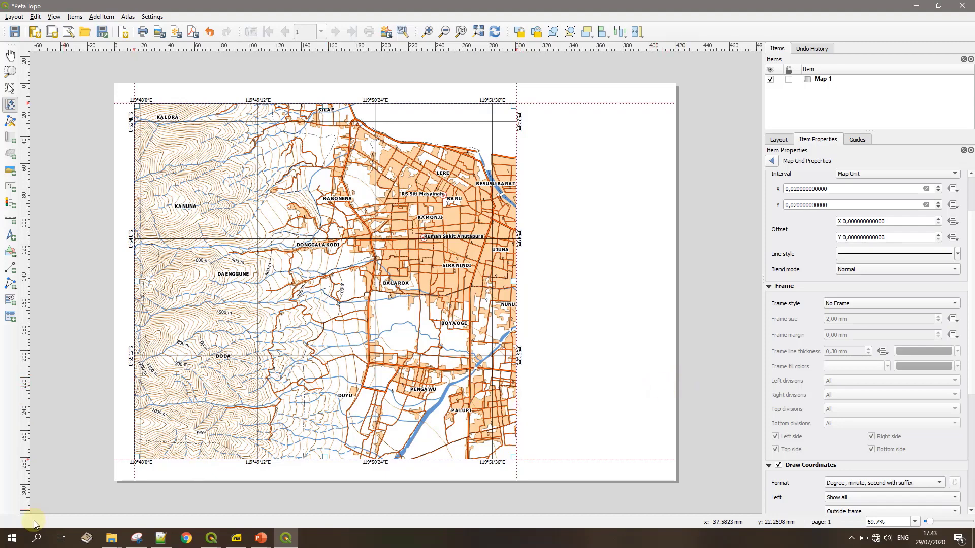
# - Draw a rectangle around the map that also encloses its coordinate labels
pyautogui.click(7, 254)
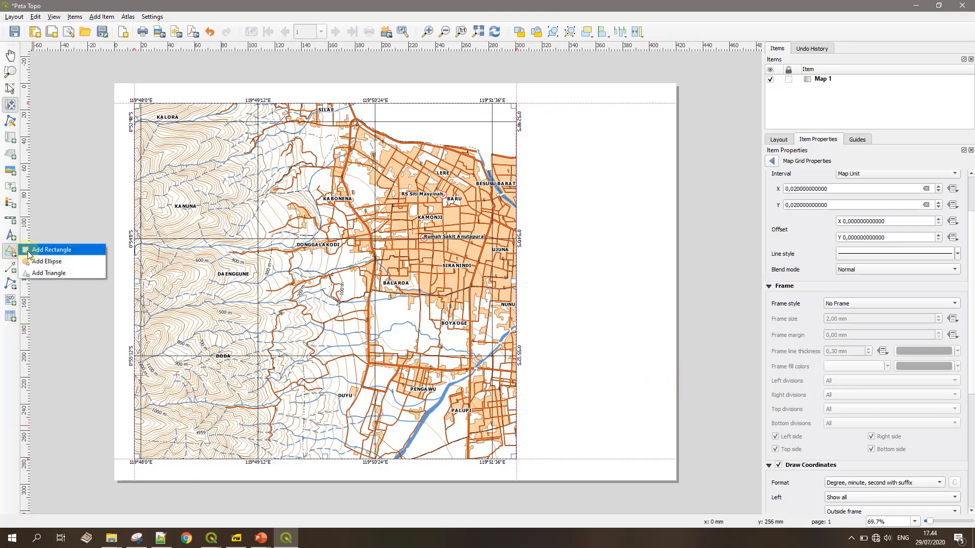
pyautogui.click(30, 251)
pyautogui.moveTo(124, 95); pyautogui.dragTo(525, 467)
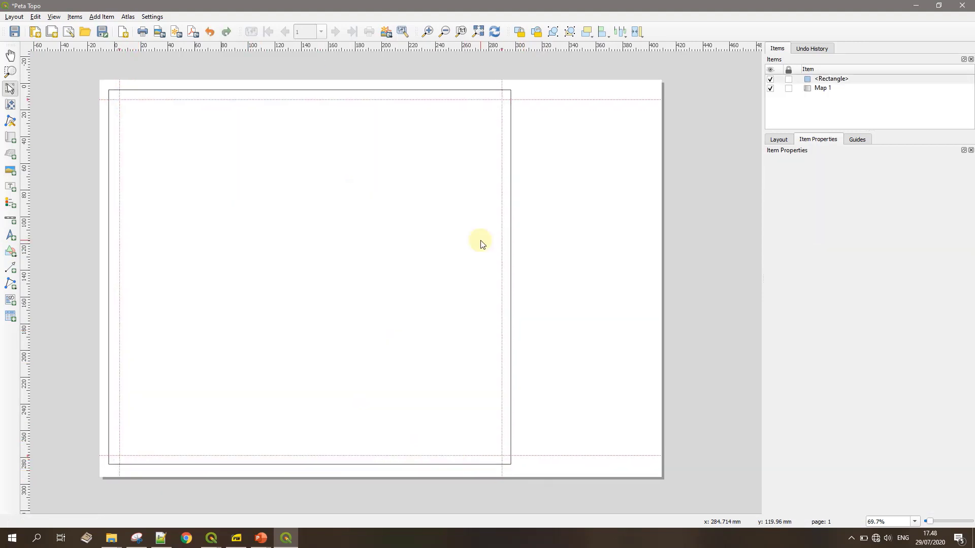
# - Make the simple fill of the rectangle transparent so that it acts as an outline around the map
pyautogui.click(480, 240)
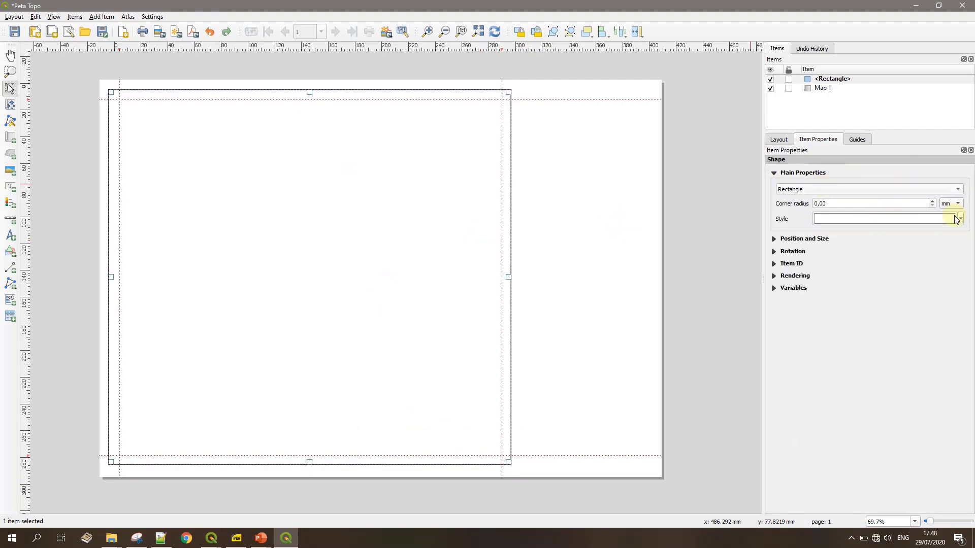
pyautogui.click(960, 219)
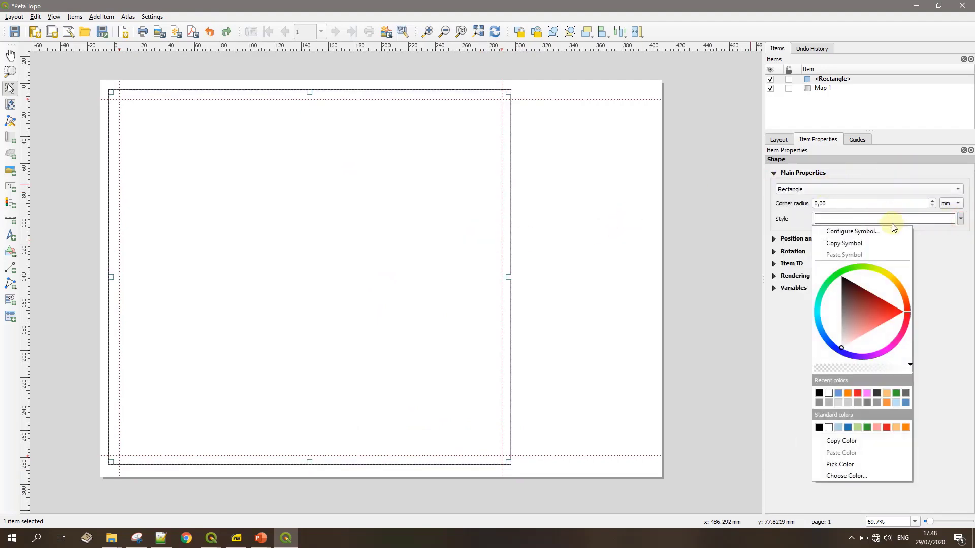
pyautogui.click(866, 232)
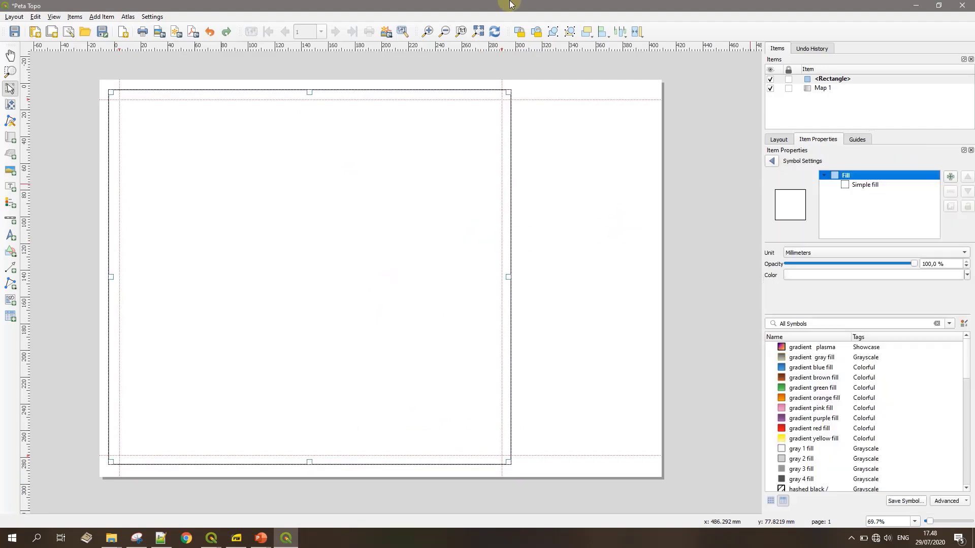
pyautogui.click(863, 185)
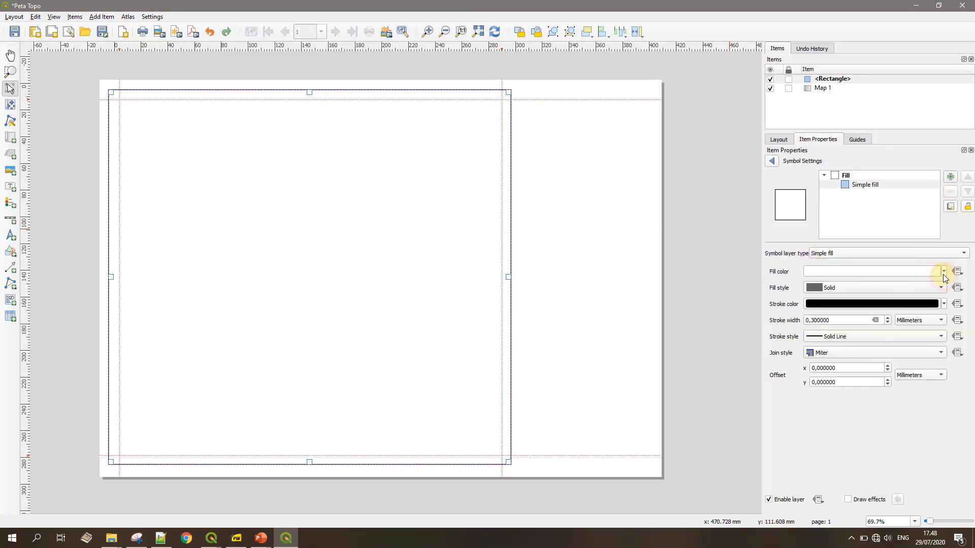
pyautogui.click(943, 272)
pyautogui.click(833, 283)
pyautogui.click(809, 89)
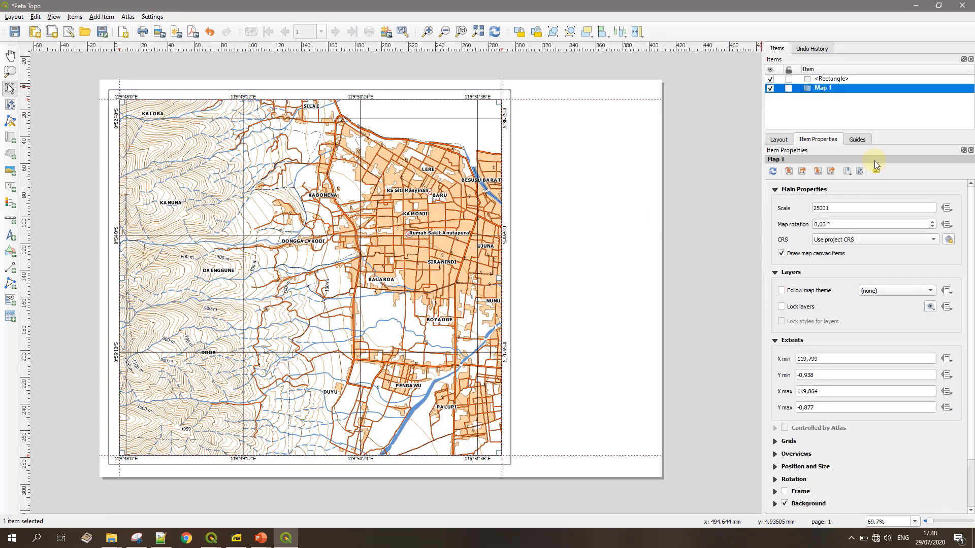
pyautogui.click(628, 370)
# - Add guides about 7.5 mm from the page's left edge and 5 mm from its top, and snap the rectangle's upper-left corner to them
pyautogui.click(107, 97)
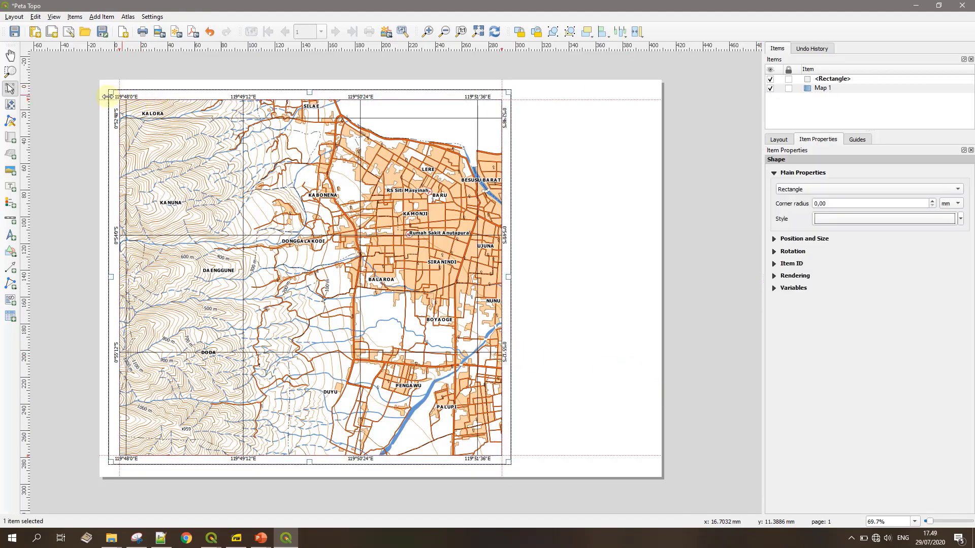
pyautogui.scroll(5, 107, 97)
pyautogui.scroll(-1, 153, 122)
pyautogui.moveTo(83, 75); pyautogui.dragTo(122, 79)
pyautogui.moveTo(29, 104); pyautogui.dragTo(123, 126)
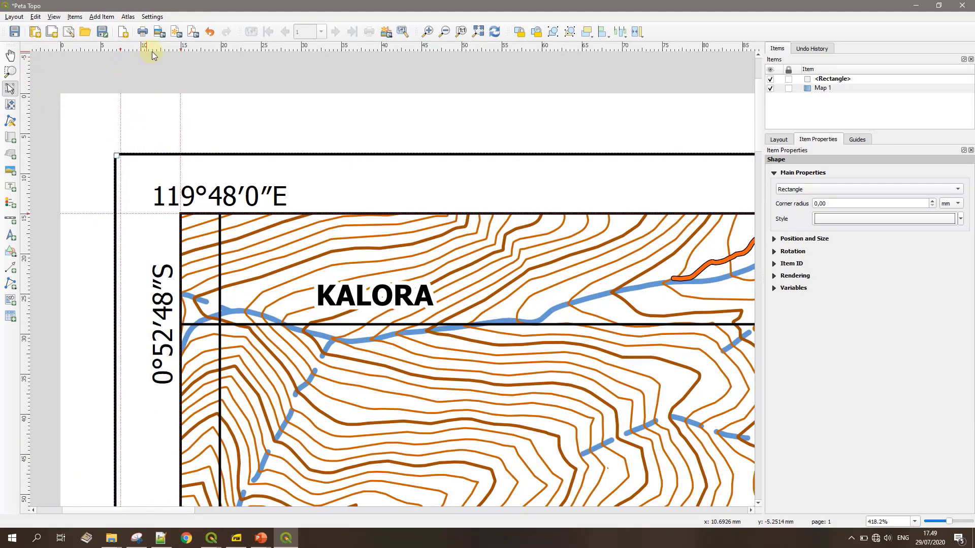
pyautogui.moveTo(146, 50); pyautogui.dragTo(122, 135)
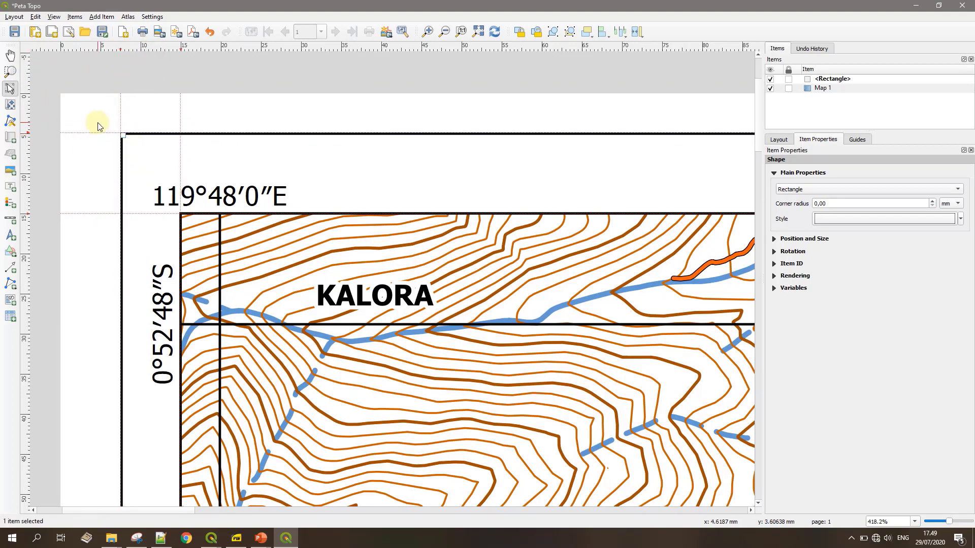
# - Add a horizontal guide at about 289 mm, just below the rectangle, and stretch the rectangle's lower edge to it
pyautogui.click(478, 32)
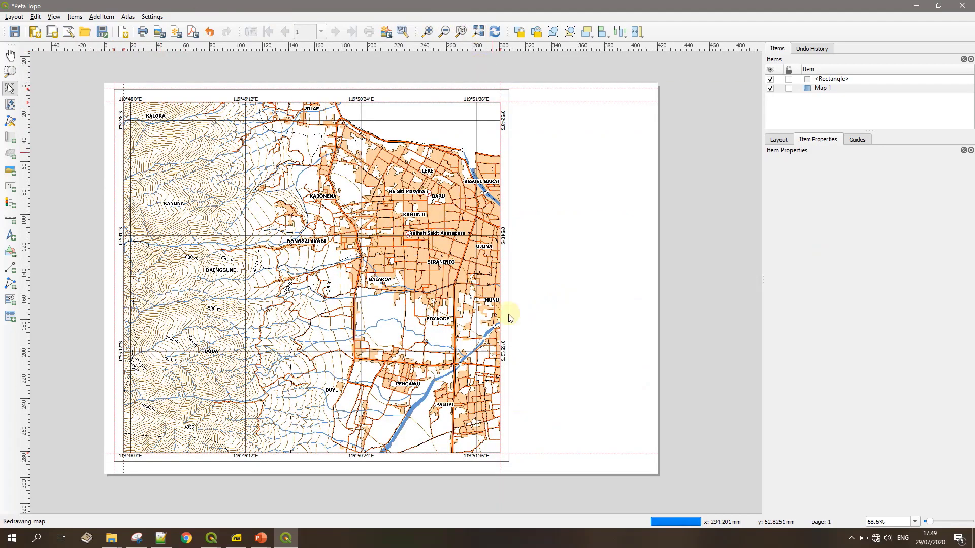
pyautogui.click(10, 72)
pyautogui.moveTo(470, 439); pyautogui.dragTo(530, 491)
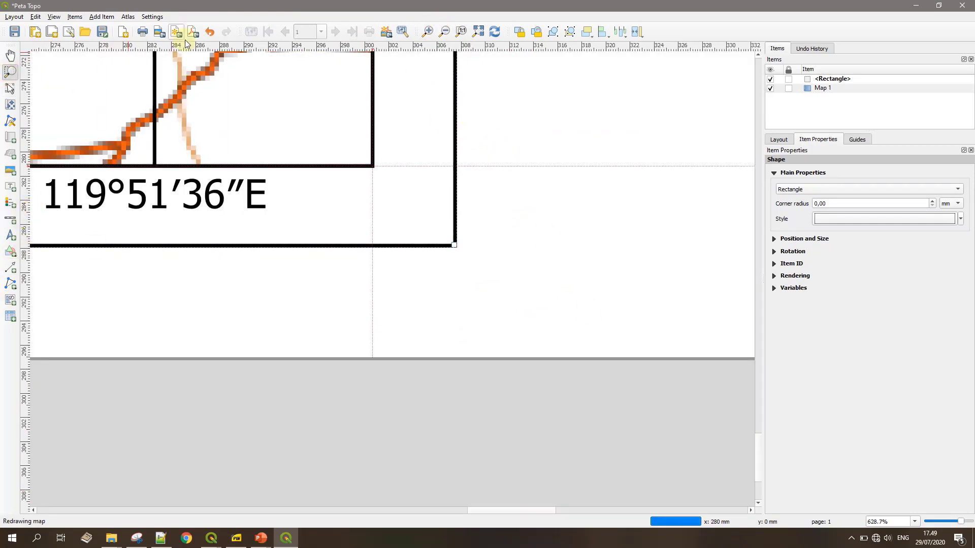
pyautogui.moveTo(186, 46); pyautogui.dragTo(127, 260)
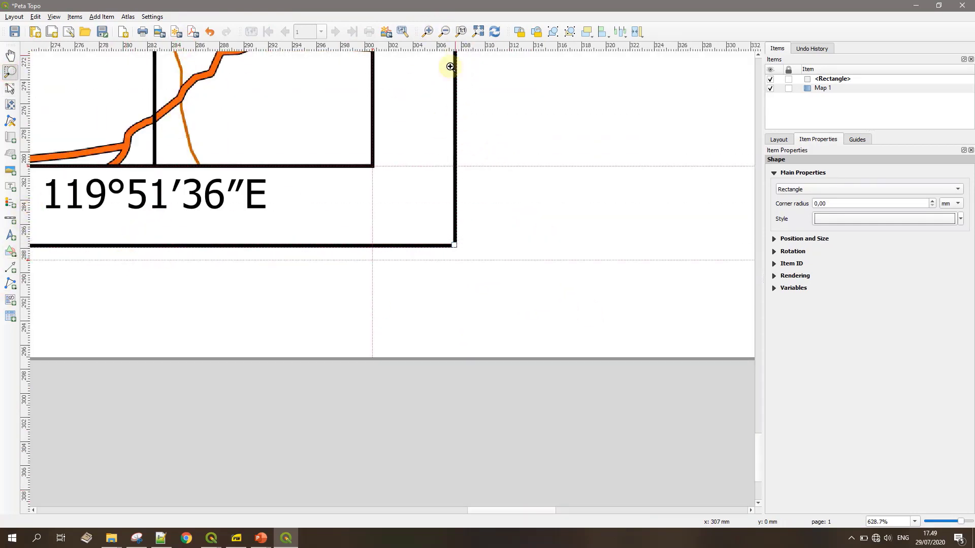
pyautogui.click(477, 32)
pyautogui.click(10, 89)
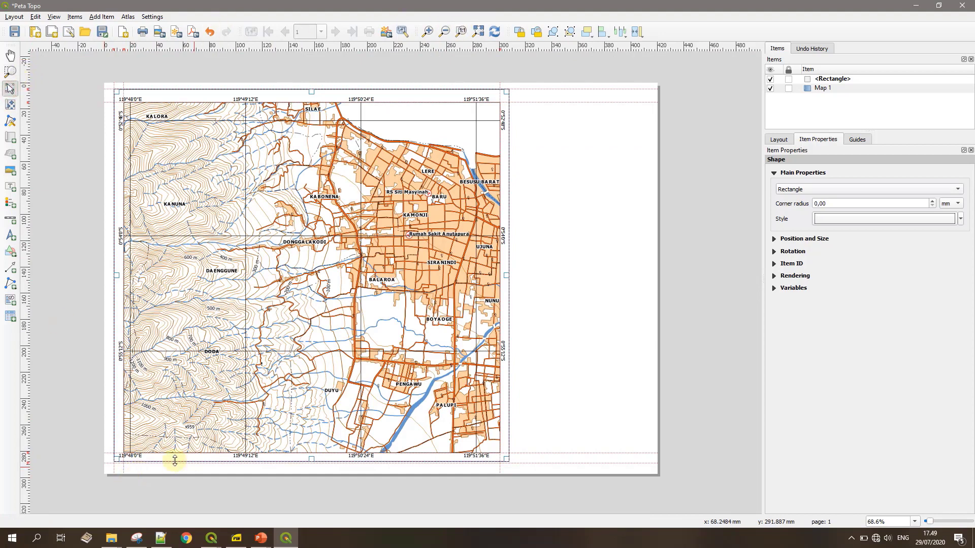
pyautogui.moveTo(116, 458); pyautogui.dragTo(119, 462)
pyautogui.moveTo(506, 274); pyautogui.dragTo(507, 273)
pyautogui.click(515, 277)
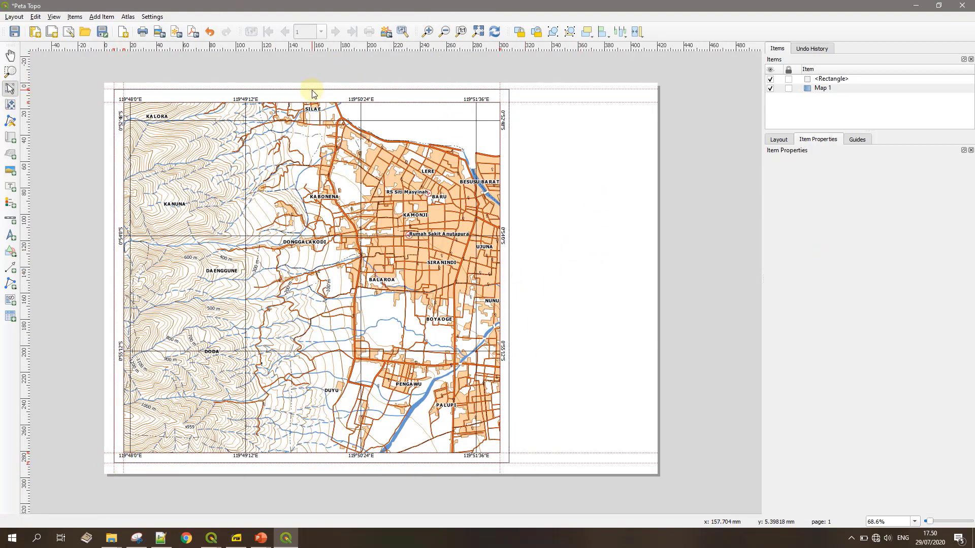
# - Move the upper horizontal guide down to about 7.5 mm and snap the rectangle's upper-left corner to it
pyautogui.click(289, 92)
pyautogui.scroll(5, 114, 90)
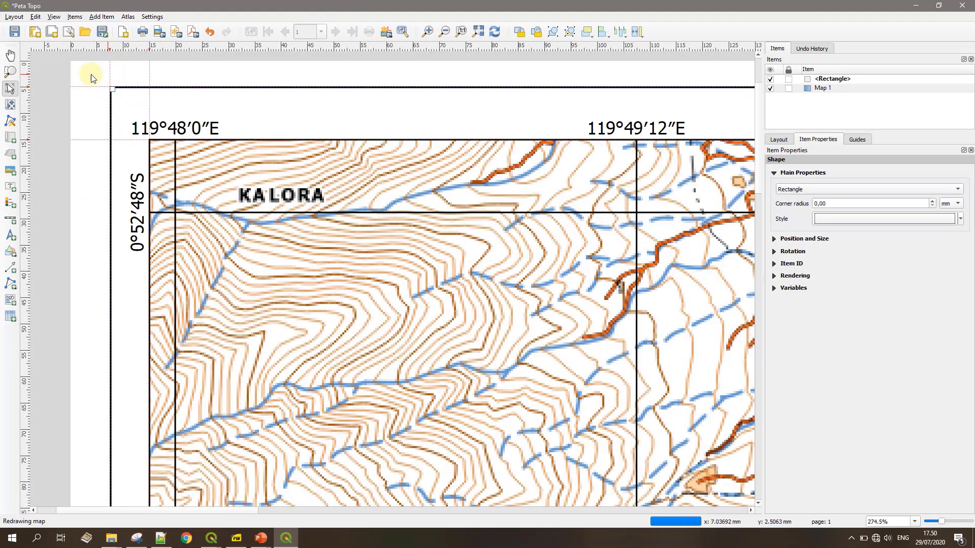
pyautogui.moveTo(26, 87); pyautogui.dragTo(26, 100)
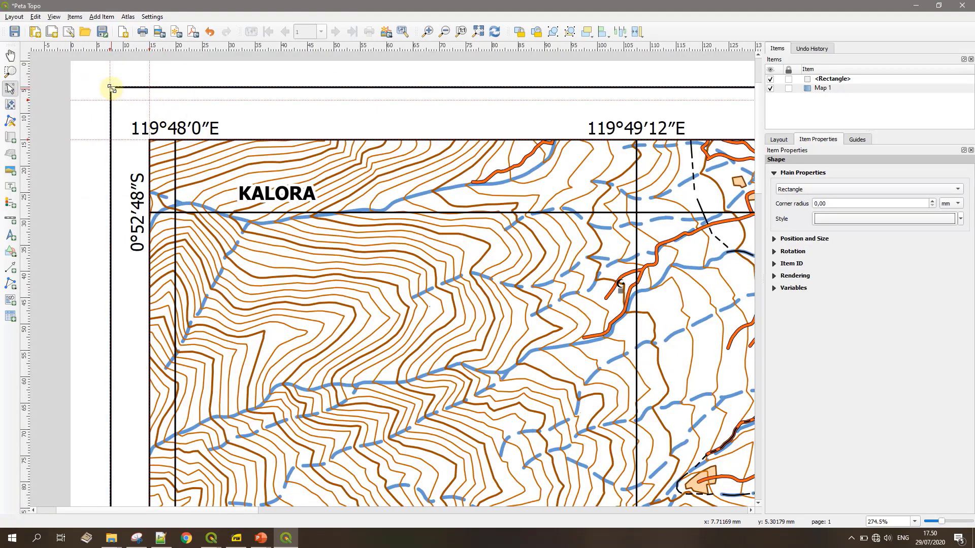
pyautogui.moveTo(112, 89); pyautogui.dragTo(107, 99)
pyautogui.click(95, 81)
pyautogui.click(477, 31)
pyautogui.click(595, 181)
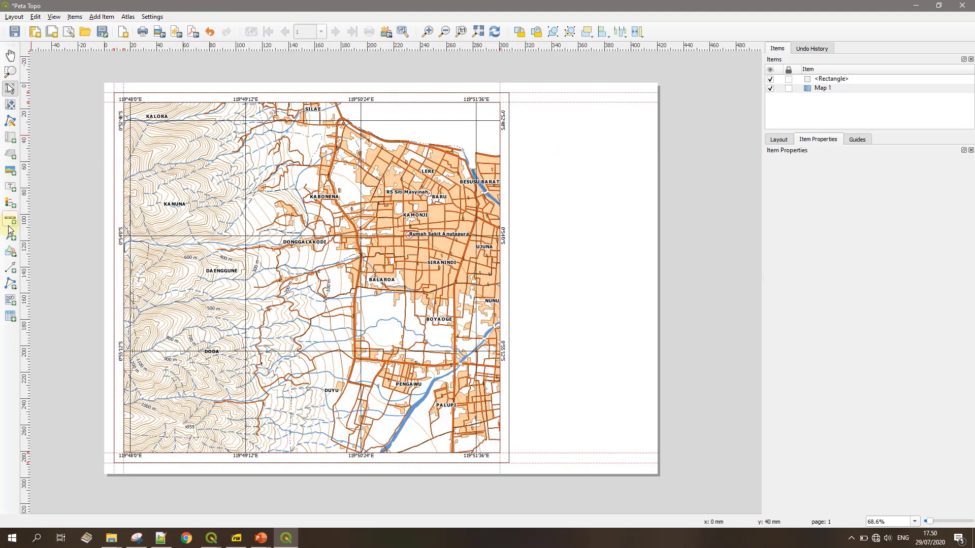
# - Add a label reading PETA TOPOGRAFI in the blank page area beside the map and shorten its box to title height
pyautogui.click(10, 186)
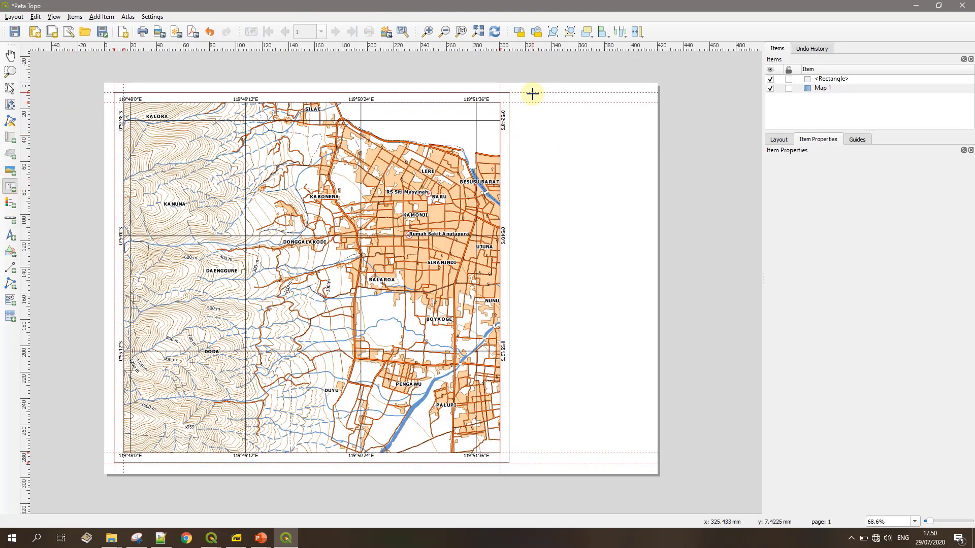
pyautogui.moveTo(532, 93); pyautogui.dragTo(630, 203)
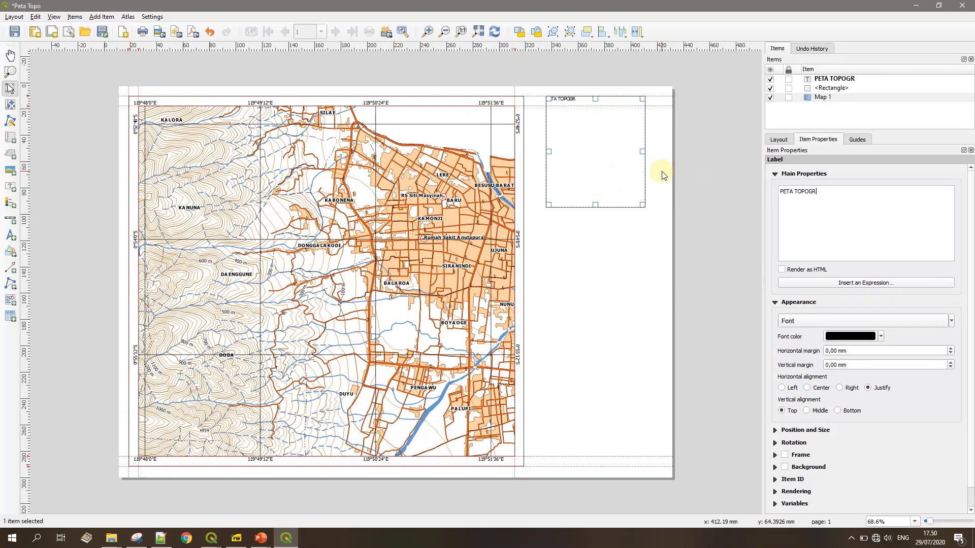
pyautogui.moveTo(594, 205); pyautogui.dragTo(595, 113)
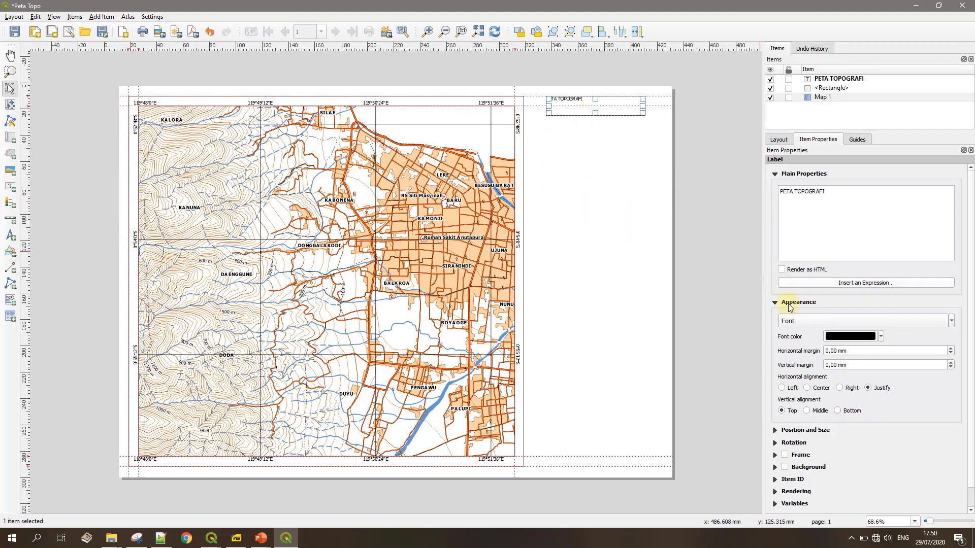
# - Set the font of the PETA TOPOGRAFI label to Arial at 13 pt
pyautogui.click(952, 320)
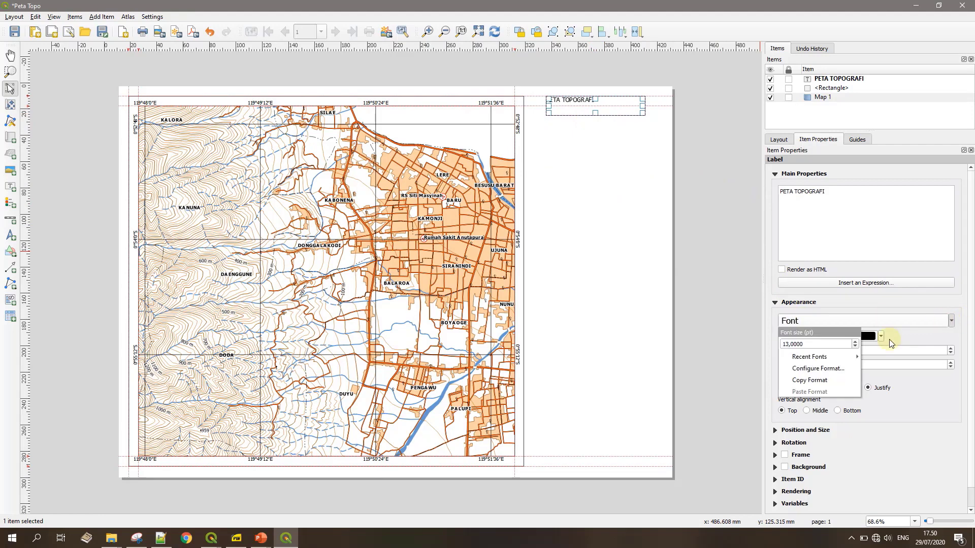
pyautogui.click(817, 369)
pyautogui.write('ar')
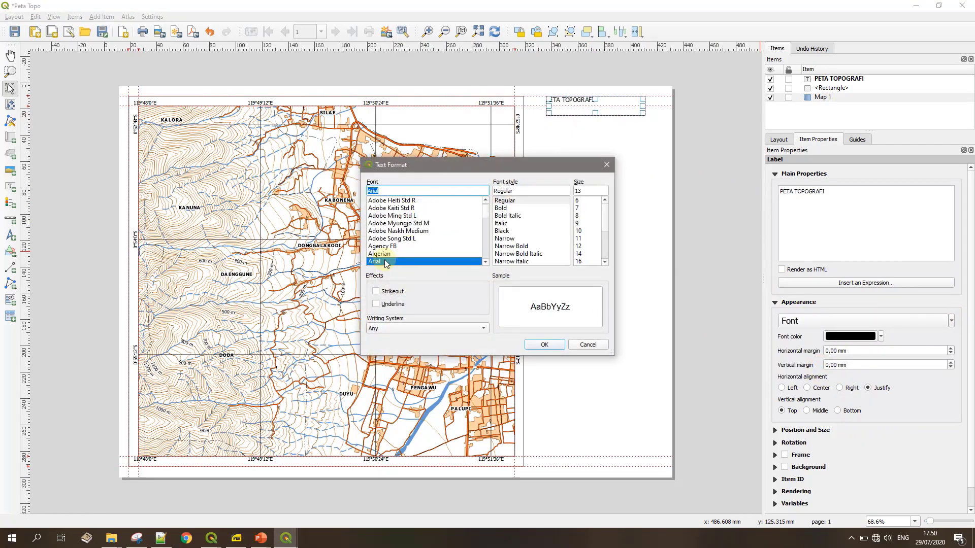
pyautogui.click(538, 344)
# - Make the PETA TOPOGRAFI label bold, enlarge its font and widen its box to fit the title
pyautogui.click(952, 321)
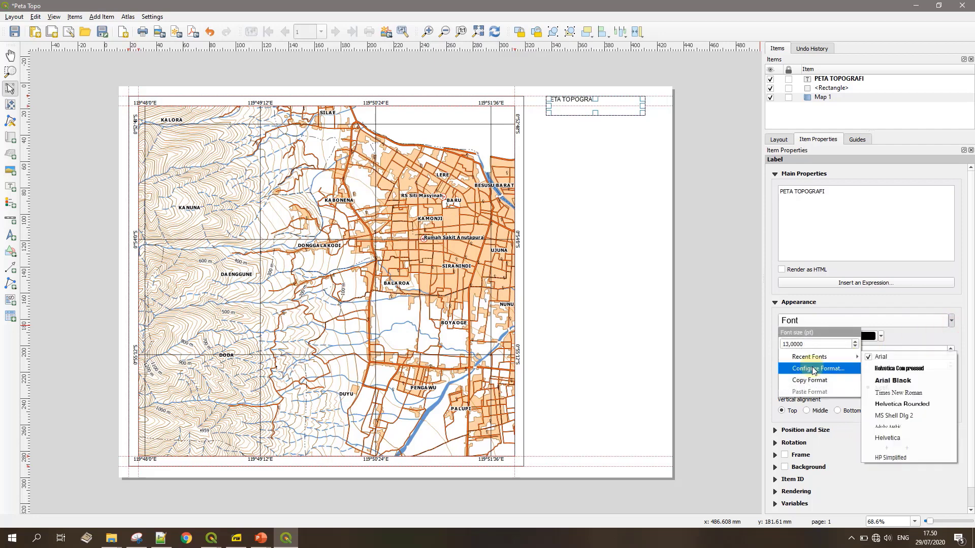
pyautogui.click(816, 370)
pyautogui.click(505, 208)
pyautogui.click(542, 346)
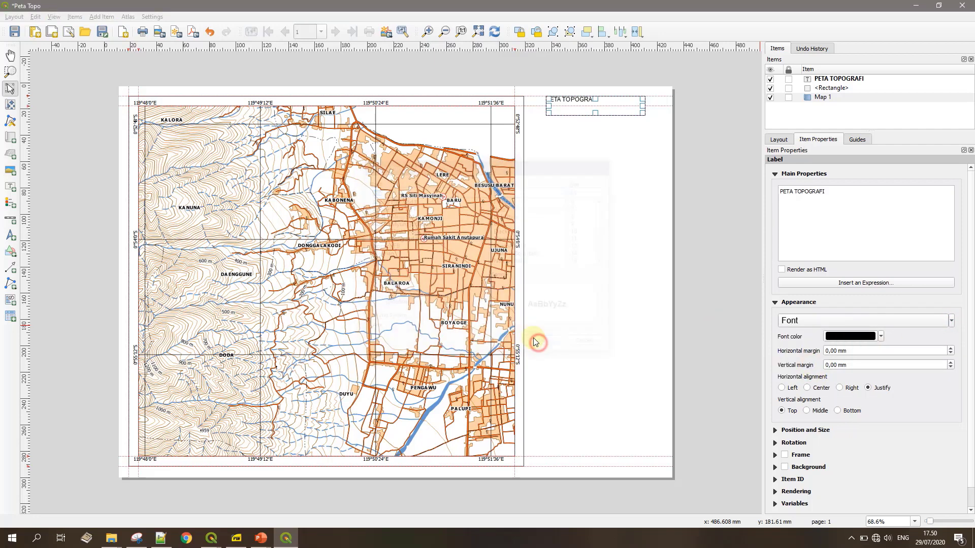
pyautogui.scroll(5, 829, 318)
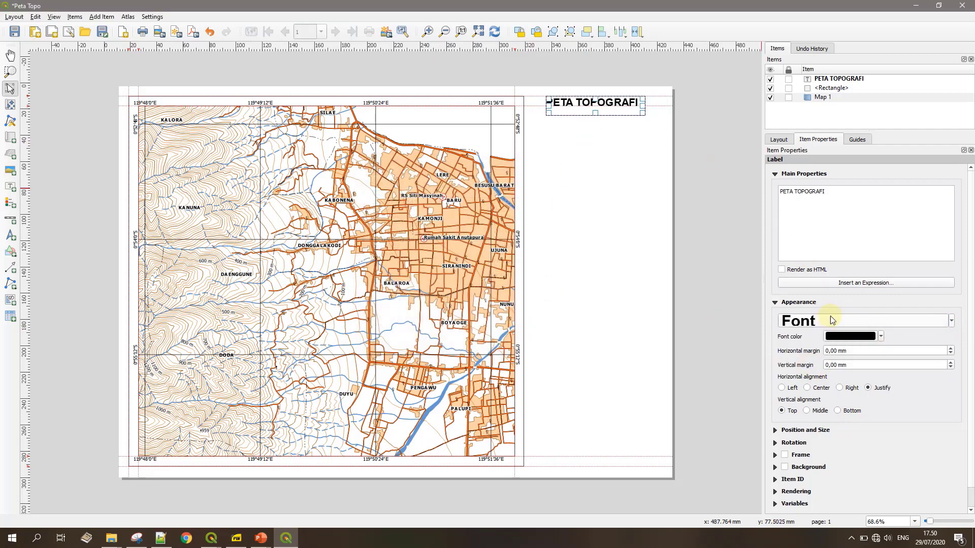
pyautogui.moveTo(642, 106); pyautogui.dragTo(658, 106)
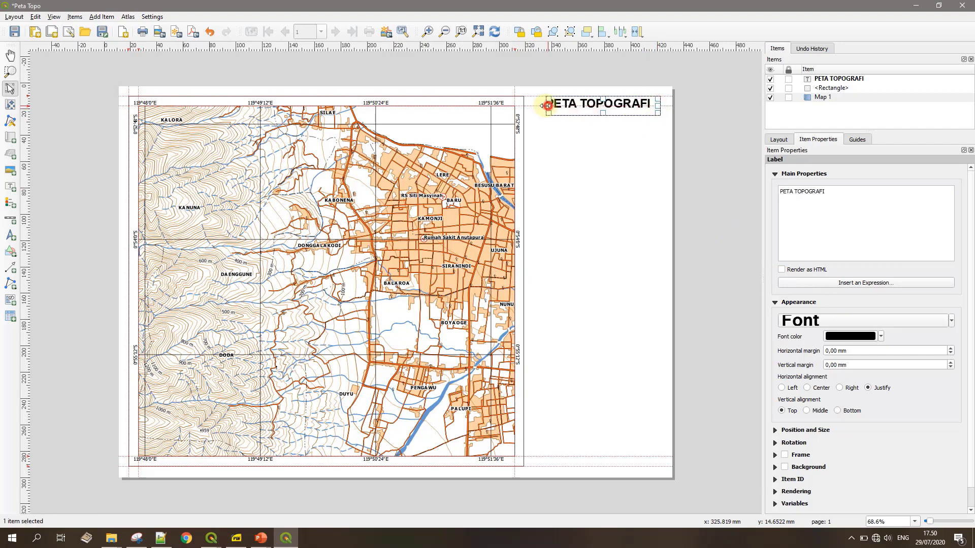
# - Widen the PETA TOPOGRAFI label box and align its text to the center horizontally and the middle vertically
pyautogui.moveTo(547, 106)
pyautogui.mouseDown()
pyautogui.moveTo(568, 116)
pyautogui.moveTo(581, 105)
pyautogui.moveTo(653, 175)
pyautogui.mouseUp()
pyautogui.click(806, 388)
pyautogui.click(806, 410)
pyautogui.click(653, 199)
# - Add a label reading WILAYAH SEKITAR KOTA PALU directly below the PETA TOPOGRAFI title and shorten its box
pyautogui.click(10, 186)
pyautogui.moveTo(842, 206); pyautogui.dragTo(727, 186)
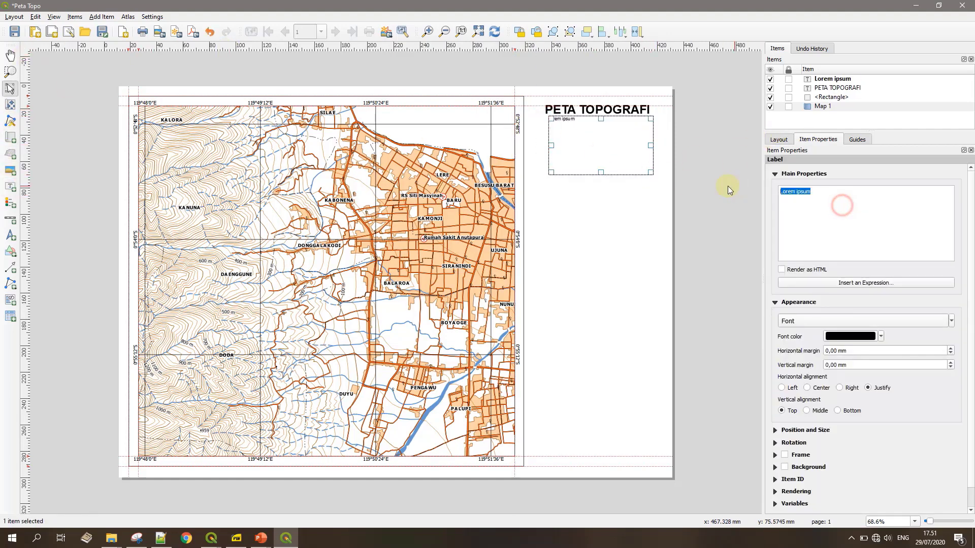
pyautogui.write('WILAYA')
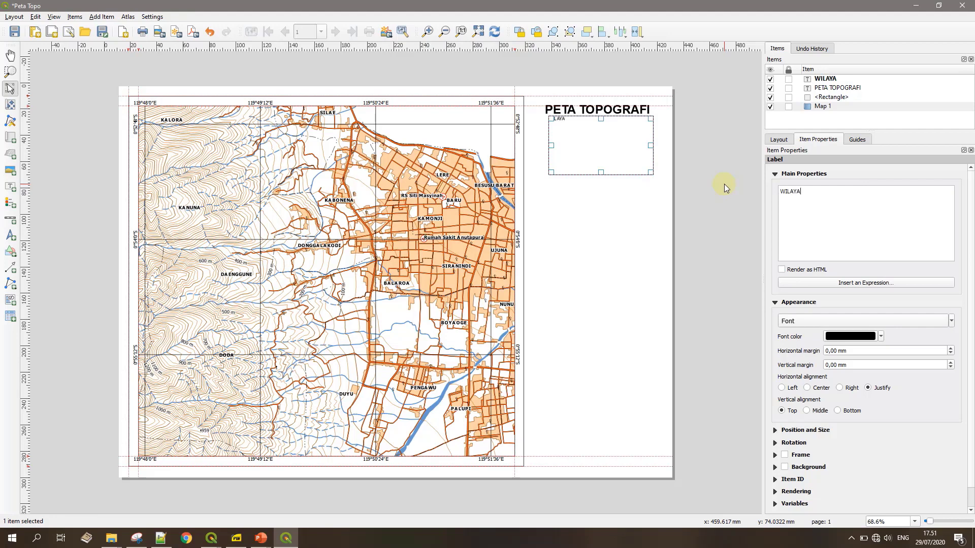
pyautogui.write('H SEKITAR KOTA PALU')
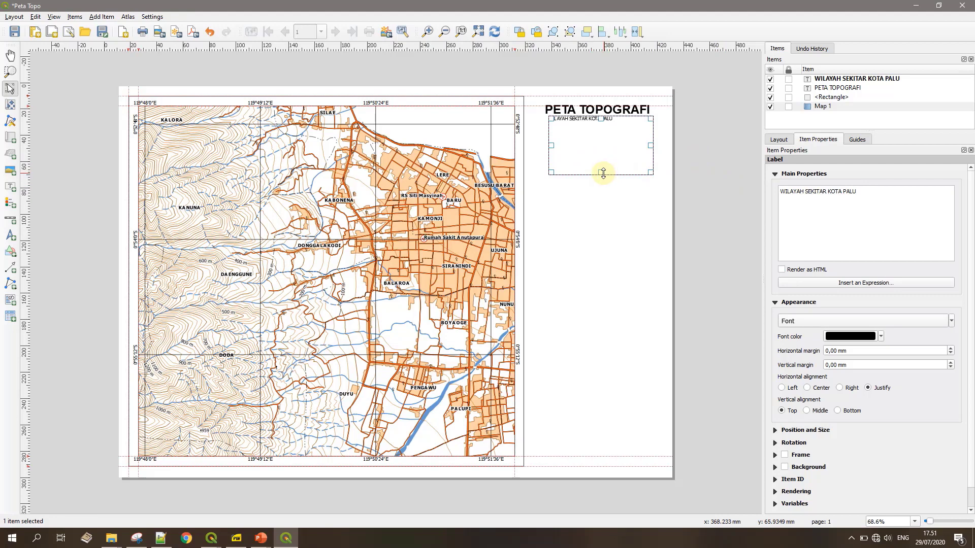
pyautogui.moveTo(600, 173); pyautogui.dragTo(601, 148)
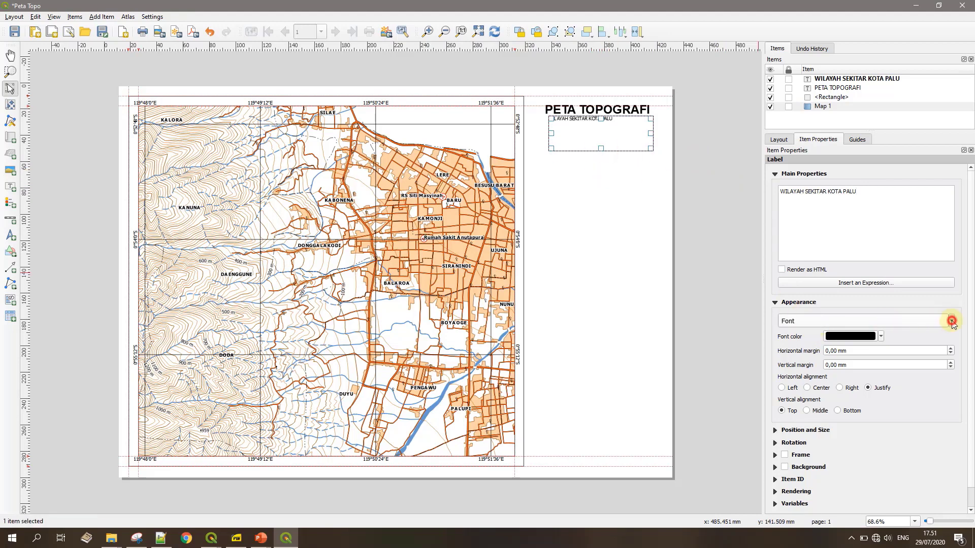
# - Set the WILAYAH SEKITAR KOTA PALU label to Arial Black at 15 pt and widen its box to fit one line
pyautogui.click(952, 322)
pyautogui.moveTo(850, 357)
pyautogui.click(887, 356)
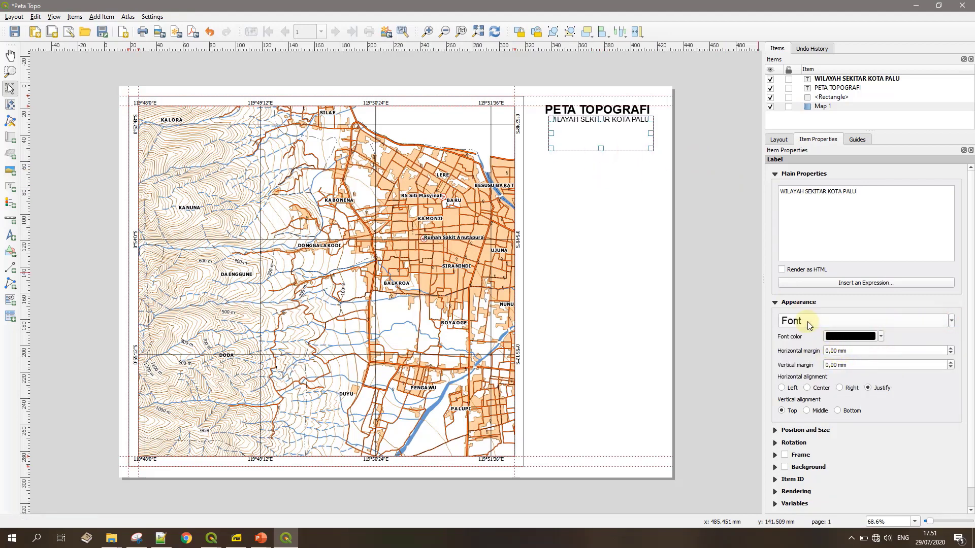
pyautogui.click(951, 321)
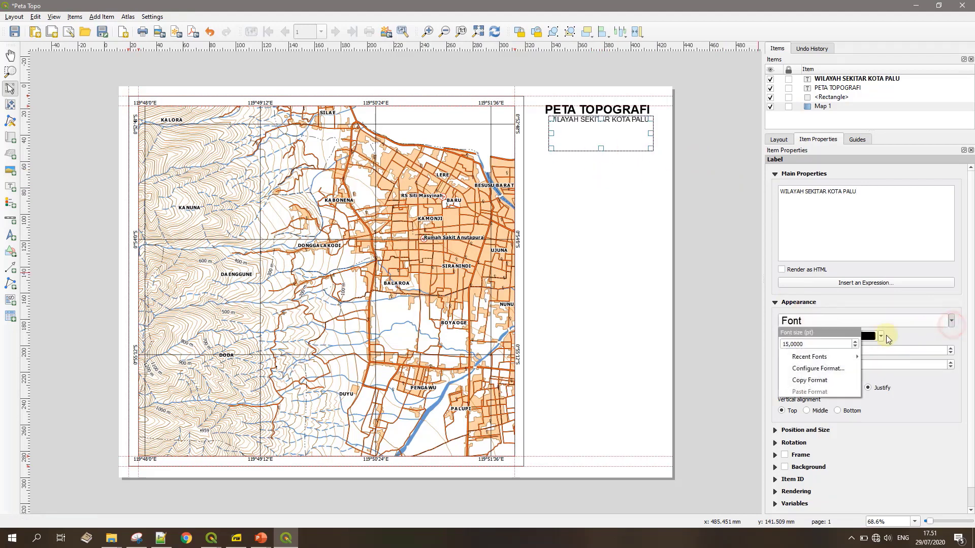
pyautogui.moveTo(843, 357)
pyautogui.click(865, 374)
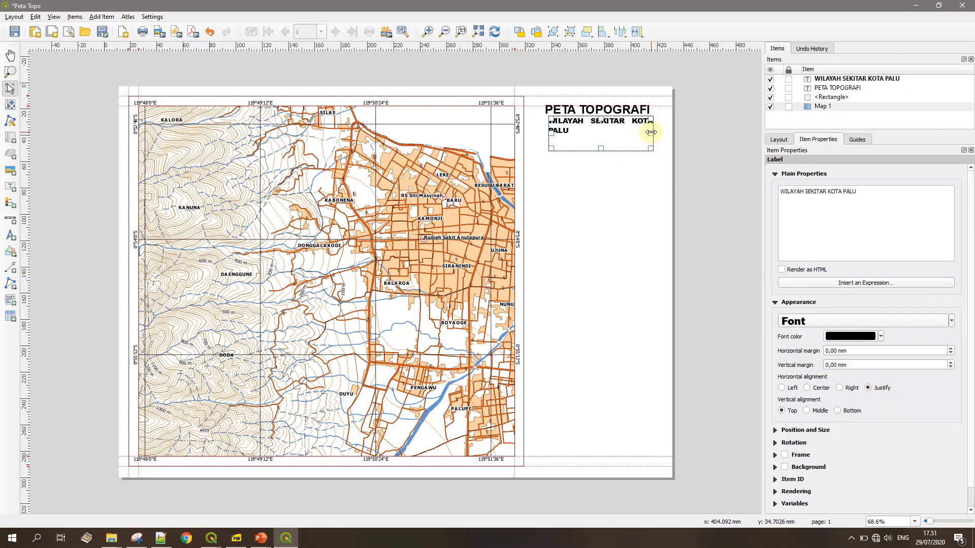
pyautogui.moveTo(651, 148); pyautogui.dragTo(657, 148)
pyautogui.moveTo(549, 133); pyautogui.dragTo(537, 132)
# - Change the font of the PETA TOPOGRAFI title to Arial Black
pyautogui.click(569, 109)
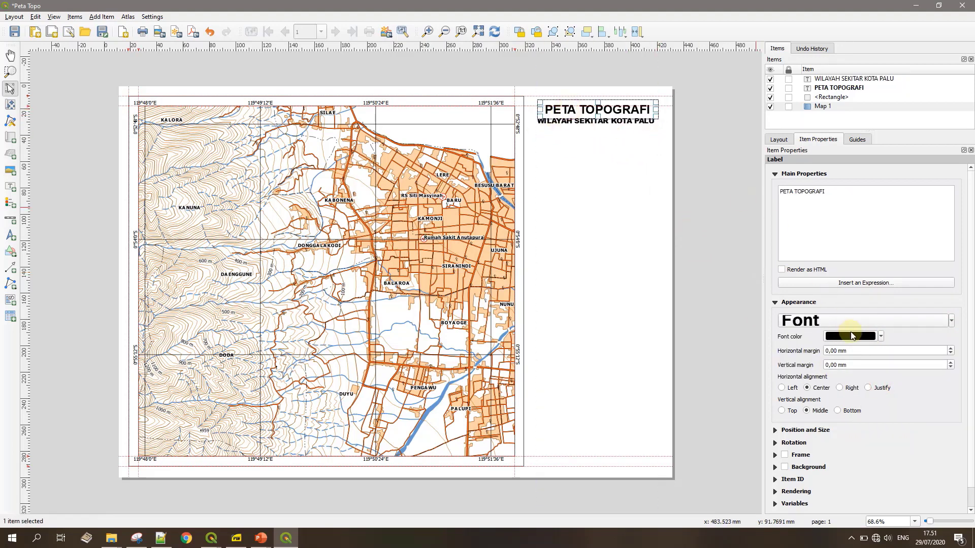
pyautogui.click(951, 321)
pyautogui.moveTo(852, 357)
pyautogui.click(884, 380)
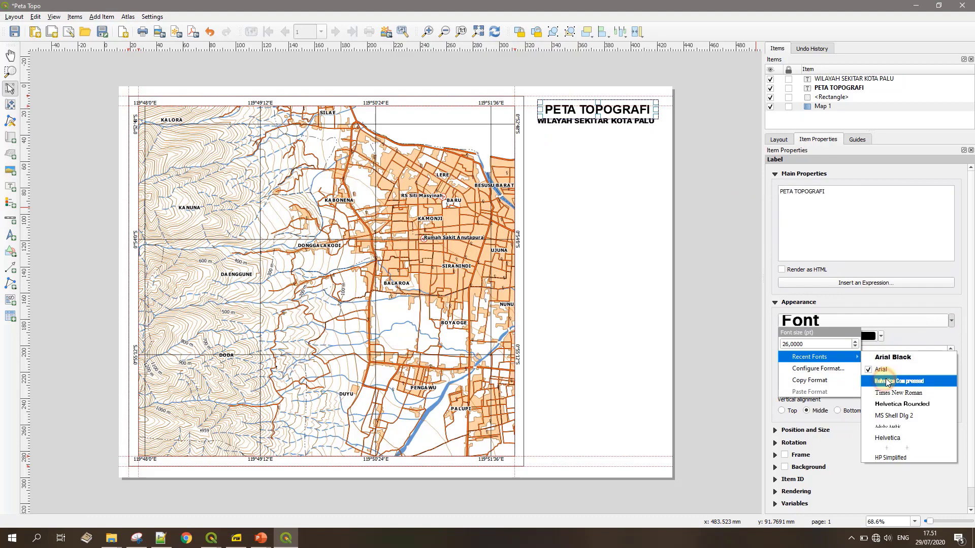
pyautogui.click(600, 146)
pyautogui.click(674, 131)
# - Center the WILAYAH SEKITAR KOTA PALU text horizontally, align it to the top vertically and reduce its box to one line's height
pyautogui.click(574, 123)
pyautogui.scroll(3, 577, 121)
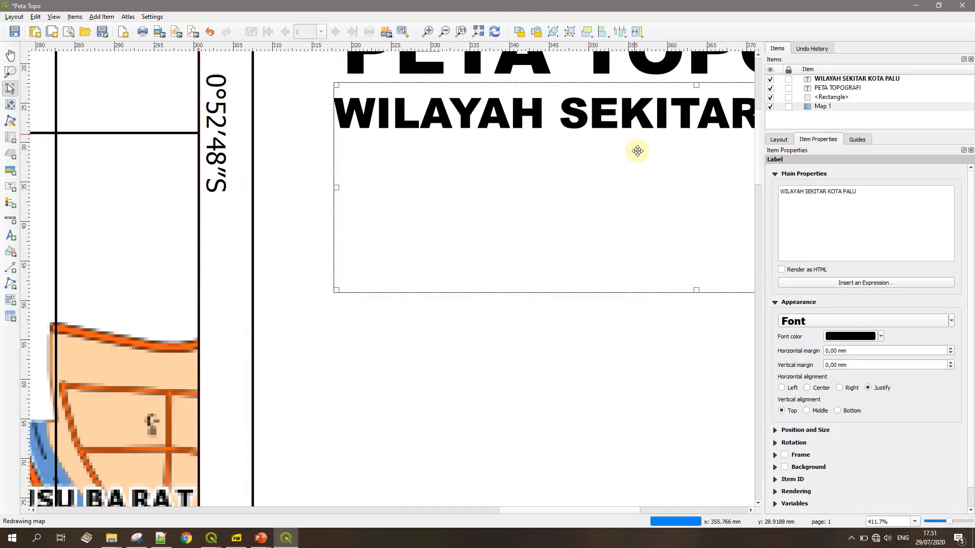
pyautogui.scroll(-1, 636, 139)
pyautogui.click(806, 410)
pyautogui.click(813, 387)
pyautogui.scroll(-3, 648, 305)
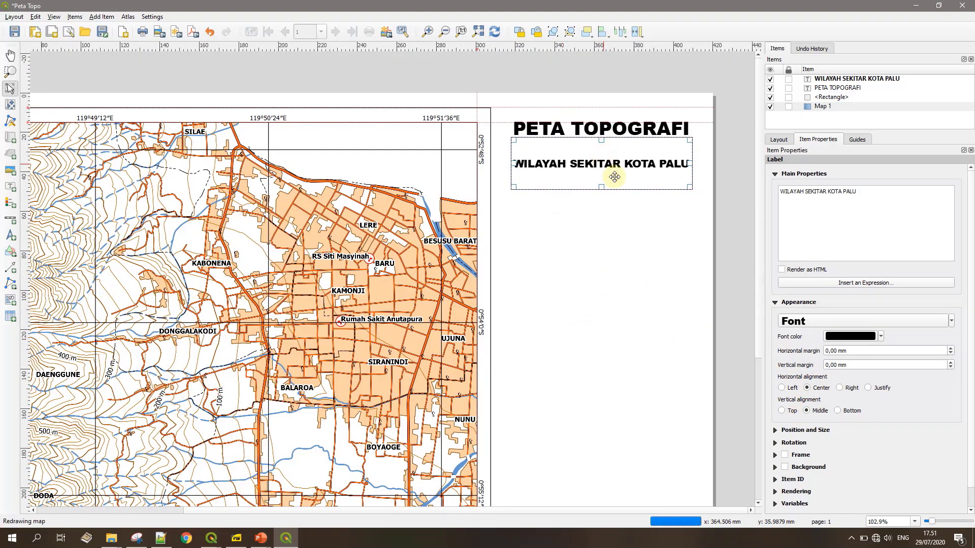
pyautogui.click(781, 410)
pyautogui.moveTo(601, 186); pyautogui.dragTo(610, 147)
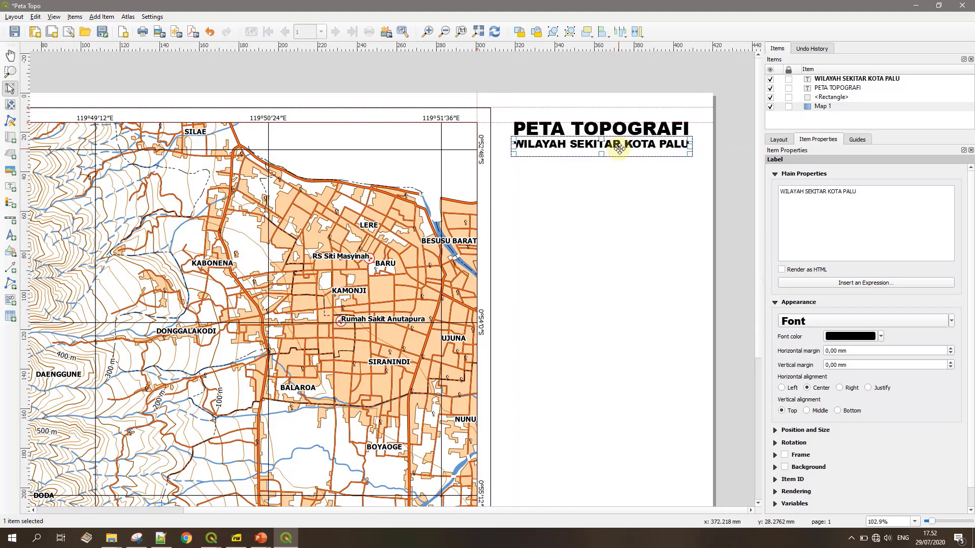
pyautogui.click(646, 218)
pyautogui.scroll(-3, 642, 219)
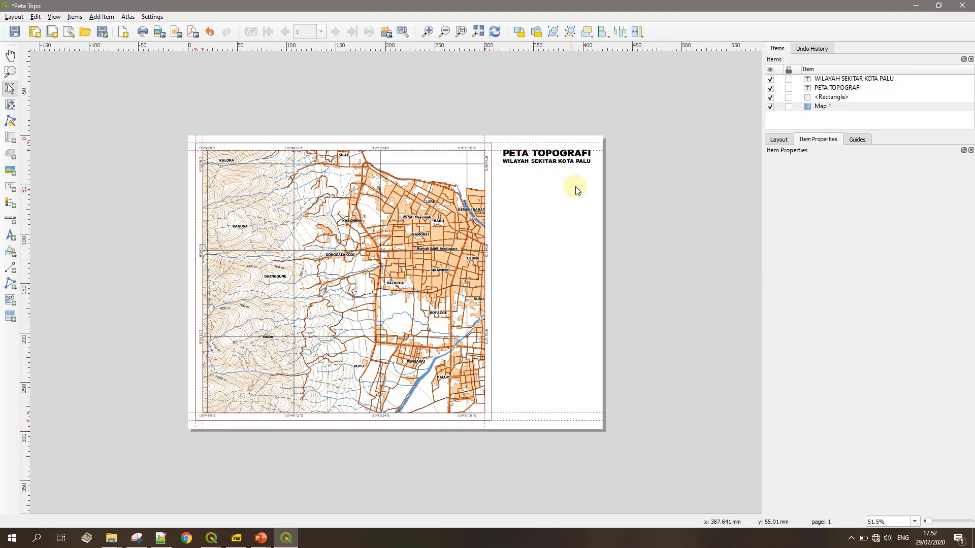
# - Add a north arrow below the subtitle, using the NorthArrow_04 symbol with a black fill
pyautogui.click(9, 234)
pyautogui.moveTo(530, 171)
pyautogui.mouseDown()
pyautogui.moveTo(552, 198)
pyautogui.moveTo(539, 181)
pyautogui.mouseUp()
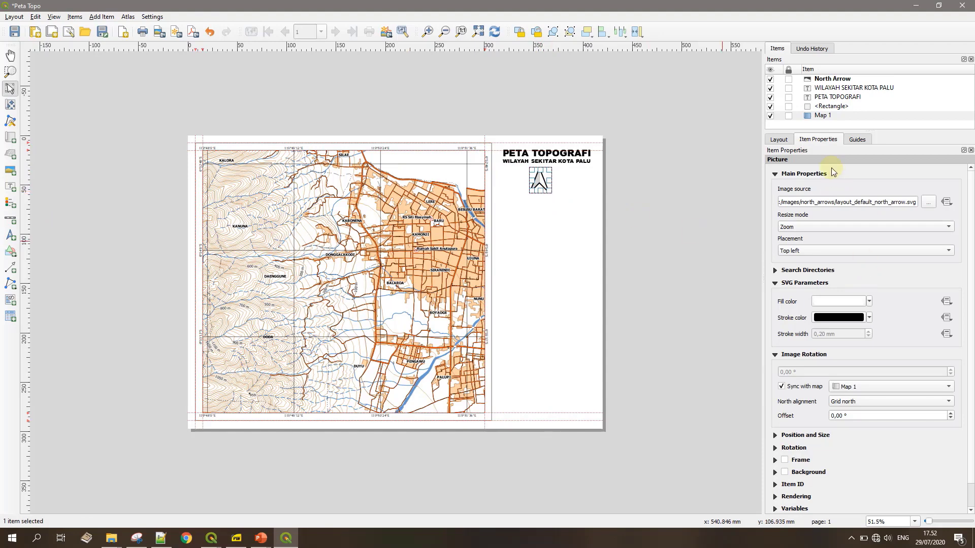
pyautogui.click(775, 272)
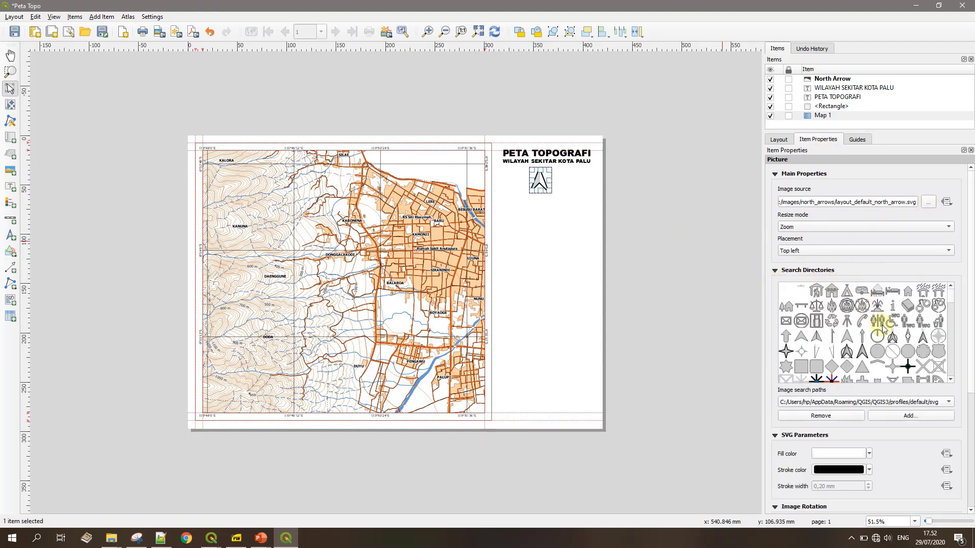
pyautogui.click(922, 336)
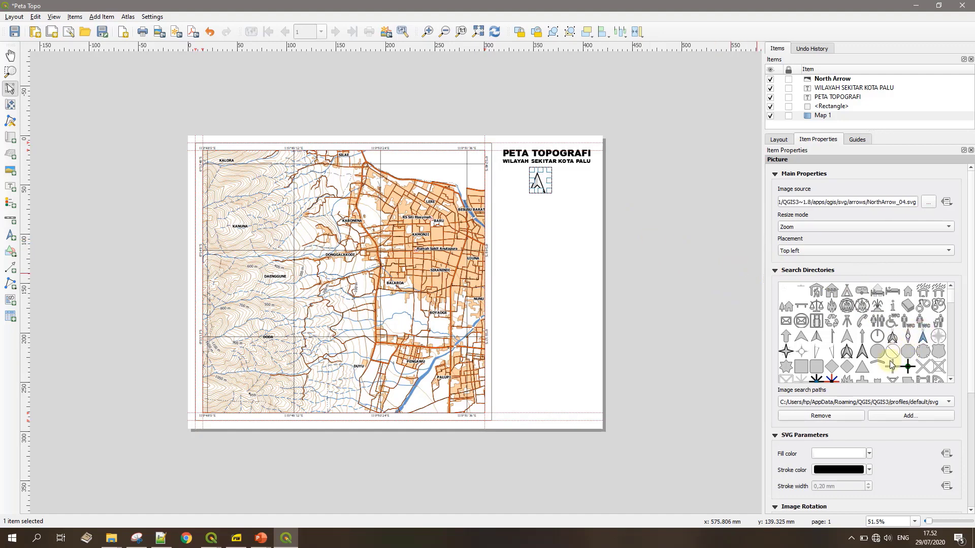
pyautogui.click(868, 453)
pyautogui.click(818, 459)
pyautogui.click(557, 192)
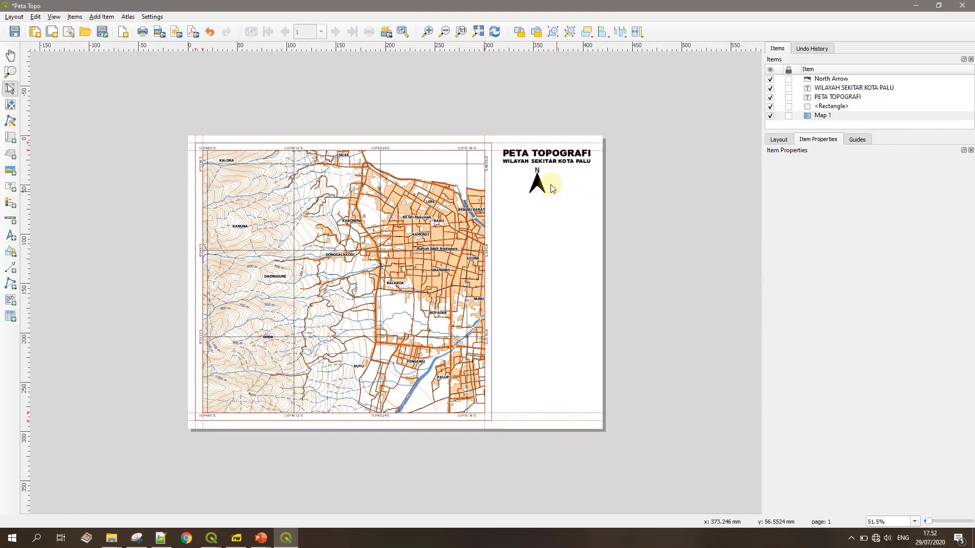
# - Move the north arrow to roughly beneath the middle of the subtitle and check its placement
pyautogui.click(553, 188)
pyautogui.scroll(2, 570, 183)
pyautogui.click(576, 242)
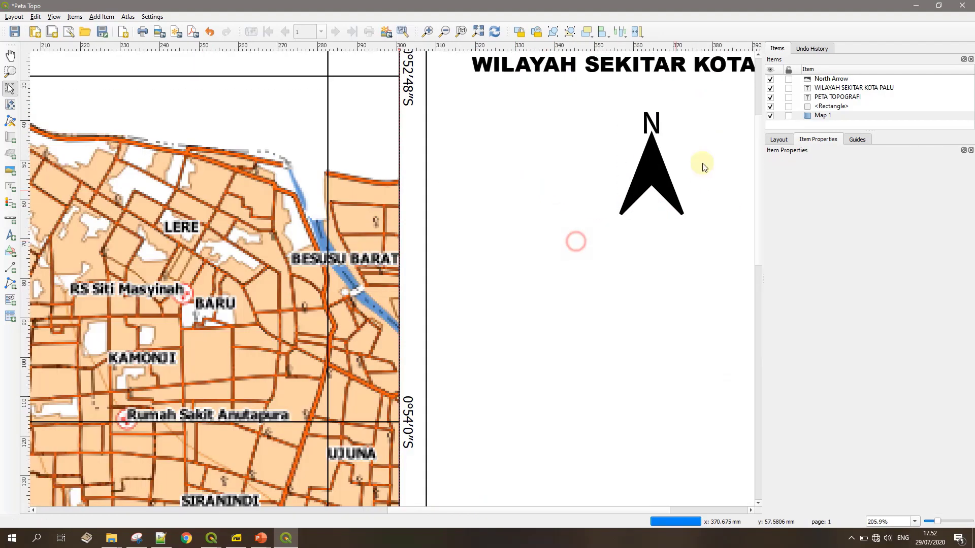
pyautogui.moveTo(638, 183); pyautogui.dragTo(533, 227)
pyautogui.click(544, 180)
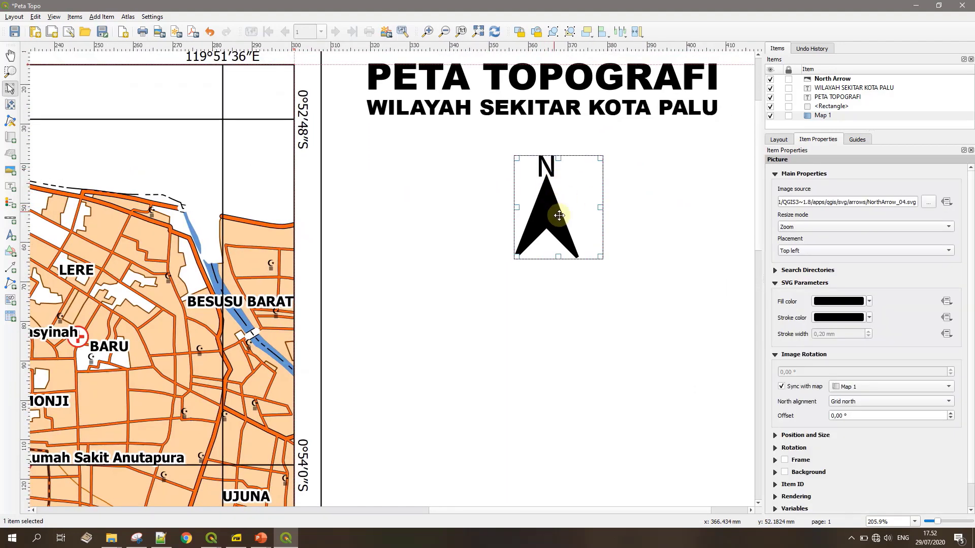
pyautogui.click(683, 225)
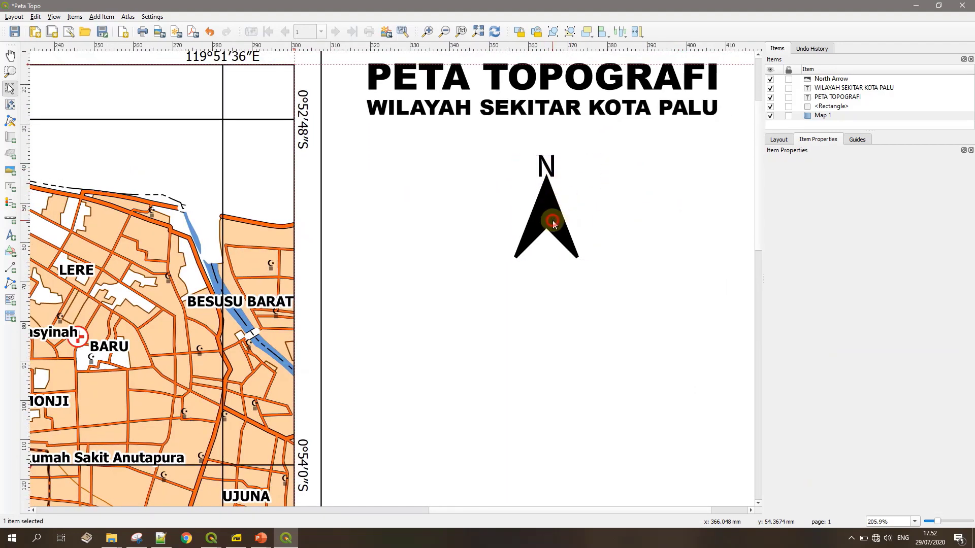
pyautogui.click(552, 221)
pyautogui.scroll(-1, 552, 220)
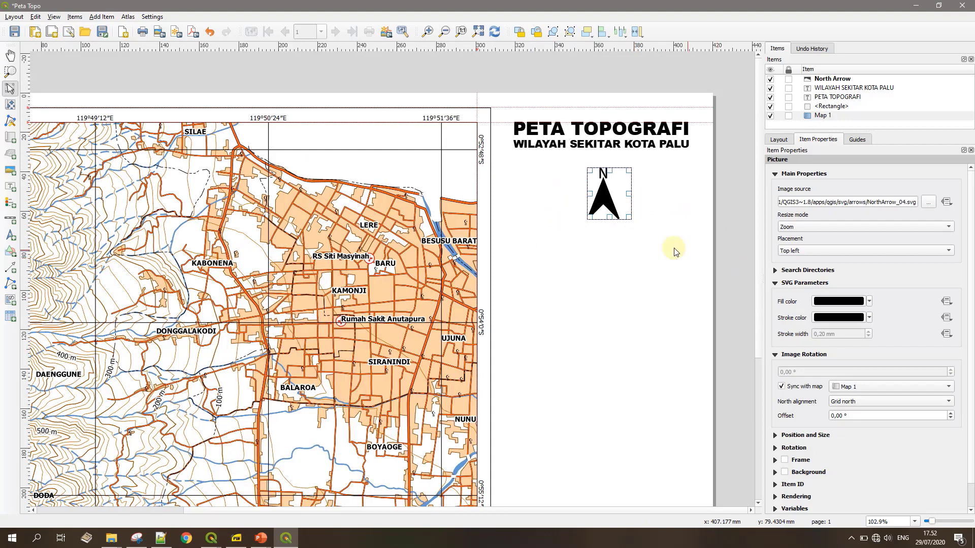
pyautogui.click(583, 267)
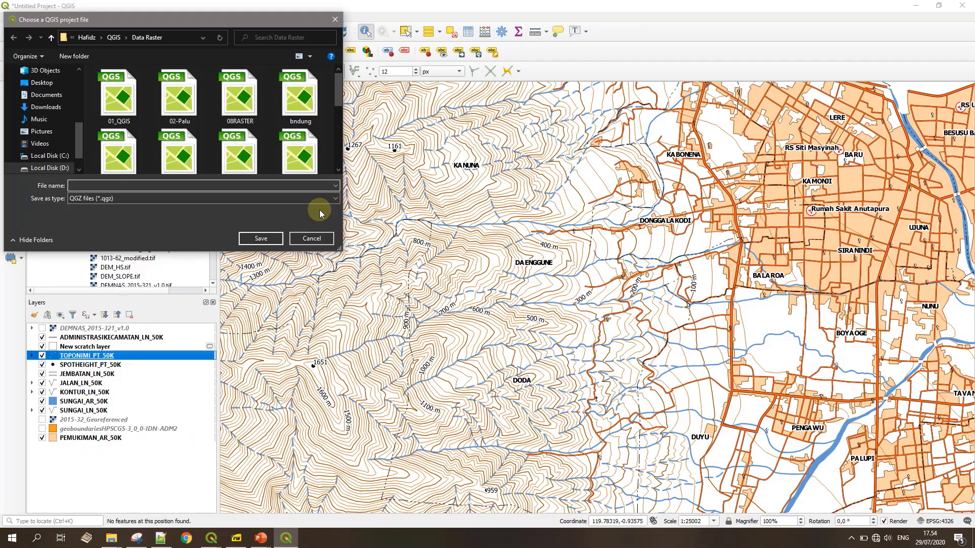
# - Save the QGIS project in the Data Raster folder as PETA TOPO
pyautogui.write('PETA TOPO')
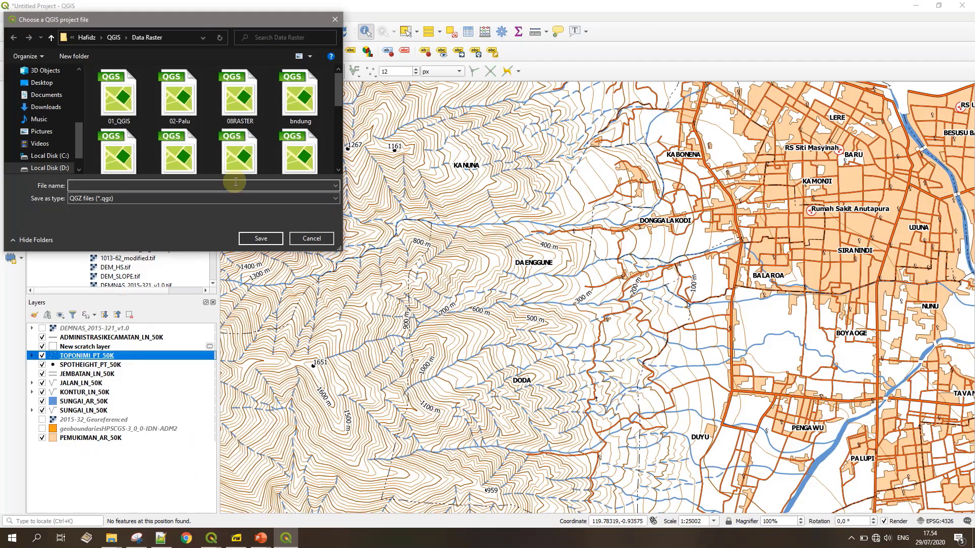
pyautogui.click(260, 238)
# - Nudge the north arrow slightly so that it sits centered under the title text
pyautogui.moveTo(601, 201); pyautogui.dragTo(594, 202)
pyautogui.click(614, 208)
# - Add a scale bar for Map 1 below the north arrow and set its units to Kilometers
pyautogui.click(10, 219)
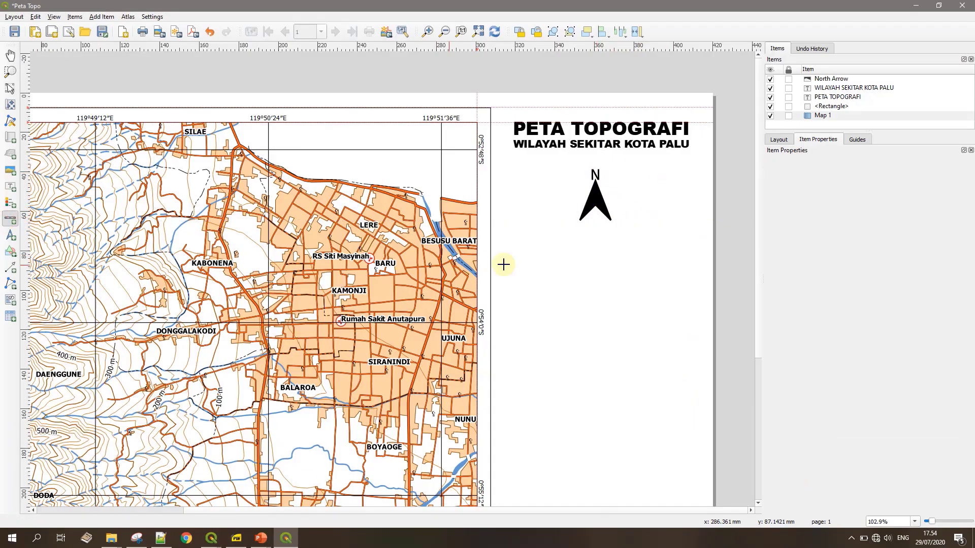
pyautogui.moveTo(523, 237); pyautogui.dragTo(678, 266)
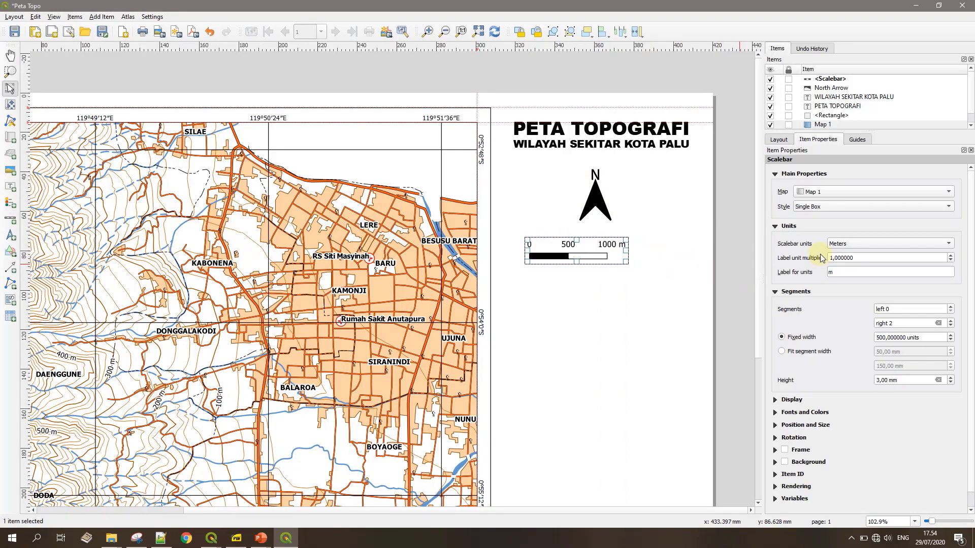
pyautogui.click(858, 243)
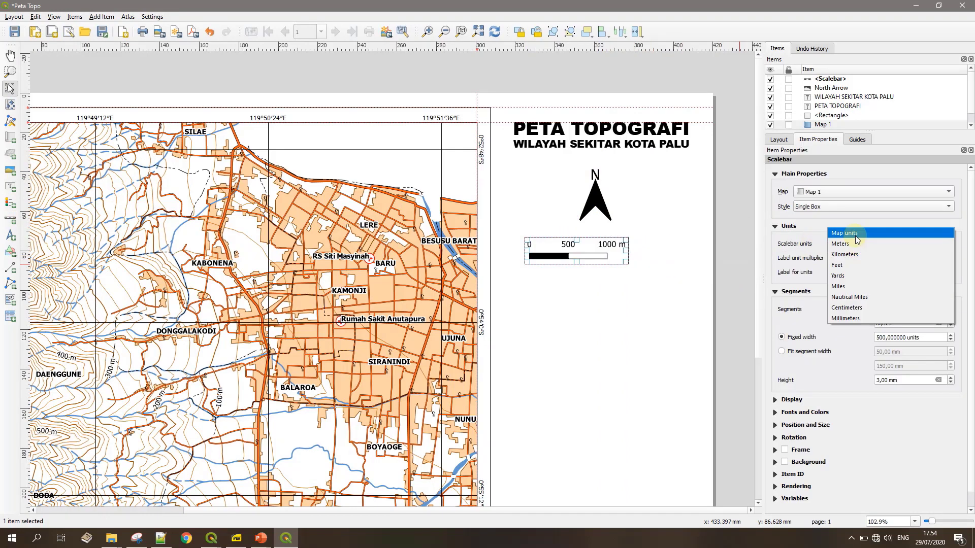
pyautogui.click(856, 255)
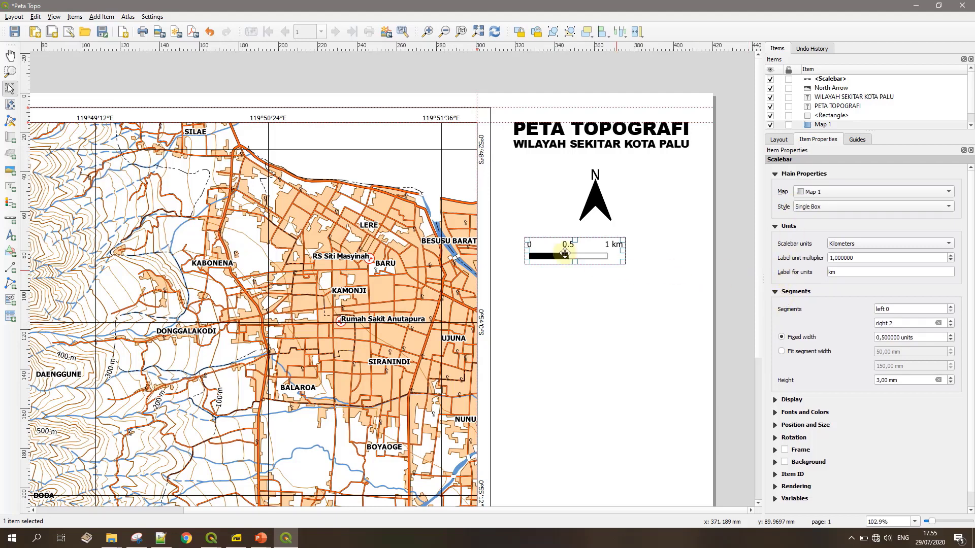
# - Move the scale bar sideways so that its bar is centered beneath the north arrow
pyautogui.moveTo(563, 253); pyautogui.dragTo(590, 249)
pyautogui.click(630, 285)
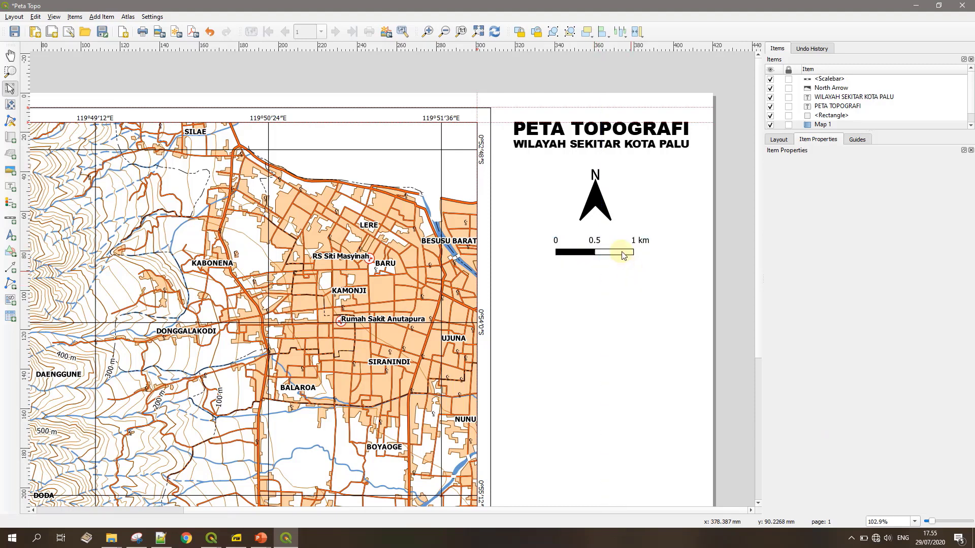
pyautogui.click(598, 210)
pyautogui.click(661, 304)
# - Try the scale bar's vertical label placement options and Centered at Center of Segment horizontally, restoring Centered at Segment Edge
pyautogui.click(613, 253)
pyautogui.scroll(-1, 792, 314)
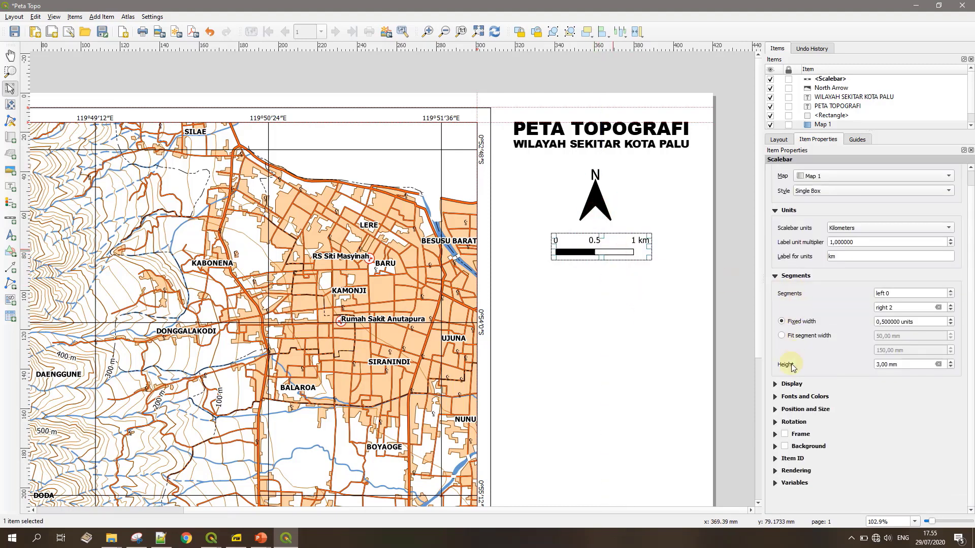
pyautogui.click(775, 384)
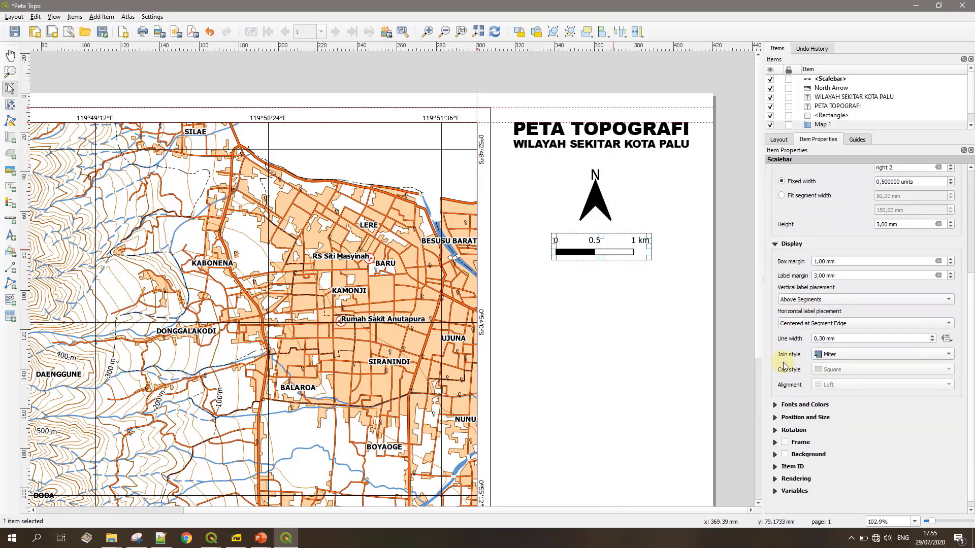
pyautogui.click(802, 294)
pyautogui.click(802, 302)
pyautogui.click(802, 292)
pyautogui.click(802, 281)
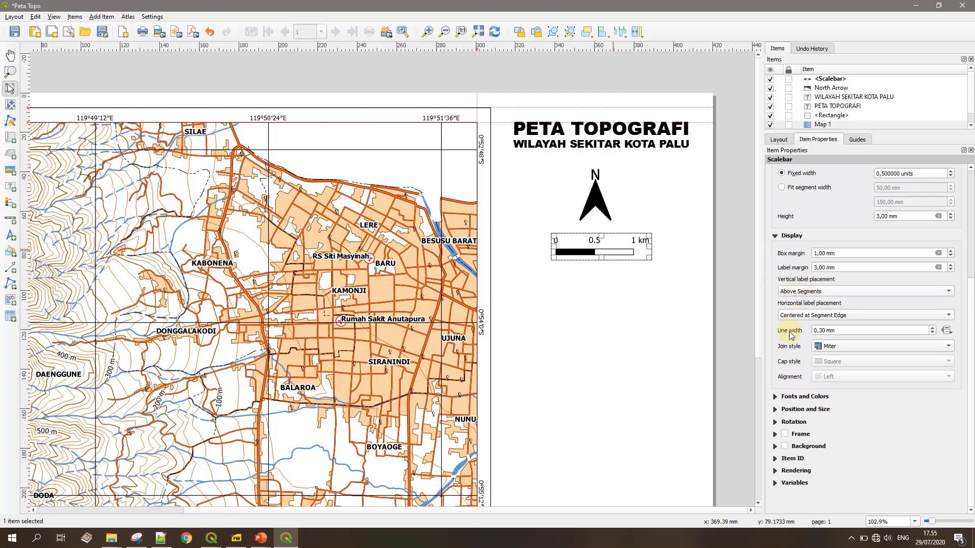
pyautogui.click(799, 319)
pyautogui.click(797, 325)
pyautogui.click(795, 317)
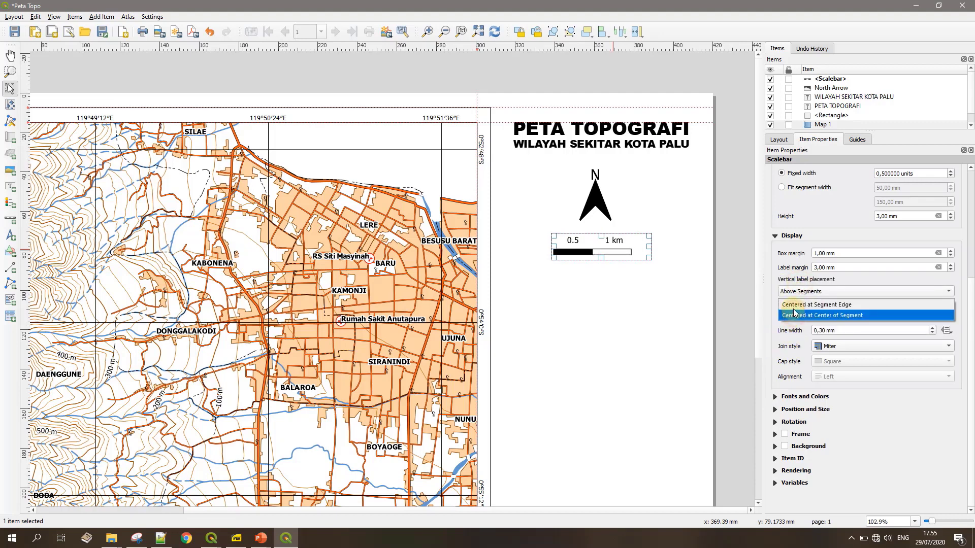
pyautogui.click(786, 306)
# - Set the scale bar to 3 right segments and recenter it beneath the north arrow
pyautogui.click(775, 397)
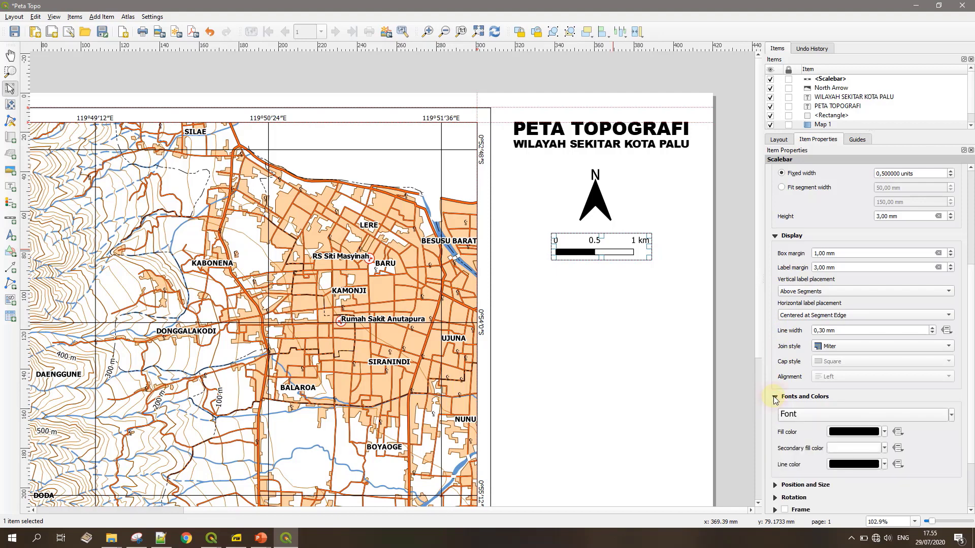
pyautogui.scroll(3, 851, 271)
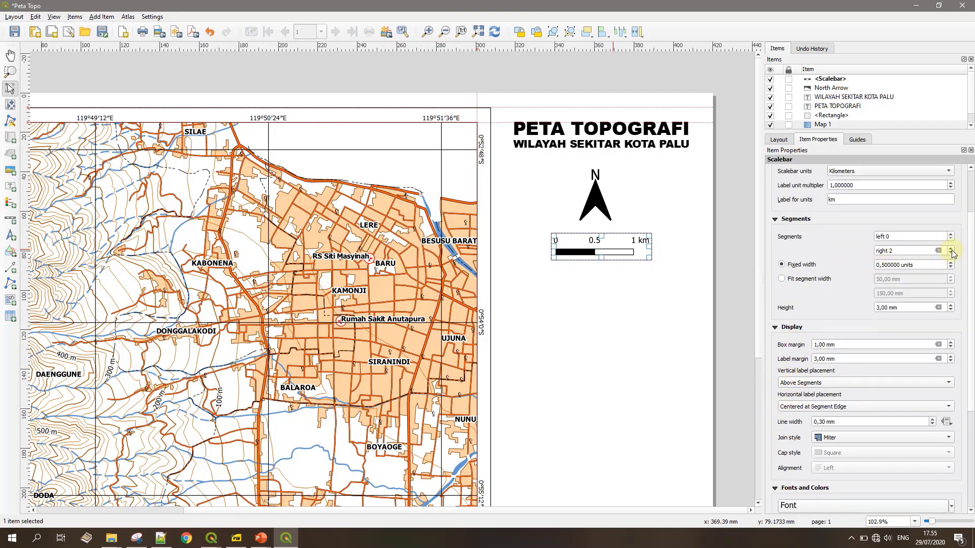
pyautogui.click(950, 248)
pyautogui.moveTo(634, 254); pyautogui.dragTo(614, 251)
pyautogui.click(668, 304)
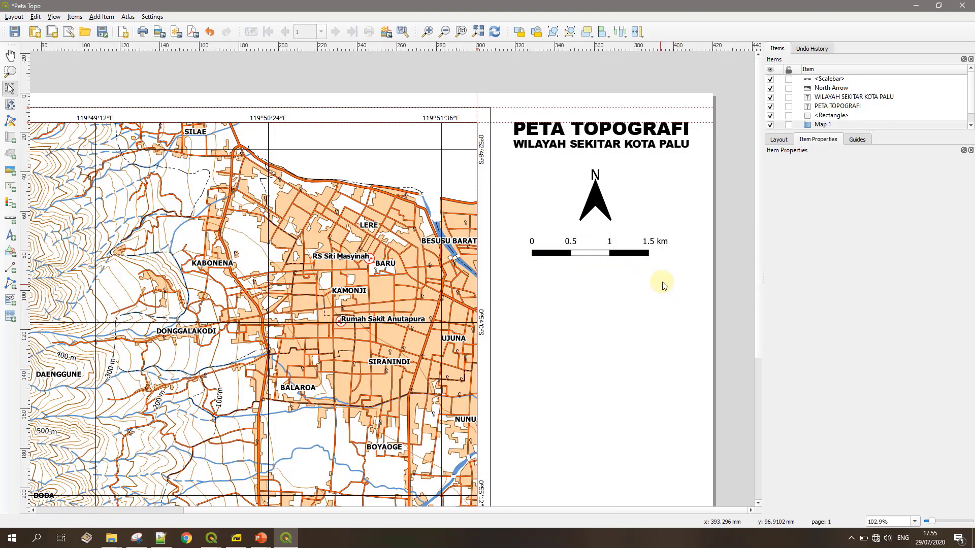
# - Add a legend in the blank area beneath the scale bar and turn off its automatic updating
pyautogui.scroll(-1, 663, 285)
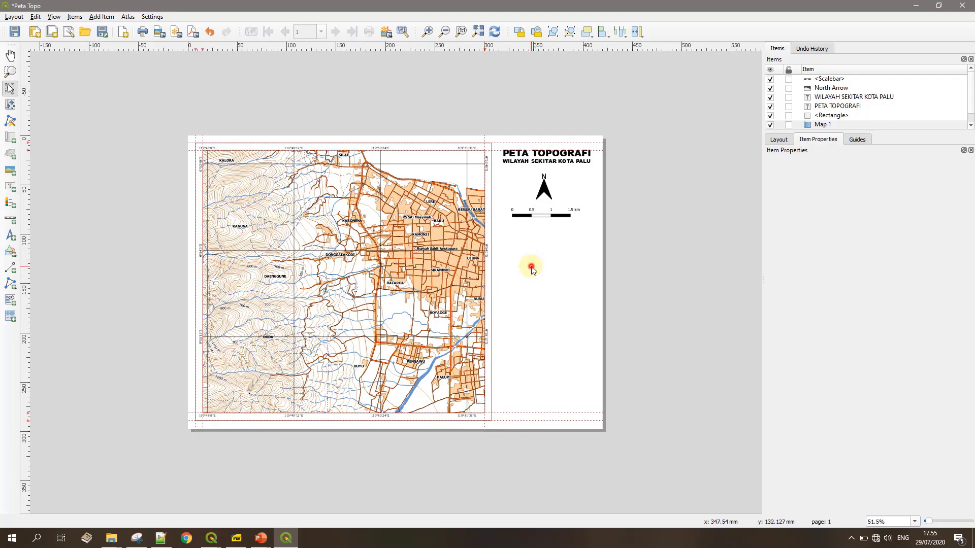
pyautogui.click(10, 203)
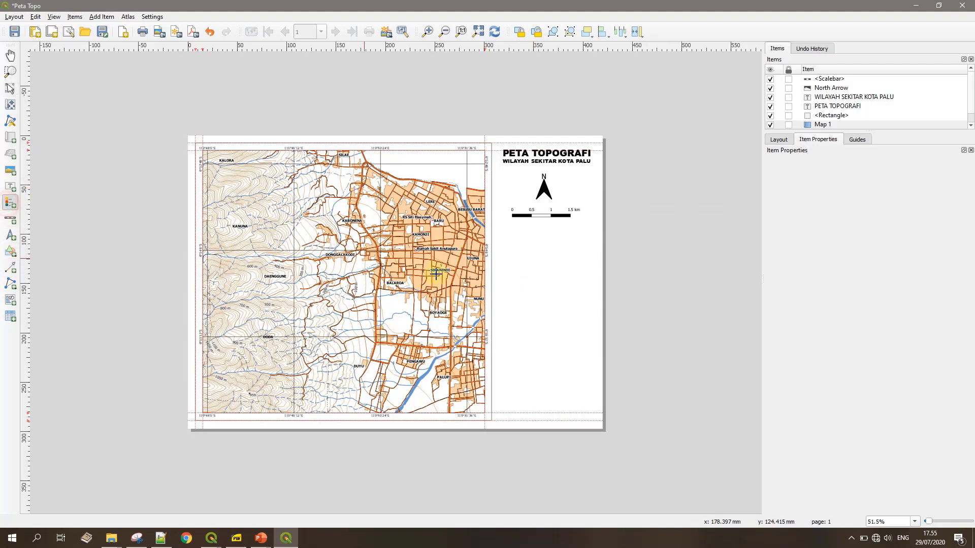
pyautogui.moveTo(506, 268); pyautogui.dragTo(579, 365)
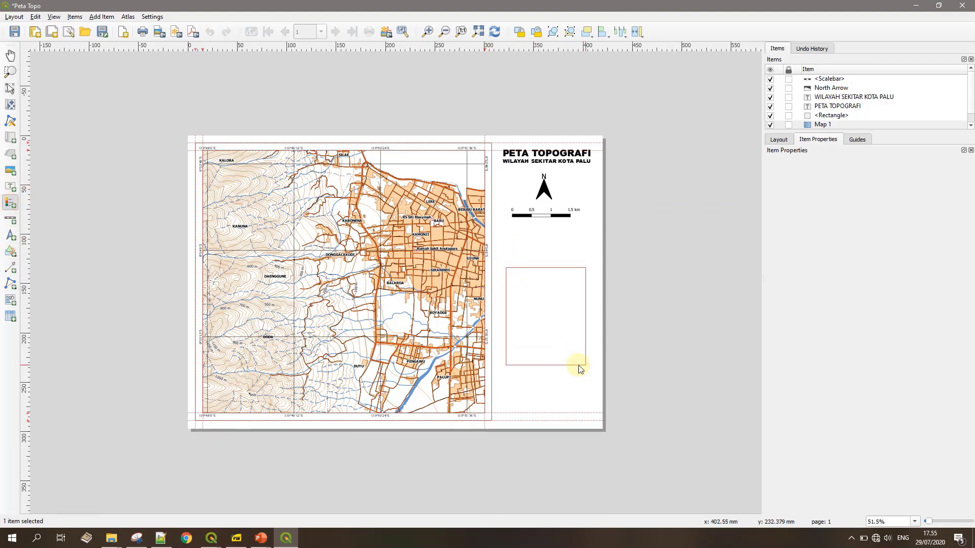
pyautogui.click(803, 287)
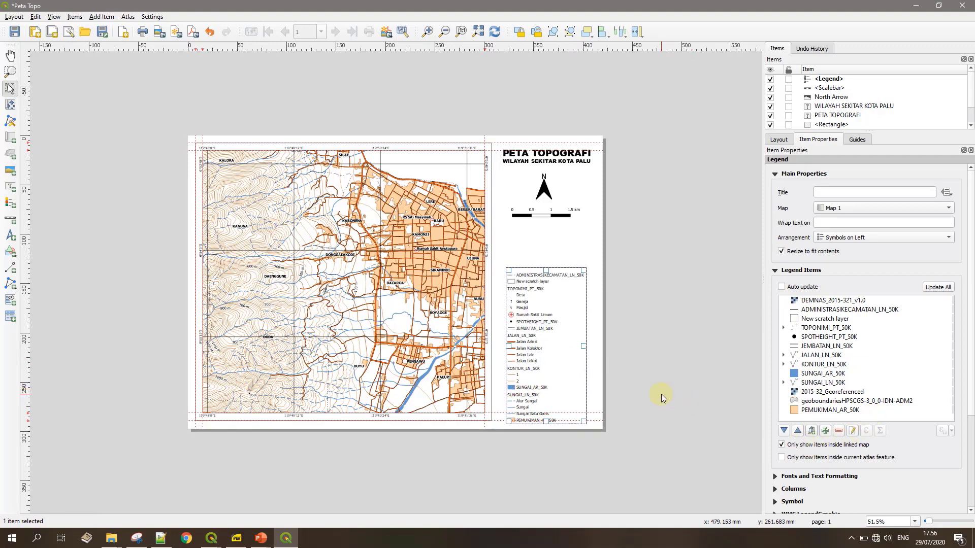
# - Remove the Alur Sungai class of SUNGAI_LN_50K and the SUNGAI_AR_50K layer from the legend
pyautogui.click(783, 383)
pyautogui.click(838, 431)
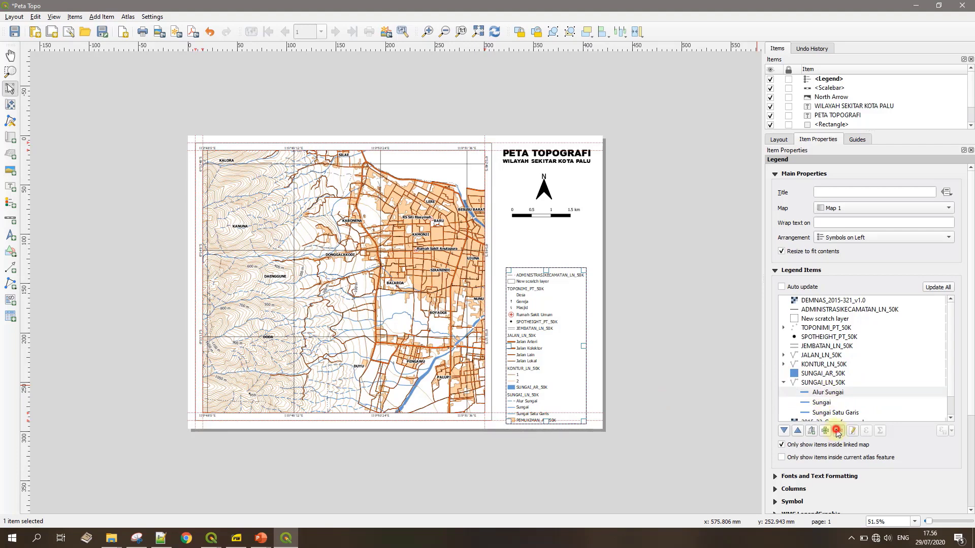
pyautogui.click(799, 374)
pyautogui.click(839, 430)
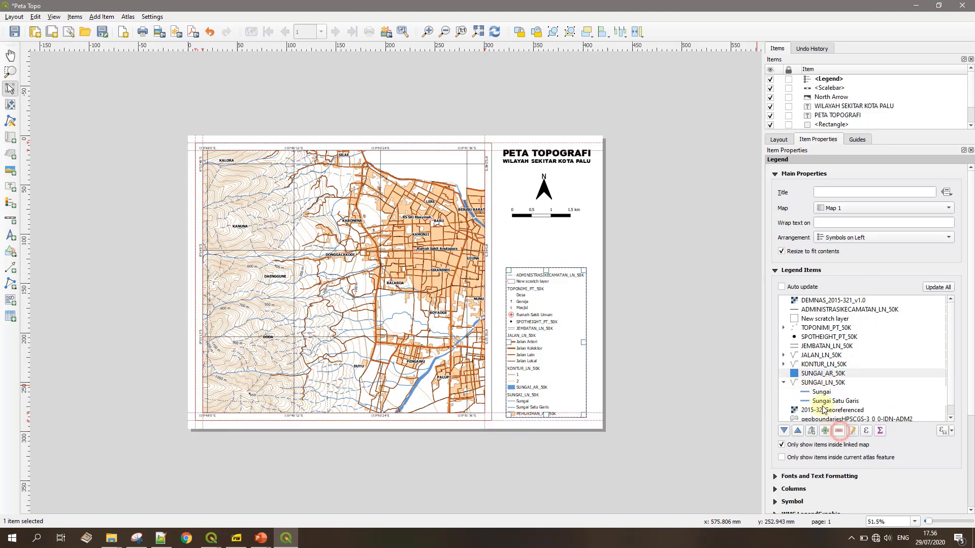
# - Remove the Jalan Lokal and Jalan Kolektor classes of JALAN_LN_50K from the legend
pyautogui.click(784, 364)
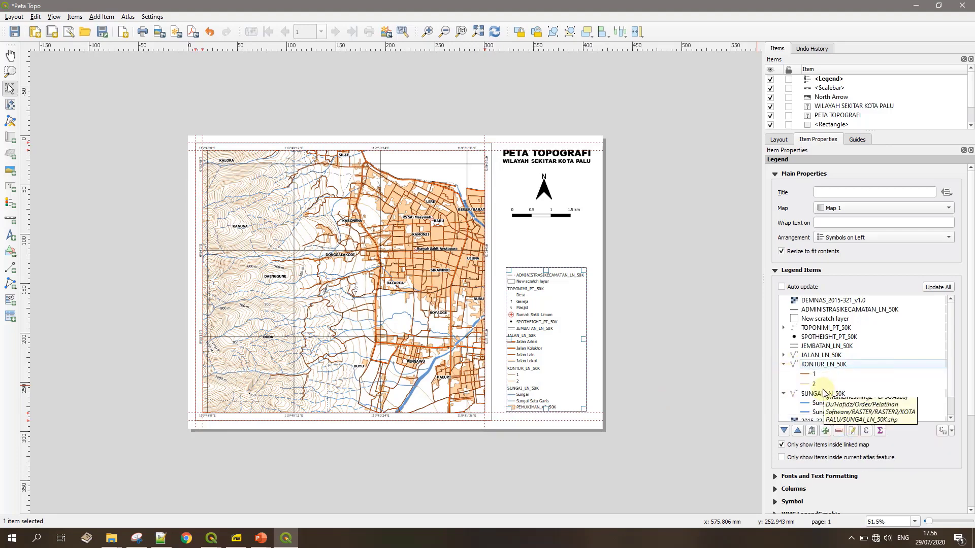
pyautogui.doubleClick(818, 365)
pyautogui.click(508, 281)
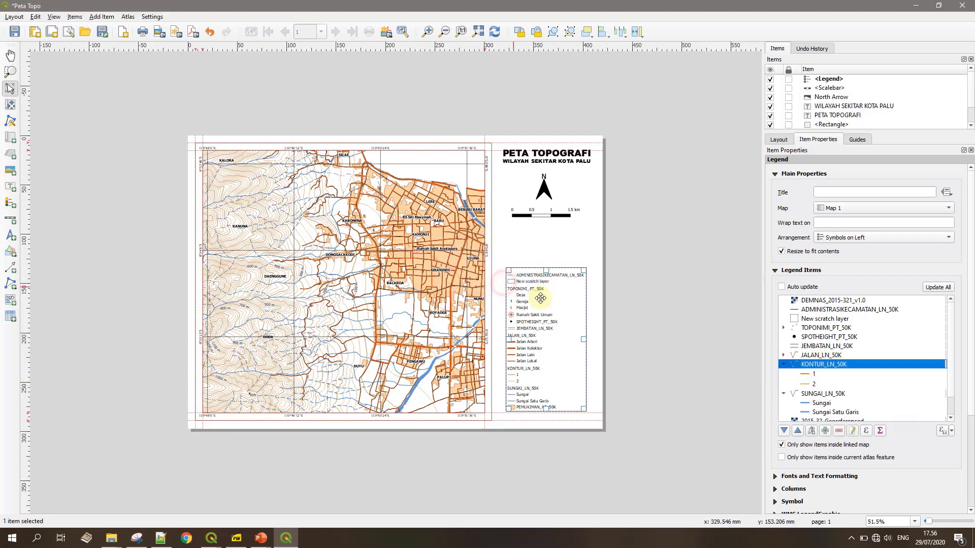
pyautogui.click(784, 356)
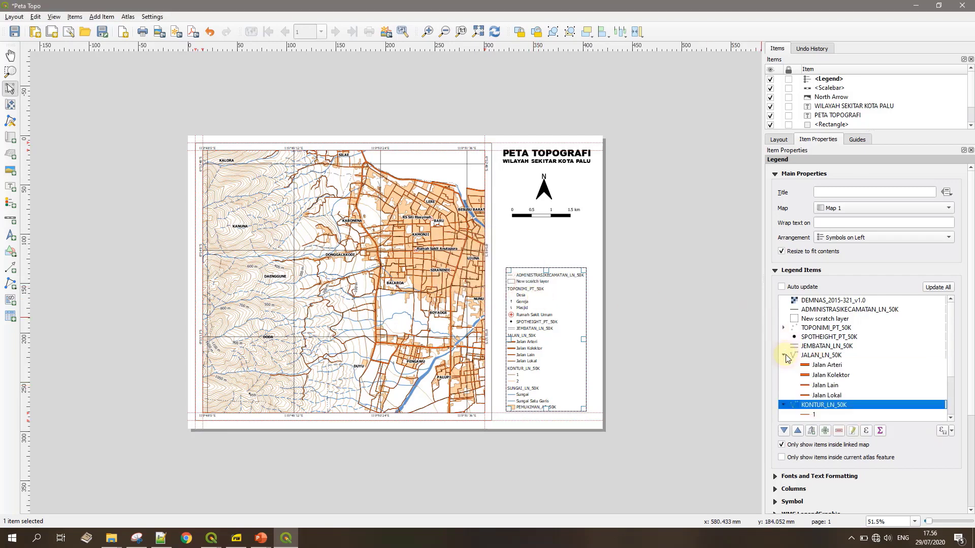
pyautogui.click(831, 396)
pyautogui.keyDown('shift'); pyautogui.click(832, 377); pyautogui.keyUp('shift')
pyautogui.keyDown('shift'); pyautogui.click(828, 388); pyautogui.keyUp('shift')
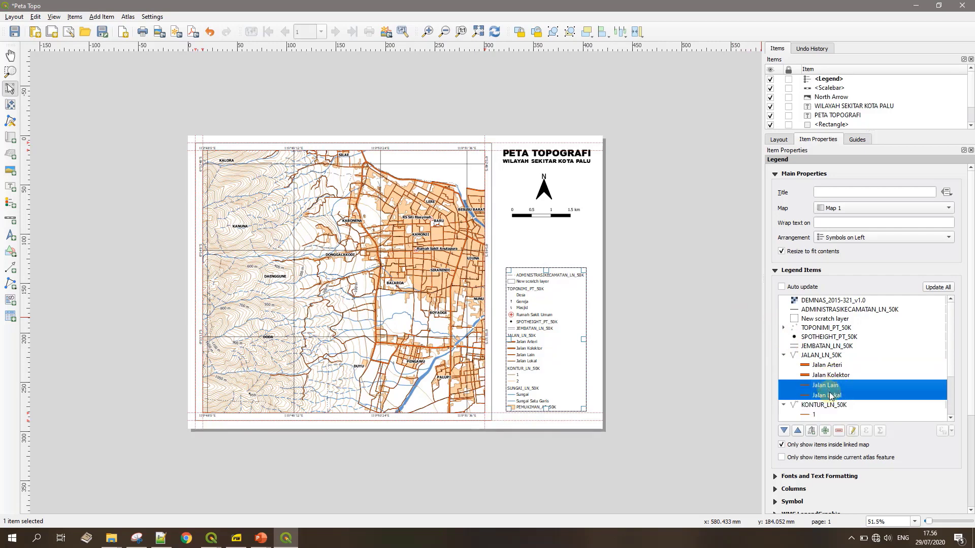
pyautogui.keyDown('shift'); pyautogui.click(830, 395); pyautogui.keyUp('shift')
pyautogui.click(838, 429)
pyautogui.click(821, 374)
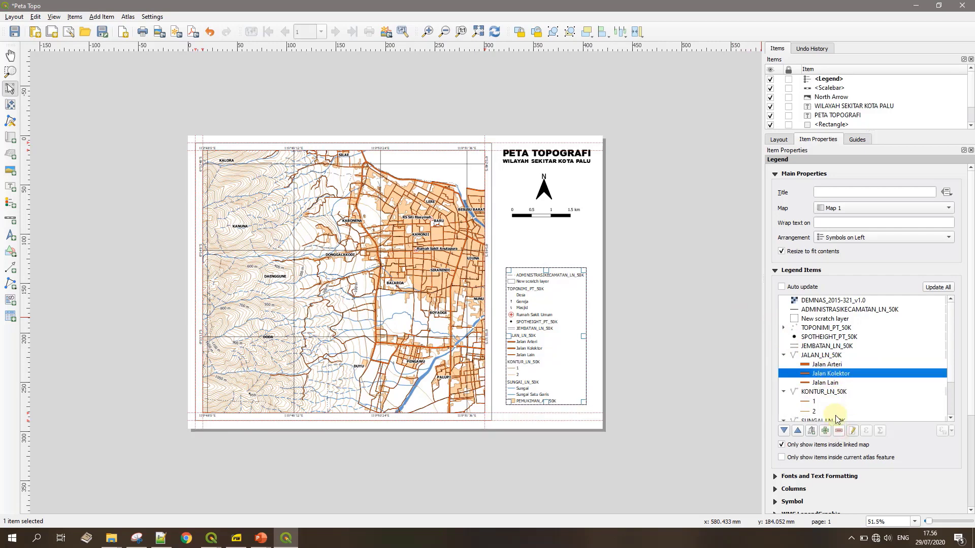
pyautogui.click(784, 356)
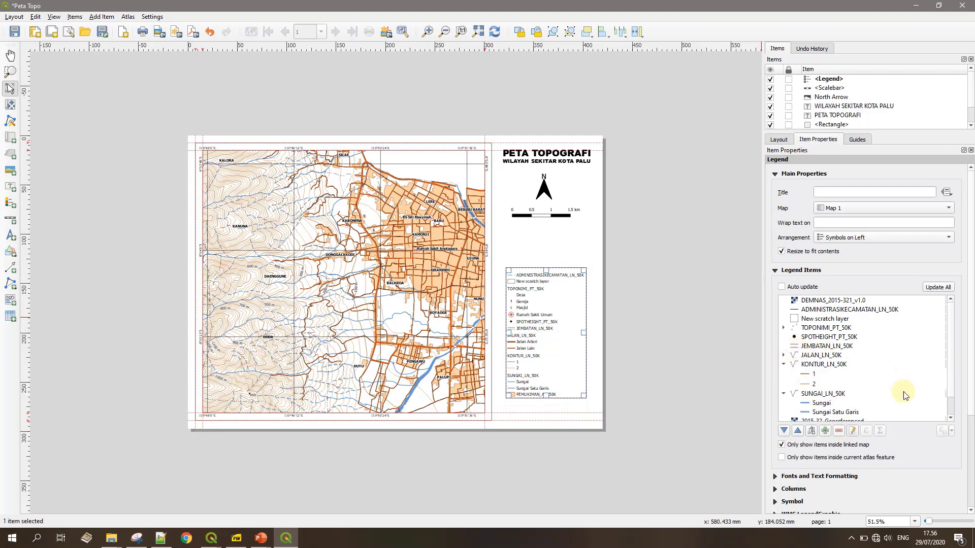
# - Move JEMBATAN_LN_50K below SUNGAI_LN_50K in the legend order
pyautogui.click(813, 347)
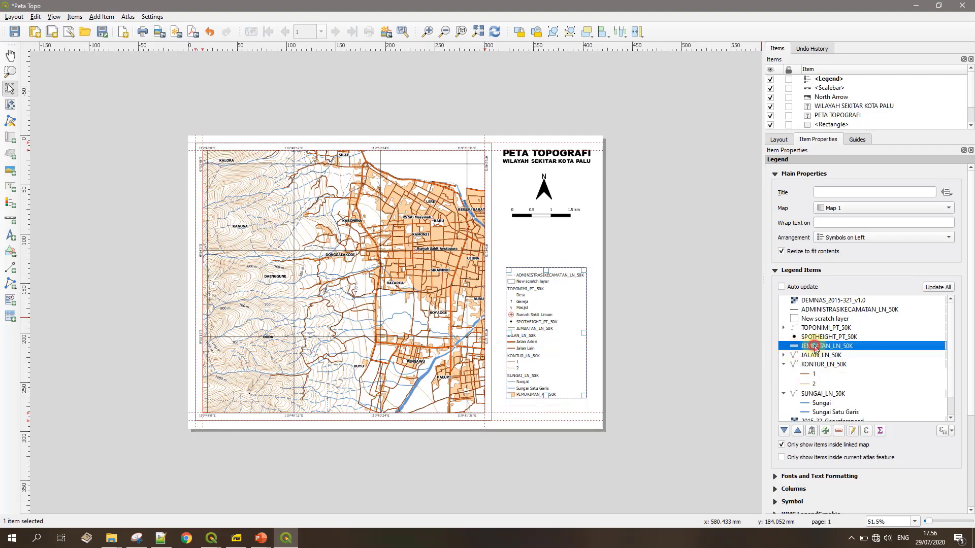
pyautogui.click(784, 431)
pyautogui.click(783, 432)
pyautogui.click(784, 432)
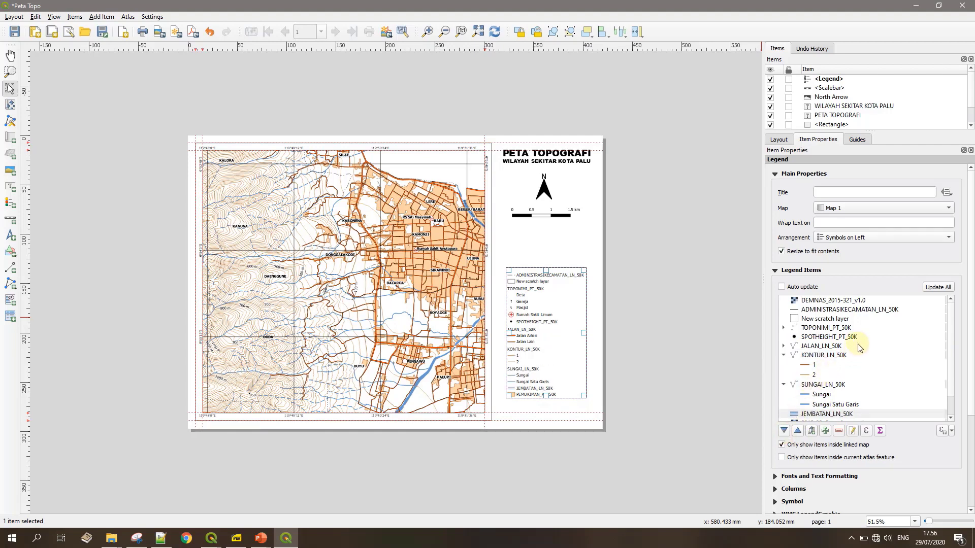
# - Try SPOTHEIGHT_PT_50K below JALAN_LN_50K in the legend order, restoring its place under TOPONIMI_PT_50K
pyautogui.click(785, 337)
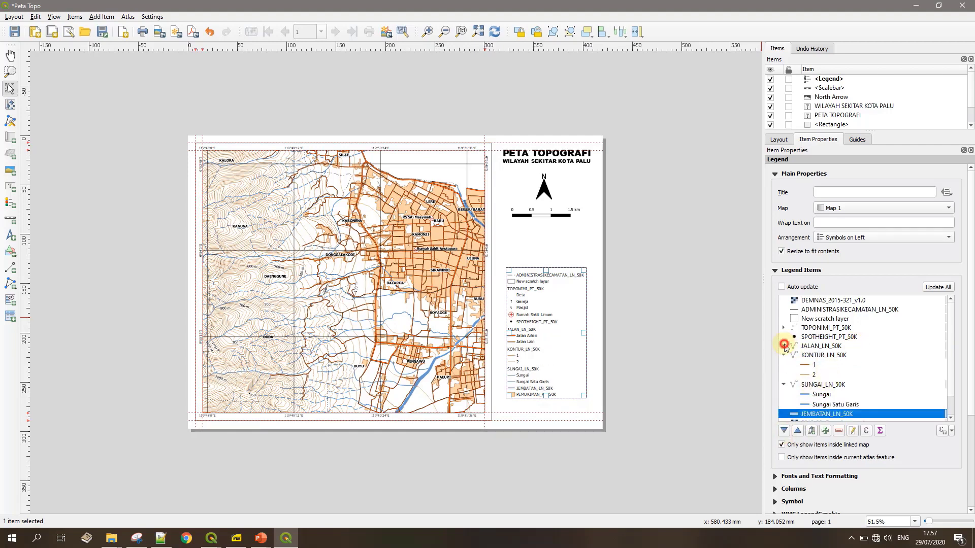
pyautogui.click(802, 336)
pyautogui.click(784, 431)
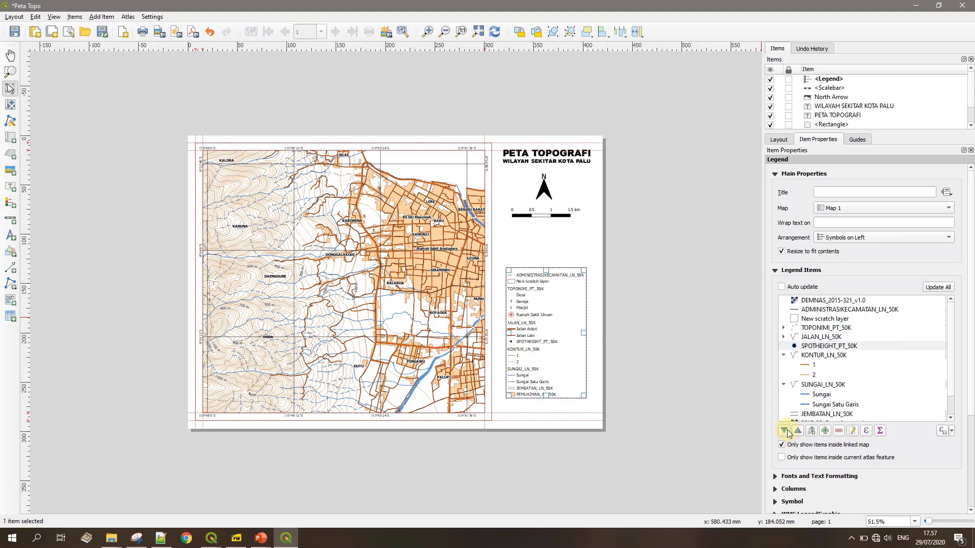
pyautogui.click(797, 431)
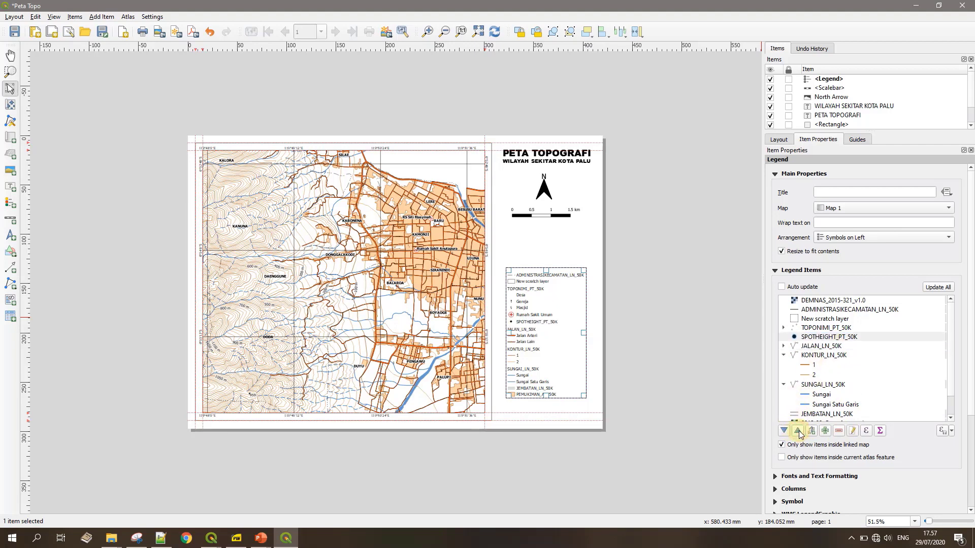
pyautogui.click(798, 431)
pyautogui.click(784, 431)
# - Move ADMINISTRASIKECAMATAN_LN_50K down the legend order until it sits directly below JEMBATAN_LN_50K
pyautogui.click(834, 310)
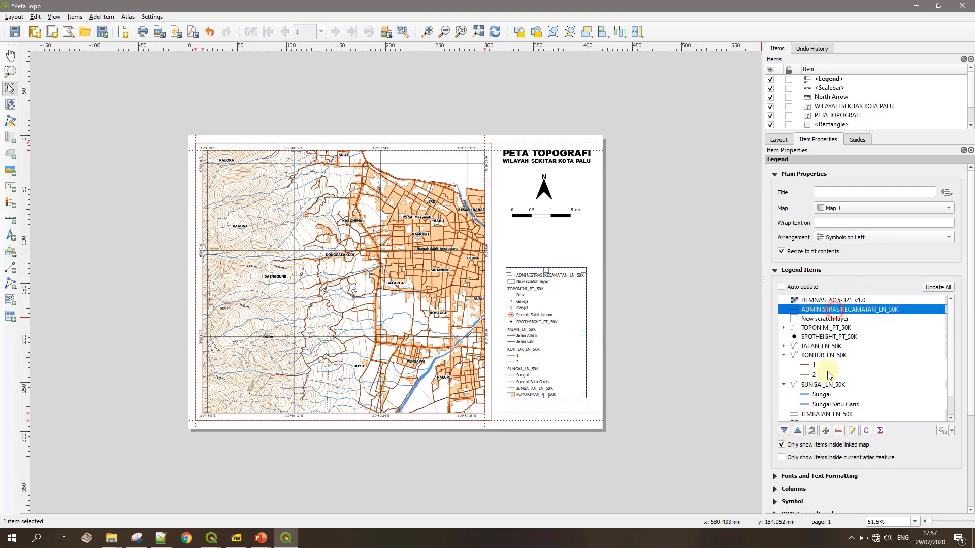
pyautogui.click(784, 431)
pyautogui.click(785, 431)
pyautogui.click(784, 431)
pyautogui.click(784, 431)
pyautogui.click(784, 431)
pyautogui.click(784, 431)
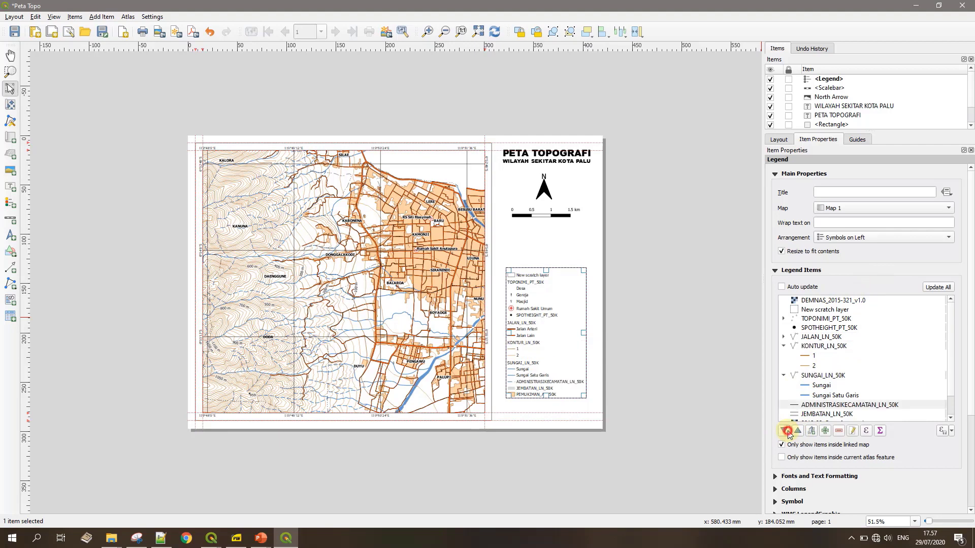
pyautogui.click(786, 431)
# - Remove DEMNAS_2015-321_v1.0, New scratch layer and the Desa class of TOPONIMI_PT_50K from the legend
pyautogui.click(835, 301)
pyautogui.click(839, 431)
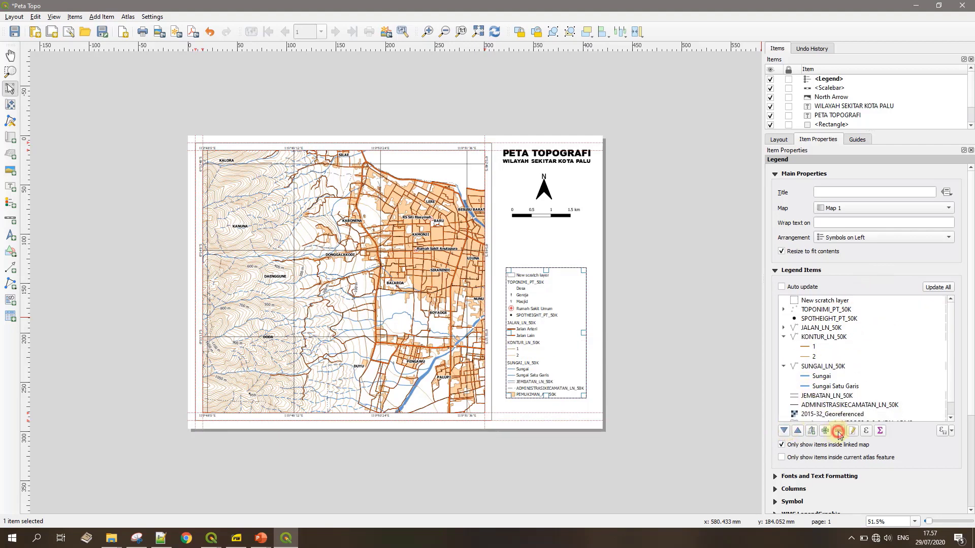
pyautogui.click(848, 303)
pyautogui.click(838, 431)
pyautogui.click(839, 431)
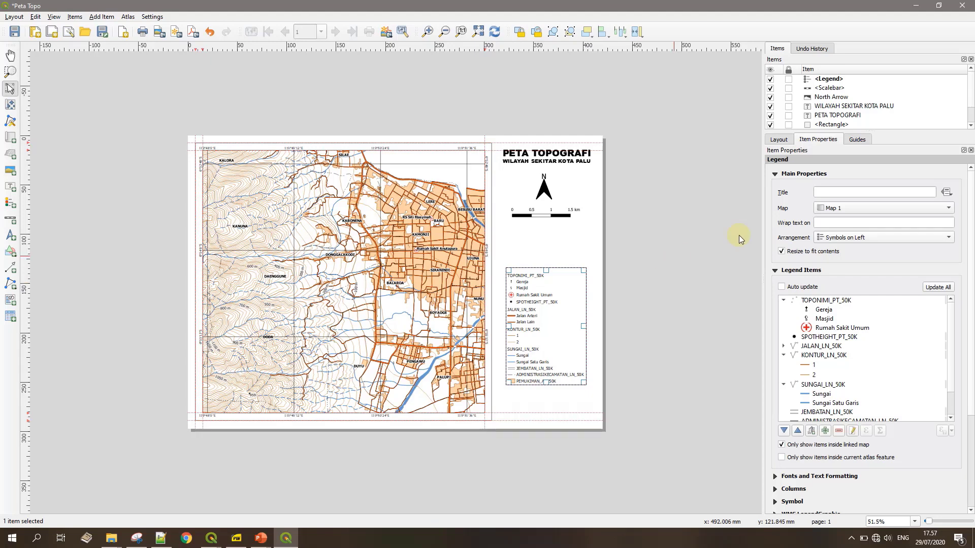
# - Set the legend title to "Keterangan:"
pyautogui.click(841, 192)
pyautogui.write('Ket')
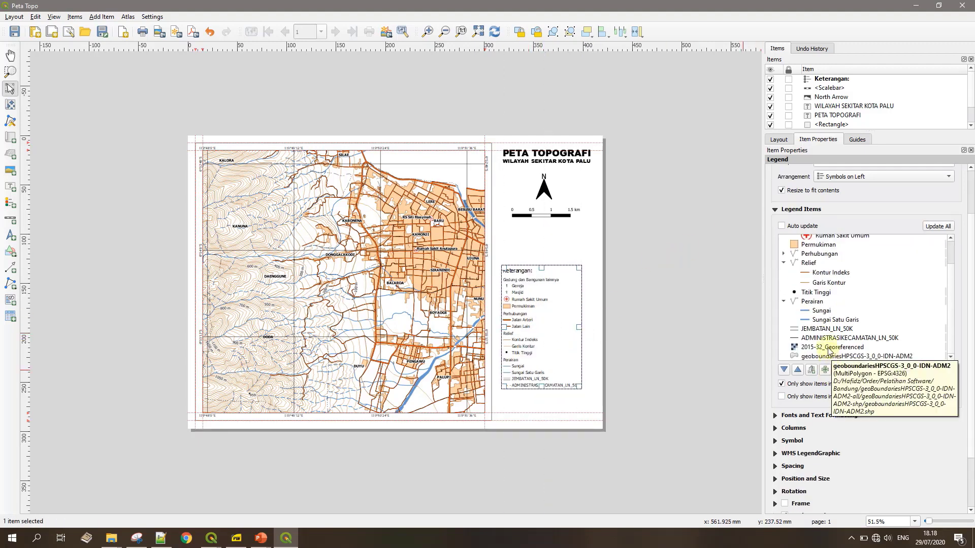
# - Add a new group to the legend and place ADMINISTRASIKECAMATAN_LN_50K inside it
pyautogui.click(827, 339)
pyautogui.click(814, 370)
pyautogui.scroll(-2, 819, 325)
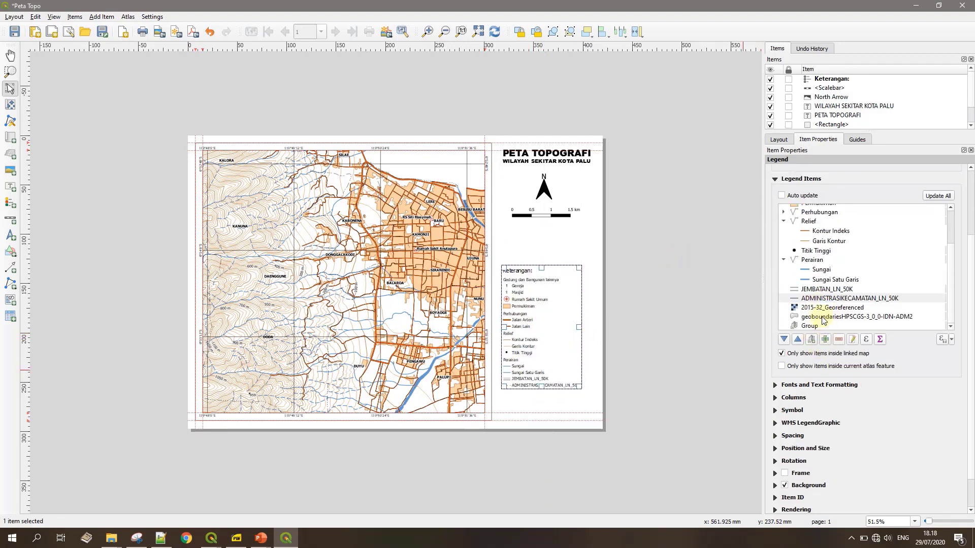
pyautogui.moveTo(820, 299); pyautogui.dragTo(818, 326)
pyautogui.click(818, 320)
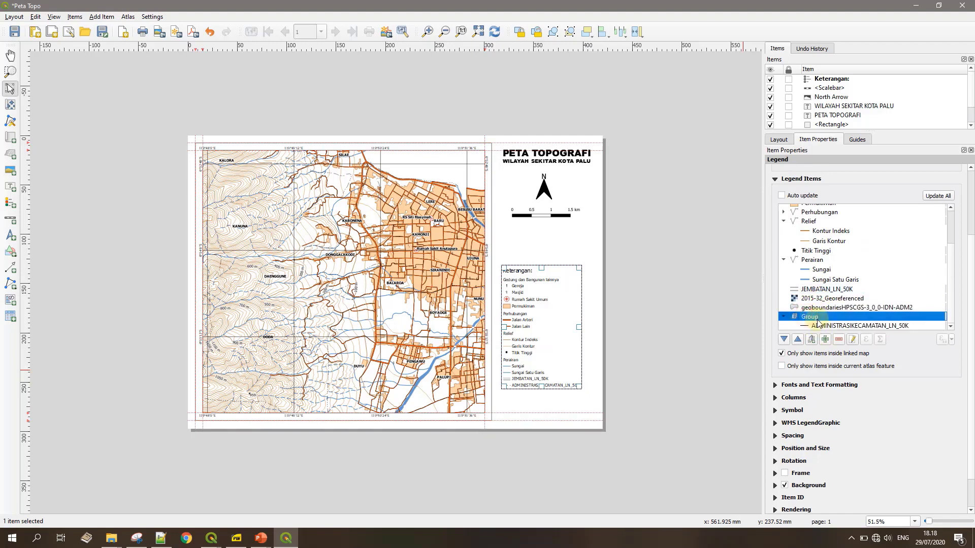
# - Rename the new legend group as "Batas administrasi" and the layer inside it as "Batas Kecamatan"
pyautogui.click(855, 341)
pyautogui.write('Batas administras')
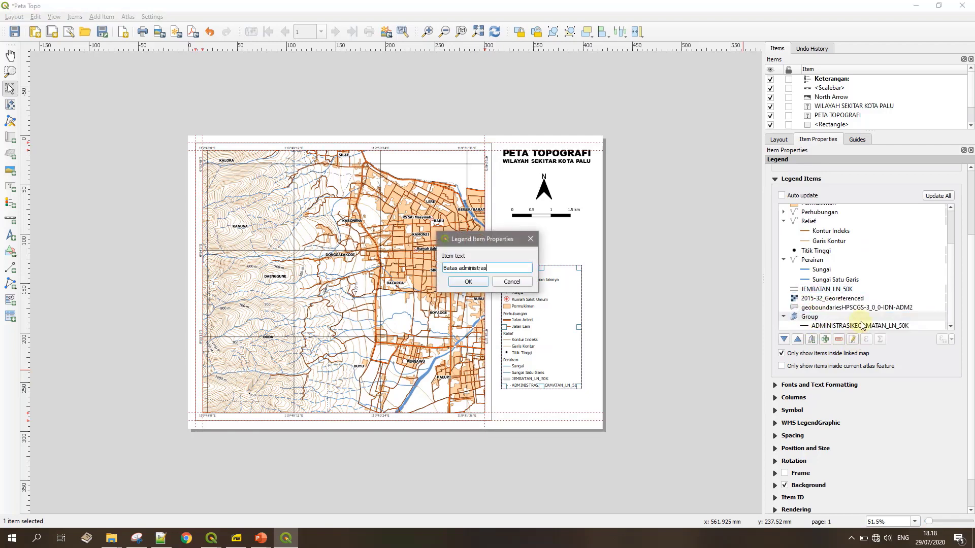
pyautogui.write('i')
pyautogui.press('Return')
pyautogui.doubleClick(858, 326)
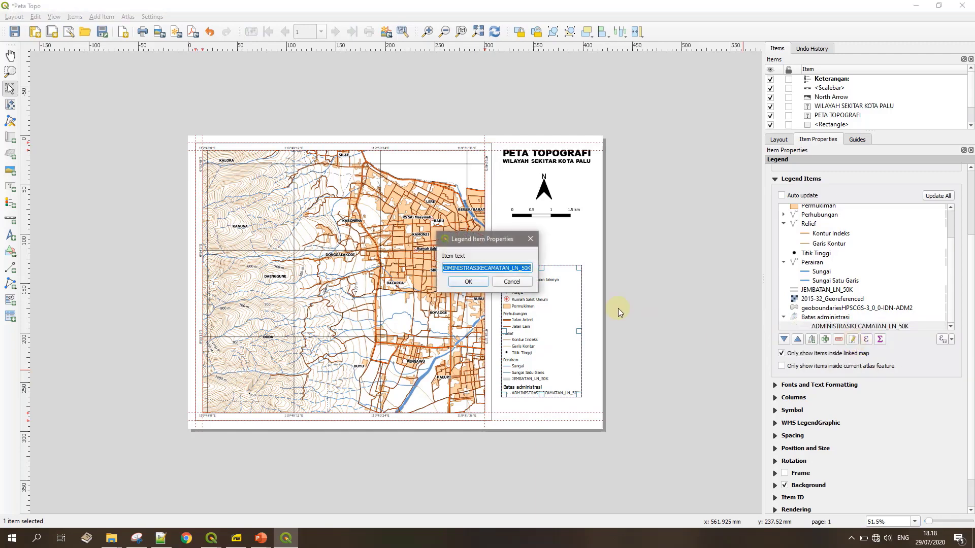
pyautogui.write('Batas Kecamatan')
pyautogui.press('Return')
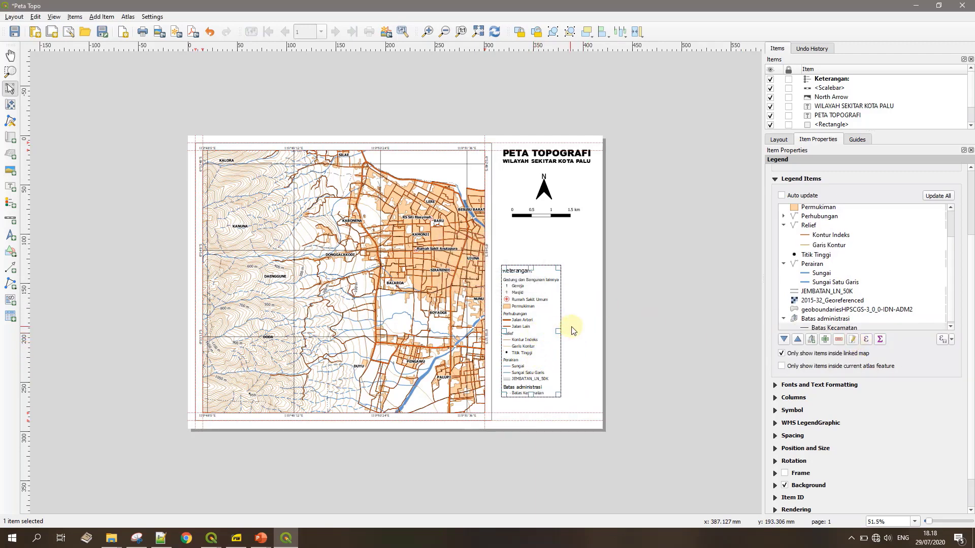
# - Set the legend title's font to Arial Black
pyautogui.click(802, 384)
pyautogui.click(951, 320)
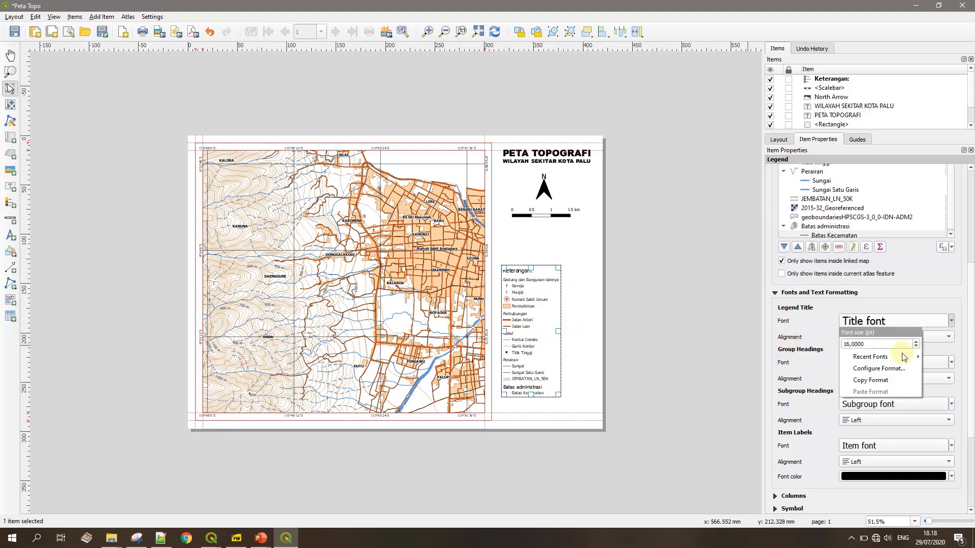
pyautogui.click(868, 343)
# - Set the fonts of the legend's group headings, subgroup headings and item labels to Arial
pyautogui.click(951, 362)
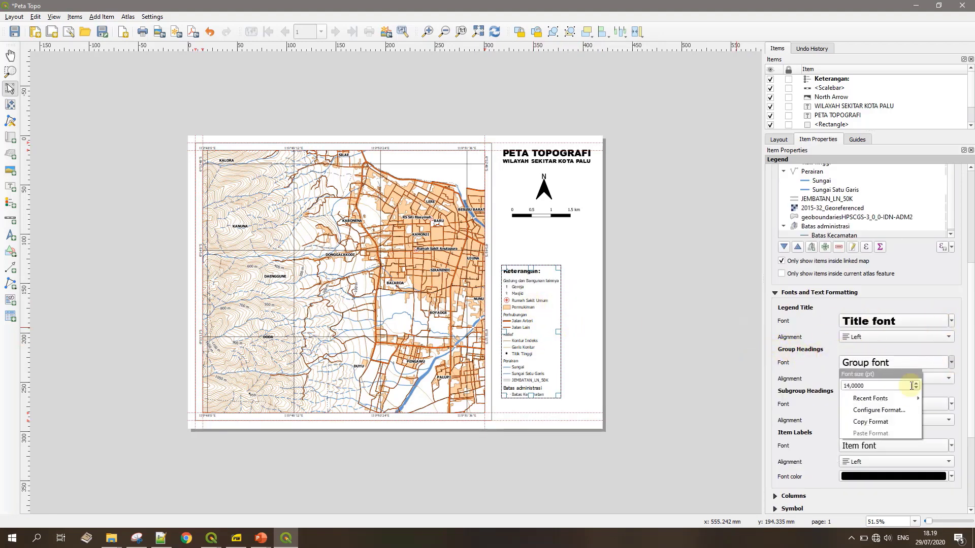
pyautogui.click(789, 411)
pyautogui.click(951, 404)
pyautogui.moveTo(869, 441)
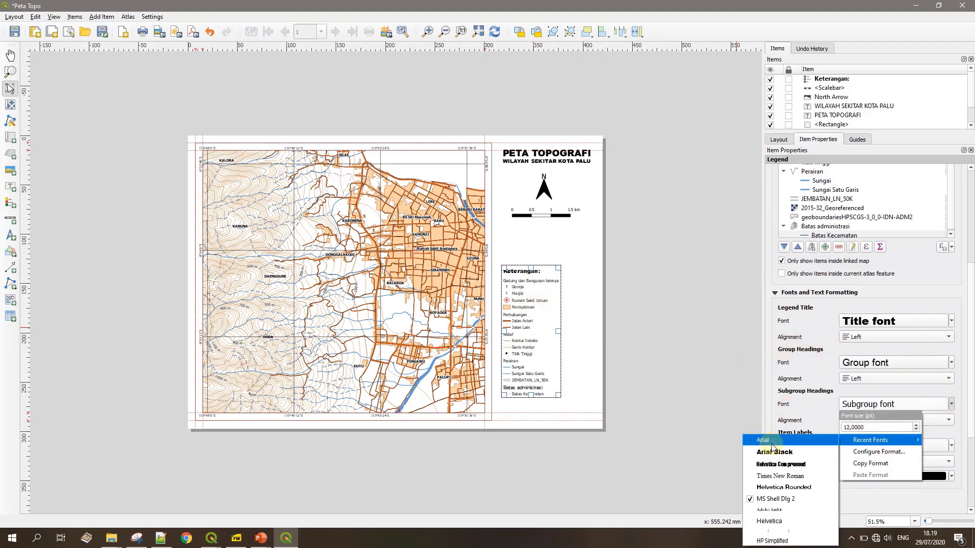
pyautogui.click(774, 441)
pyautogui.click(951, 446)
pyautogui.moveTo(875, 481)
pyautogui.click(772, 488)
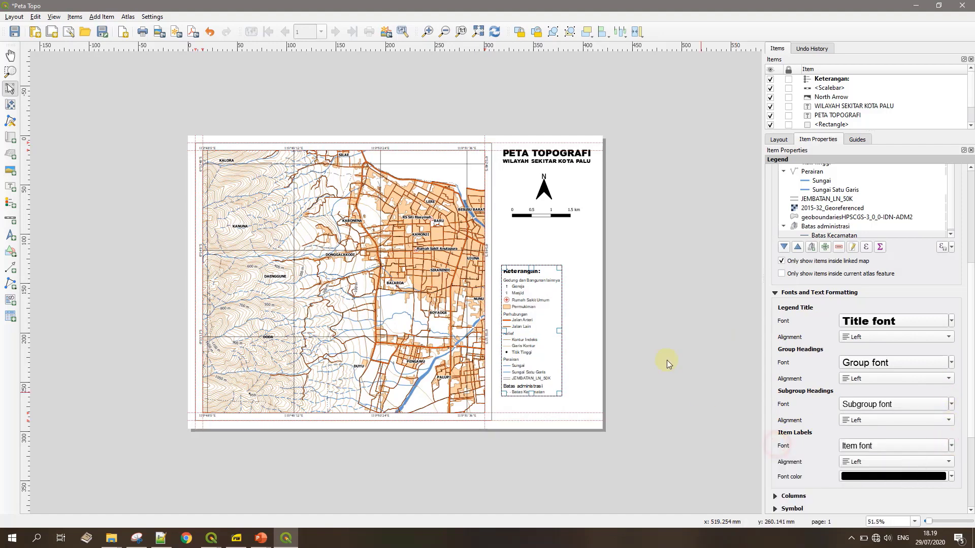
# - Examine the lower legend entries up close, including the Batas Kecamatan item under Batas administrasi, and deselect the legend
pyautogui.click(574, 355)
pyautogui.click(522, 384)
pyautogui.scroll(5, 522, 384)
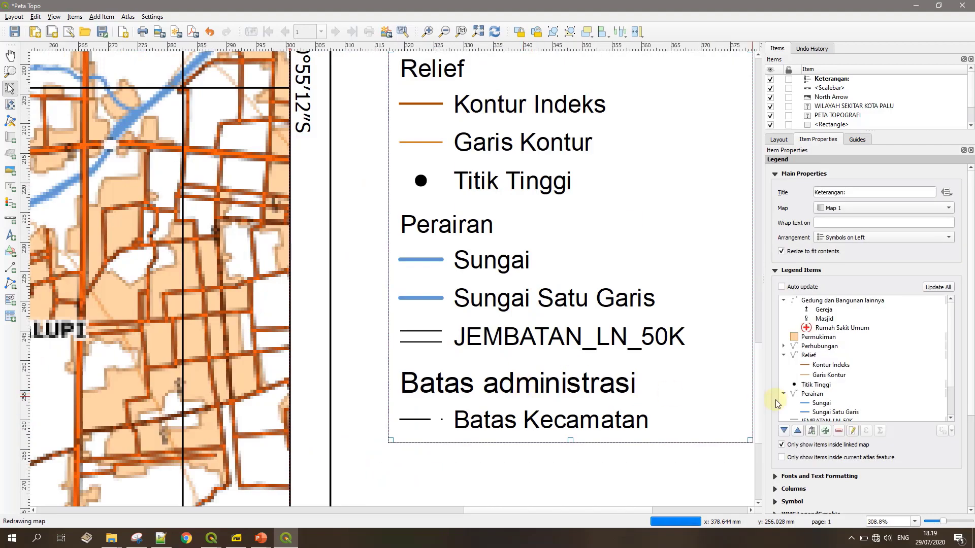
pyautogui.scroll(-5, 775, 400)
pyautogui.click(834, 325)
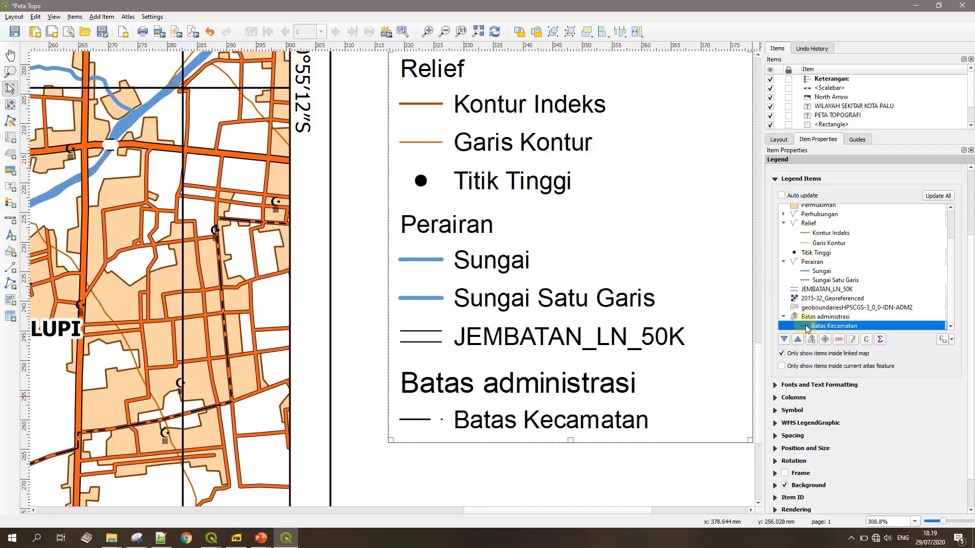
pyautogui.click(866, 339)
pyautogui.click(863, 385)
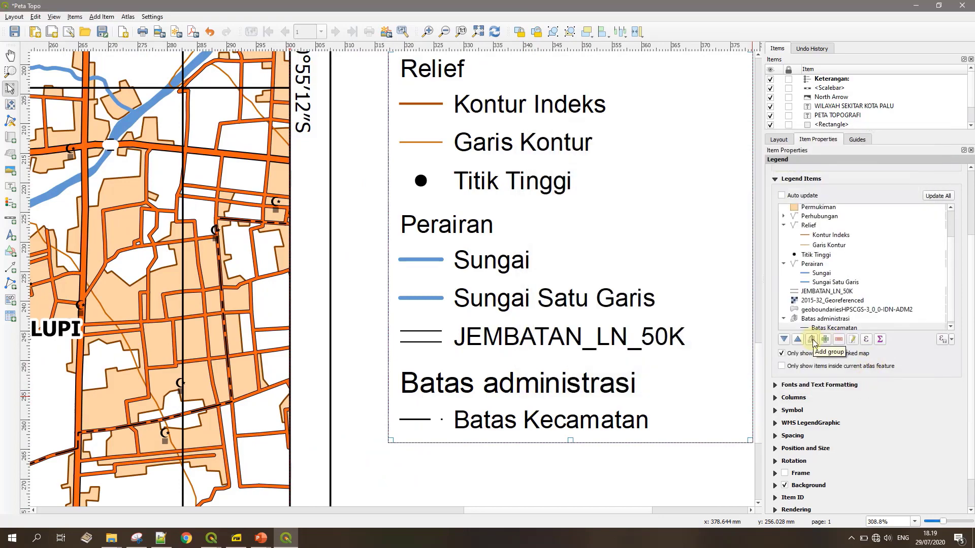
pyautogui.scroll(-2, 586, 202)
pyautogui.click(687, 232)
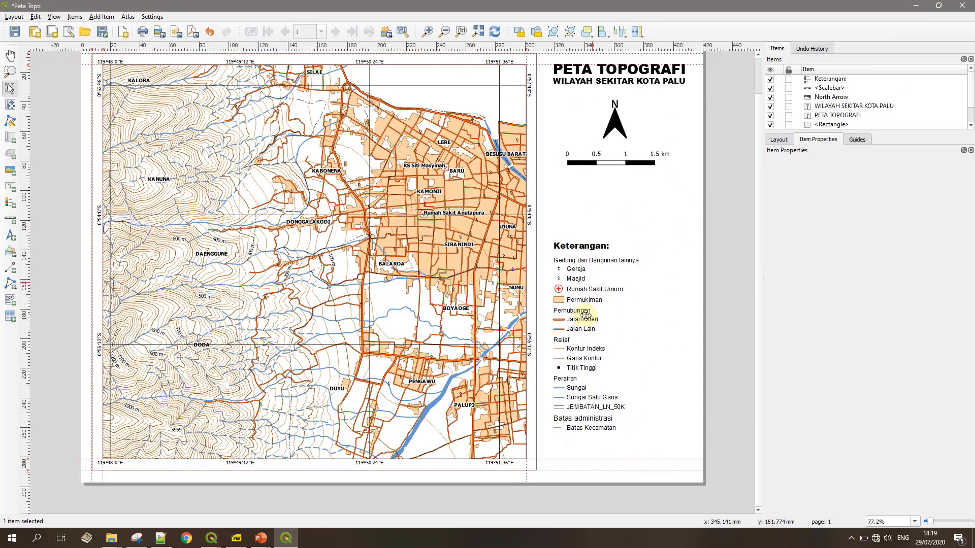
# - Move the legend slightly higher on the page to leave space beneath it
pyautogui.click(567, 280)
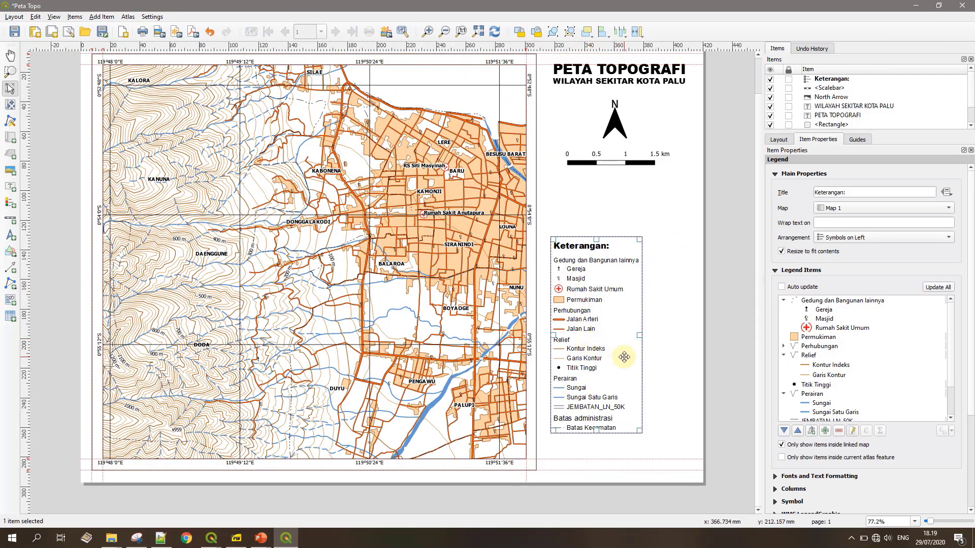
pyautogui.moveTo(591, 357); pyautogui.dragTo(592, 346)
pyautogui.click(660, 349)
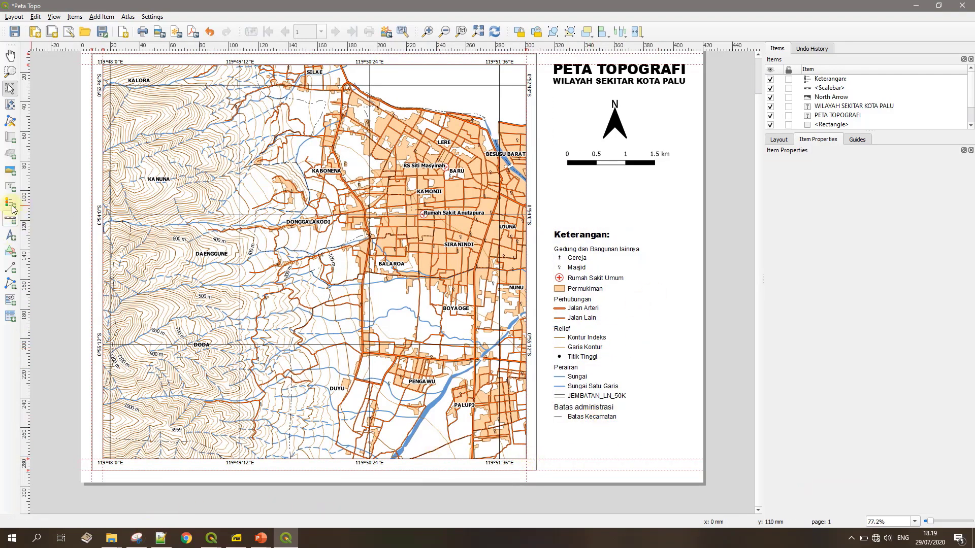
# - Add the label "Sumber Peta : Tanah Air Geoportal" below the legend, in the legend's Arial font and sized to fit on one line
pyautogui.click(11, 187)
pyautogui.moveTo(584, 435); pyautogui.dragTo(650, 469)
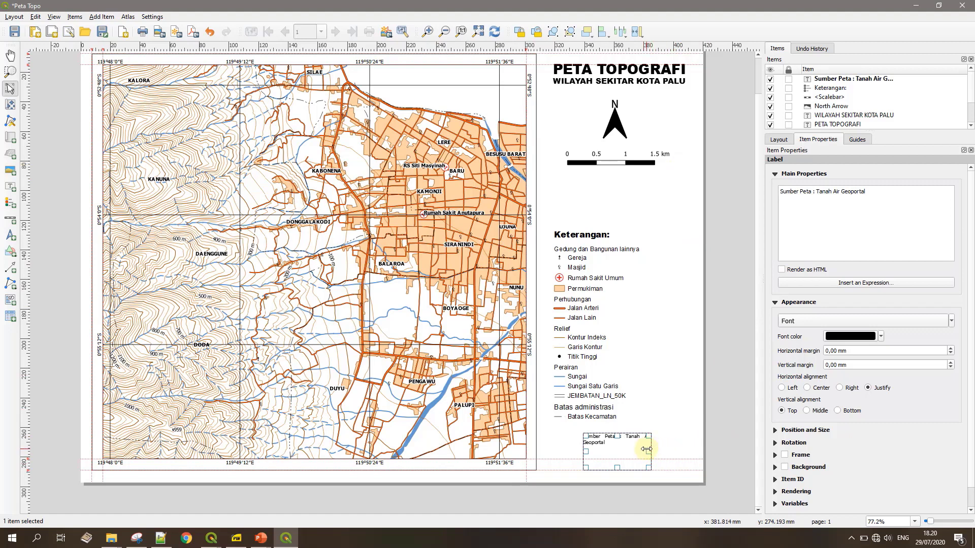
pyautogui.moveTo(649, 450); pyautogui.dragTo(627, 452)
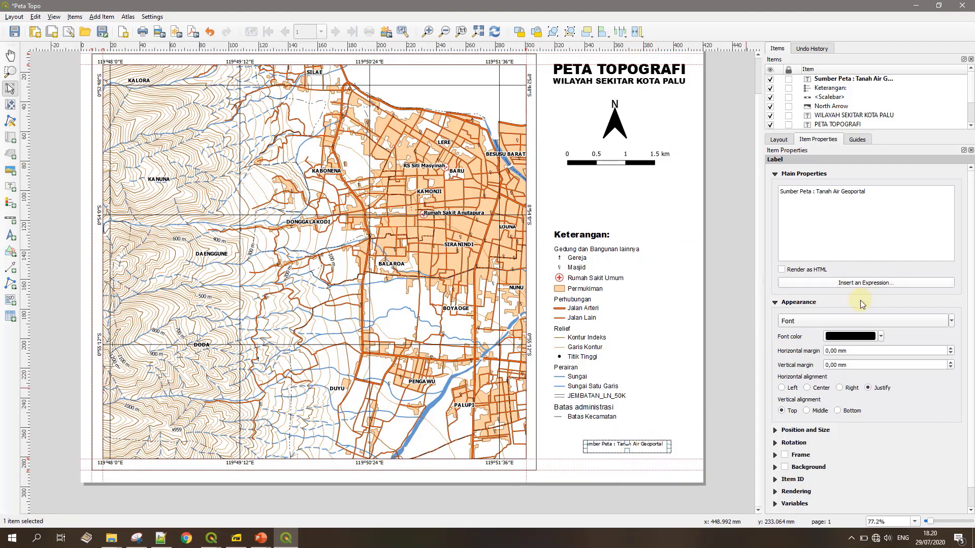
pyautogui.click(951, 325)
pyautogui.click(870, 356)
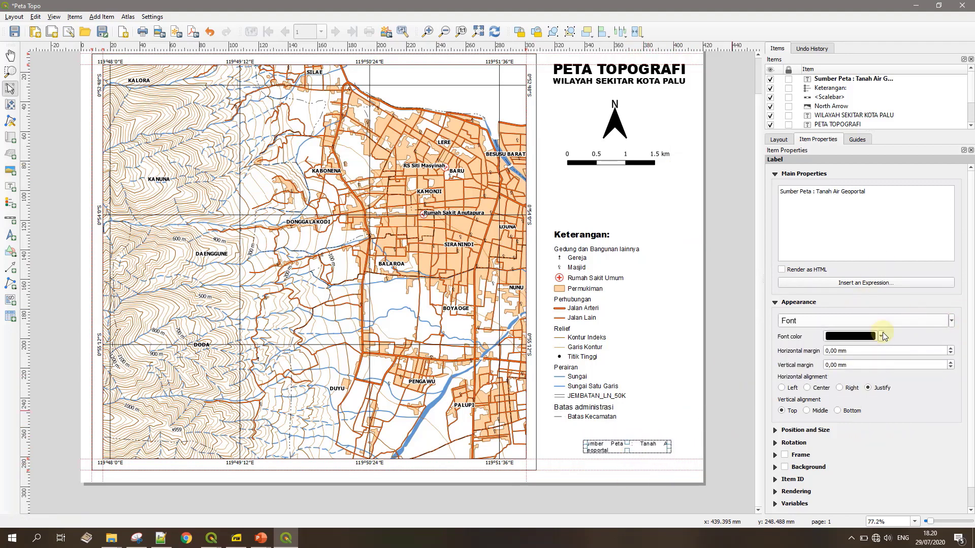
pyautogui.moveTo(696, 448); pyautogui.dragTo(702, 448)
pyautogui.click(664, 438)
# - Add a two-line label "GeoSoftware Community" / "2020" under the map source label, in the same Arial Black font as the legend title
pyautogui.click(10, 188)
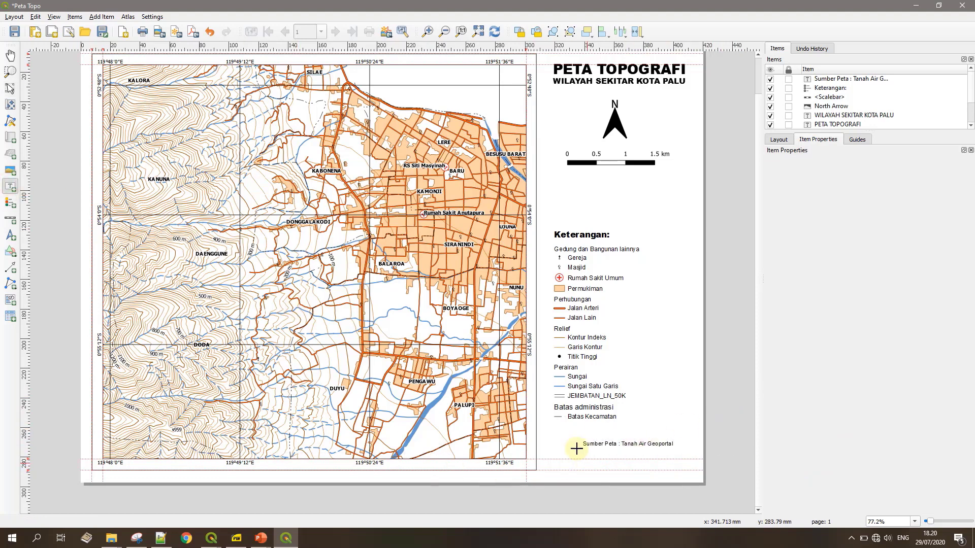
pyautogui.moveTo(579, 454); pyautogui.dragTo(679, 468)
pyautogui.write('Geosoftware Community')
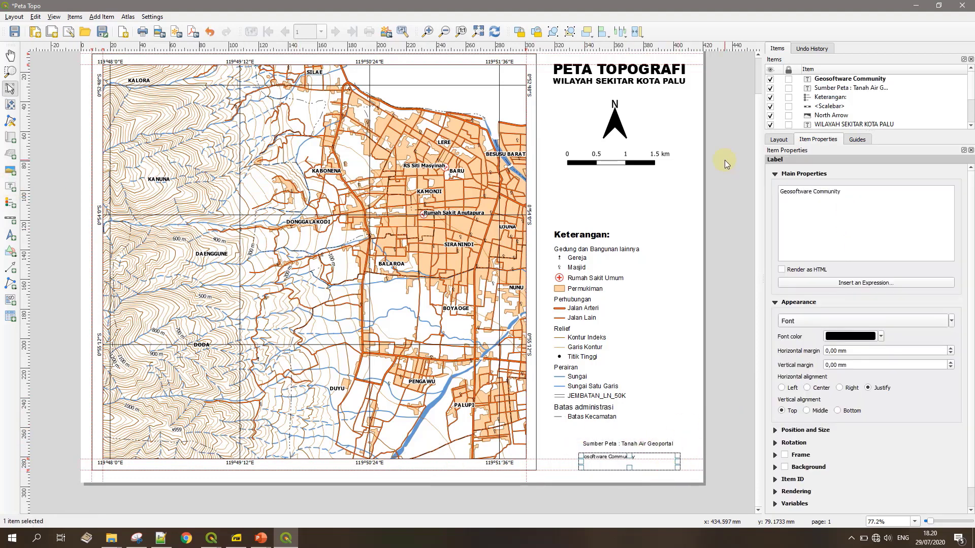
pyautogui.click(792, 195)
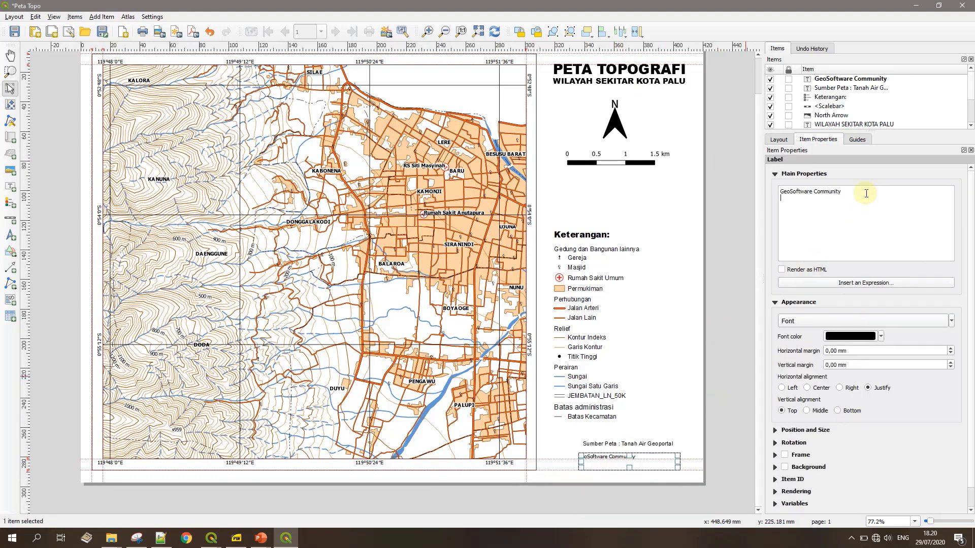
pyautogui.click(951, 321)
pyautogui.moveTo(849, 356)
pyautogui.click(893, 368)
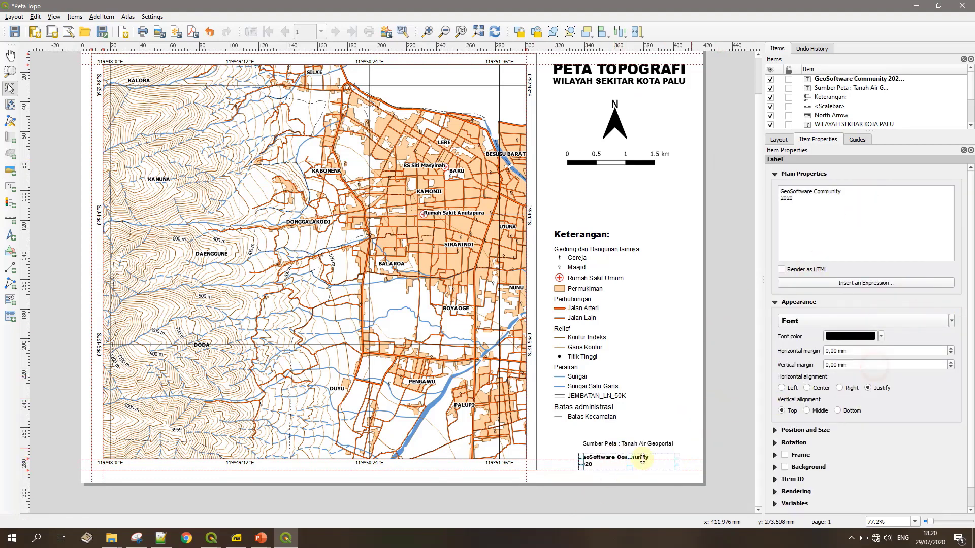
pyautogui.moveTo(643, 460)
pyautogui.mouseDown()
pyautogui.moveTo(631, 463)
pyautogui.moveTo(650, 456)
pyautogui.mouseUp()
pyautogui.click(659, 481)
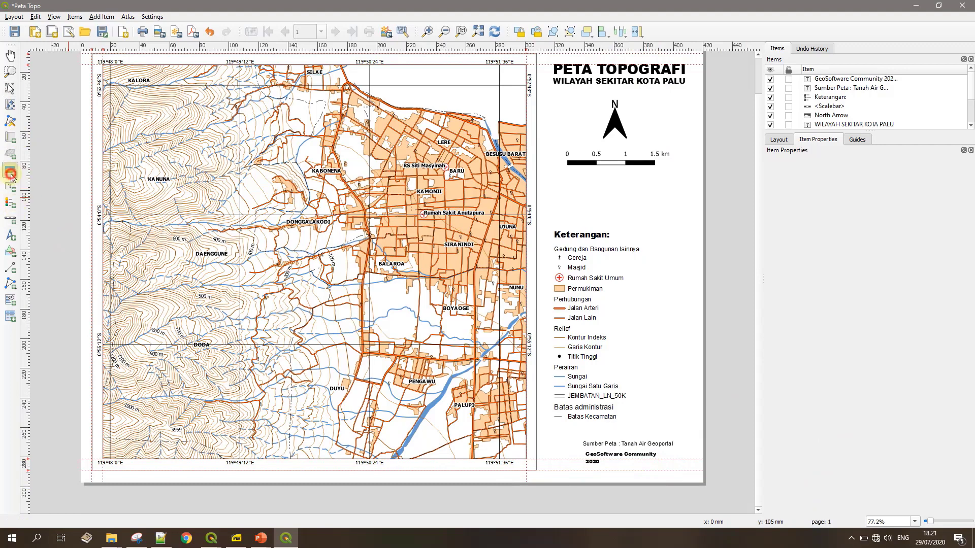
# - Insert a small picture beside the source and community labels, using the image file Logo.jpg
pyautogui.moveTo(552, 435); pyautogui.dragTo(570, 459)
pyautogui.click(928, 202)
pyautogui.click(36, 200)
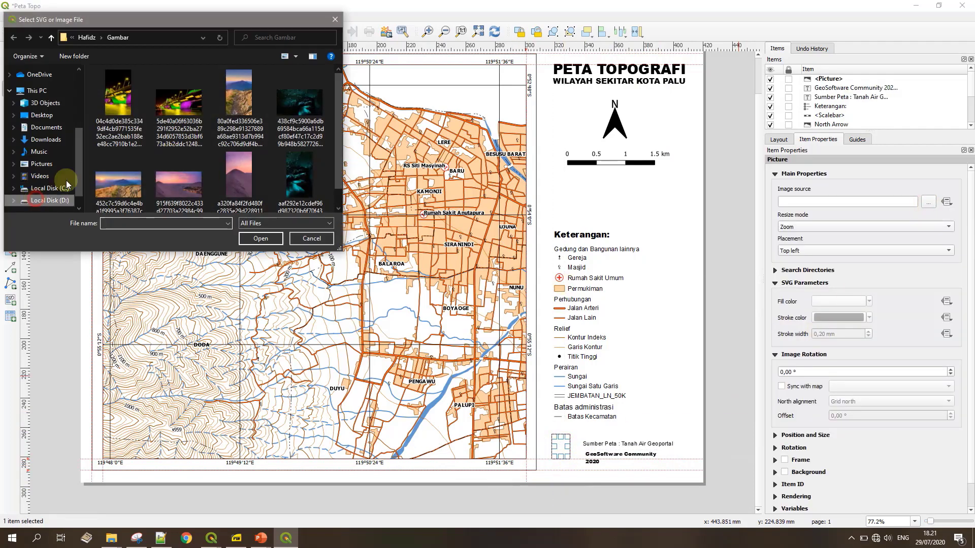
pyautogui.doubleClick(302, 156)
pyautogui.scroll(-9, 204, 153)
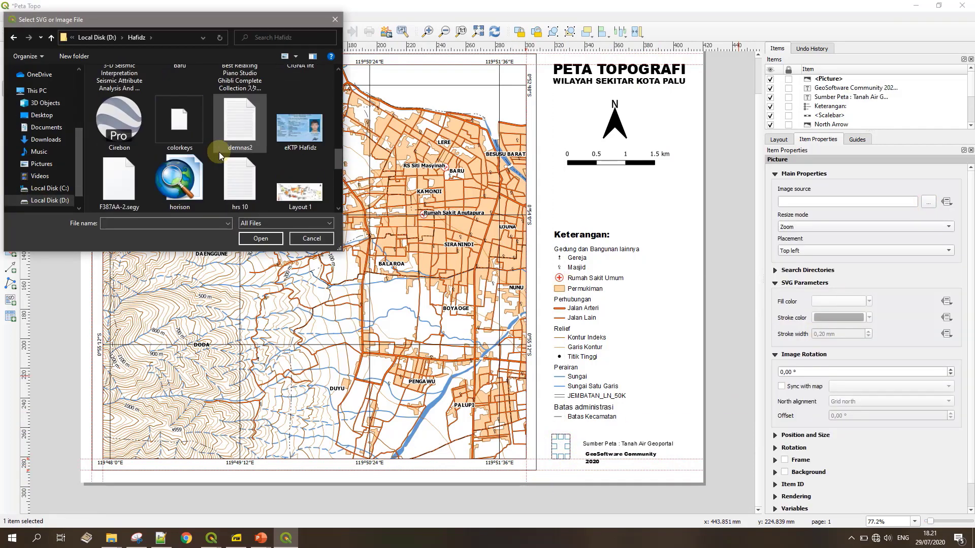
pyautogui.scroll(-3, 220, 155)
pyautogui.doubleClick(206, 165)
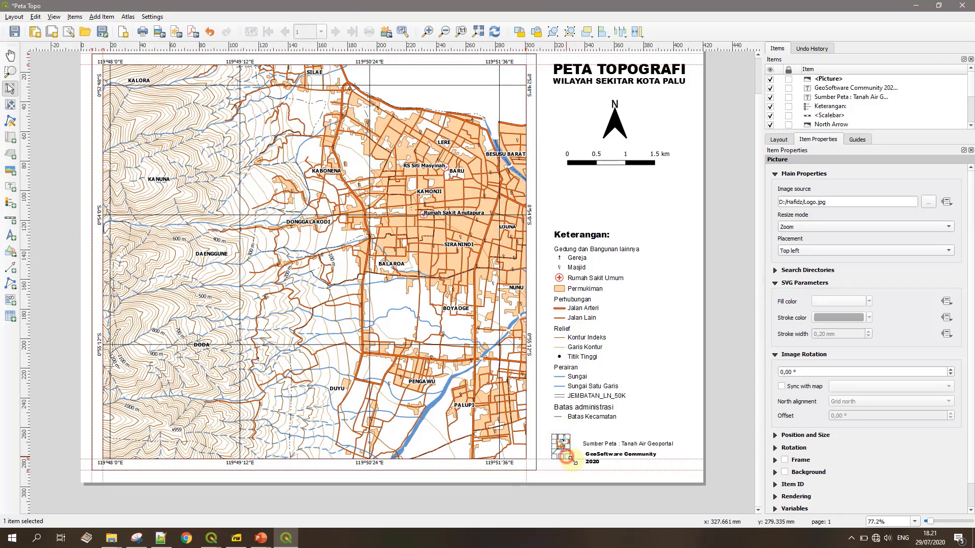
# - Reposition the logo under the legend and place the GeoSoftware Community label directly beside it
pyautogui.scroll(2, 568, 458)
pyautogui.moveTo(302, 305); pyautogui.dragTo(303, 331)
pyautogui.click(442, 341)
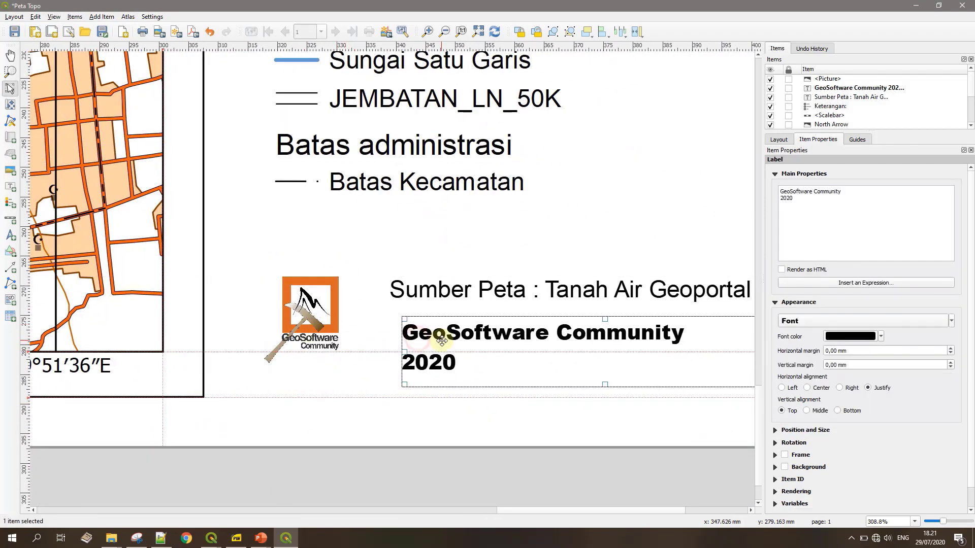
pyautogui.moveTo(441, 341); pyautogui.dragTo(394, 340)
pyautogui.moveTo(315, 314)
pyautogui.mouseDown()
pyautogui.moveTo(311, 347)
pyautogui.moveTo(302, 322)
pyautogui.mouseUp()
pyautogui.click(370, 331)
pyautogui.moveTo(370, 330); pyautogui.dragTo(359, 323)
# - Move the Sumber Peta label above the logo, line it up with the legend's edge and reduce its height
pyautogui.moveTo(446, 290); pyautogui.dragTo(330, 246)
pyautogui.moveTo(330, 248); pyautogui.dragTo(329, 253)
pyautogui.moveTo(503, 286); pyautogui.dragTo(504, 272)
pyautogui.moveTo(394, 253); pyautogui.dragTo(394, 261)
# - Add a vertical guide near the legend's left edge and align the Sumber Peta label and the legend with it
pyautogui.moveTo(24, 92); pyautogui.dragTo(263, 121)
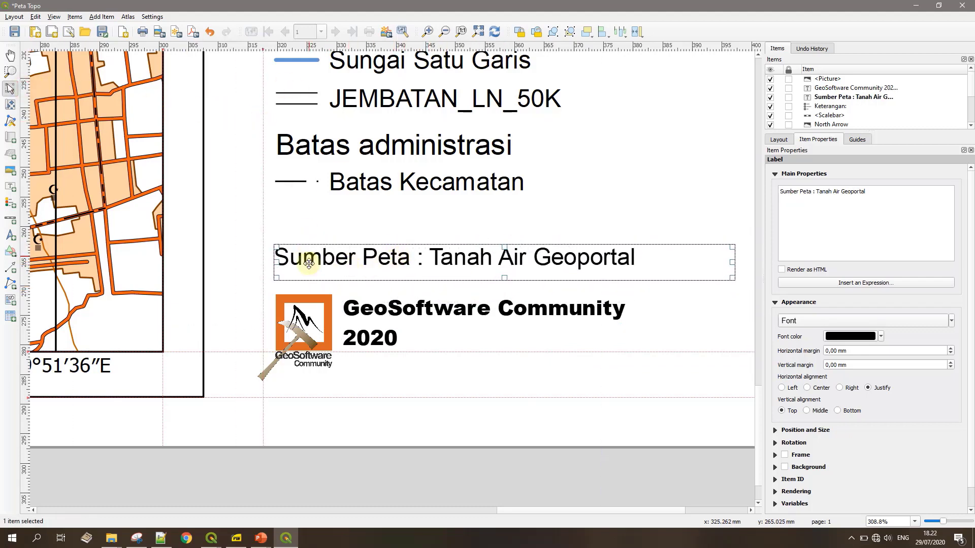
pyautogui.moveTo(308, 262); pyautogui.dragTo(298, 263)
pyautogui.click(352, 144)
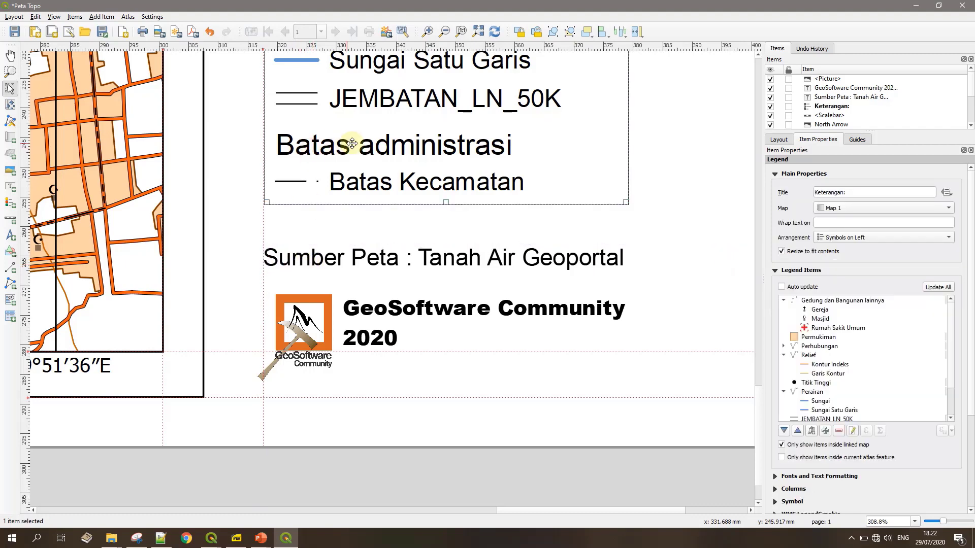
pyautogui.moveTo(352, 143); pyautogui.dragTo(339, 144)
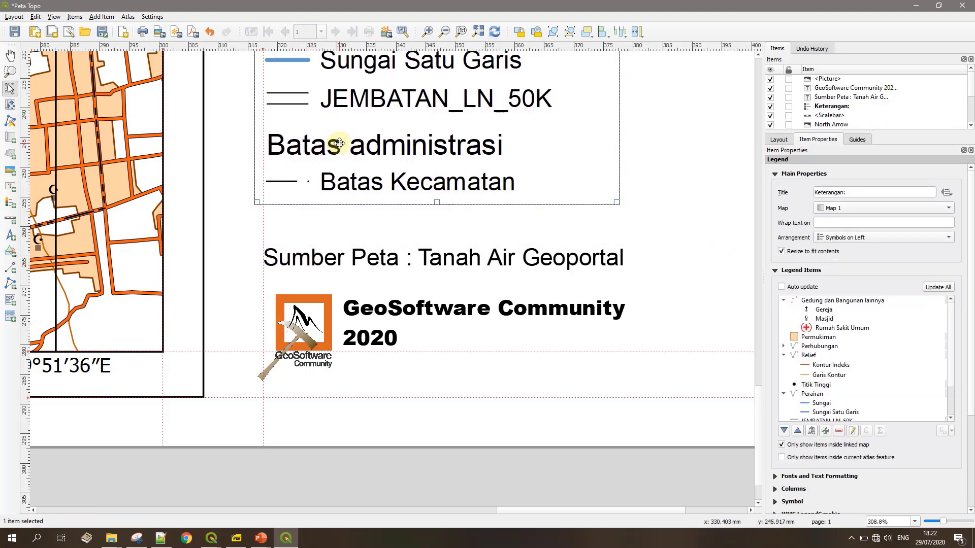
# - Try arranging the legend in two columns and set the column count back to one
pyautogui.scroll(-2, 339, 144)
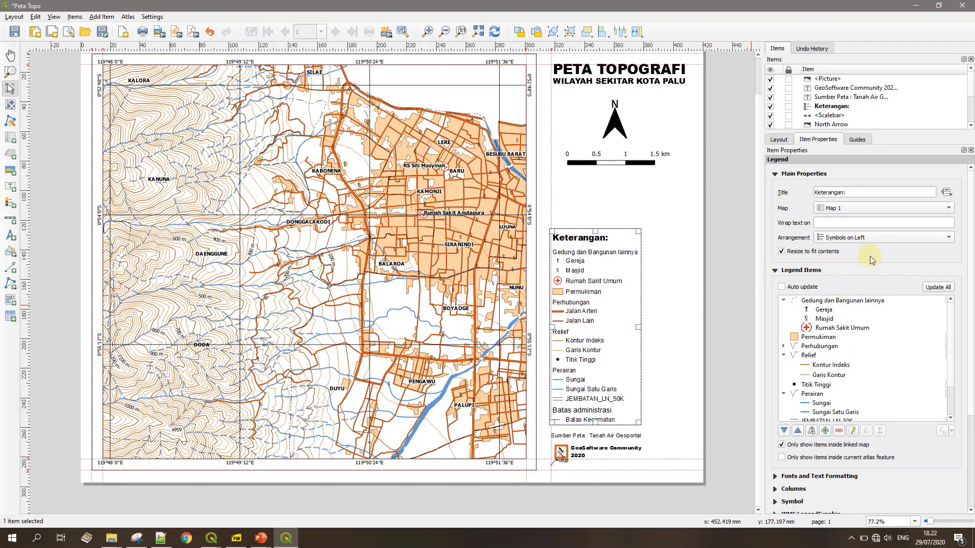
pyautogui.scroll(-3, 951, 371)
pyautogui.click(793, 397)
pyautogui.click(828, 416)
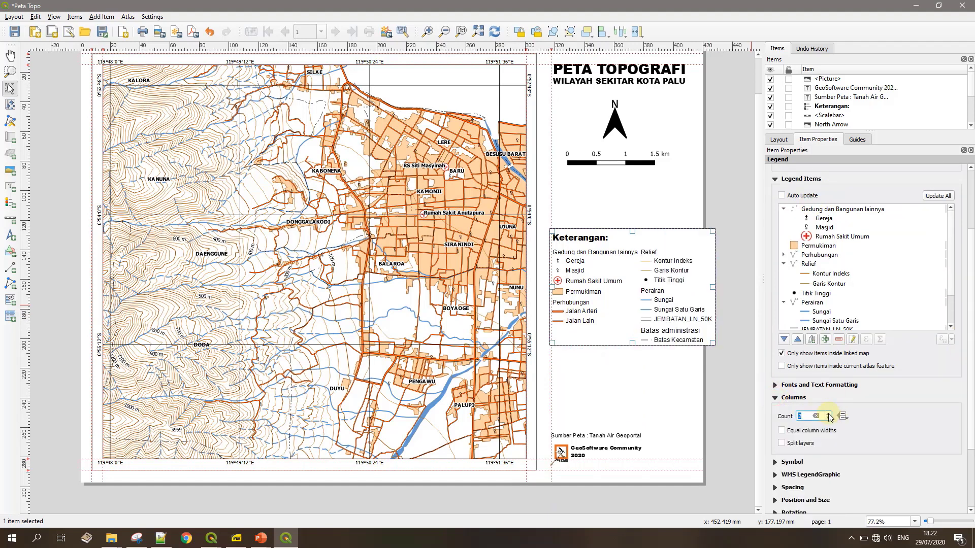
pyautogui.click(828, 418)
# - Shrink the north arrow, move it under the start of the subtitle, and place the scale bar beside it
pyautogui.click(616, 129)
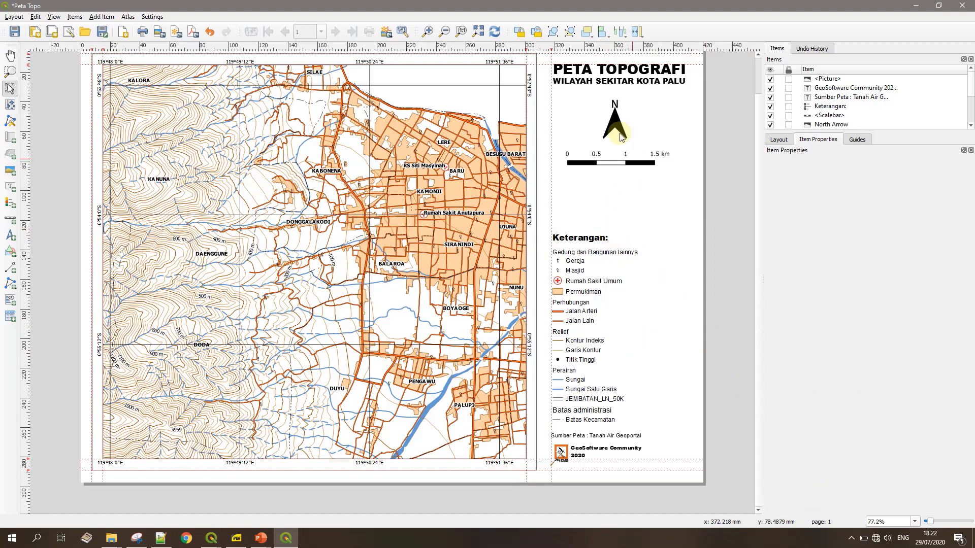
pyautogui.moveTo(634, 137); pyautogui.dragTo(625, 128)
pyautogui.moveTo(613, 116); pyautogui.dragTo(570, 118)
pyautogui.moveTo(616, 155); pyautogui.dragTo(628, 121)
pyautogui.moveTo(616, 139); pyautogui.dragTo(638, 119)
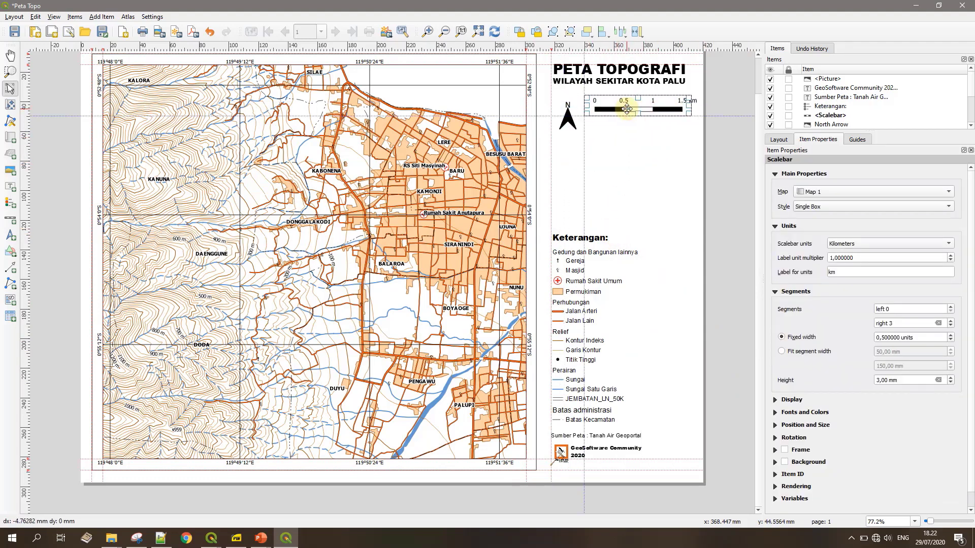
pyautogui.click(570, 108)
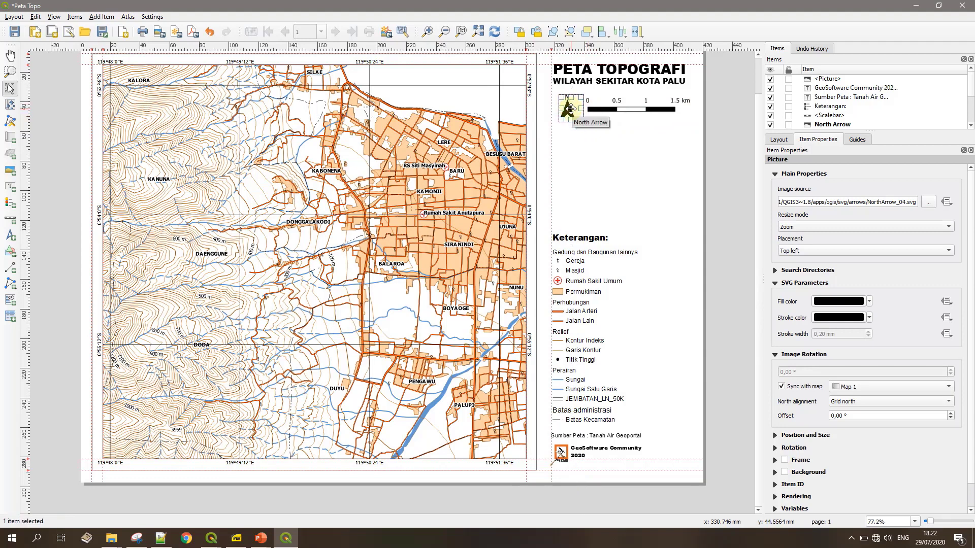
pyautogui.click(638, 142)
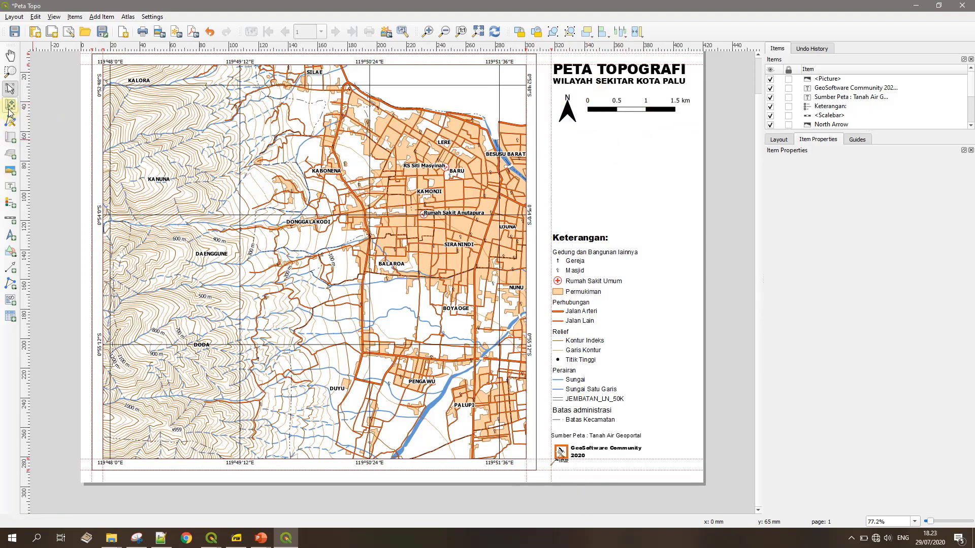
# - Add the label "Sistem Koordinat Geografis WGS 84" below the scale bar, in Arial and wide enough for one line
pyautogui.moveTo(563, 132); pyautogui.dragTo(648, 159)
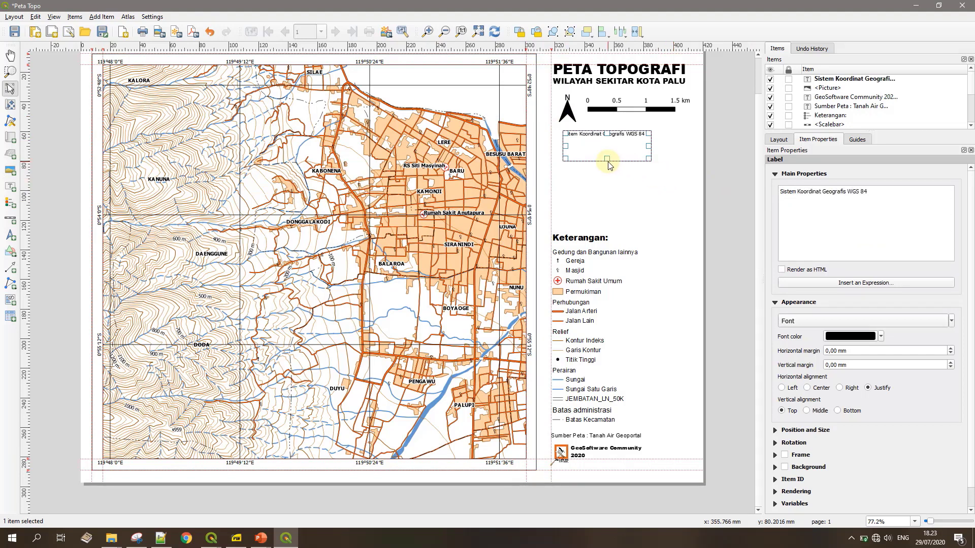
pyautogui.moveTo(606, 158); pyautogui.dragTo(607, 142)
pyautogui.click(946, 322)
pyautogui.click(906, 354)
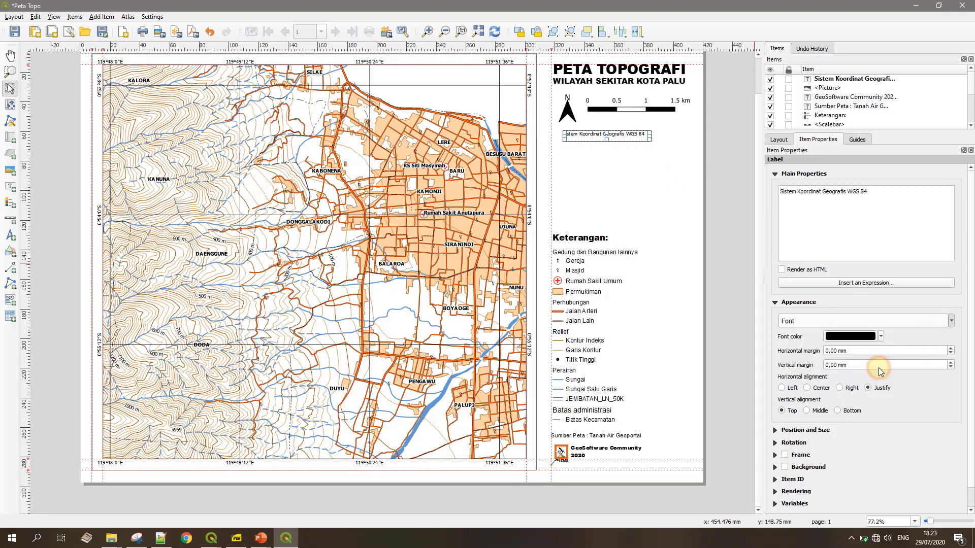
pyautogui.moveTo(650, 135); pyautogui.dragTo(666, 135)
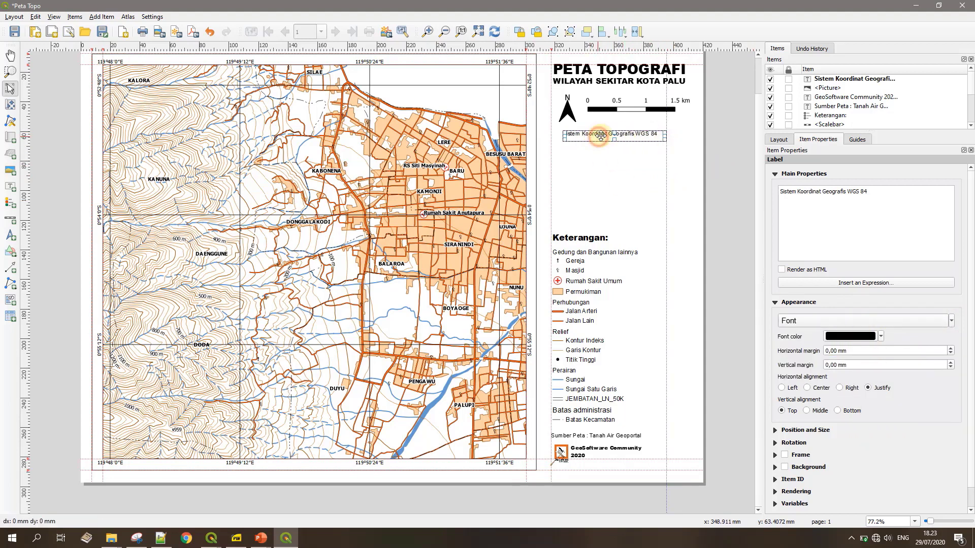
pyautogui.moveTo(597, 136); pyautogui.dragTo(604, 135)
pyautogui.click(712, 198)
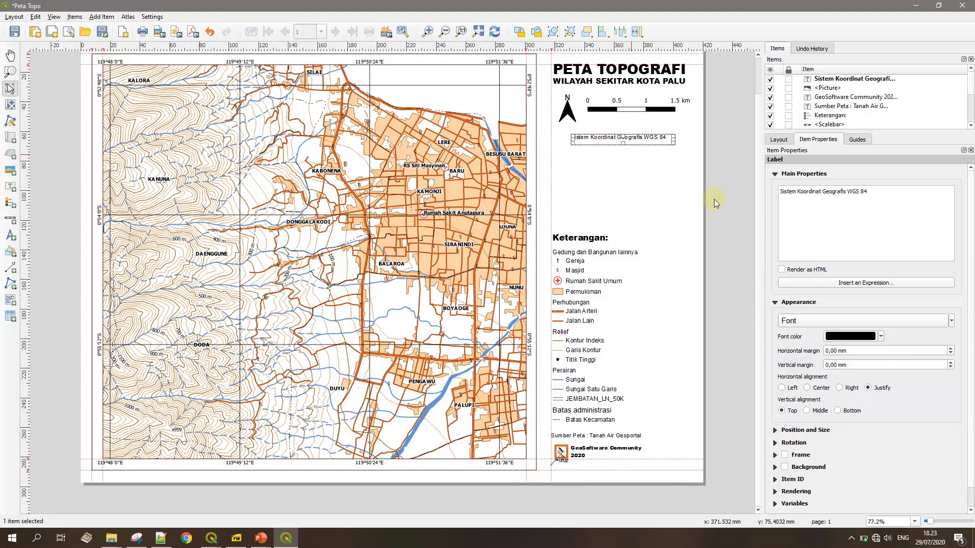
# - Add the label "Skala 1:25.000 Ukuran Kertas A3" below the coordinate system label, fit it to one line and set it in Arial
pyautogui.click(10, 187)
pyautogui.moveTo(592, 152); pyautogui.dragTo(645, 187)
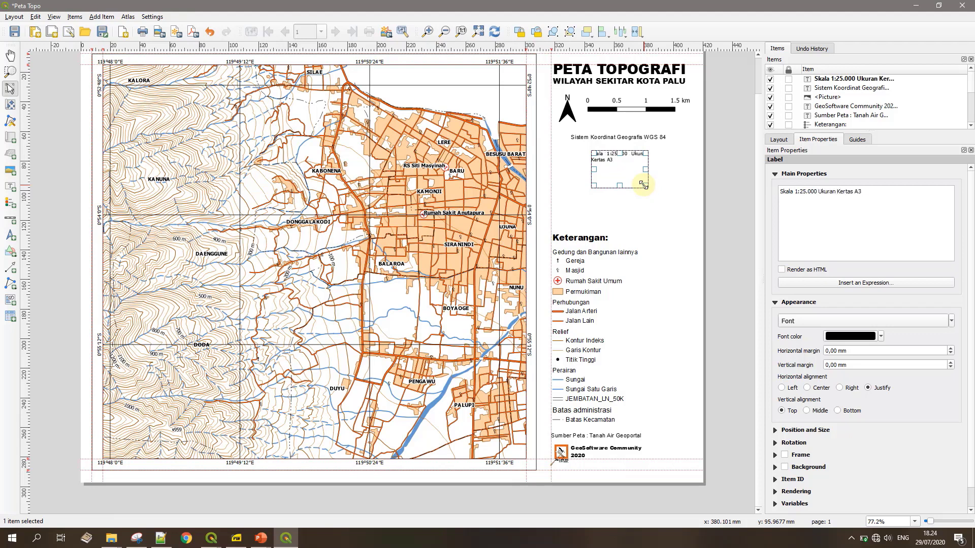
pyautogui.moveTo(686, 169); pyautogui.dragTo(632, 161)
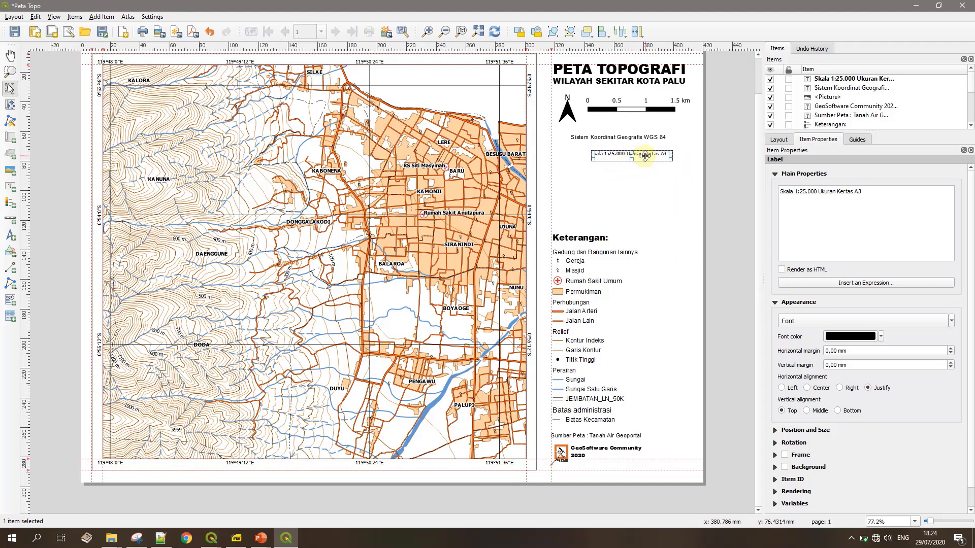
pyautogui.click(951, 323)
pyautogui.click(870, 358)
# - Increase the font size of the Skala 1:25.000 label and the Sistem Koordinat label
pyautogui.click(950, 322)
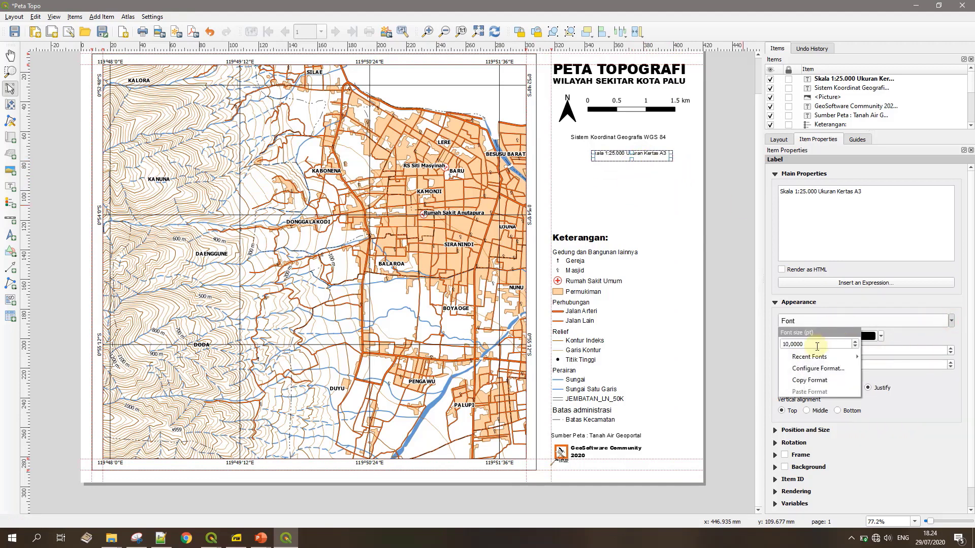
pyautogui.scroll(2, 816, 344)
pyautogui.click(671, 155)
pyautogui.click(638, 136)
pyautogui.click(950, 321)
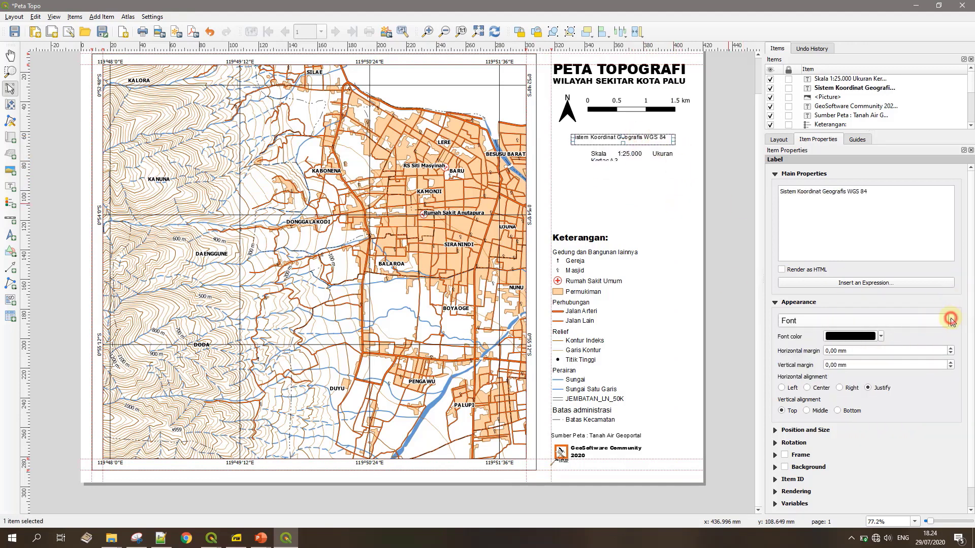
pyautogui.scroll(2, 817, 344)
# - Arrange the Skala 1:25.000 label directly under the scale bar and the Sistem Koordinat label below it along the vertical guide
pyautogui.click(672, 189)
pyautogui.moveTo(669, 158); pyautogui.dragTo(605, 107)
pyautogui.click(645, 172)
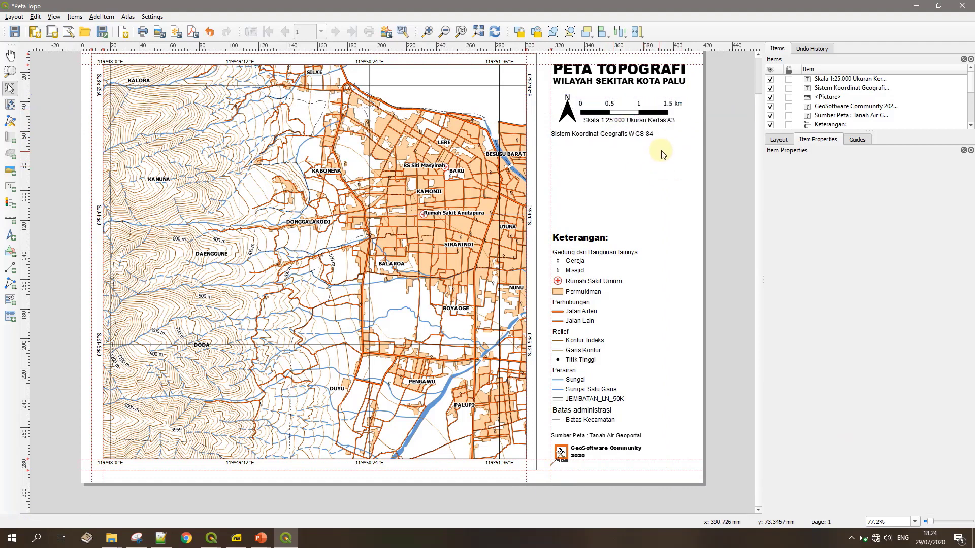
# - Lock the layers and layer styles of the main map, Map 1
pyautogui.click(415, 189)
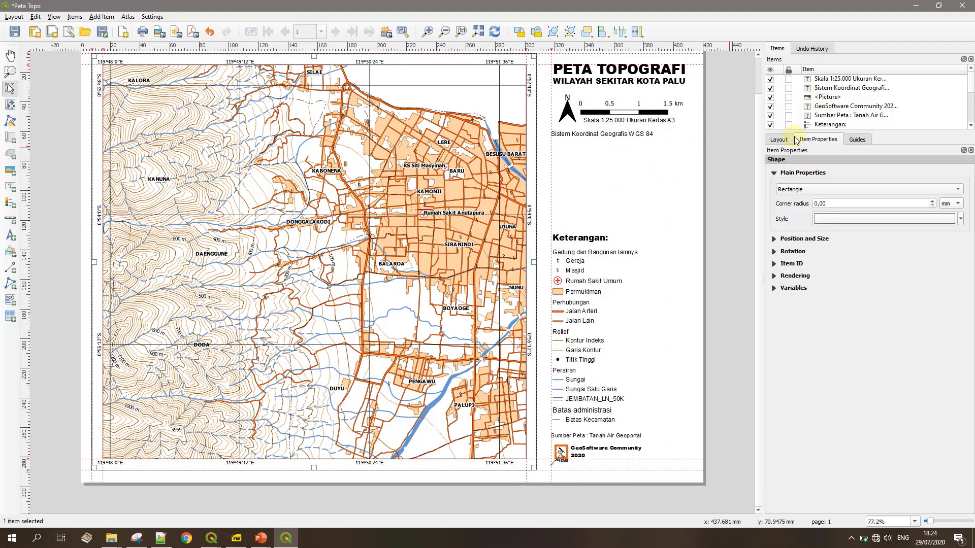
pyautogui.scroll(-5, 817, 114)
pyautogui.click(815, 116)
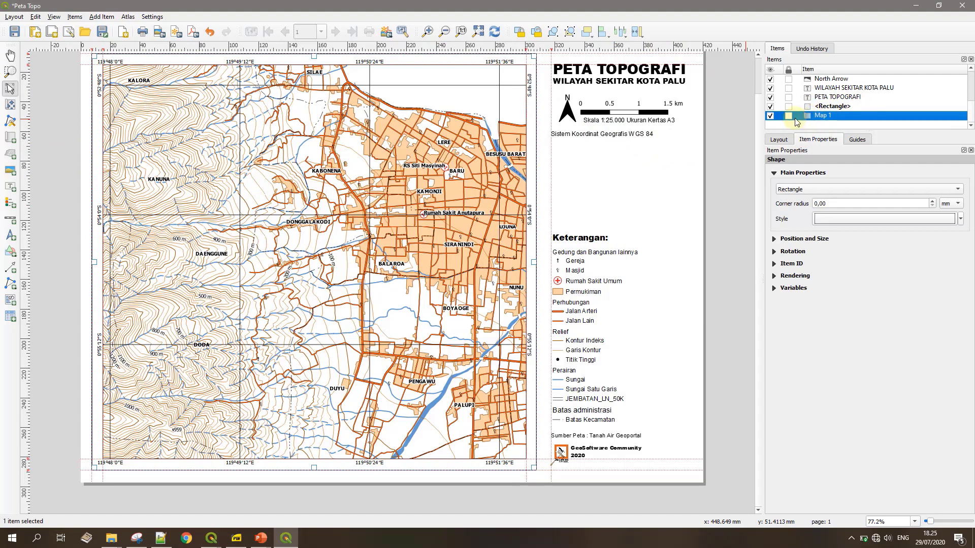
pyautogui.rightClick(828, 118)
pyautogui.click(852, 133)
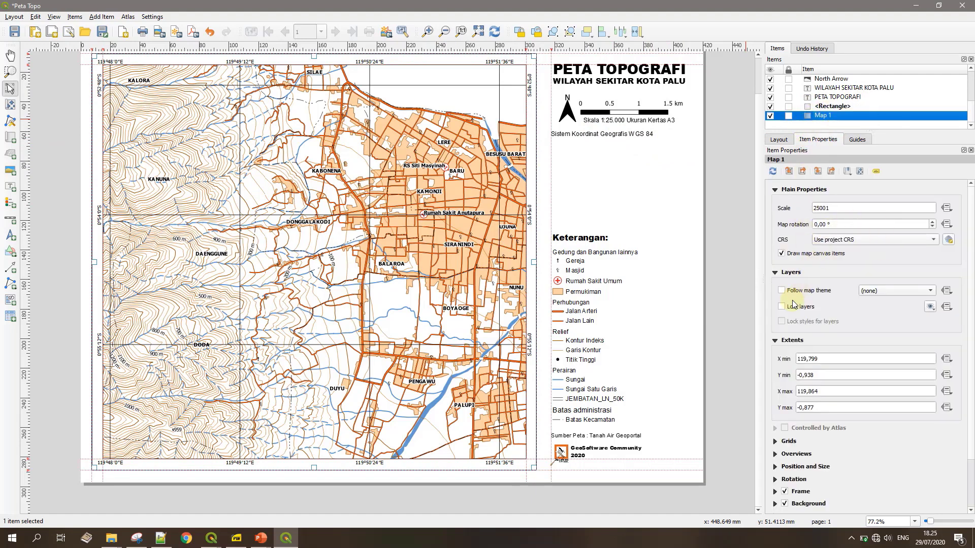
pyautogui.click(785, 307)
pyautogui.click(799, 321)
pyautogui.click(715, 301)
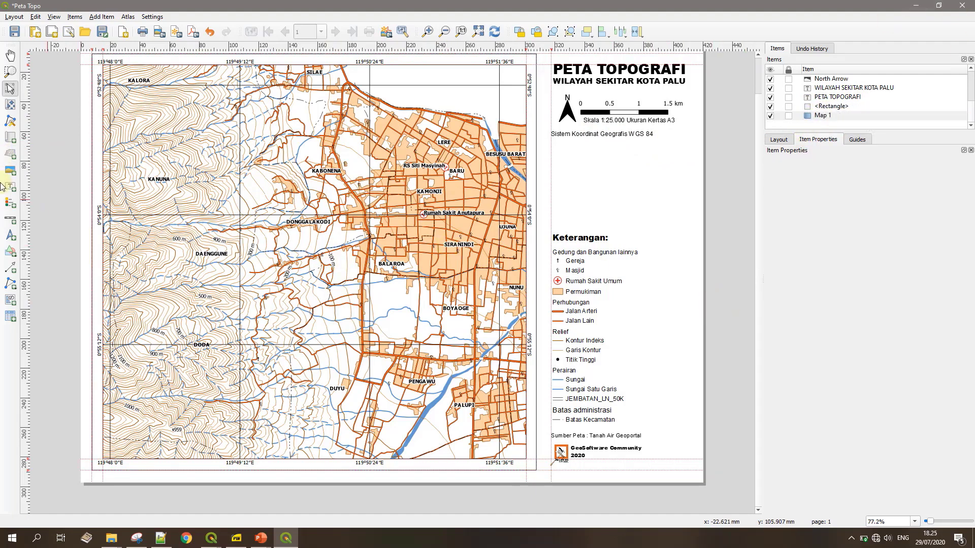
# - Draw an inset map in the empty space above the legend and hide every project layer except geoboundariesHPSCGS-3_0_0-IDN-ADM2
pyautogui.moveTo(644, 203); pyautogui.dragTo(684, 219)
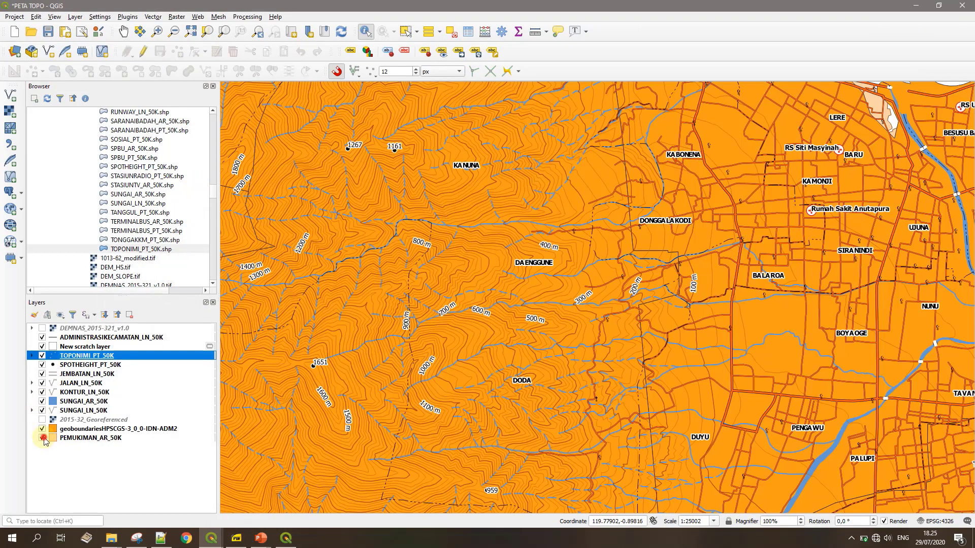
pyautogui.click(43, 355)
pyautogui.click(42, 337)
pyautogui.click(42, 383)
pyautogui.click(42, 374)
pyautogui.click(42, 365)
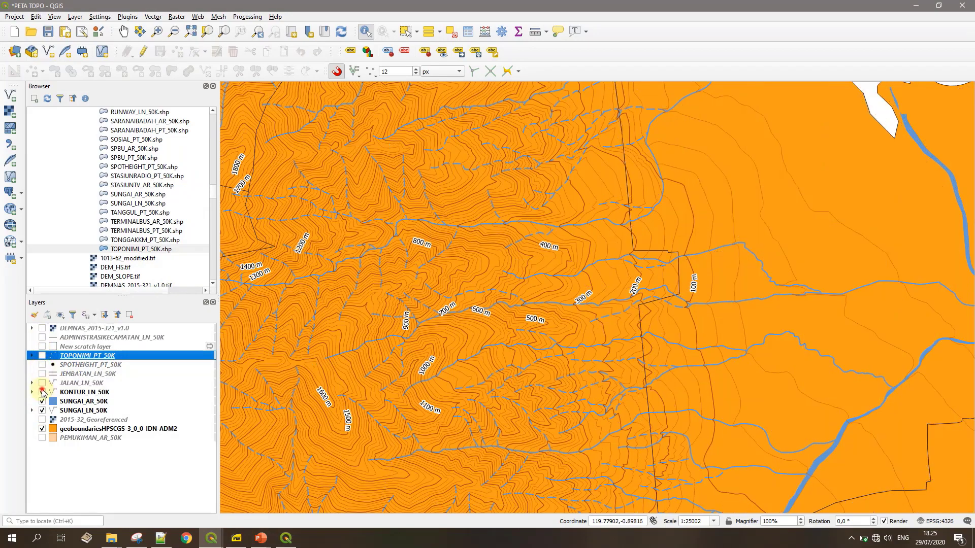
pyautogui.click(42, 393)
pyautogui.click(43, 401)
pyautogui.click(43, 411)
pyautogui.scroll(-9, 549, 309)
# - Fit Sulawesi in the inset map and resize the inset to about half the width of the legend column
pyautogui.click(282, 539)
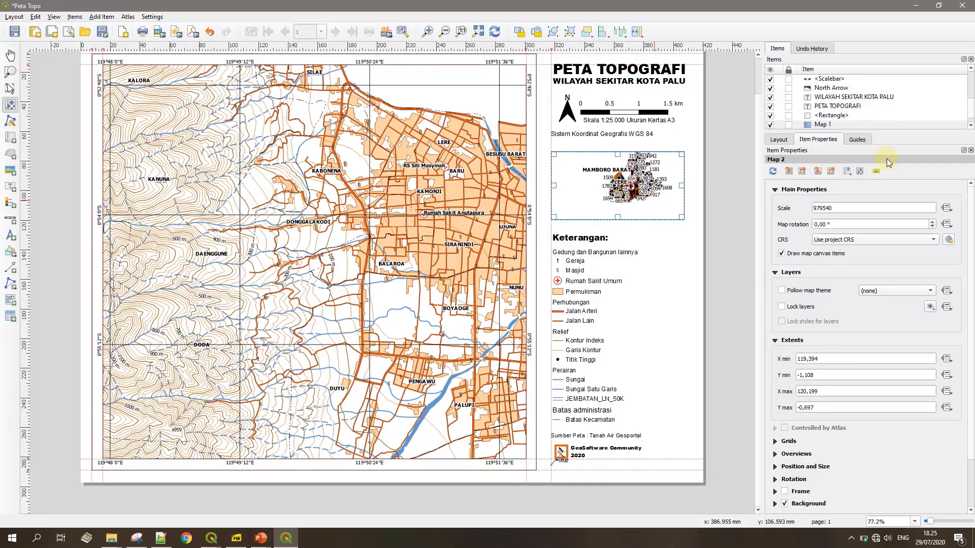
pyautogui.scroll(-4, 619, 184)
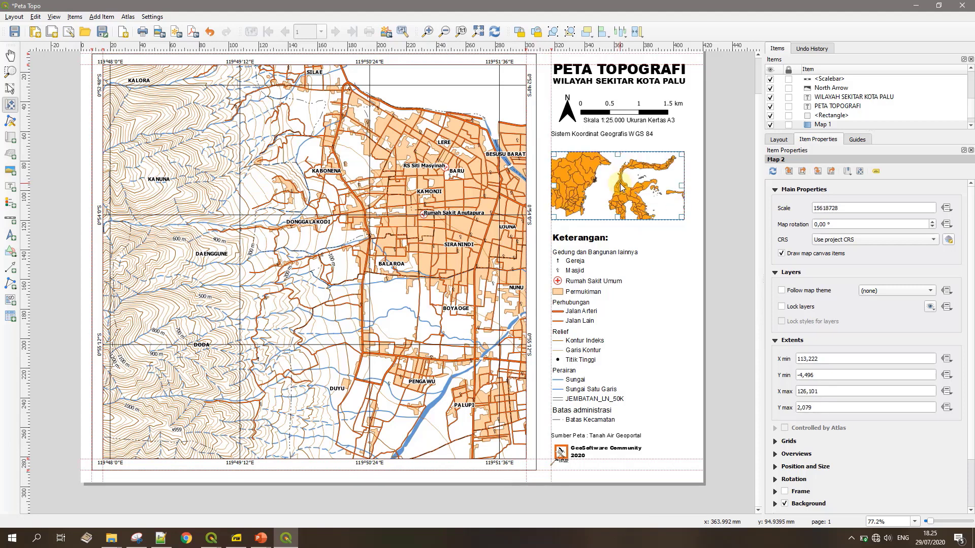
pyautogui.click(10, 94)
pyautogui.moveTo(618, 217); pyautogui.dragTo(618, 222)
pyautogui.moveTo(682, 188); pyautogui.dragTo(607, 173)
pyautogui.click(11, 105)
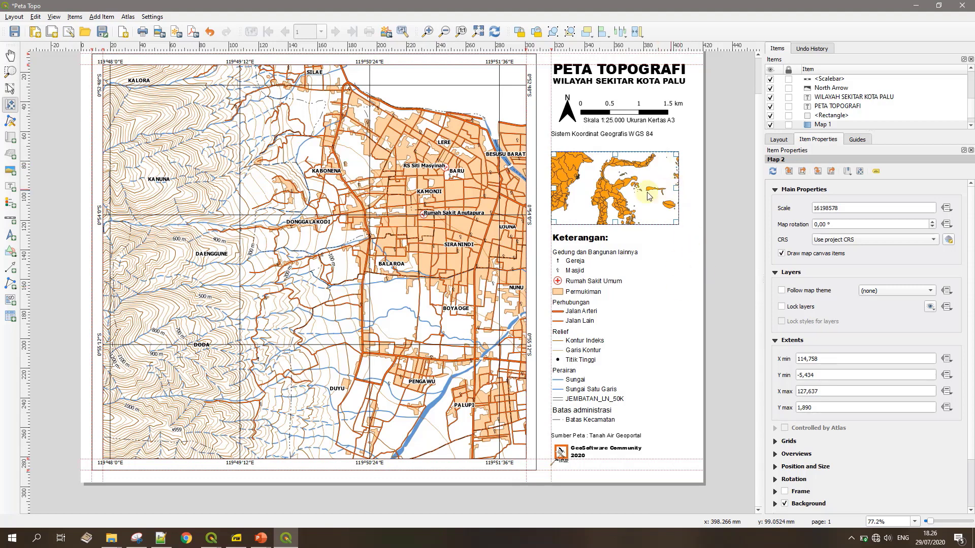
pyautogui.press('v')
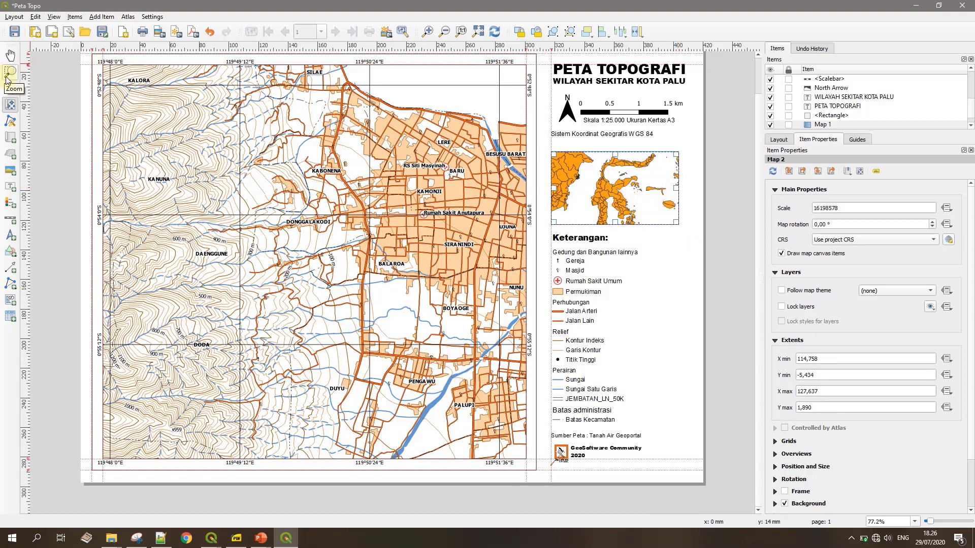
pyautogui.moveTo(676, 189); pyautogui.dragTo(621, 189)
pyautogui.press('c')
pyautogui.scroll(1, 587, 191)
# - Set the Sulawesi inset map's scale to 15000000
pyautogui.moveTo(853, 208); pyautogui.dragTo(735, 198)
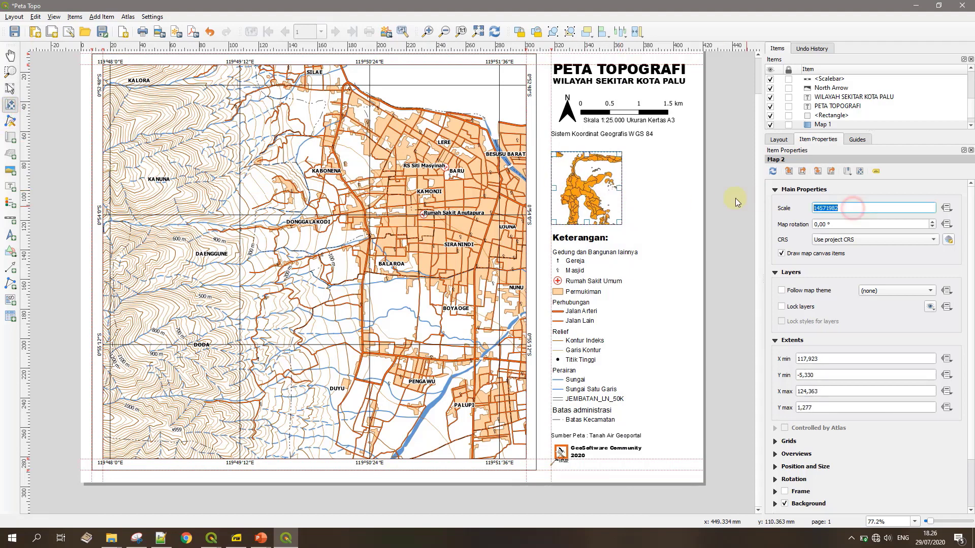
pyautogui.write('150000')
pyautogui.press('Return')
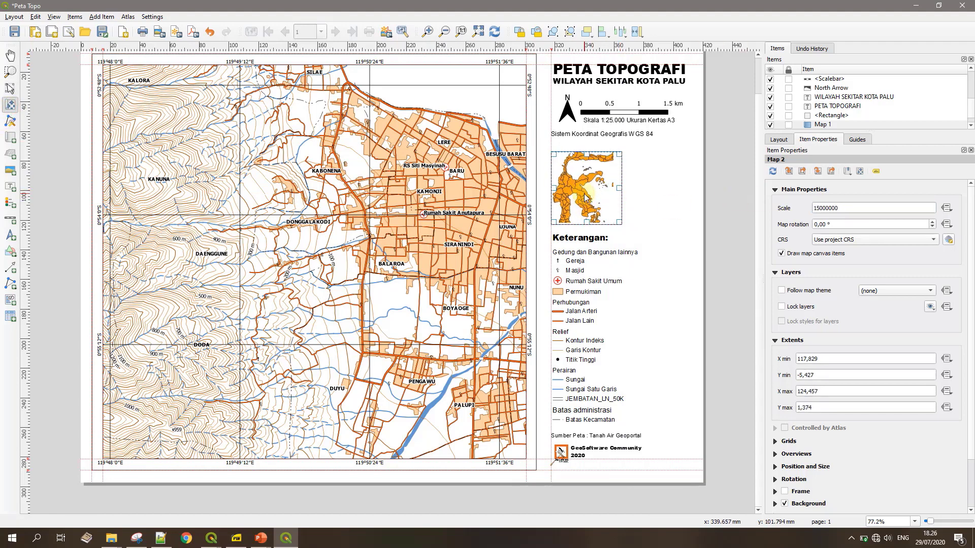
# - Add the gadm36_IDN_1 layer from the gadm36_IDN.gpkg geopackage to the project
pyautogui.click(915, 5)
pyautogui.scroll(10, 116, 247)
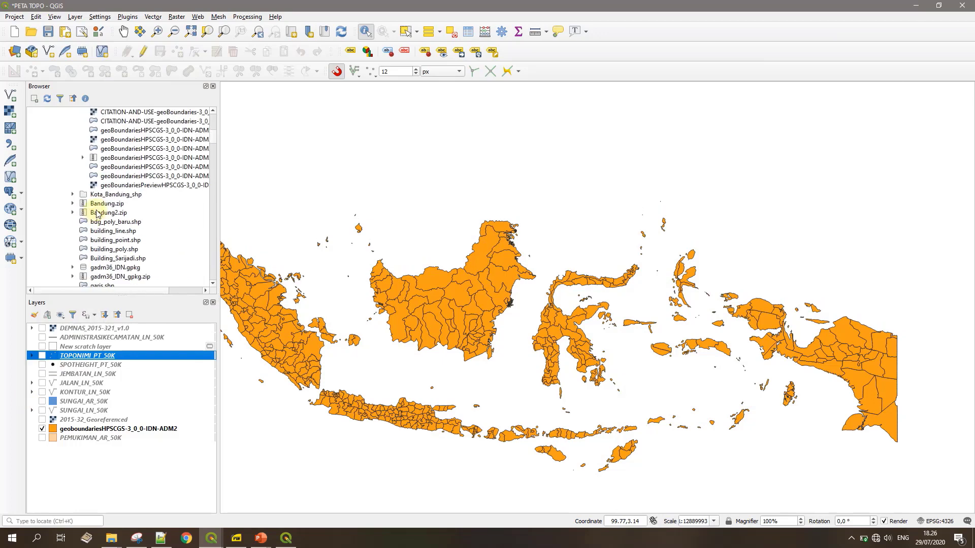
pyautogui.scroll(-6, 119, 201)
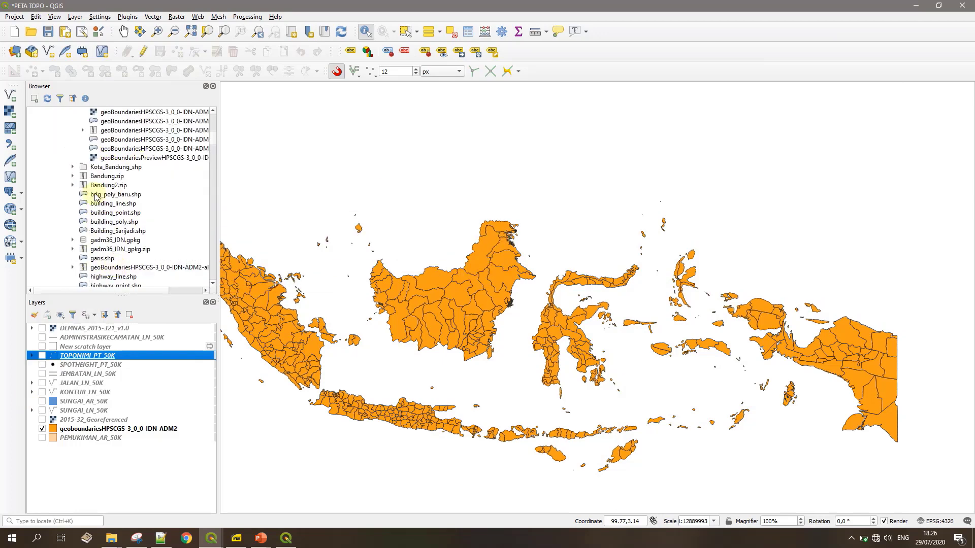
pyautogui.moveTo(115, 205); pyautogui.dragTo(297, 278)
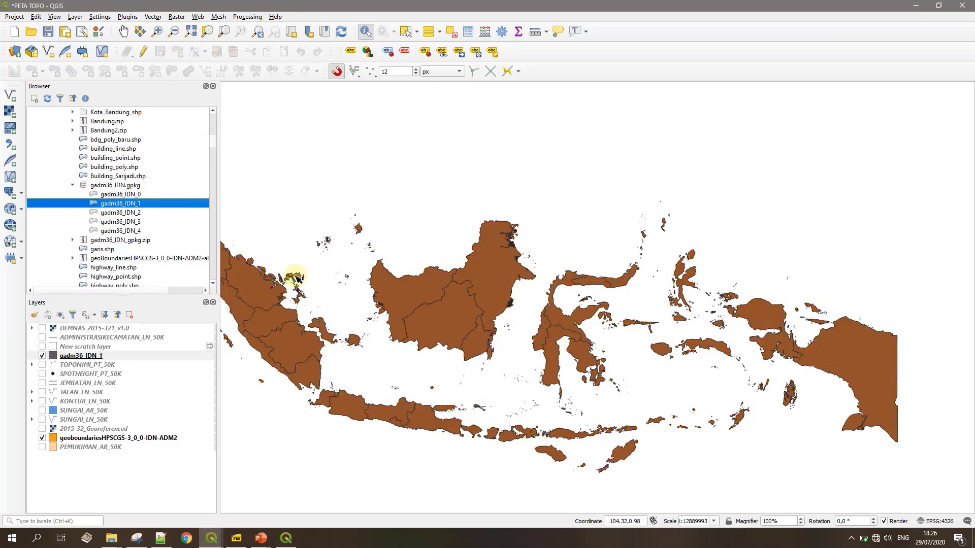
# - Change the fill color of the gadm36_IDN_1 layer to light gray
pyautogui.doubleClick(57, 357)
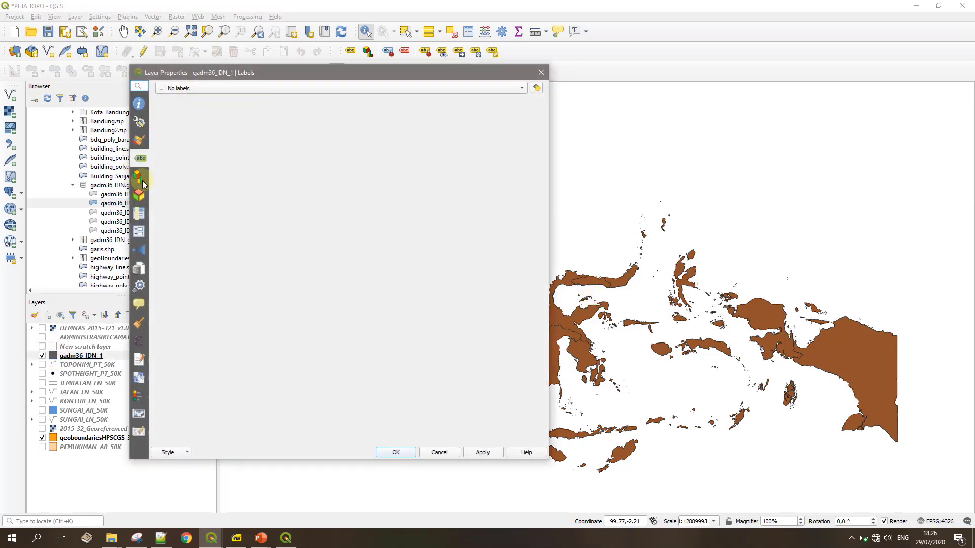
pyautogui.click(140, 177)
pyautogui.click(138, 194)
pyautogui.click(139, 140)
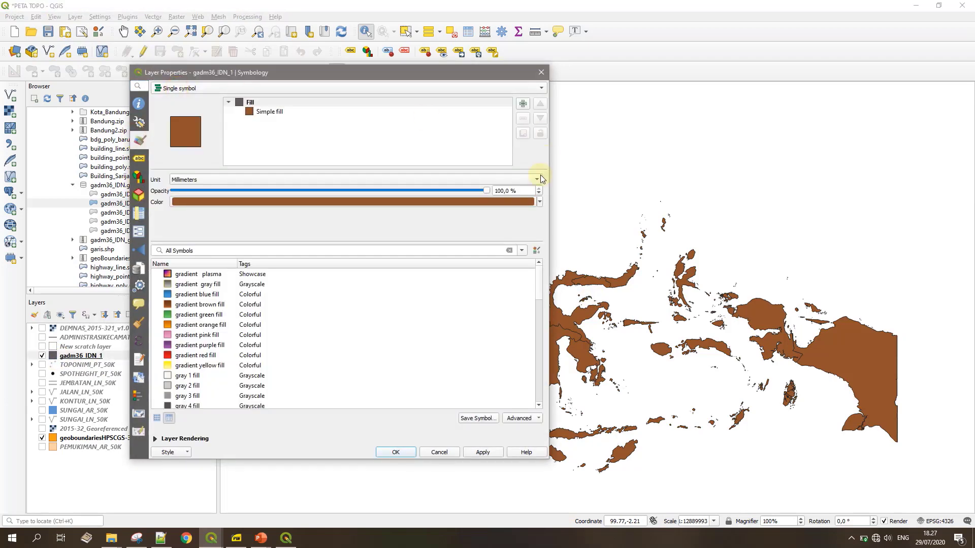
pyautogui.click(539, 202)
pyautogui.click(196, 346)
pyautogui.click(406, 453)
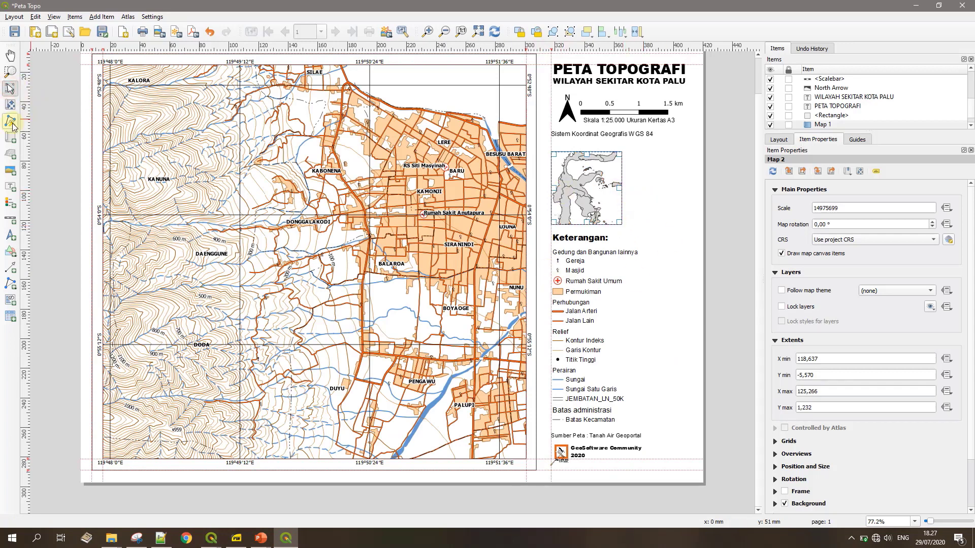
# - Draw a second inset map of matching height beside the Sulawesi inset and give both insets a frame
pyautogui.click(10, 137)
pyautogui.moveTo(631, 152); pyautogui.dragTo(683, 225)
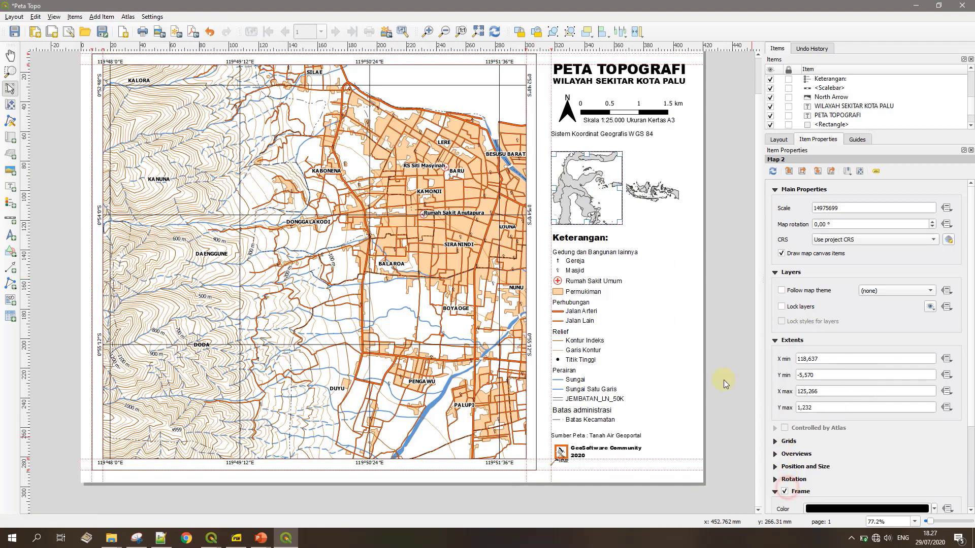
pyautogui.click(655, 191)
pyautogui.press('c')
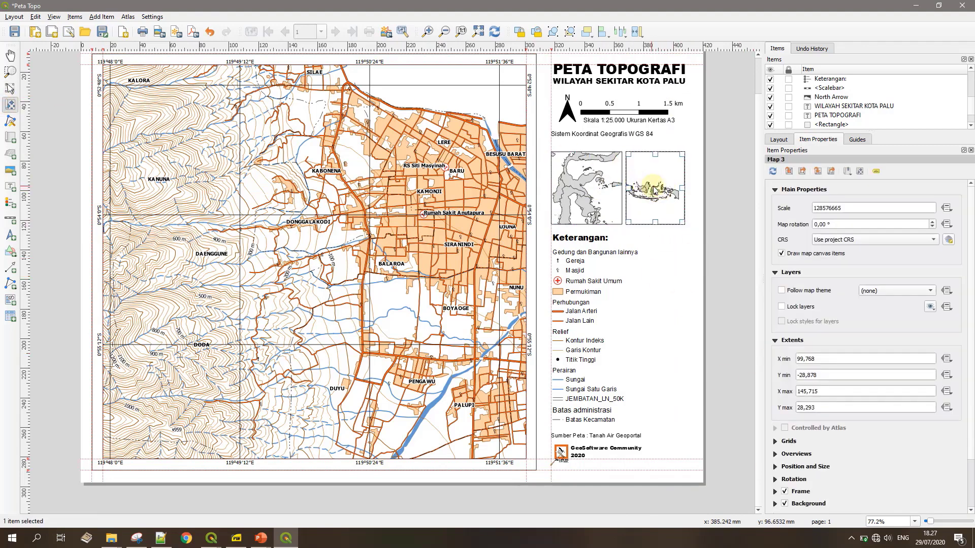
pyautogui.click(916, 5)
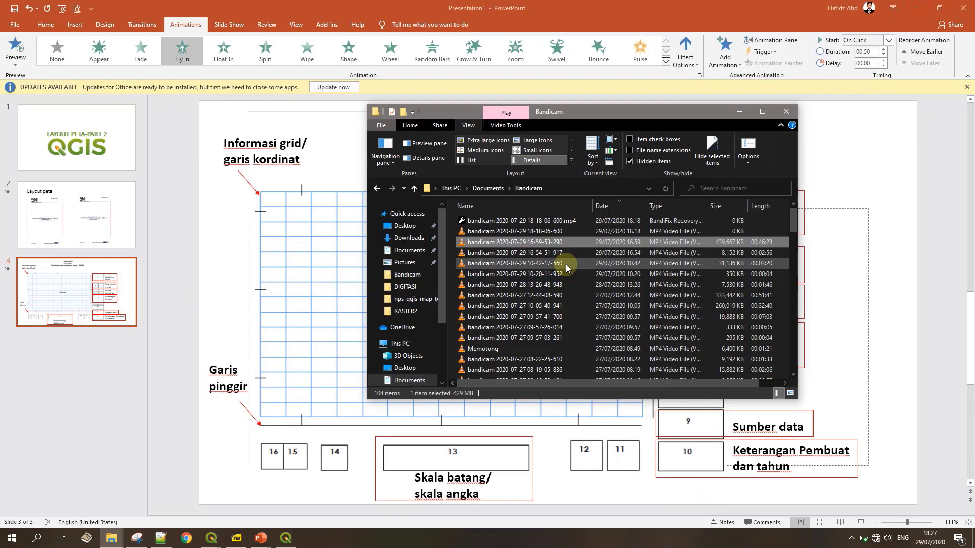
pyautogui.click(286, 537)
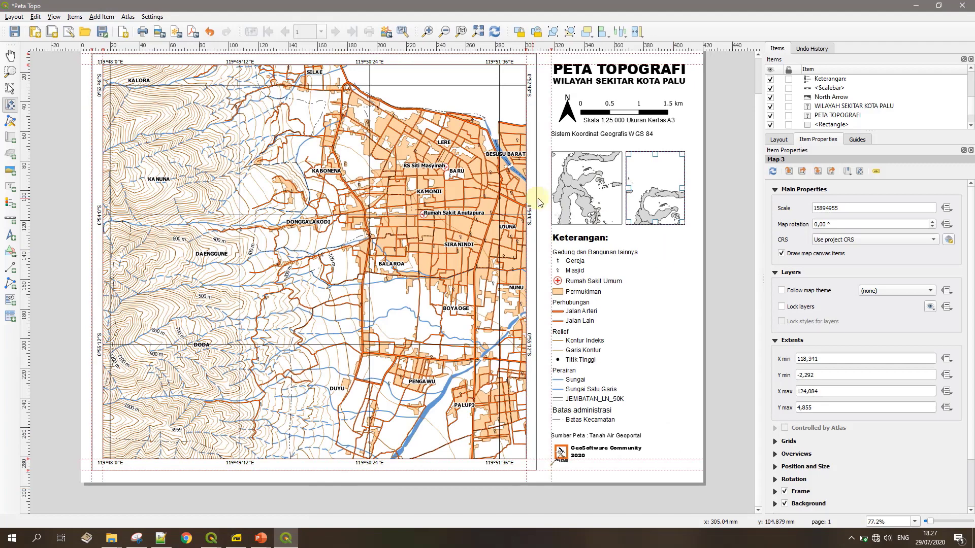
# - Lock the layers of both inset maps and shift the second inset's content toward Sulawesi
pyautogui.click(604, 199)
pyautogui.click(794, 307)
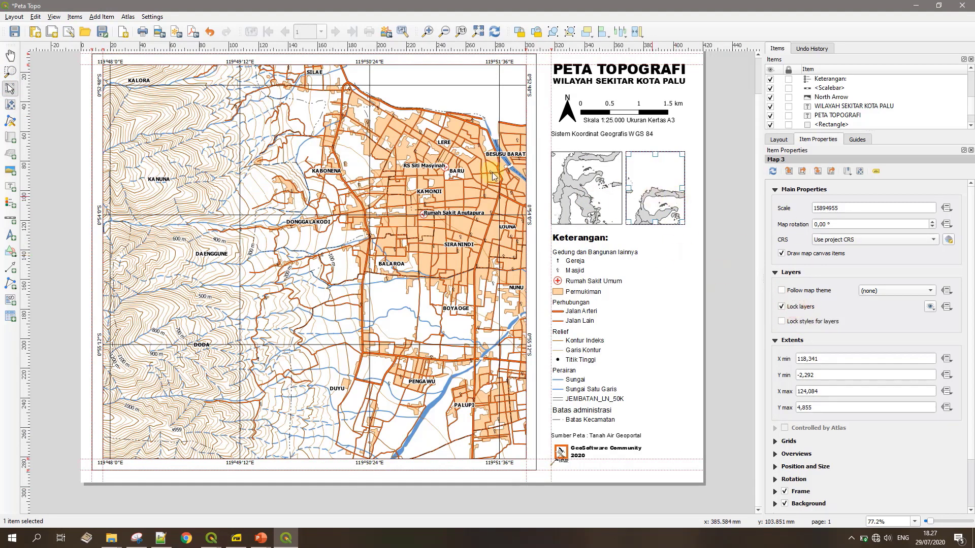
pyautogui.press('c')
pyautogui.moveTo(660, 193); pyautogui.dragTo(654, 175)
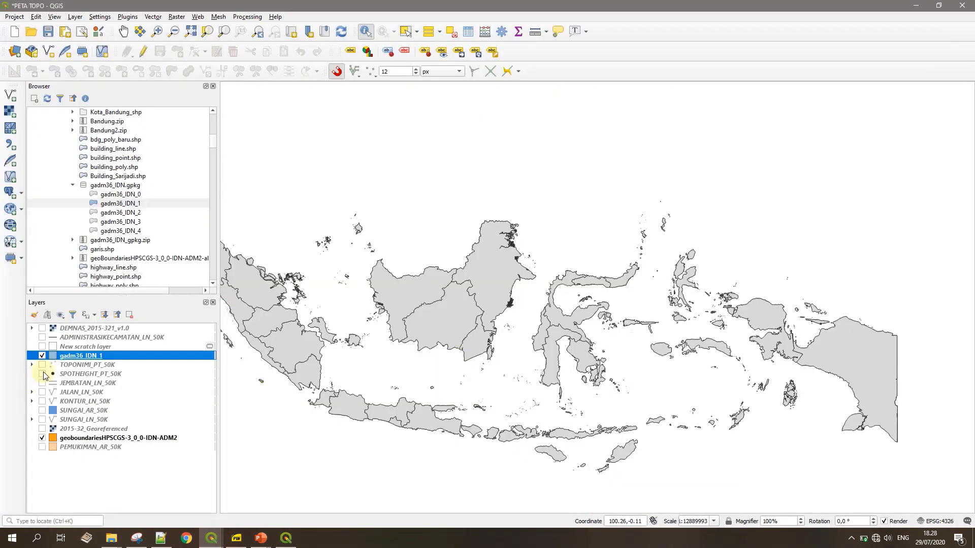
# - Hide gadm36_IDN_1 and label the geoboundaries layer with single labels from shapeName, with a text buffer drawn around them
pyautogui.click(42, 355)
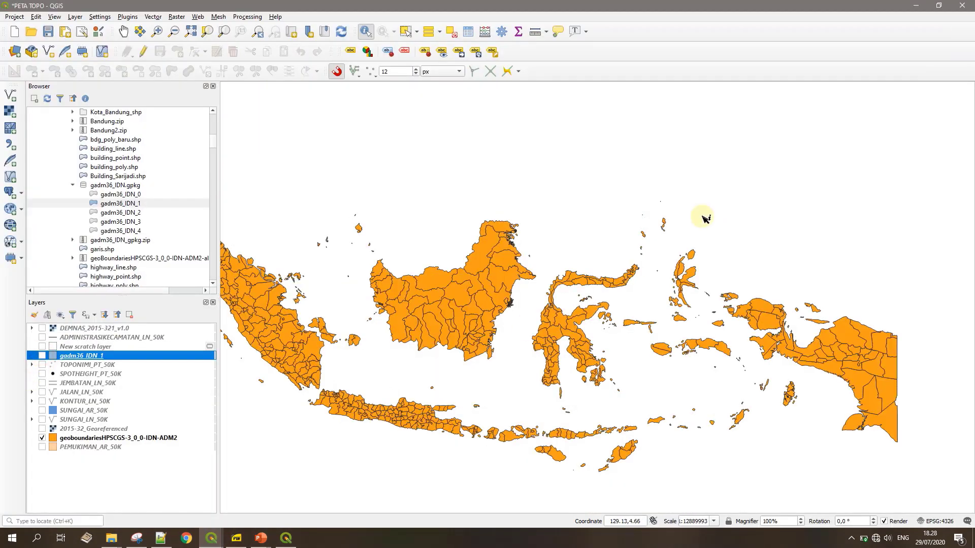
pyautogui.scroll(5, 544, 300)
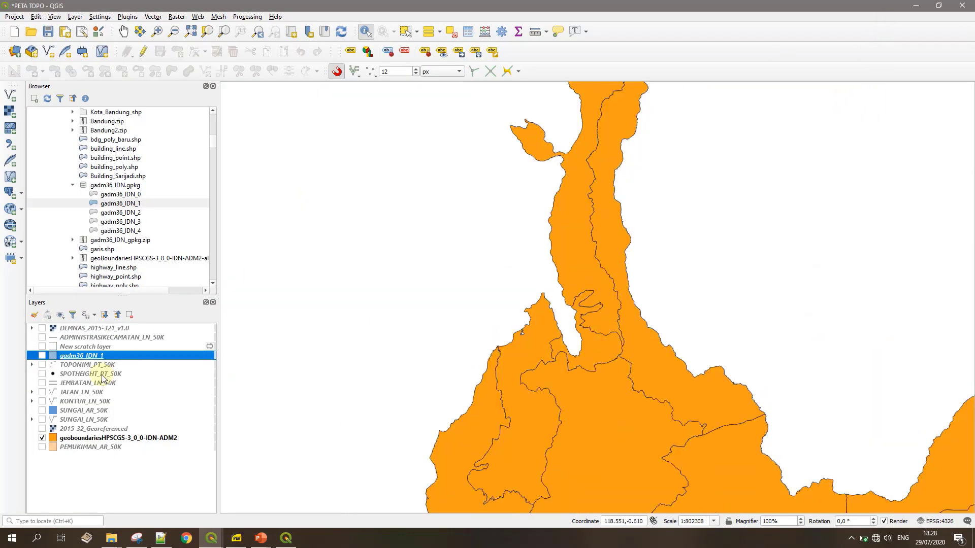
pyautogui.doubleClick(118, 437)
pyautogui.click(141, 158)
pyautogui.click(187, 88)
pyautogui.click(186, 99)
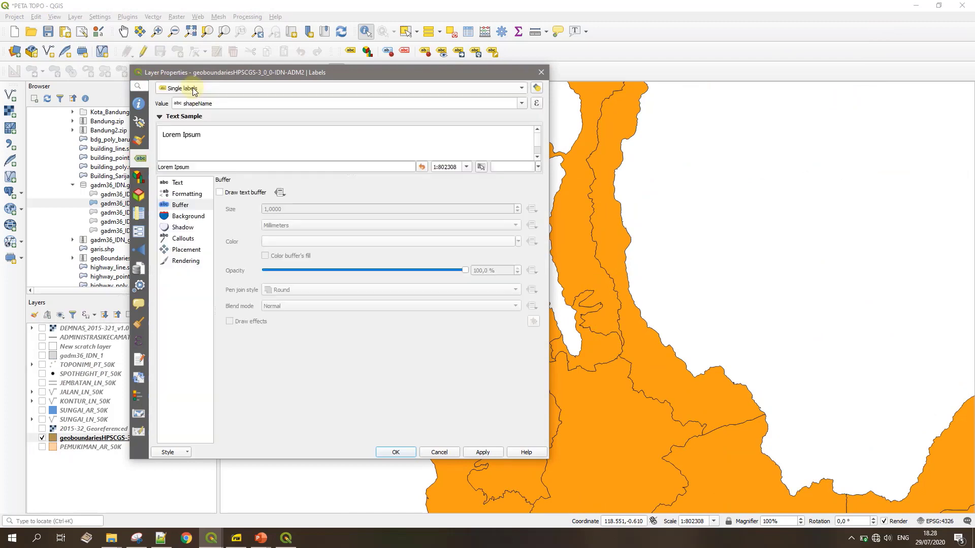
pyautogui.click(482, 452)
pyautogui.click(245, 193)
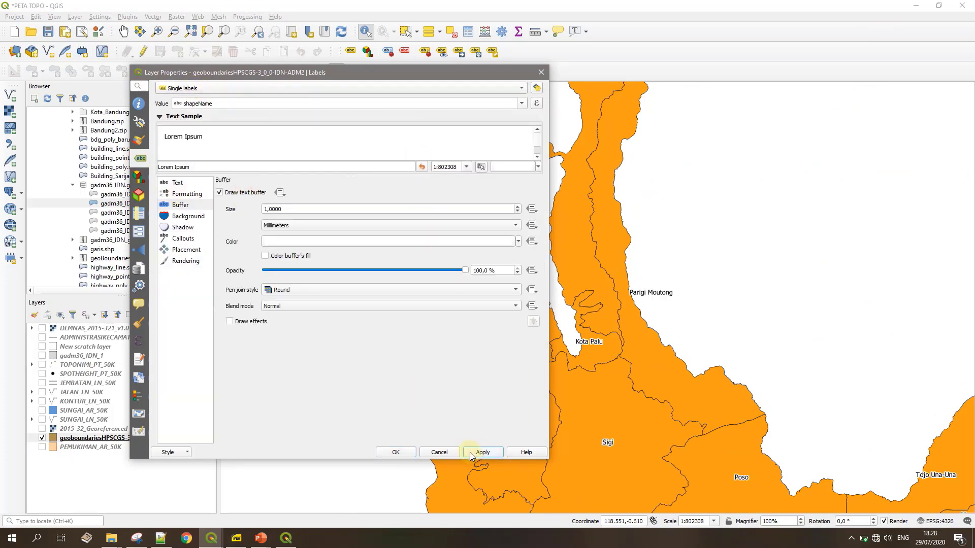
pyautogui.click(397, 451)
# - Refresh the second inset map in the layout and unlock its layers to use the labeled geoboundaries layer
pyautogui.click(286, 539)
pyautogui.click(773, 171)
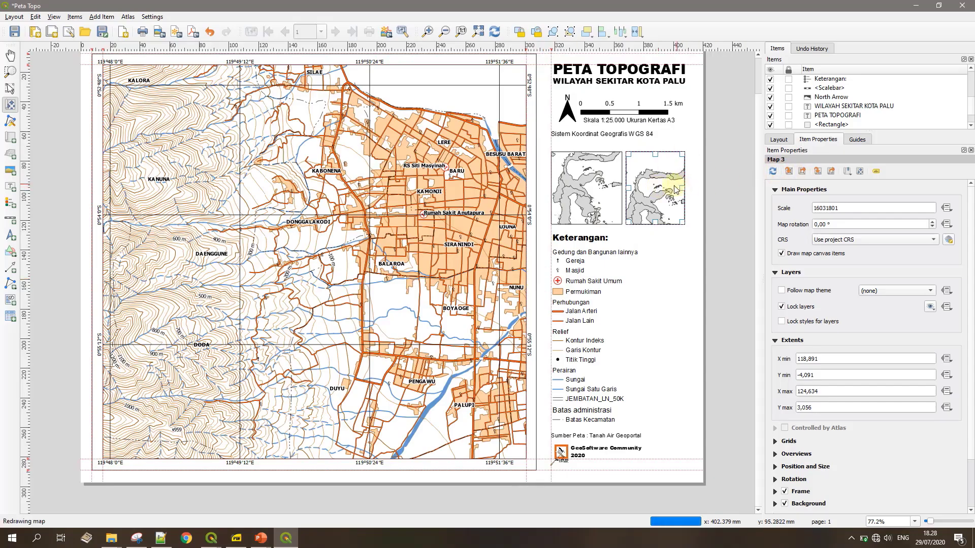
pyautogui.moveTo(651, 193); pyautogui.dragTo(659, 189)
pyautogui.click(788, 308)
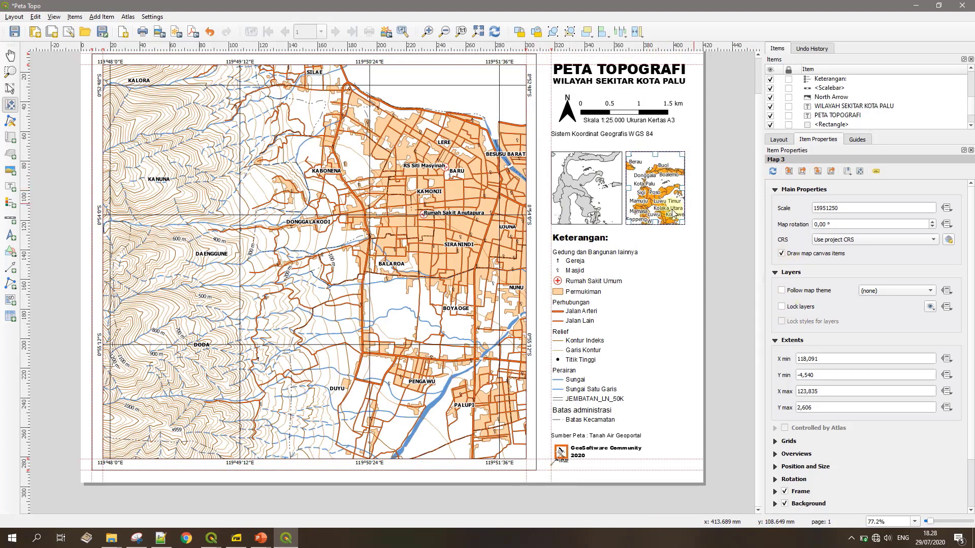
# - Center the second inset map on Kota Palu and set its scale to 1000000
pyautogui.scroll(5, 658, 195)
pyautogui.scroll(2, 660, 195)
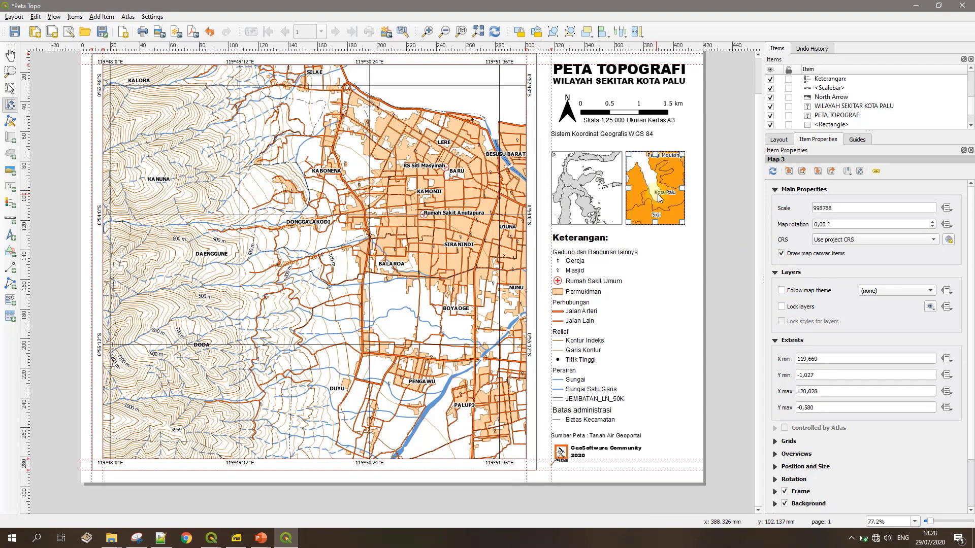
pyautogui.moveTo(665, 191); pyautogui.dragTo(672, 201)
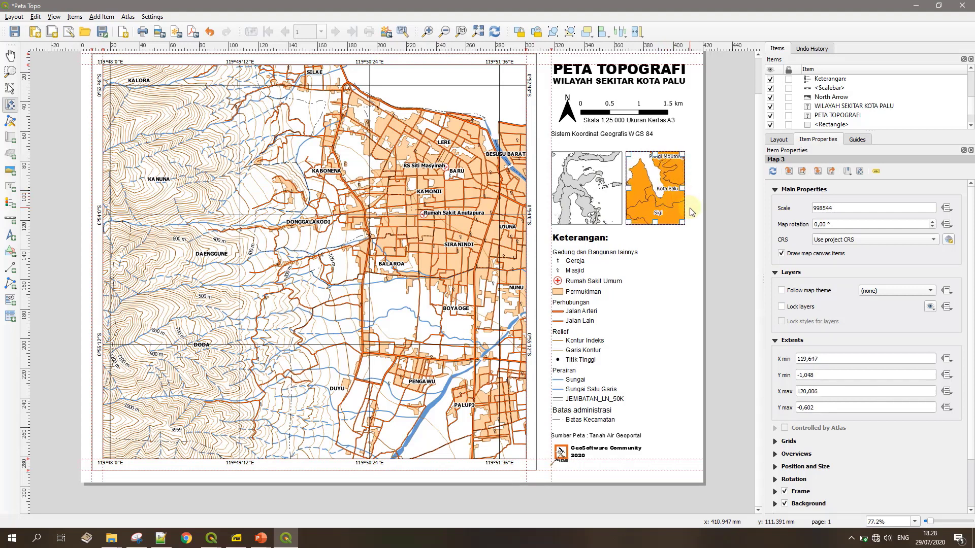
pyautogui.doubleClick(826, 211)
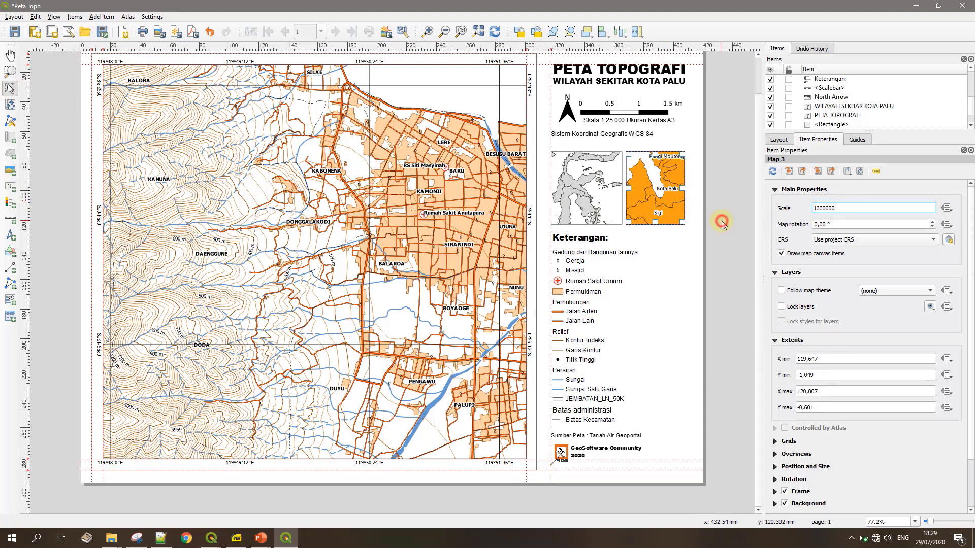
pyautogui.click(722, 223)
# - Add an overview to the second inset map that shows the extent of Map 1
pyautogui.click(775, 454)
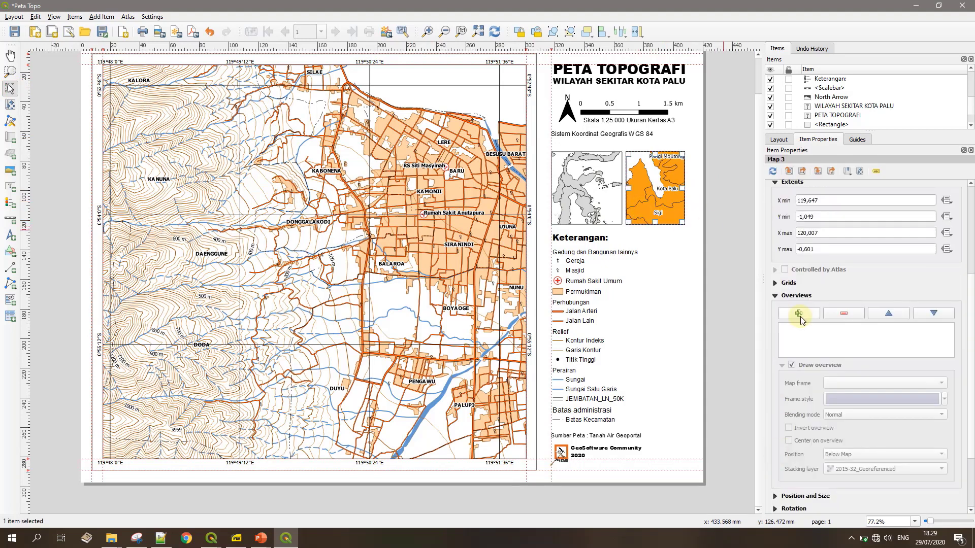
pyautogui.click(798, 313)
pyautogui.click(924, 383)
pyautogui.click(924, 382)
pyautogui.click(944, 399)
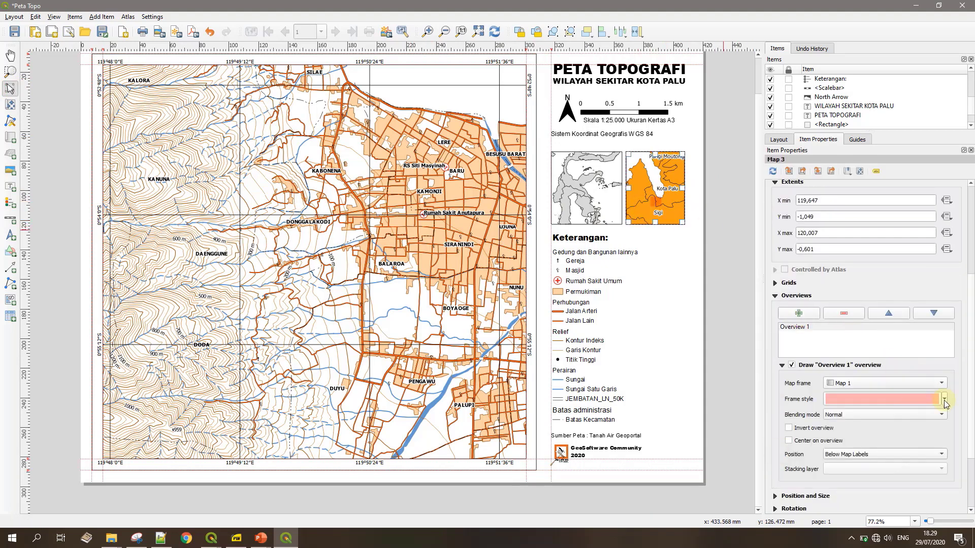
# - In the QGIS main window, style the geoboundaries layer as Categorized by shapeName with random colors and return to the layout
pyautogui.click(917, 5)
pyautogui.click(917, 5)
pyautogui.click(140, 140)
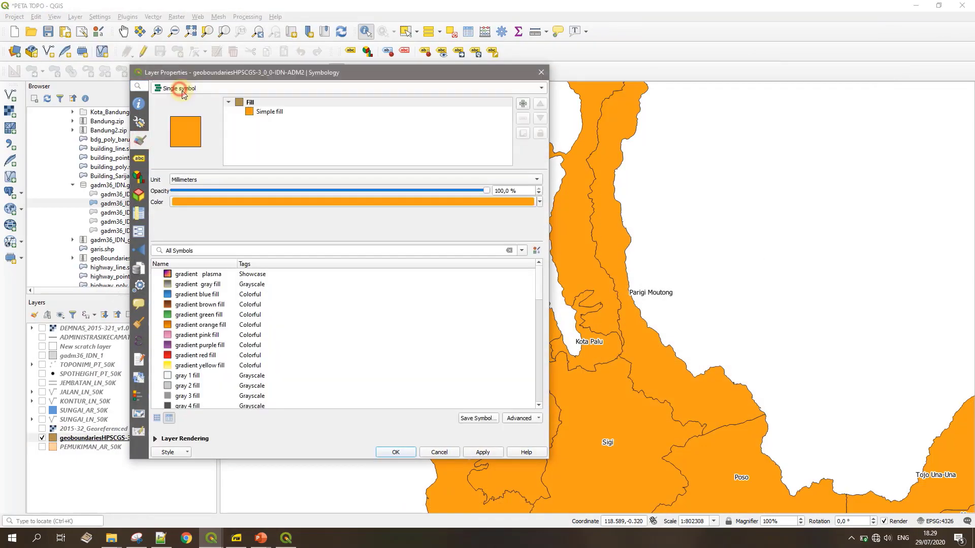
pyautogui.click(526, 104)
pyautogui.click(356, 115)
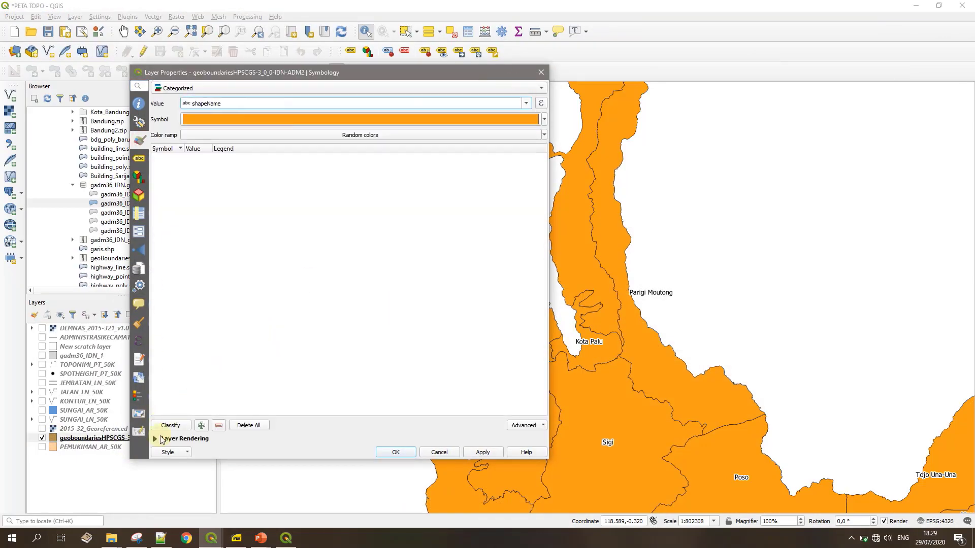
pyautogui.click(170, 426)
pyautogui.click(388, 452)
pyautogui.click(284, 539)
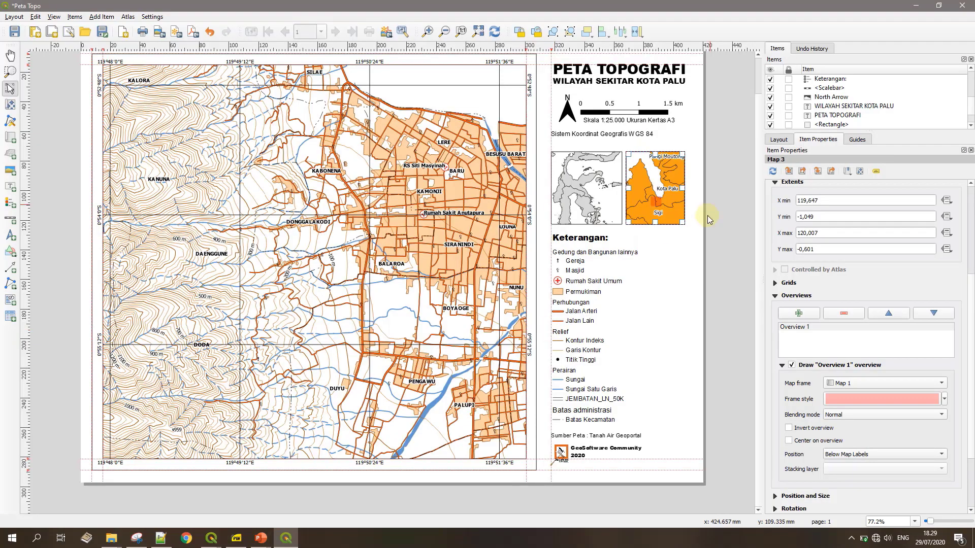
# - Change the Sigi category's fill to light green in the geoboundaries layer and refresh the second inset map in the layout
pyautogui.click(917, 5)
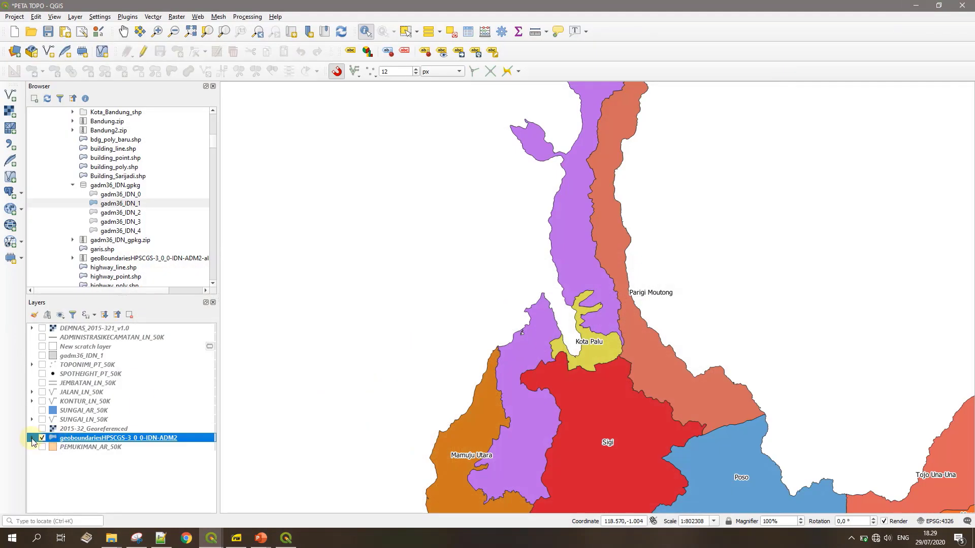
pyautogui.click(32, 438)
pyautogui.scroll(-20, 40, 438)
pyautogui.scroll(-20, 41, 437)
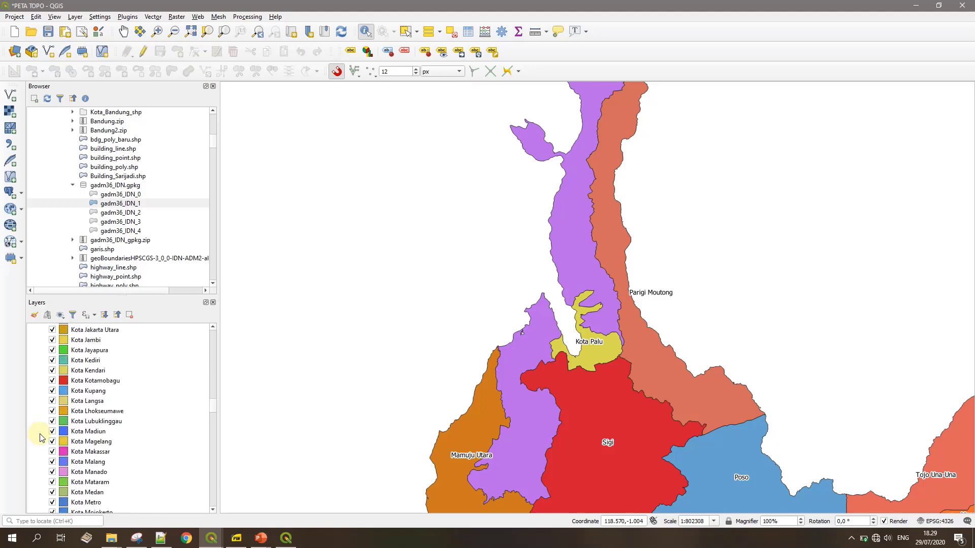
pyautogui.doubleClick(65, 395)
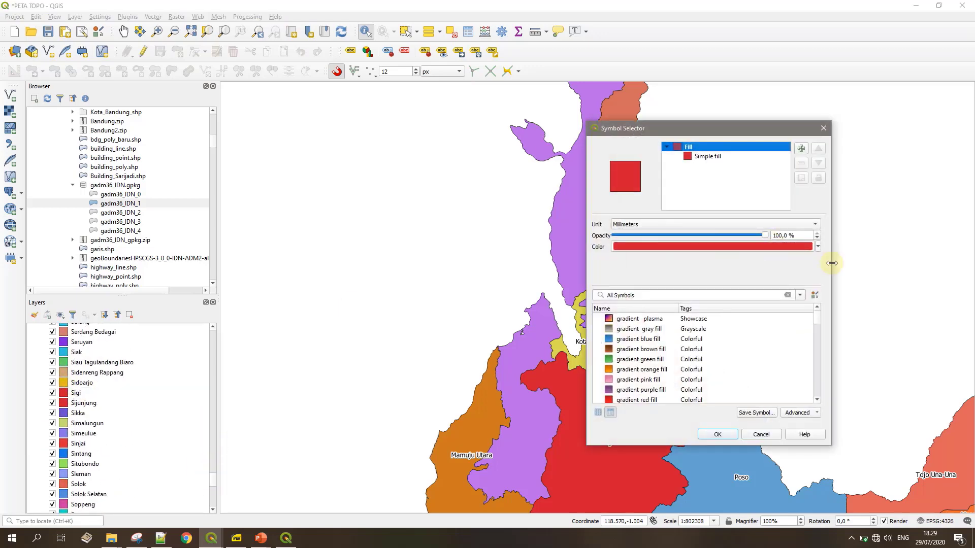
pyautogui.click(817, 247)
pyautogui.click(658, 418)
pyautogui.click(721, 435)
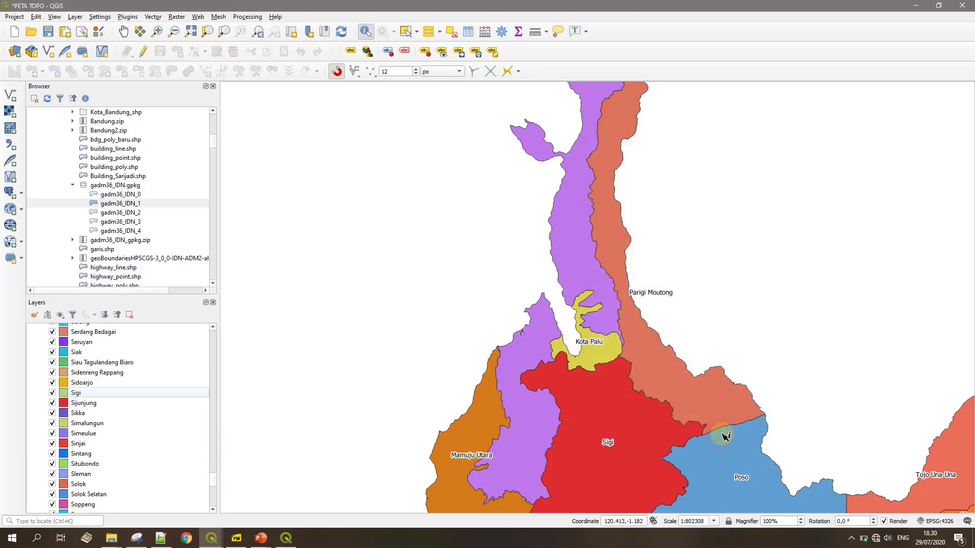
pyautogui.click(289, 538)
pyautogui.click(777, 172)
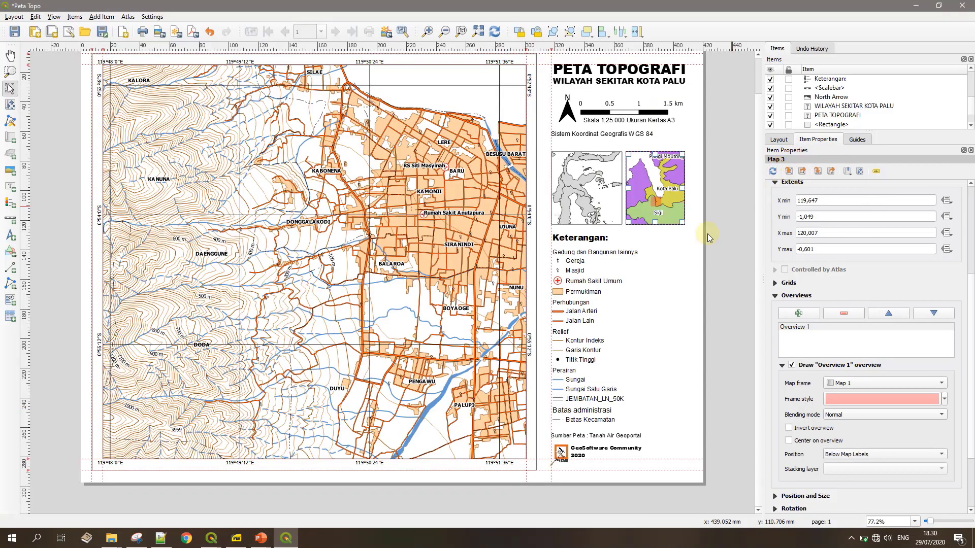
# - Try the Screen blending mode on the second inset's overview and return it to Normal
pyautogui.click(943, 399)
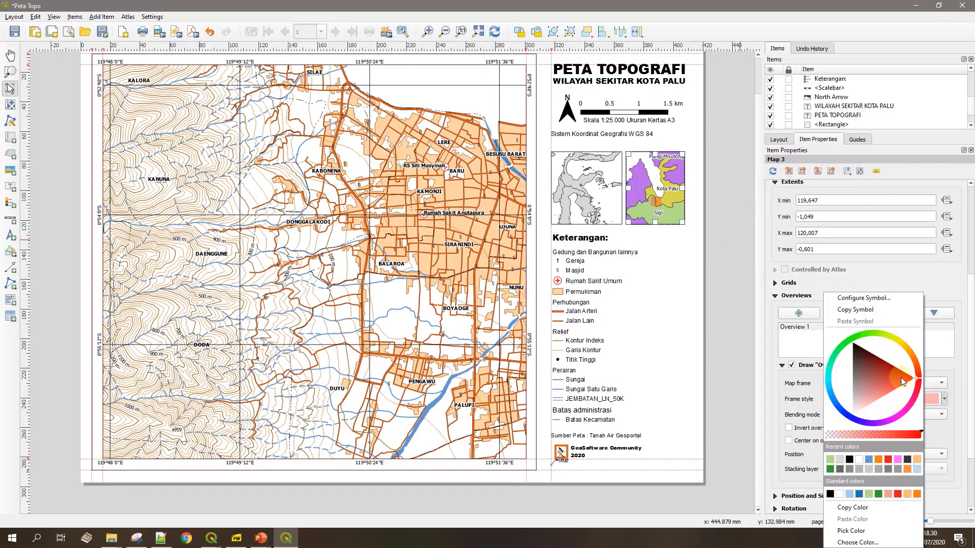
pyautogui.click(941, 414)
pyautogui.click(928, 422)
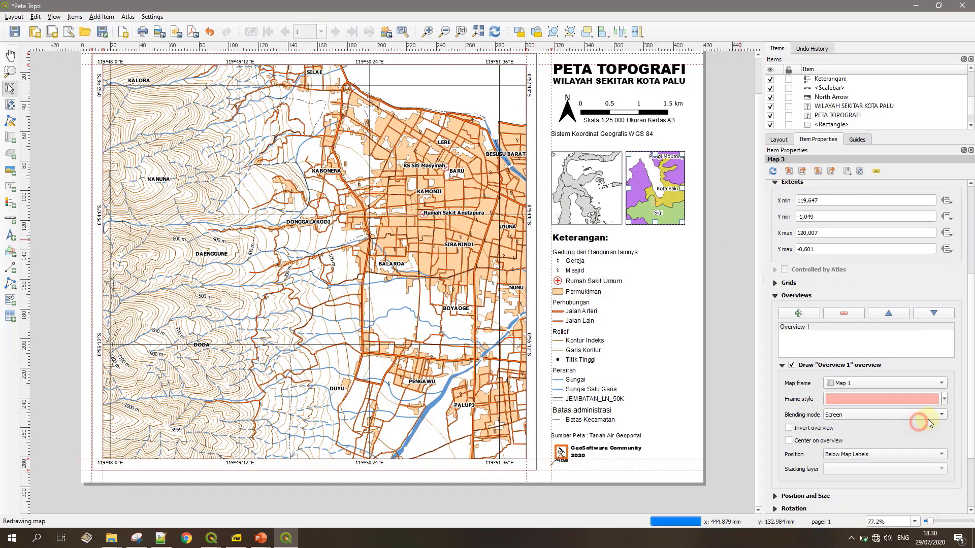
pyautogui.click(928, 416)
pyautogui.click(923, 395)
# - Make the red frame fill of the second inset's overview fully opaque
pyautogui.click(943, 399)
pyautogui.click(916, 432)
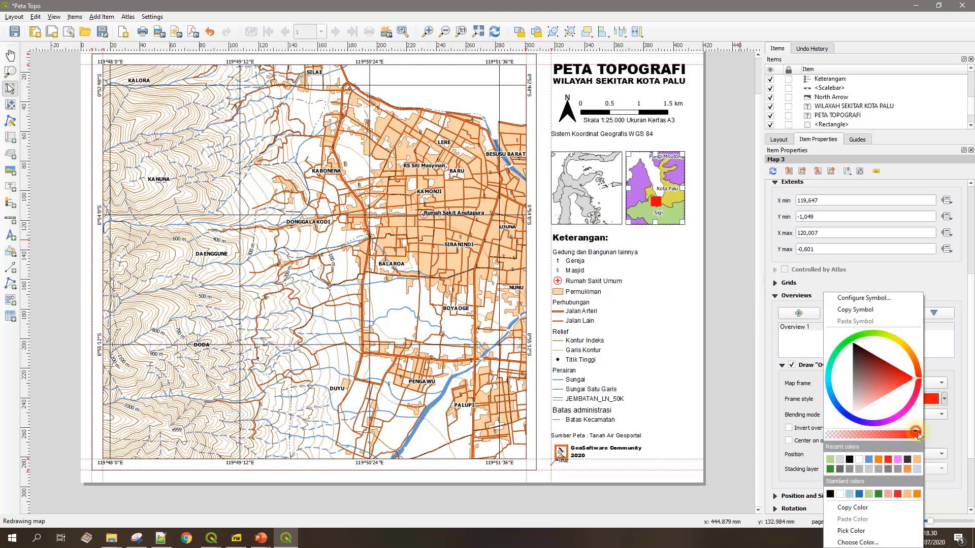
pyautogui.click(964, 424)
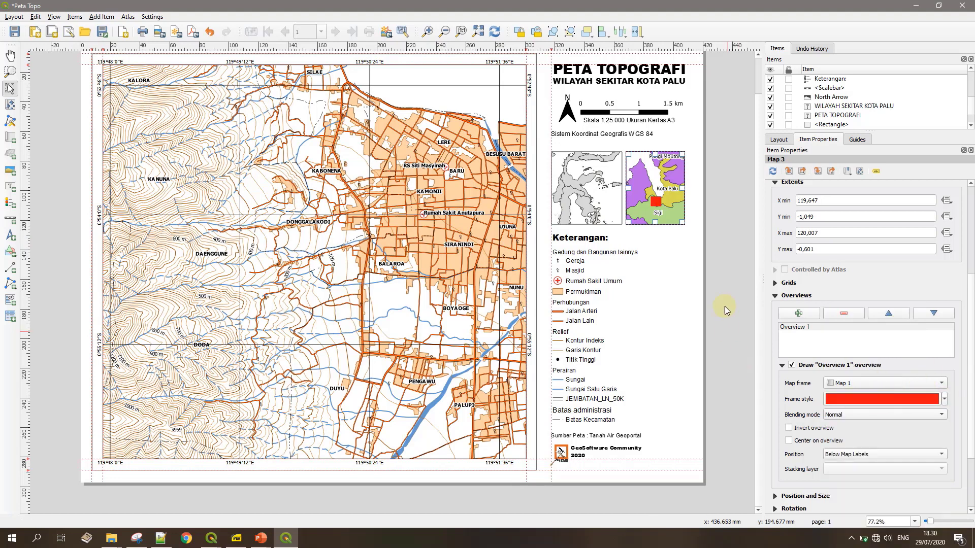
# - Add an overview to the first inset map that shows the extent of Map 3
pyautogui.click(584, 186)
pyautogui.click(799, 313)
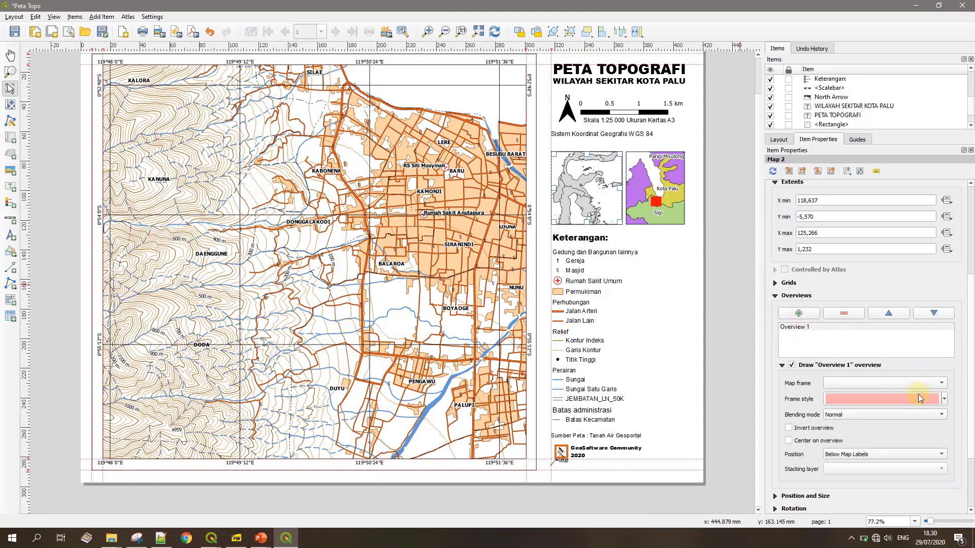
pyautogui.click(883, 383)
pyautogui.click(856, 399)
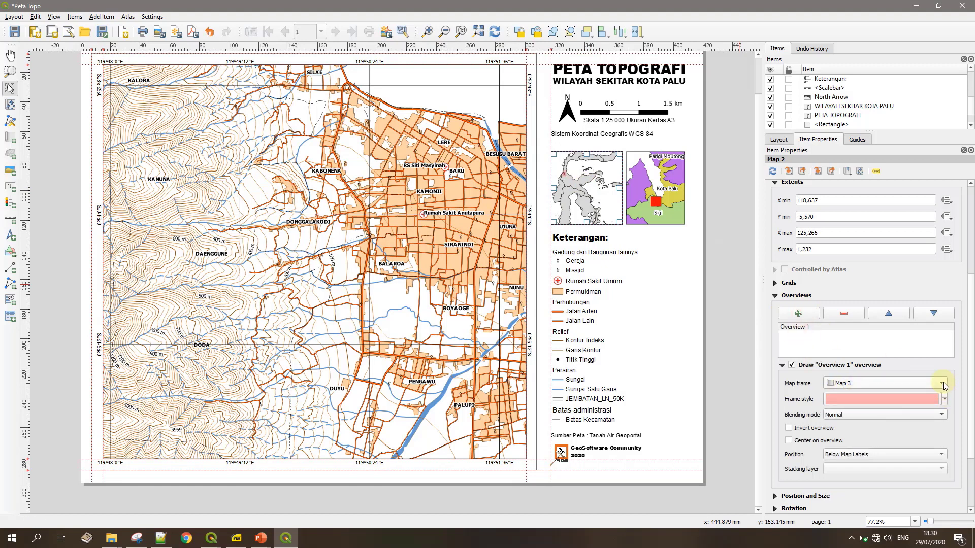
pyautogui.click(653, 183)
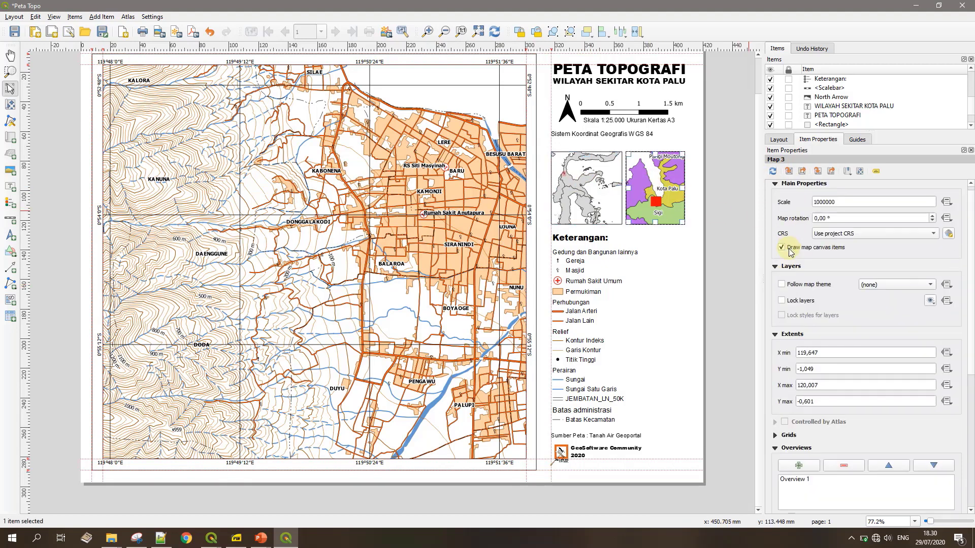
pyautogui.click(745, 243)
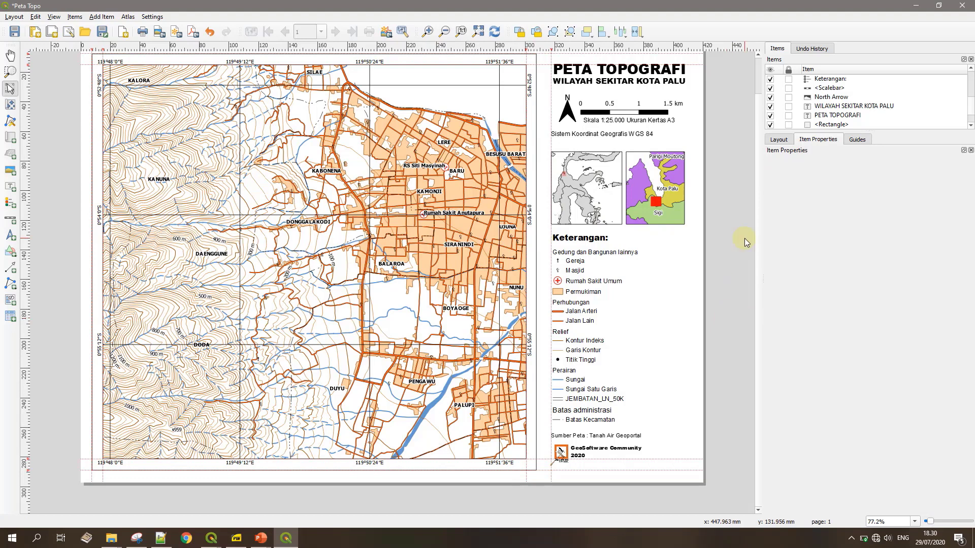
# - Draw a rectangle around the whole side column holding the titles, inset maps, legend and logo
pyautogui.click(10, 256)
pyautogui.click(40, 247)
pyautogui.moveTo(543, 55); pyautogui.dragTo(690, 467)
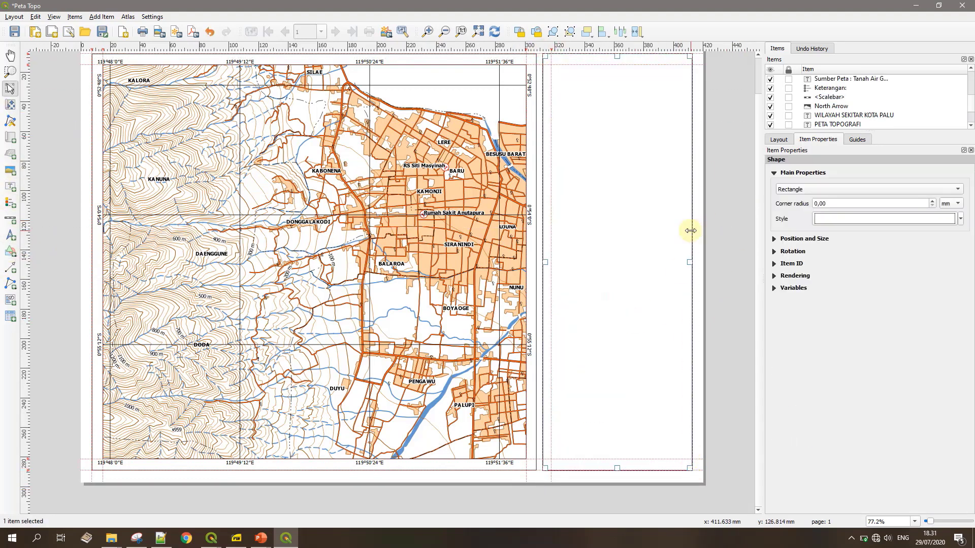
# - Give the new rectangle's simple fill a transparent fill color
pyautogui.click(959, 218)
pyautogui.click(850, 226)
pyautogui.click(864, 185)
pyautogui.click(944, 271)
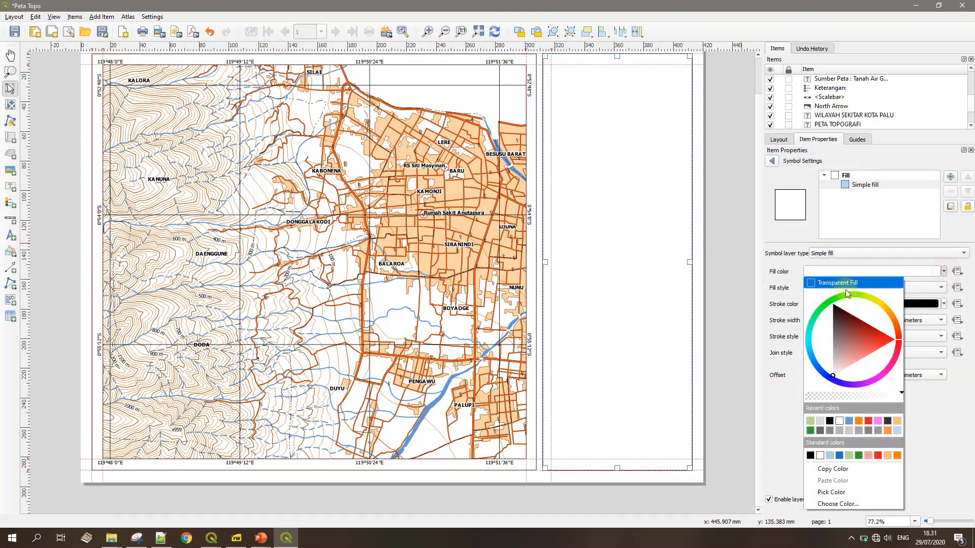
pyautogui.click(845, 284)
pyautogui.click(711, 258)
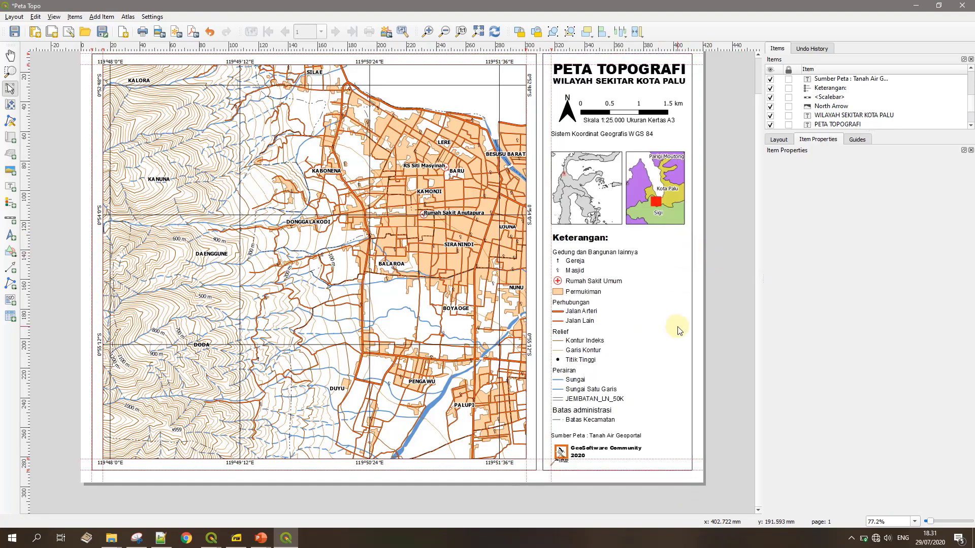
# - Save the layout as a template named Templet_Palu
pyautogui.scroll(1, 678, 330)
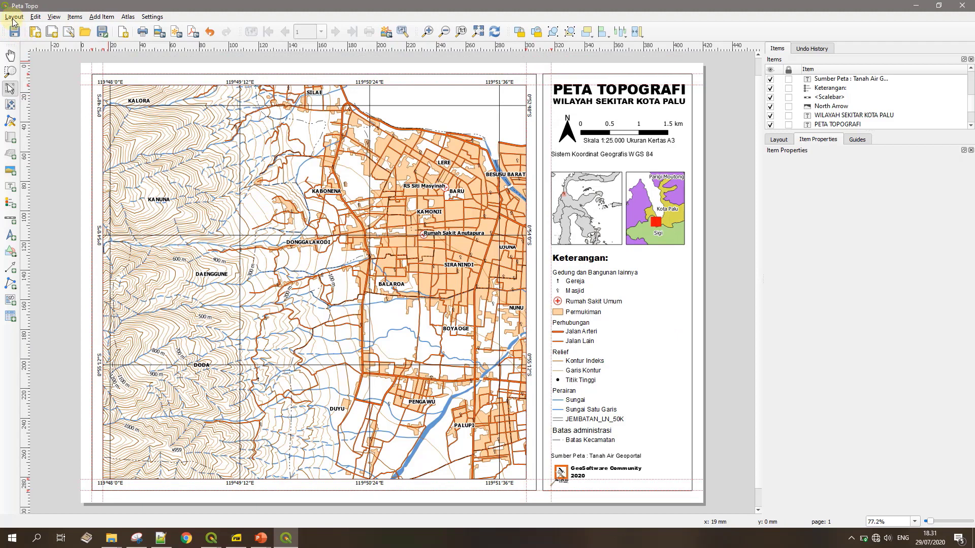
pyautogui.click(12, 17)
pyautogui.click(47, 133)
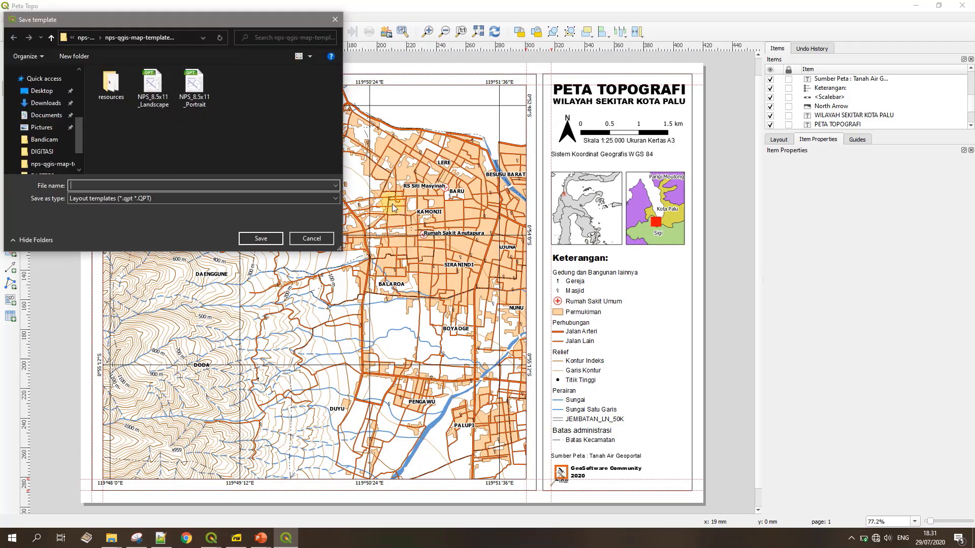
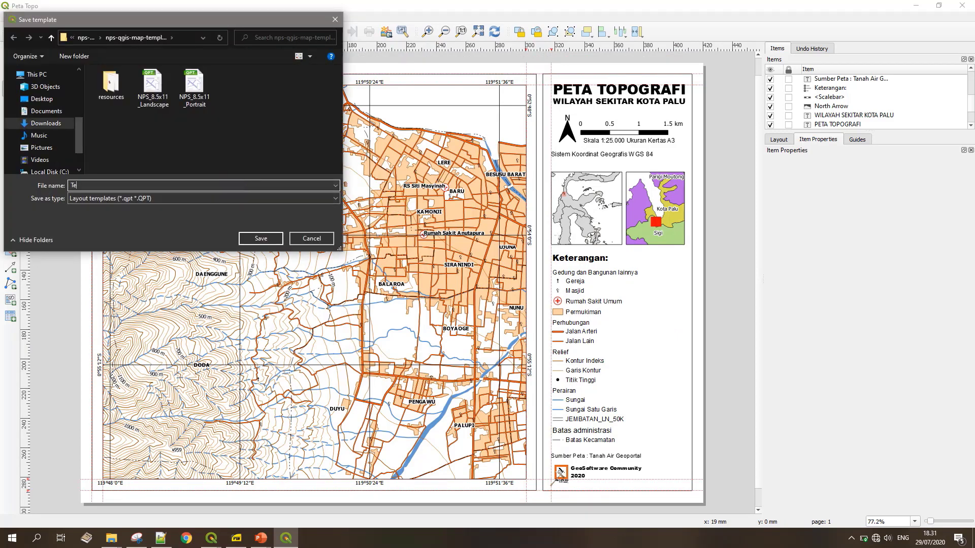
pyautogui.press('Return')
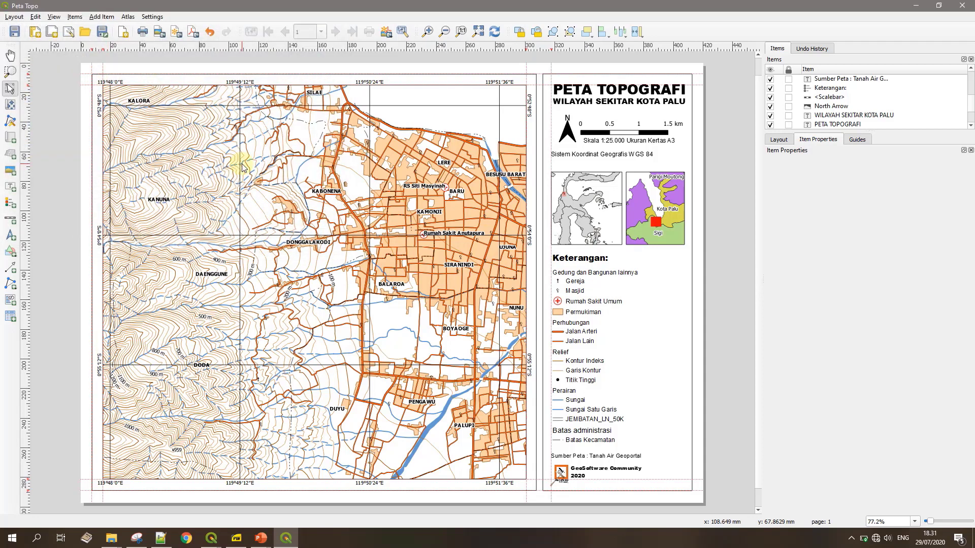
# - Insert one landscape A3 page before page 1 of the layout
pyautogui.click(13, 17)
pyautogui.click(30, 112)
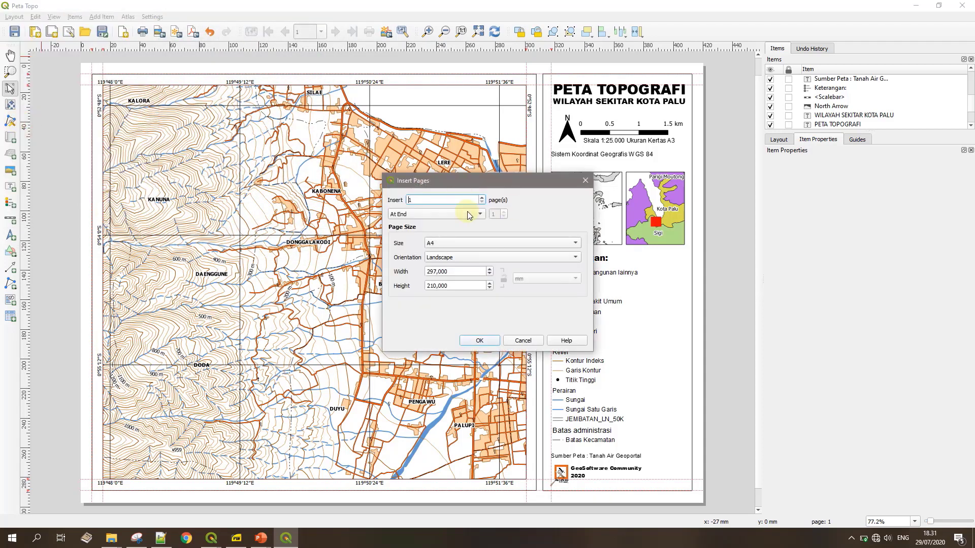
pyautogui.click(435, 214)
pyautogui.click(427, 201)
pyautogui.click(495, 245)
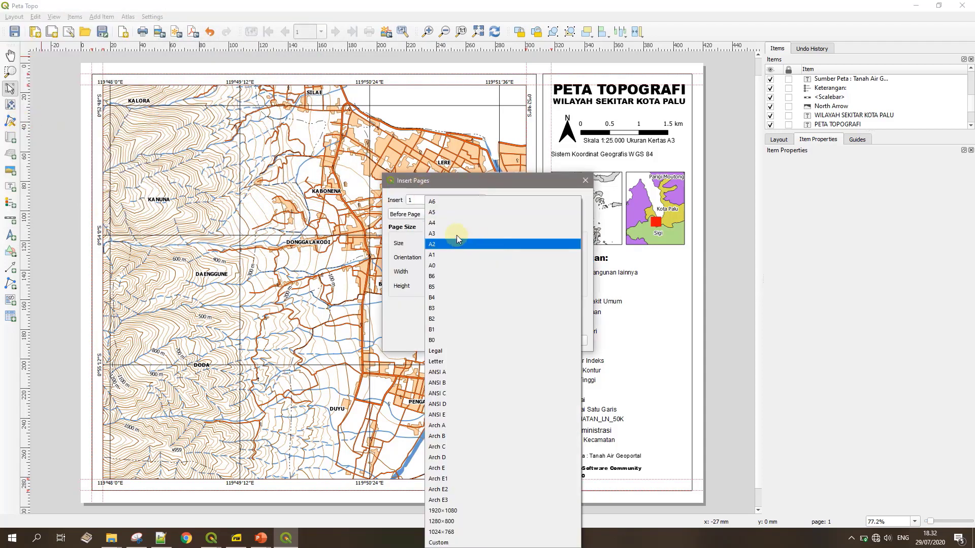
pyautogui.click(495, 224)
pyautogui.click(479, 340)
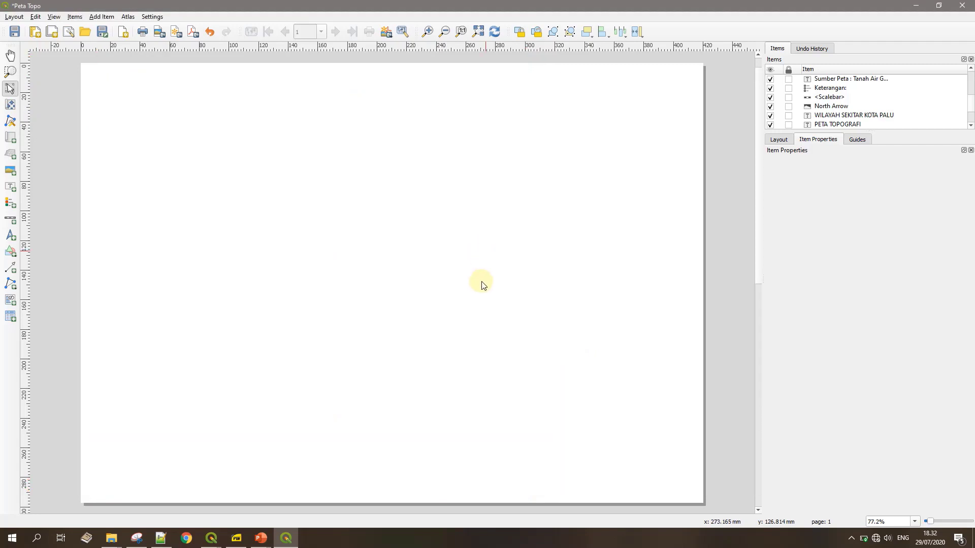
# - Load the items of the Templet_Palu template onto the blank first page
pyautogui.scroll(-6, 482, 282)
pyautogui.scroll(3, 415, 244)
pyautogui.scroll(3, 387, 248)
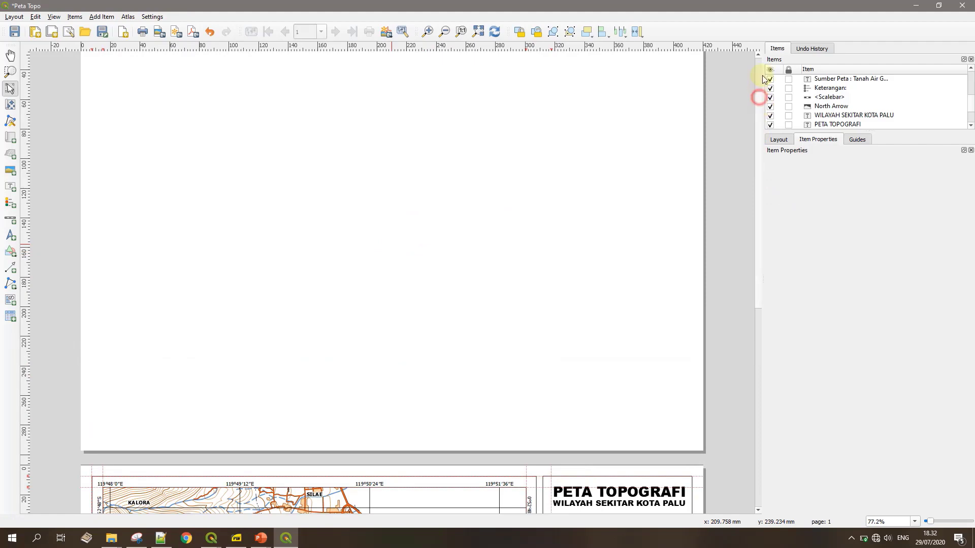
pyautogui.click(327, 246)
pyautogui.click(14, 17)
pyautogui.click(41, 133)
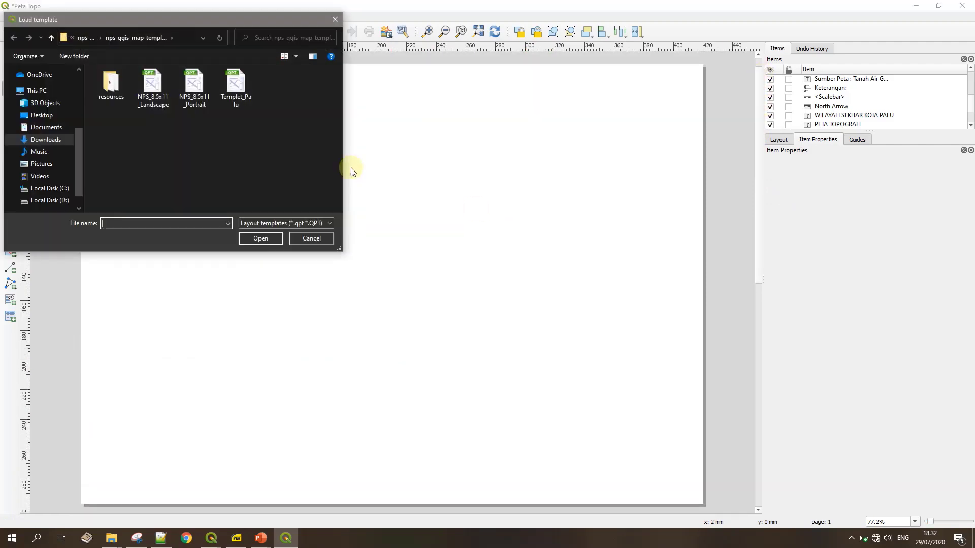
pyautogui.doubleClick(236, 85)
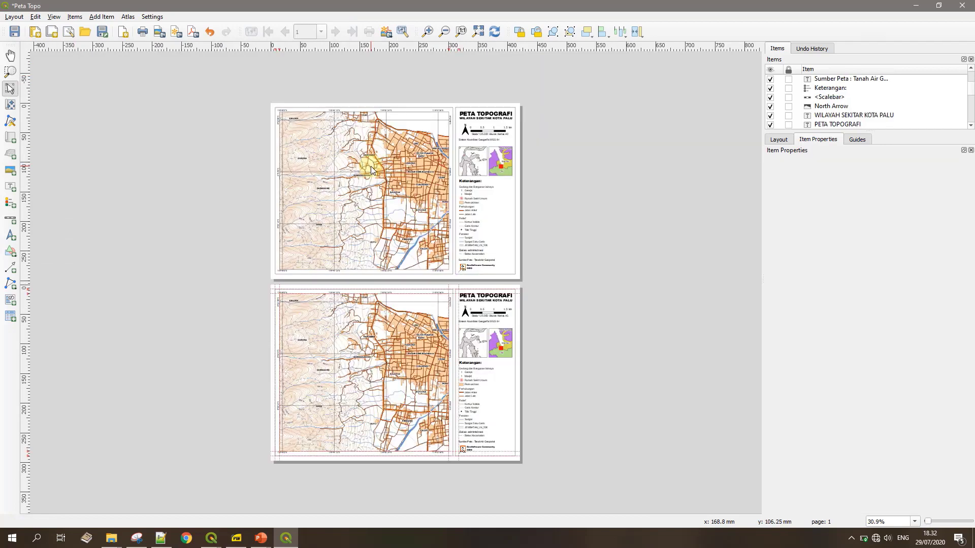
# - Select the Map 1 item in the Peta Topo layout's item list
pyautogui.scroll(1, 371, 166)
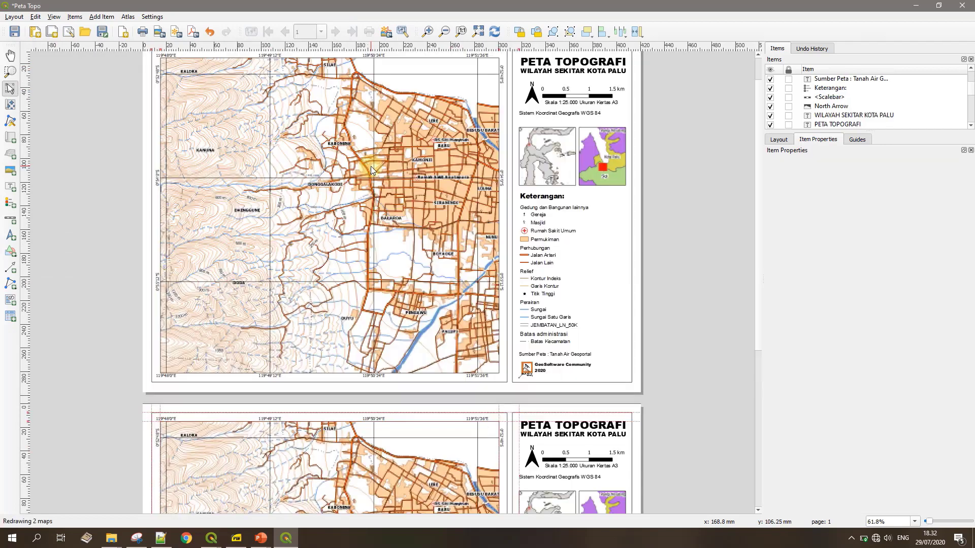
pyautogui.click(372, 167)
pyautogui.scroll(-1, 821, 113)
pyautogui.click(825, 116)
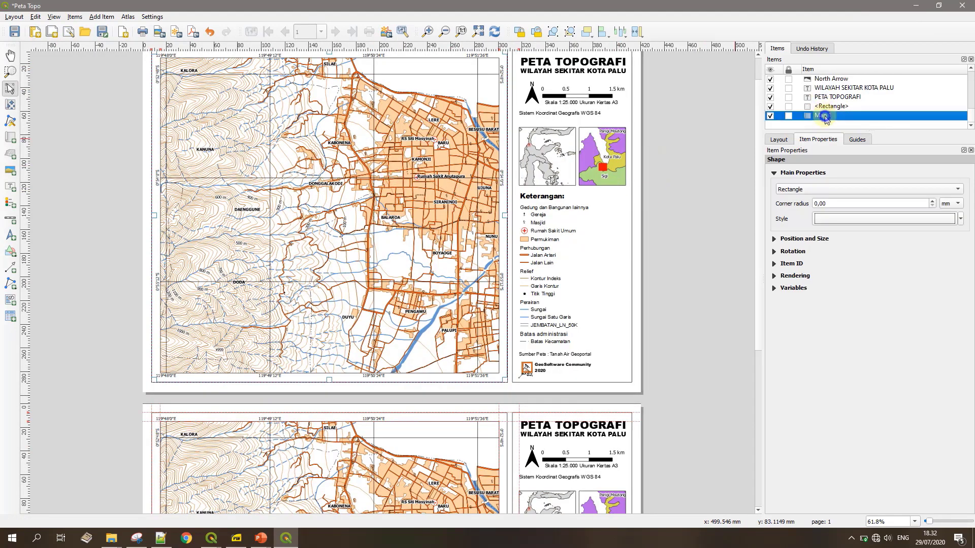
# - Switch to the main QGIS window, hide geoboundariesHPSCGS-3_0_0-IDN-ADM2, and show DEMNAS_2015-321_v1.0 and New scratch layer
pyautogui.click(915, 6)
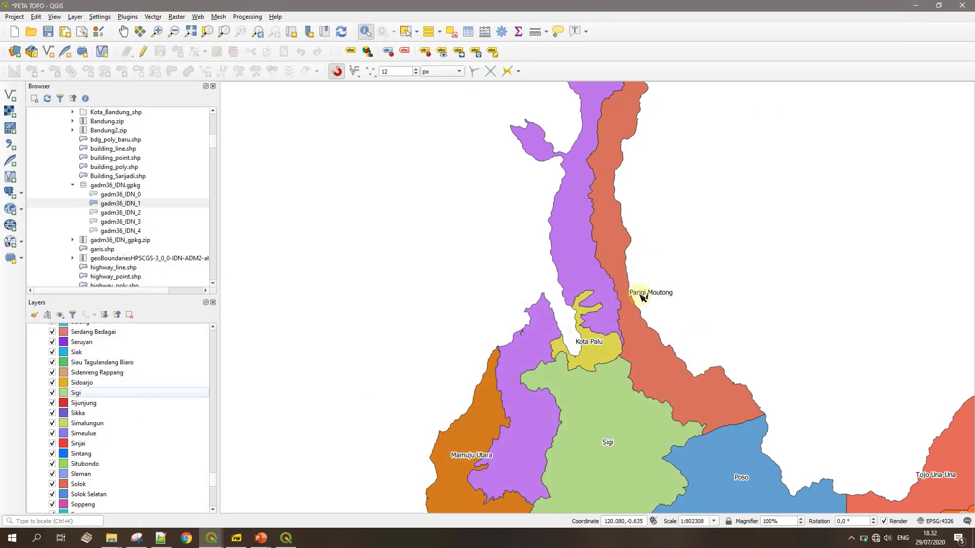
pyautogui.moveTo(213, 463); pyautogui.dragTo(214, 333)
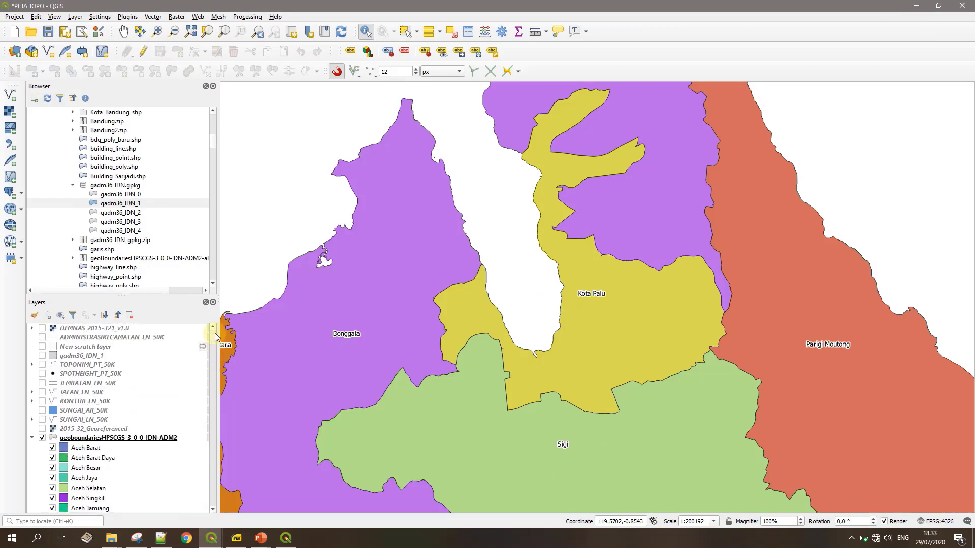
pyautogui.click(31, 438)
pyautogui.click(42, 438)
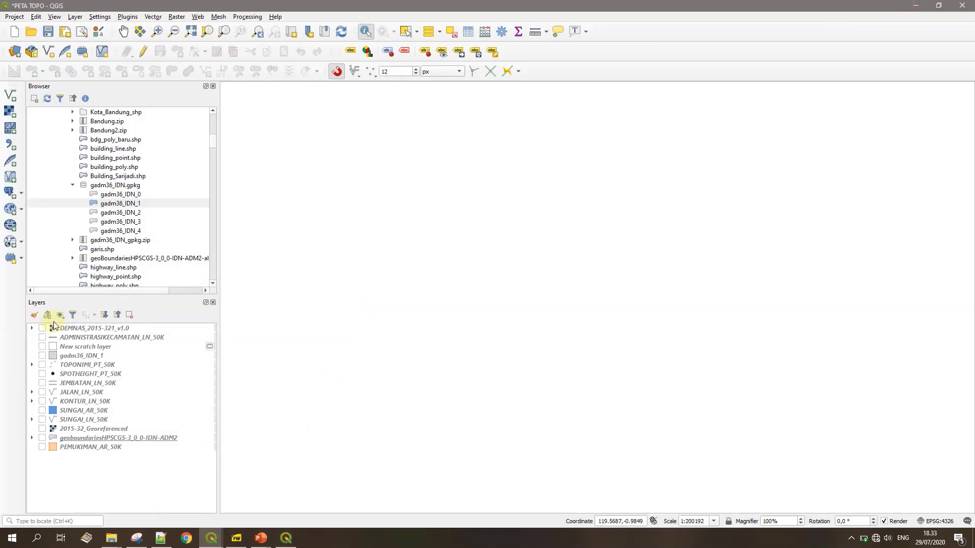
pyautogui.click(42, 328)
pyautogui.scroll(1, 437, 401)
pyautogui.click(42, 346)
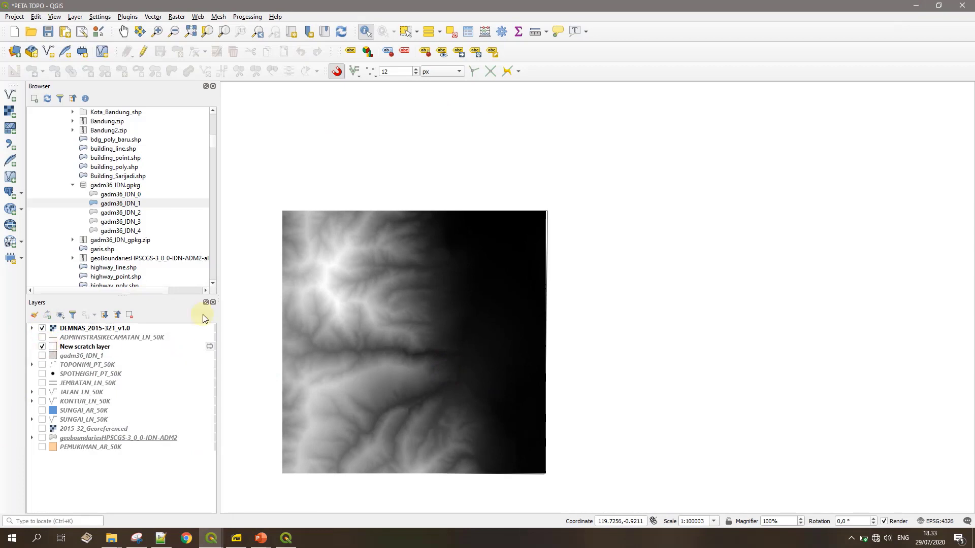
# - Generate a multidirectional hillshade from DEMNAS_2015-321_v1.0 with a Z factor of 0.000001
pyautogui.click(177, 17)
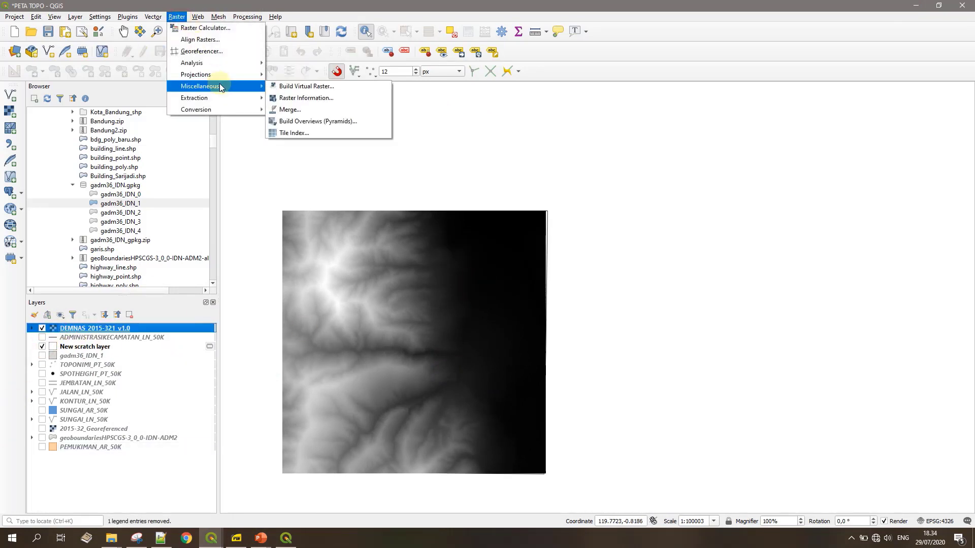
pyautogui.click(304, 121)
pyautogui.click(633, 205)
pyautogui.click(633, 203)
pyautogui.click(630, 249)
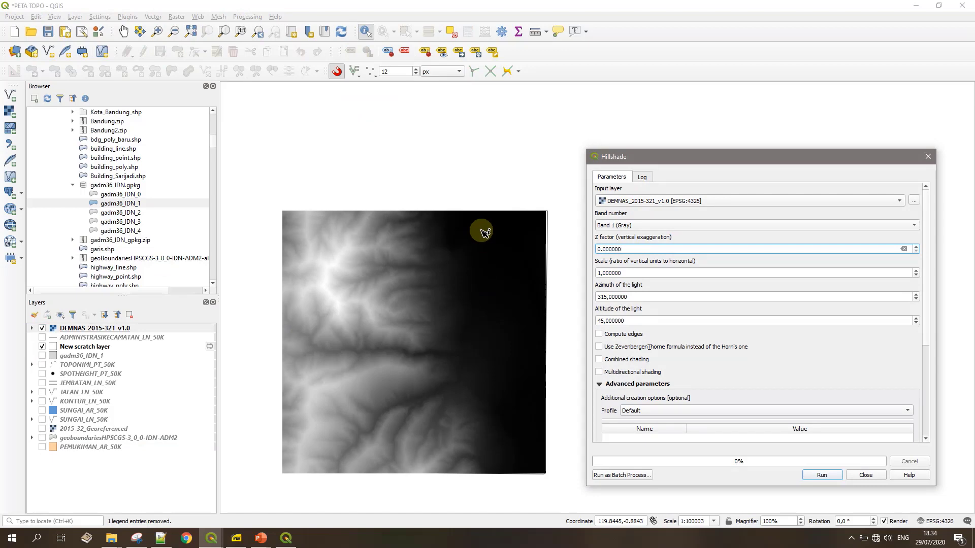
pyautogui.write('0.000001')
pyautogui.click(820, 475)
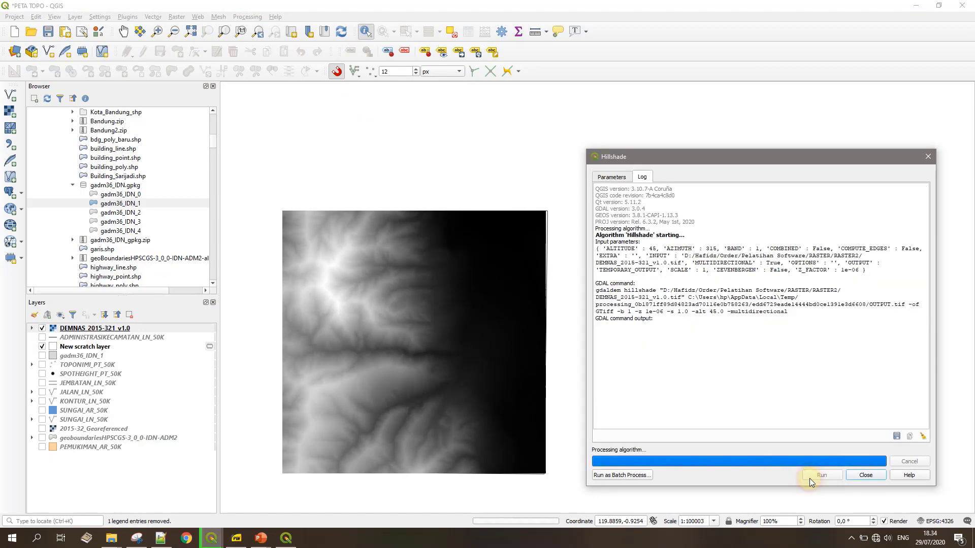
pyautogui.click(865, 475)
# - Set the blending mode of the middle OUTPUT hillshade (145–214) to Multiply and hide the OUTPUT layer beneath it
pyautogui.doubleClick(56, 357)
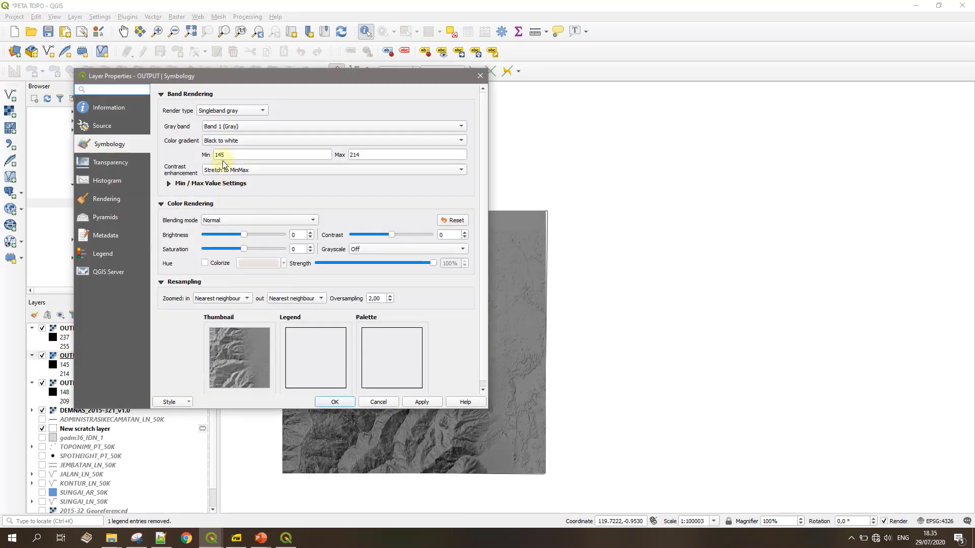
pyautogui.click(211, 220)
pyautogui.click(239, 283)
pyautogui.click(335, 402)
pyautogui.click(42, 383)
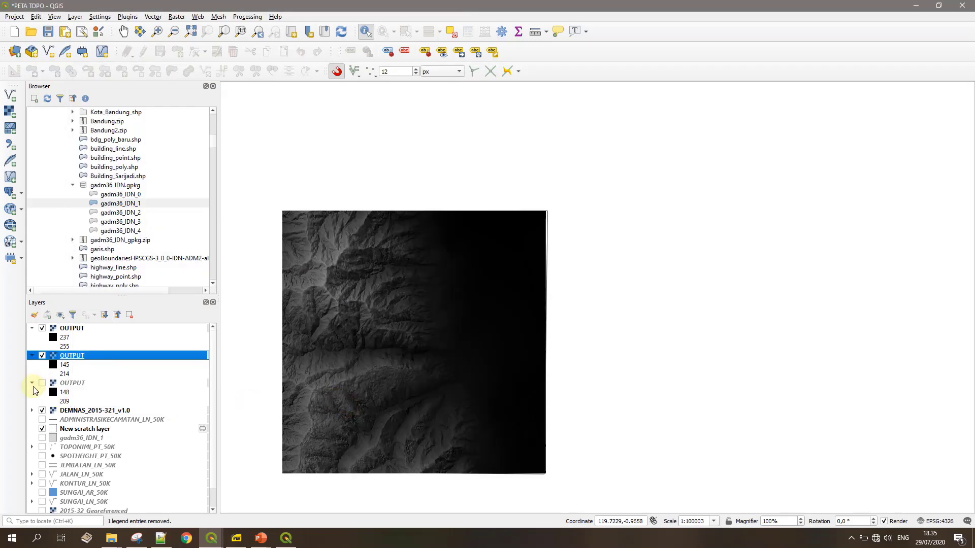
# - Change the DEMNAS_2015-321_v1.0 layer's render type to Singleband pseudocolor
pyautogui.scroll(-1, 58, 455)
pyautogui.doubleClick(77, 390)
pyautogui.click(230, 110)
pyautogui.click(239, 123)
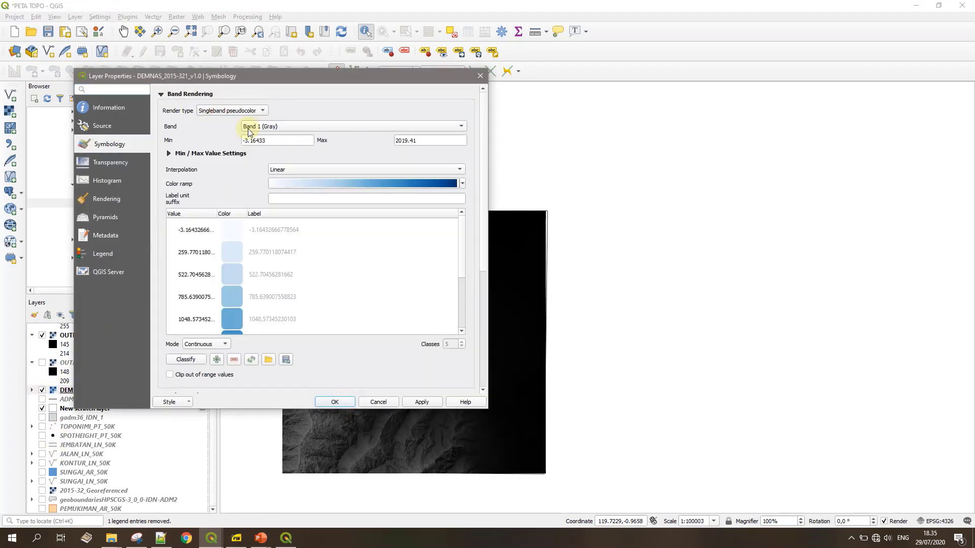
# - Apply the cpt-city topography color ramp named elevation to the DEMNAS layer's symbology
pyautogui.click(462, 183)
pyautogui.click(301, 315)
pyautogui.click(322, 245)
pyautogui.click(267, 277)
pyautogui.click(261, 258)
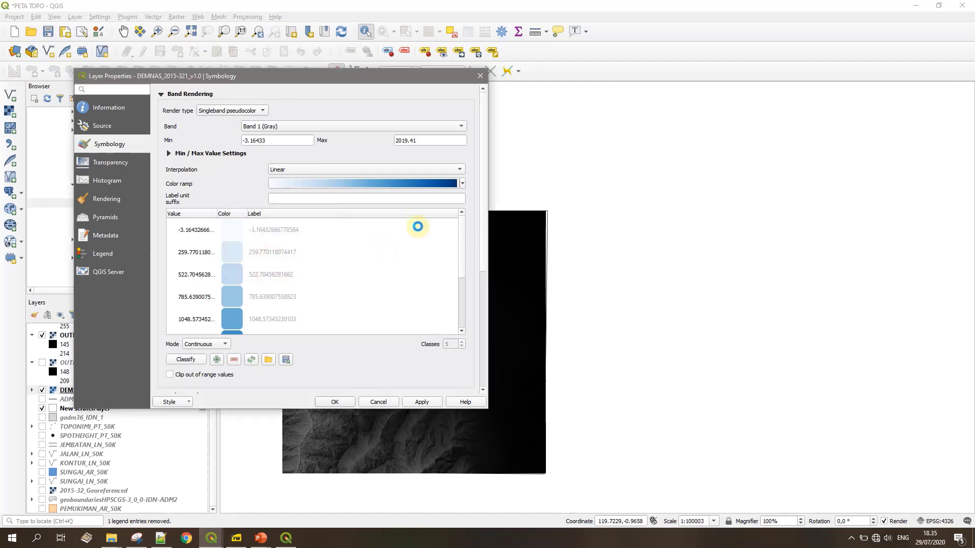
pyautogui.click(337, 245)
pyautogui.click(599, 154)
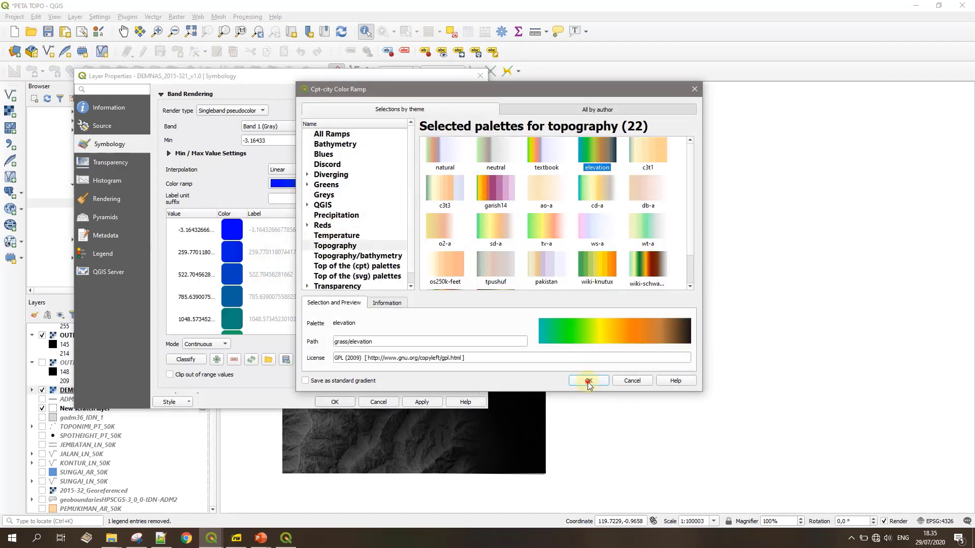
pyautogui.click(587, 382)
pyautogui.click(334, 402)
# - Toggle the topmost OUTPUT hillshade to compare the relief and leave it hidden
pyautogui.scroll(1, 72, 336)
pyautogui.click(42, 328)
pyautogui.click(42, 328)
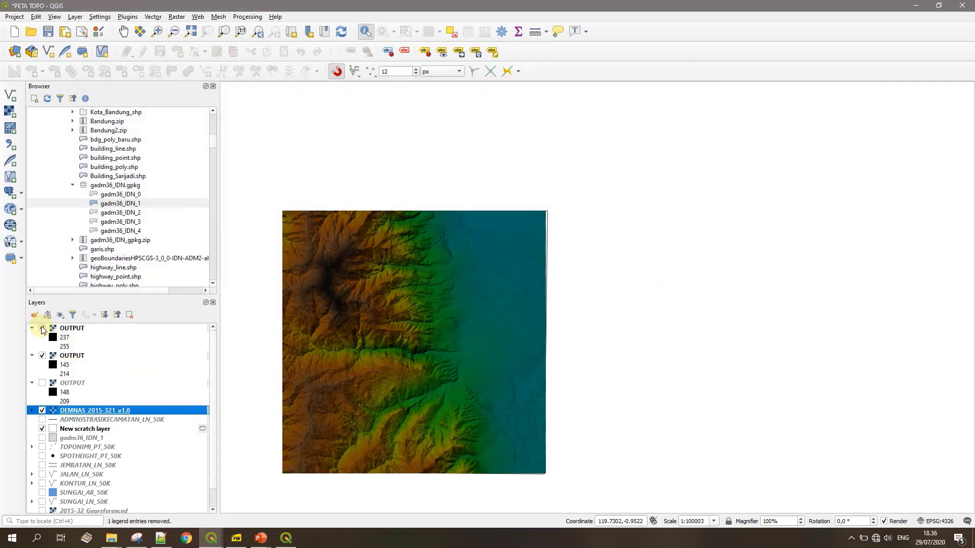
pyautogui.click(41, 328)
pyautogui.click(42, 328)
pyautogui.click(41, 328)
# - Set the brightness of the visible OUTPUT hillshade (145–214) to 20
pyautogui.doubleClick(71, 355)
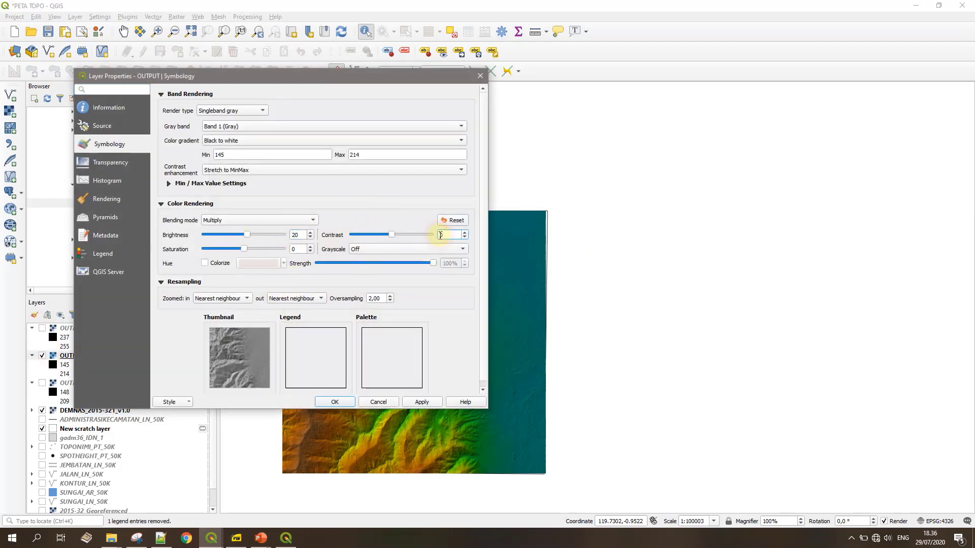
pyautogui.click(330, 402)
pyautogui.scroll(1, 418, 305)
pyautogui.moveTo(434, 254); pyautogui.dragTo(524, 294)
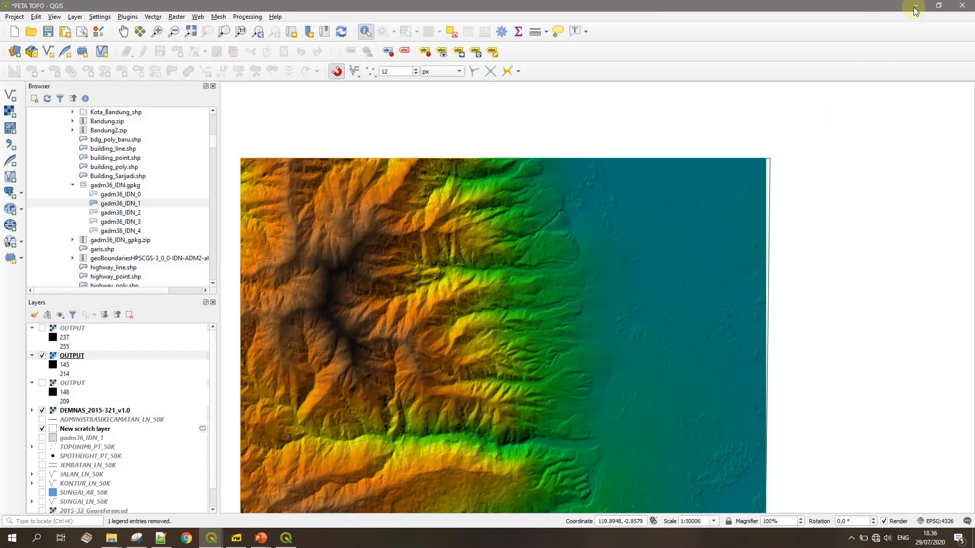
# - Switch to the Peta Topo layout, refresh Map 1 and release its layer lock to load the current project layers
pyautogui.click(915, 6)
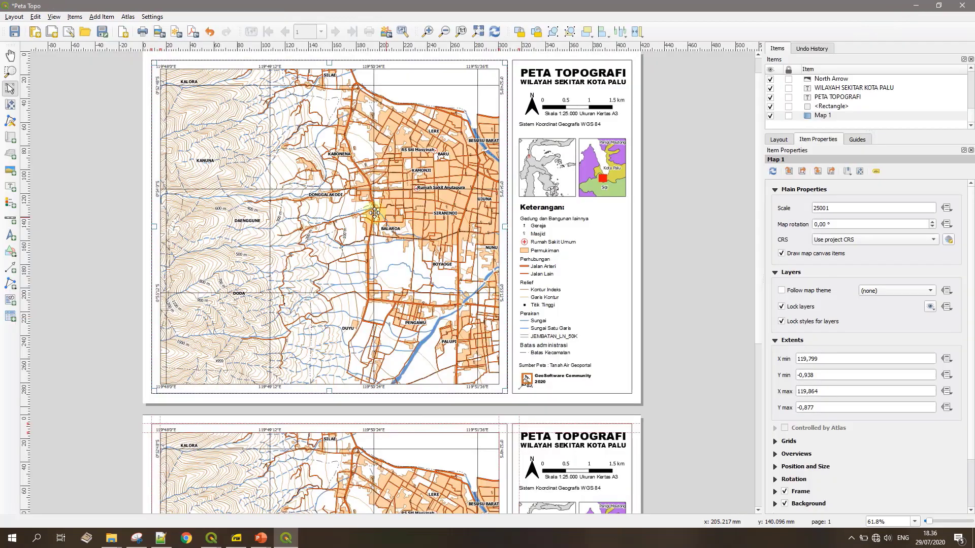
pyautogui.click(772, 171)
pyautogui.click(798, 308)
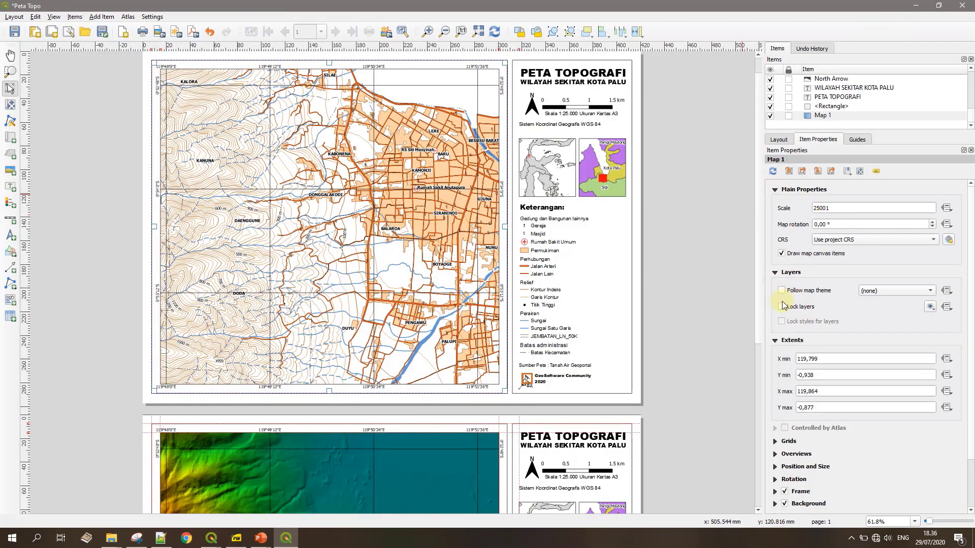
pyautogui.scroll(-3, 371, 347)
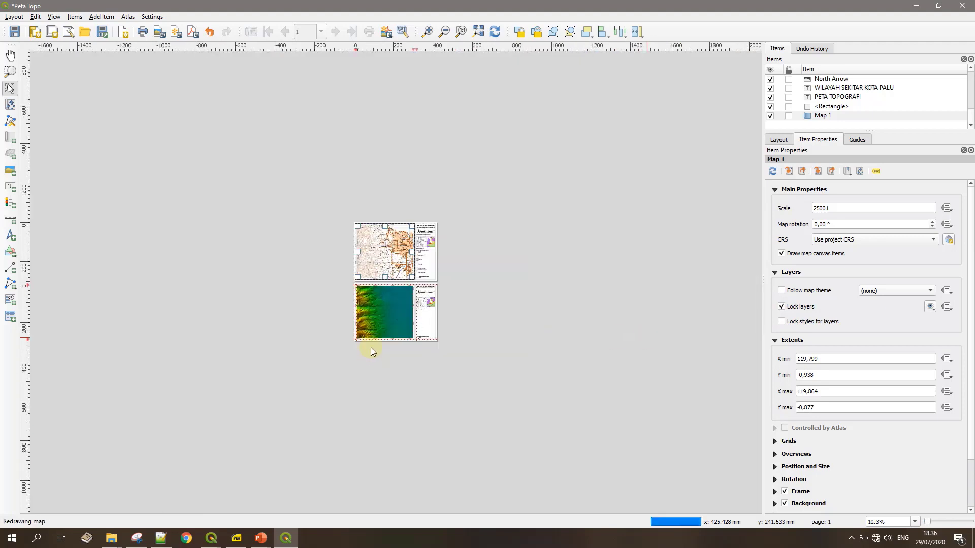
pyautogui.scroll(3, 371, 325)
pyautogui.click(386, 343)
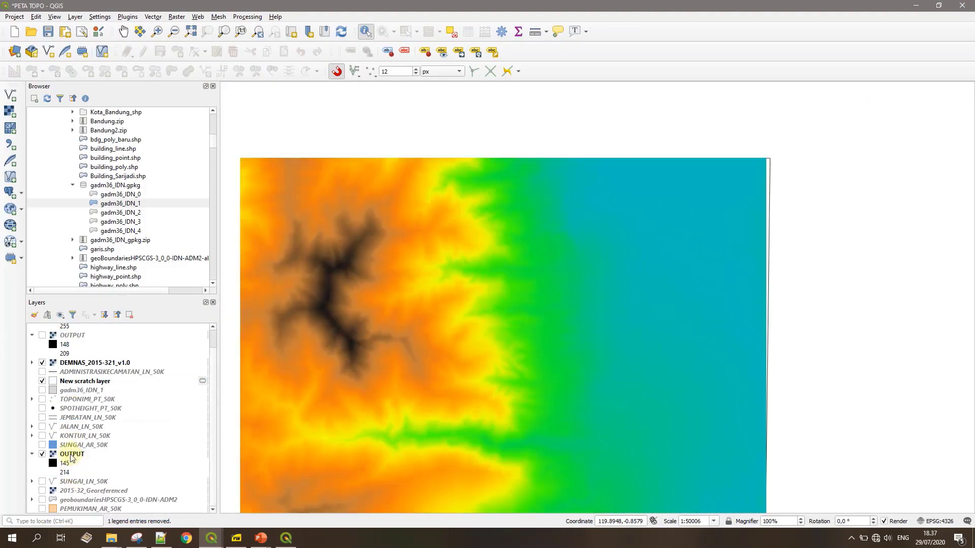
# - Move the 145–214 OUTPUT hillshade below PEMUKIMAN_AR_50K in the QGIS project and show the PEMUKIMAN_AR, SUNGAI_LN, KONTUR_LN and JALAN_LN layers
pyautogui.moveTo(71, 453); pyautogui.dragTo(77, 509)
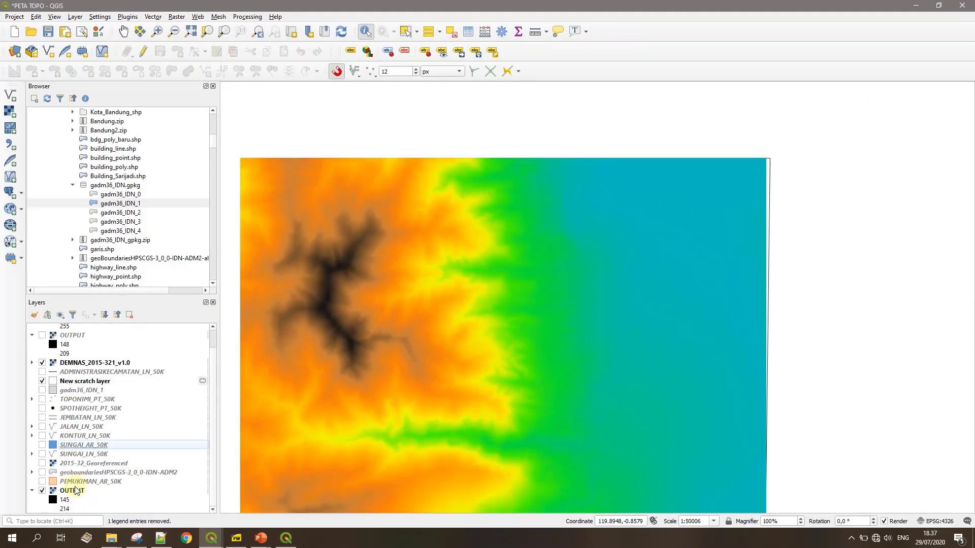
pyautogui.click(42, 481)
pyautogui.click(43, 454)
pyautogui.click(42, 435)
pyautogui.click(42, 427)
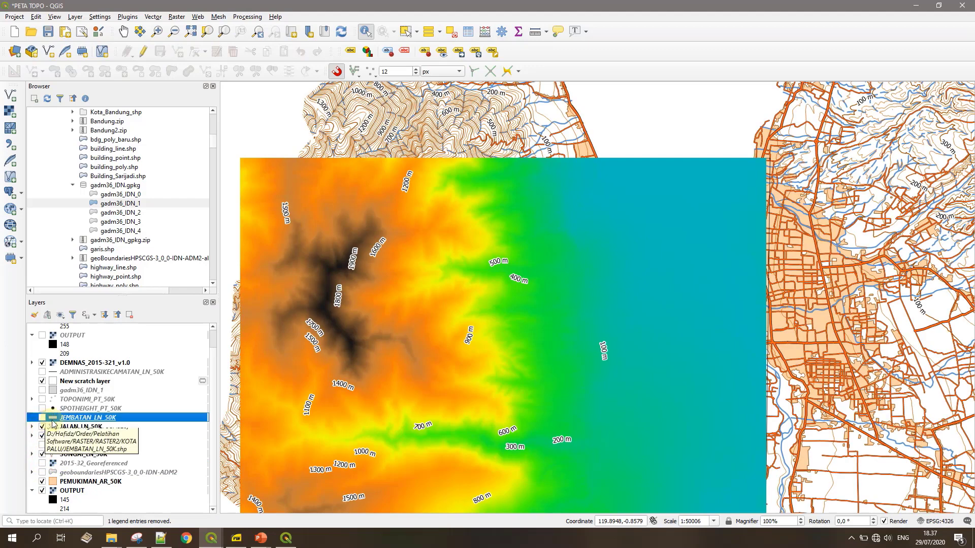
# - Move the DEMNAS layer beneath PEMUKIMAN_AR_50K and the visible OUTPUT hillshade above ADMINISTRASIKECAMATAN_LN_50K, collapsing the OUTPUT entries
pyautogui.moveTo(82, 363)
pyautogui.mouseDown()
pyautogui.moveTo(83, 510)
pyautogui.moveTo(67, 360)
pyautogui.mouseUp()
pyautogui.click(32, 491)
pyautogui.moveTo(67, 509)
pyautogui.mouseDown()
pyautogui.moveTo(66, 379)
pyautogui.moveTo(68, 504)
pyautogui.mouseUp()
pyautogui.click(32, 353)
pyautogui.click(32, 328)
pyautogui.moveTo(76, 465); pyautogui.dragTo(76, 482)
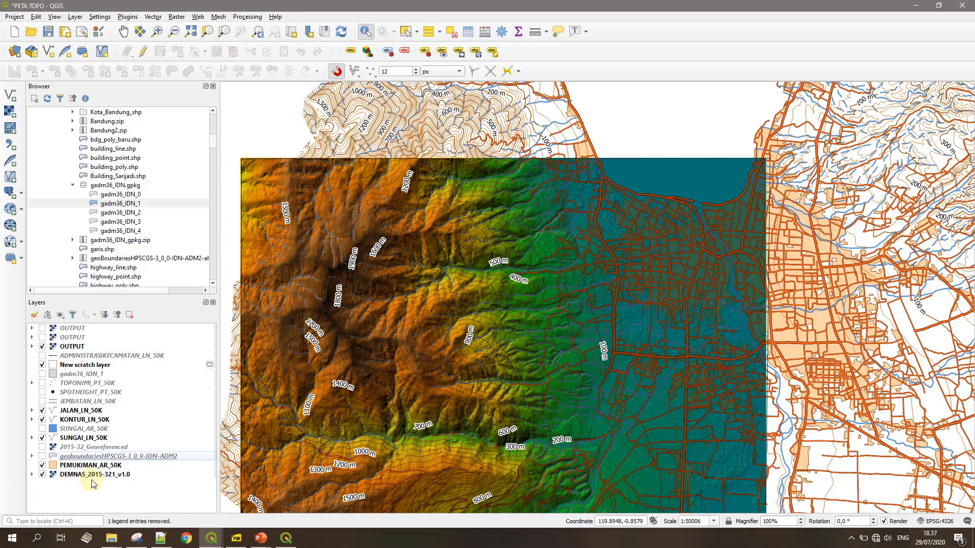
# - Hide PEMUKIMAN_AR_50K and show the TOPONIMI_PT, SPOTHEIGHT_PT, JEMBATAN_LN and ADMINISTRASIKECAMATAN_LN layers
pyautogui.scroll(1, 594, 333)
pyautogui.scroll(-1, 412, 341)
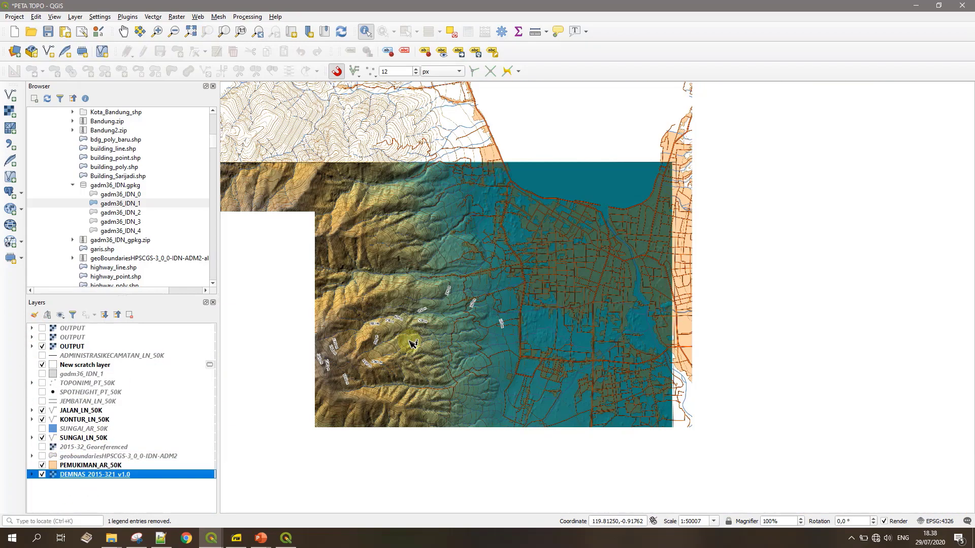
pyautogui.click(42, 465)
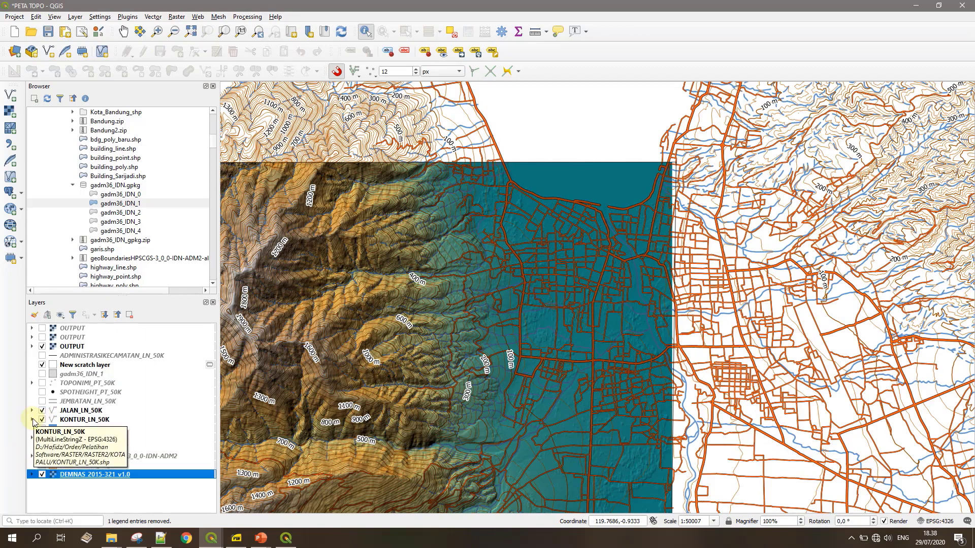
pyautogui.click(42, 383)
pyautogui.click(43, 392)
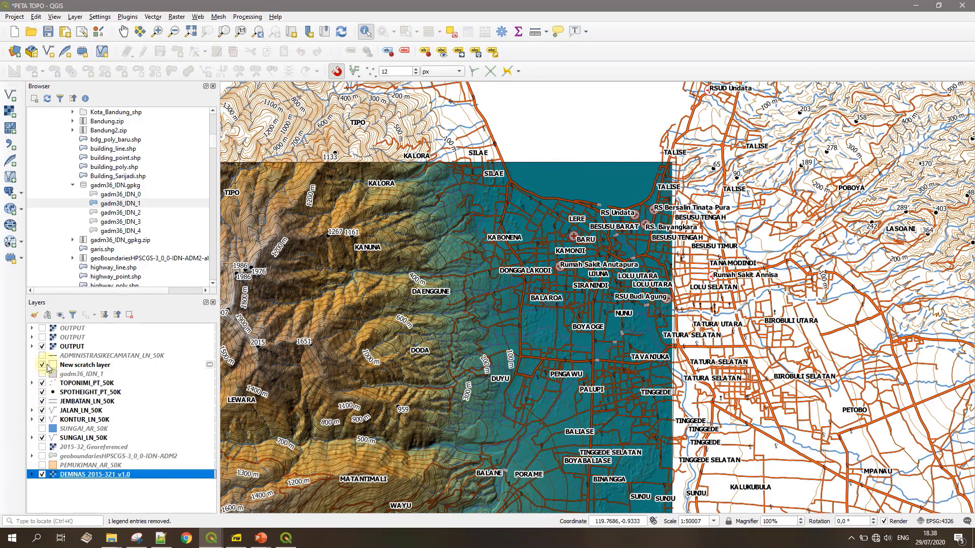
pyautogui.click(42, 356)
# - Switch to the Peta Topo layout, select the lower page's main map and unlock its layers
pyautogui.click(285, 538)
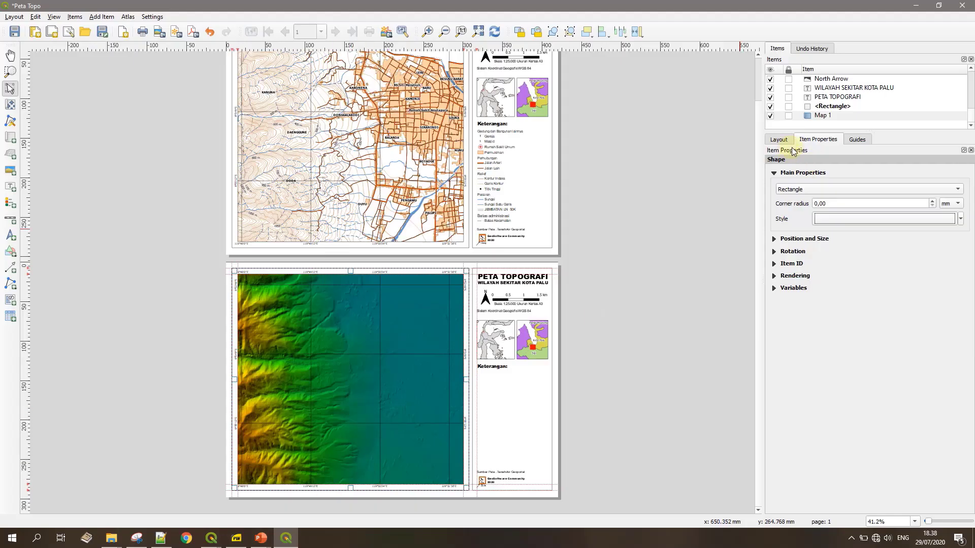
pyautogui.rightClick(811, 118)
pyautogui.click(838, 135)
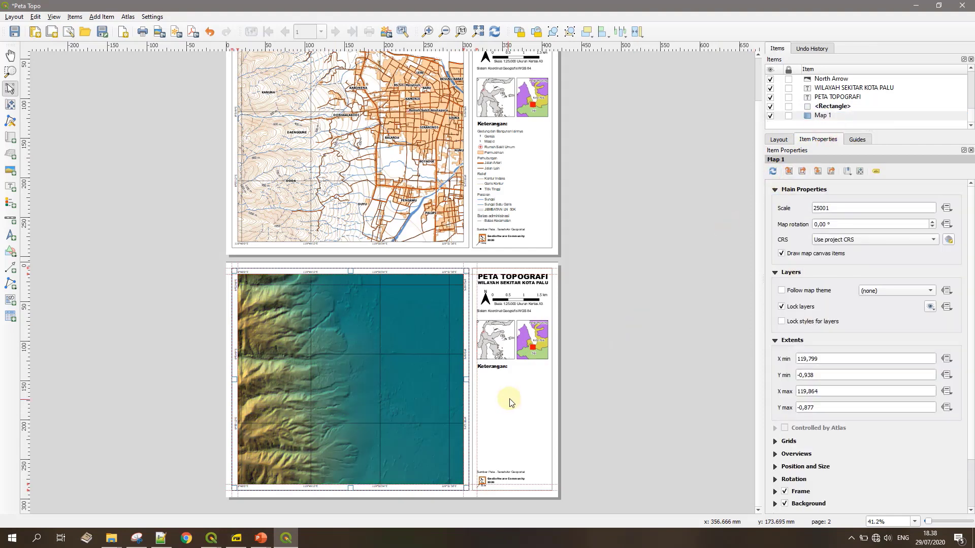
pyautogui.click(781, 306)
pyautogui.click(610, 414)
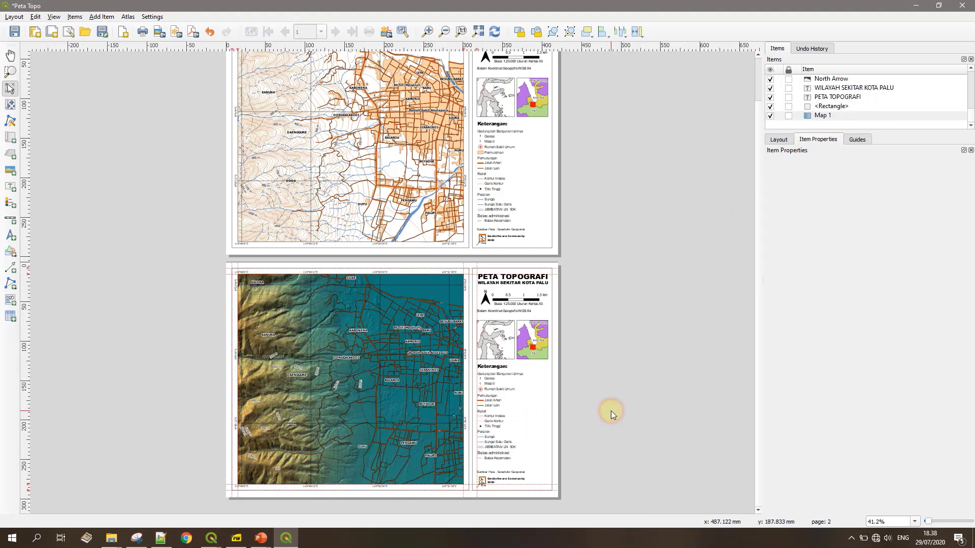
# - Add a new legend beside the existing Keterangan legend on the lower page
pyautogui.scroll(1, 387, 451)
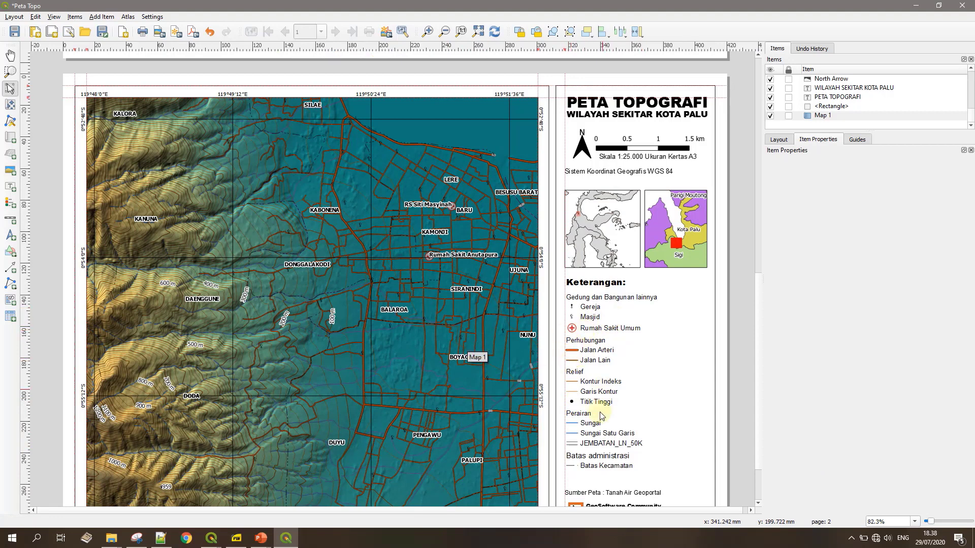
pyautogui.moveTo(611, 389); pyautogui.dragTo(607, 358)
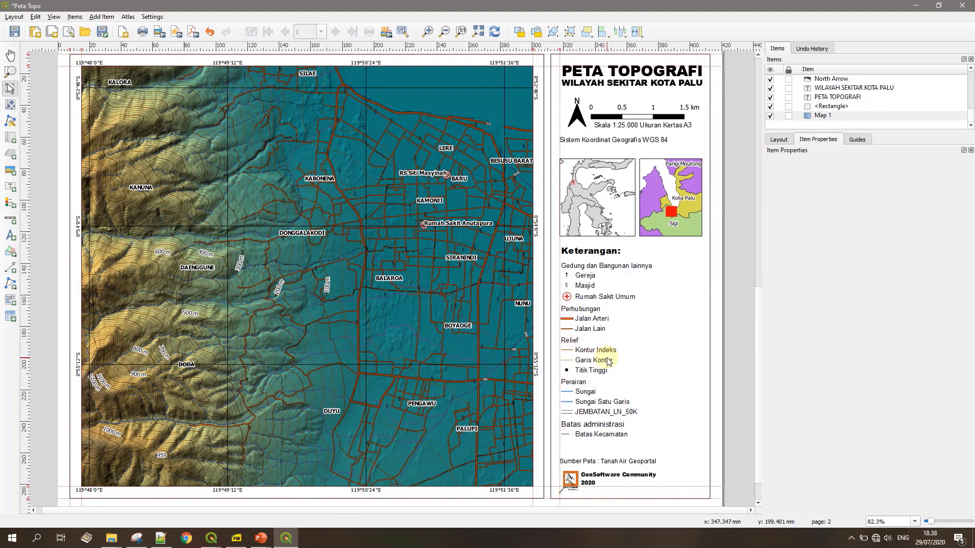
pyautogui.click(10, 203)
pyautogui.moveTo(646, 296); pyautogui.dragTo(700, 413)
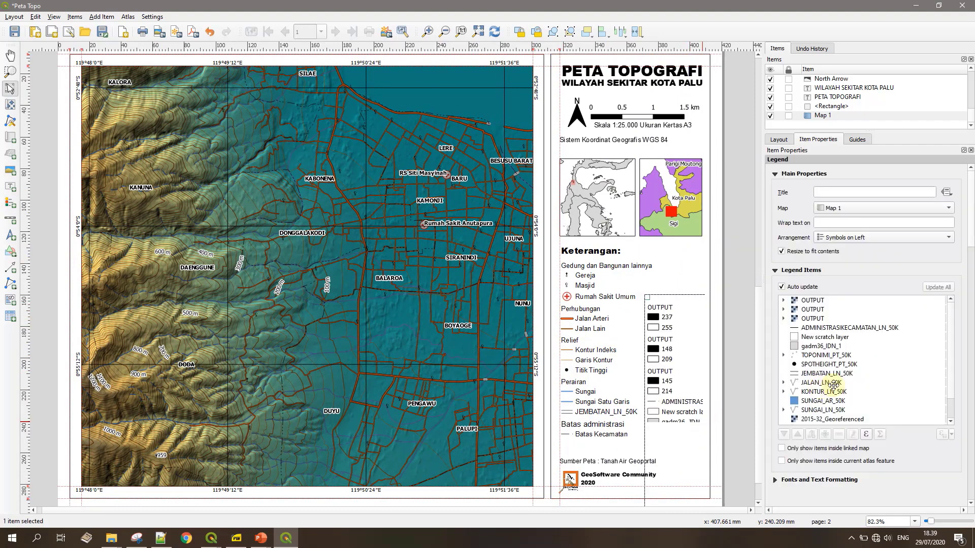
# - Turn off automatic updating for the new legend so its layer items can be edited
pyautogui.scroll(5, 846, 276)
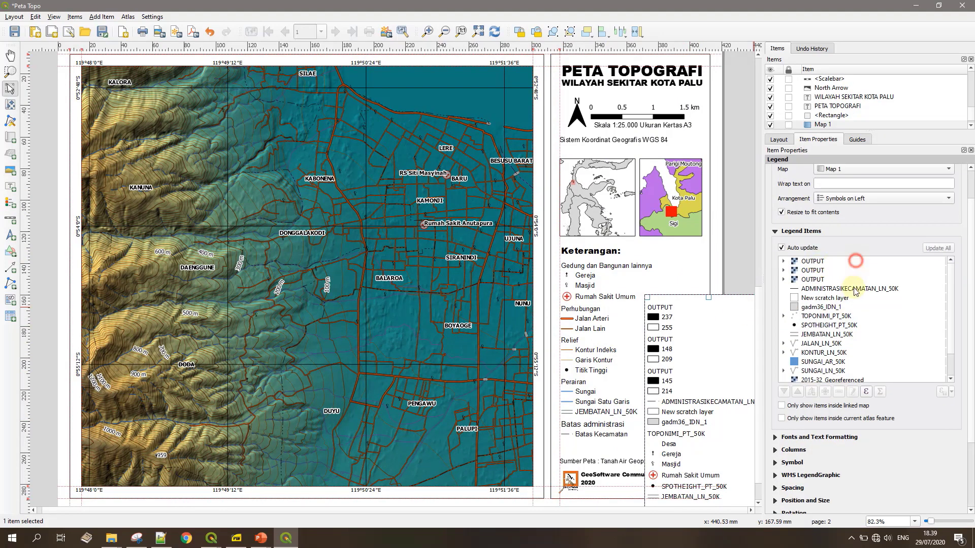
pyautogui.moveTo(856, 261); pyautogui.dragTo(854, 320)
pyautogui.click(820, 261)
pyautogui.hotkey('shift', 'Down')
pyautogui.hotkey('shift', 'Down')
pyautogui.hotkey('shift', 'Down')
pyautogui.hotkey('shift', 'Down')
pyautogui.hotkey('shift', 'Down')
pyautogui.hotkey('shift', 'Down')
pyautogui.hotkey('shift', 'Down')
pyautogui.hotkey('shift', 'Down')
pyautogui.hotkey('shift', 'Down')
pyautogui.hotkey('shift', 'Down')
pyautogui.hotkey('shift', 'Down')
pyautogui.hotkey('shift', 'Down')
pyautogui.hotkey('shift', 'Down')
pyautogui.hotkey('shift', 'Down')
pyautogui.hotkey('shift', 'Down')
pyautogui.hotkey('shift', 'Down')
pyautogui.hotkey('shift', 'Down')
pyautogui.hotkey('shift', 'Down')
pyautogui.hotkey('shift', 'Down')
pyautogui.hotkey('shift', 'Up')
pyautogui.hotkey('shift', 'Up')
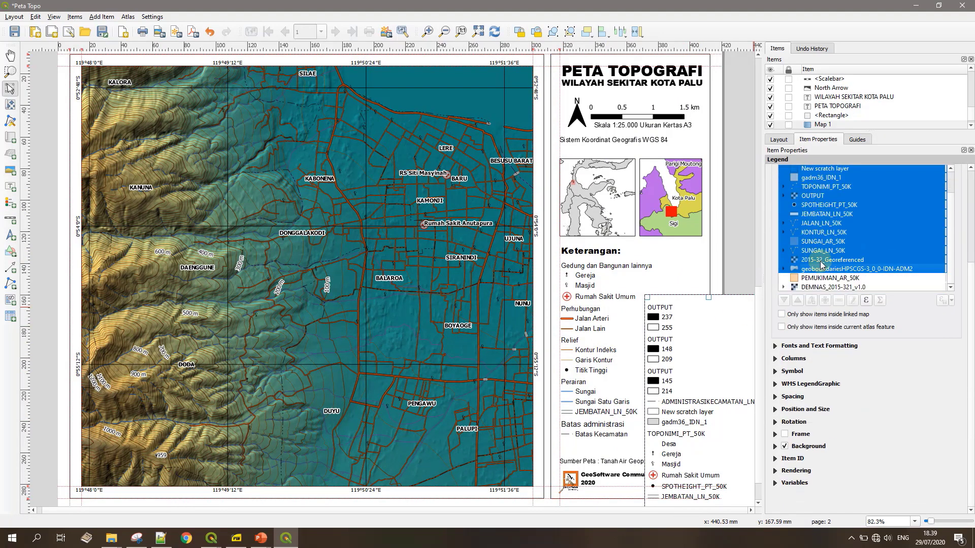
pyautogui.scroll(2, 957, 170)
pyautogui.click(803, 216)
pyautogui.click(838, 362)
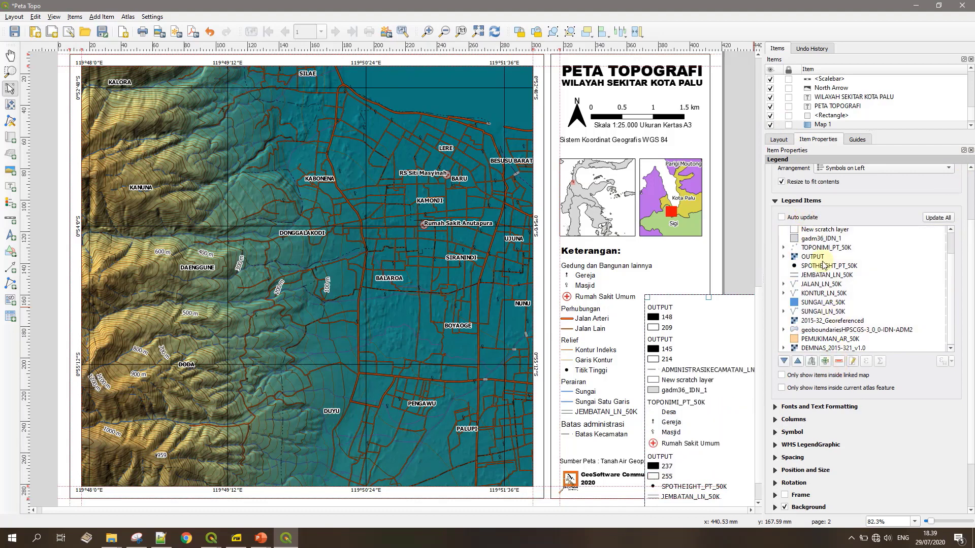
# - Remove the legend items from New scratch layer through PEMUKIMAN_AR_50K
pyautogui.click(813, 230)
pyautogui.hotkey('shift', 'Down')
pyautogui.hotkey('shift', 'Down')
pyautogui.hotkey('shift', 'Down')
pyautogui.hotkey('shift', 'Down')
pyautogui.hotkey('shift', 'Down')
pyautogui.hotkey('shift', 'Down')
pyautogui.hotkey('shift', 'Down')
pyautogui.hotkey('shift', 'Down')
pyautogui.hotkey('shift', 'Down')
pyautogui.hotkey('shift', 'Down')
pyautogui.hotkey('shift', 'Down')
pyautogui.hotkey('shift', 'Down')
pyautogui.hotkey('shift', 'Down')
pyautogui.hotkey('shift', 'Down')
pyautogui.hotkey('shift', 'Down')
pyautogui.hotkey('shift', 'Down')
pyautogui.hotkey('shift', 'Down')
pyautogui.hotkey('shift', 'Down')
pyautogui.hotkey('shift', 'Down')
pyautogui.hotkey('shift', 'Up')
pyautogui.click(837, 301)
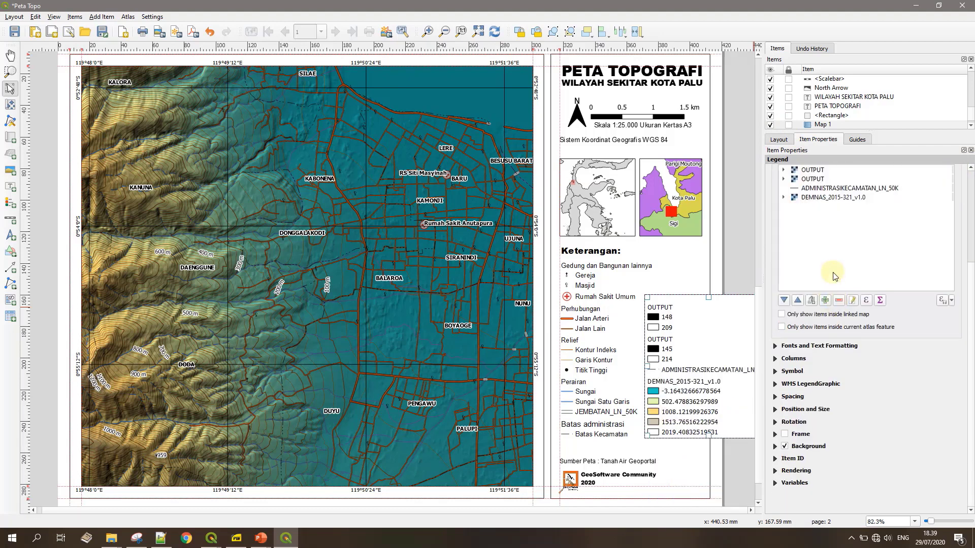
# - Remove the remaining OUTPUT items and ADMINISTRASIKECAMATAN_LN_50K from the legend, keeping only DEMNAS_2015-321_v1.0
pyautogui.click(811, 171)
pyautogui.keyDown('shift'); pyautogui.click(825, 188); pyautogui.keyUp('shift')
pyautogui.click(838, 300)
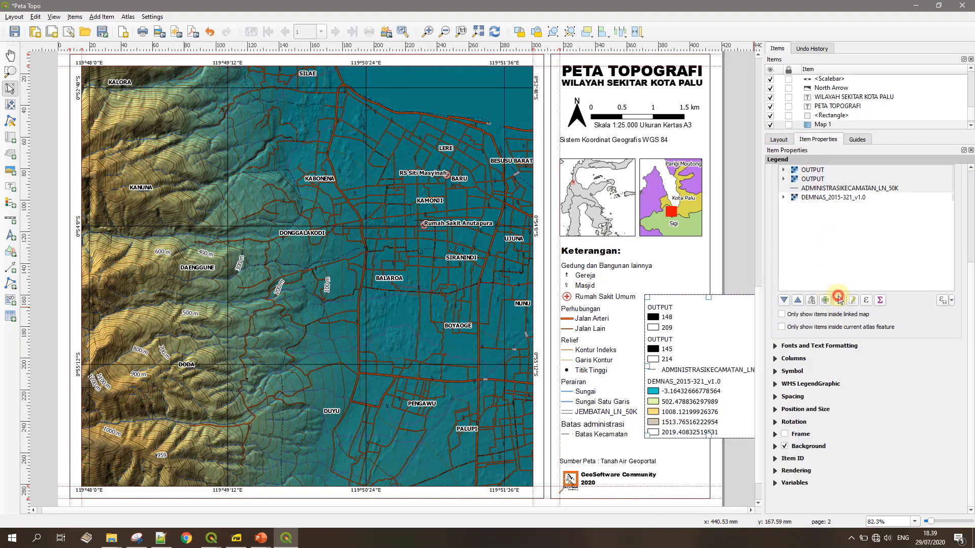
# - Switch to the PETA TOPO project window and set the visible OUTPUT hillshade's render type to Singleband pseudocolor
pyautogui.moveTo(211, 536)
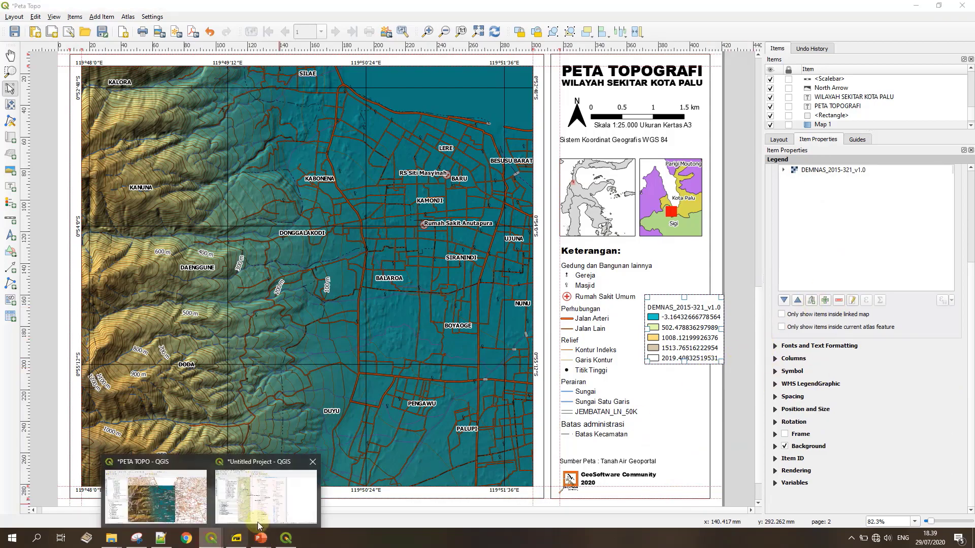
pyautogui.click(49, 462)
pyautogui.click(281, 541)
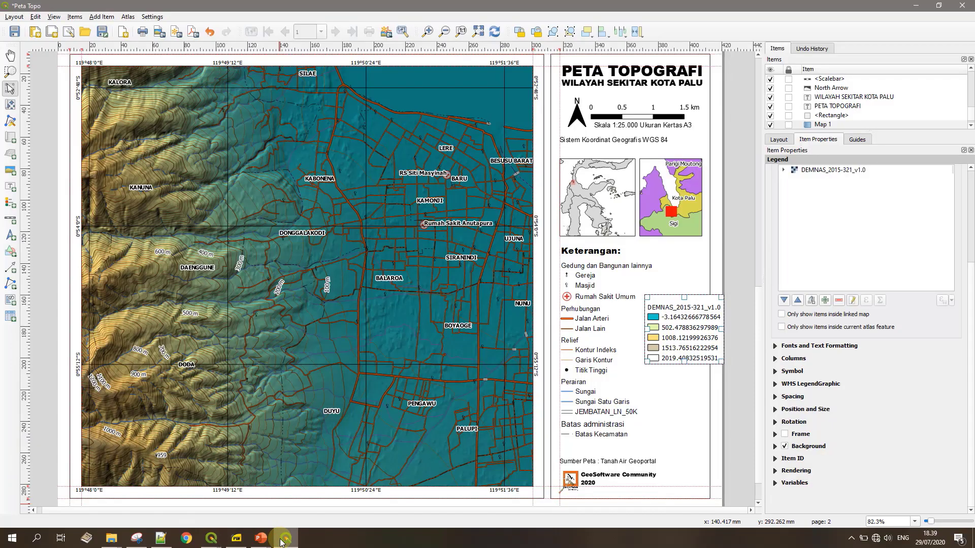
pyautogui.click(282, 541)
pyautogui.moveTo(211, 538)
pyautogui.click(158, 508)
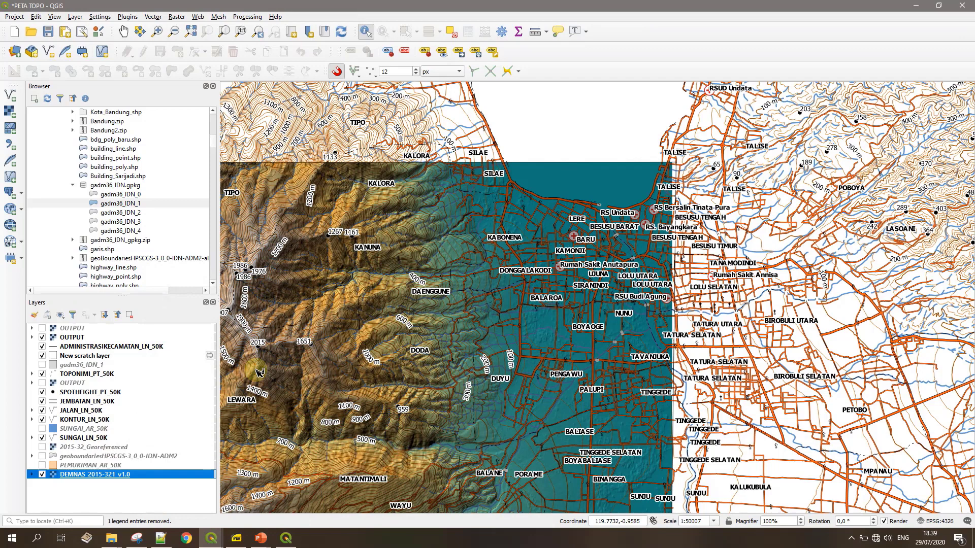
pyautogui.doubleClick(53, 339)
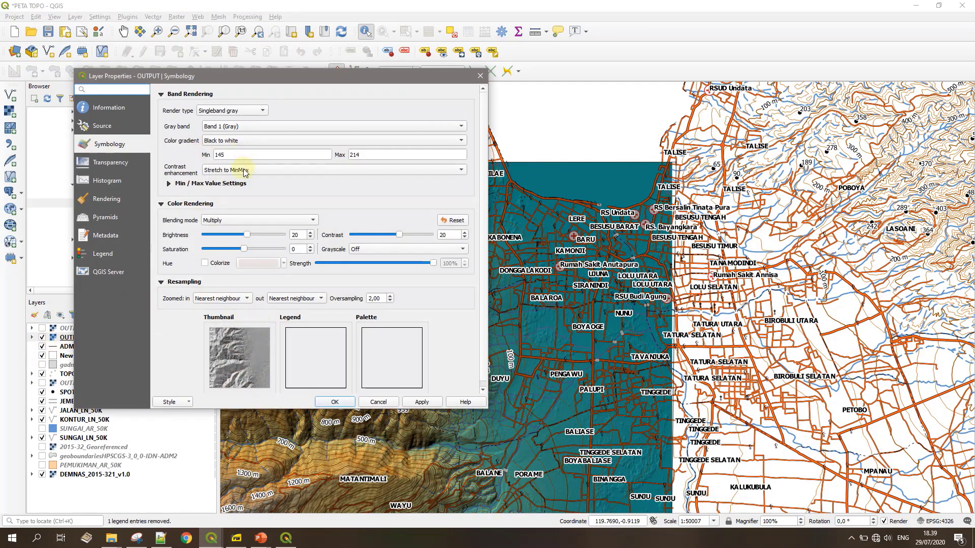
pyautogui.click(206, 112)
pyautogui.click(210, 119)
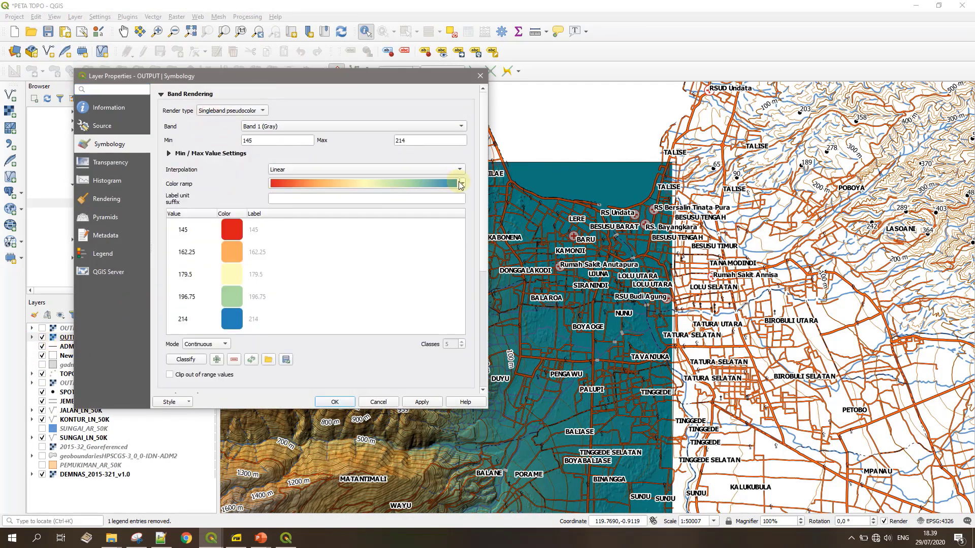
# - Give the hillshade a grey color ramp and invert it to run from black to white
pyautogui.click(463, 184)
pyautogui.click(330, 226)
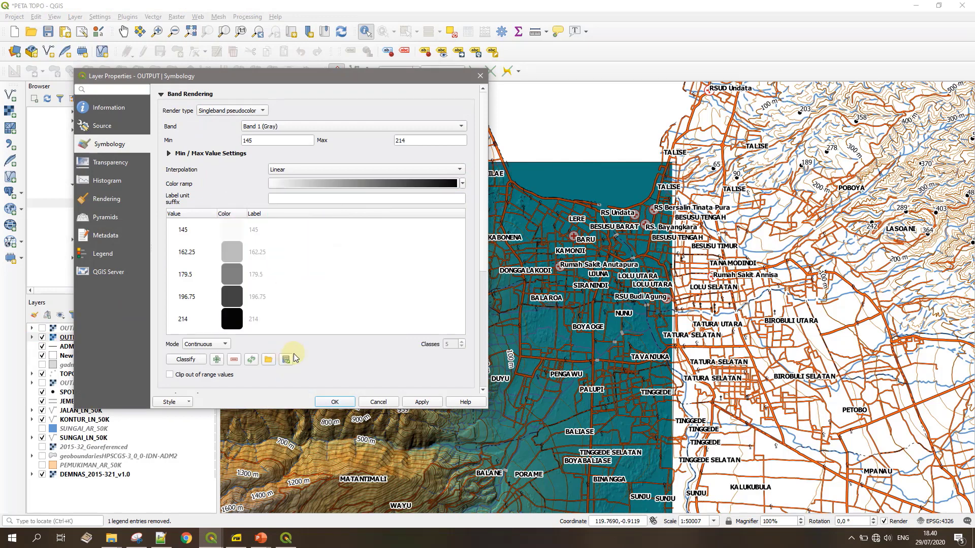
pyautogui.click(466, 186)
pyautogui.click(338, 193)
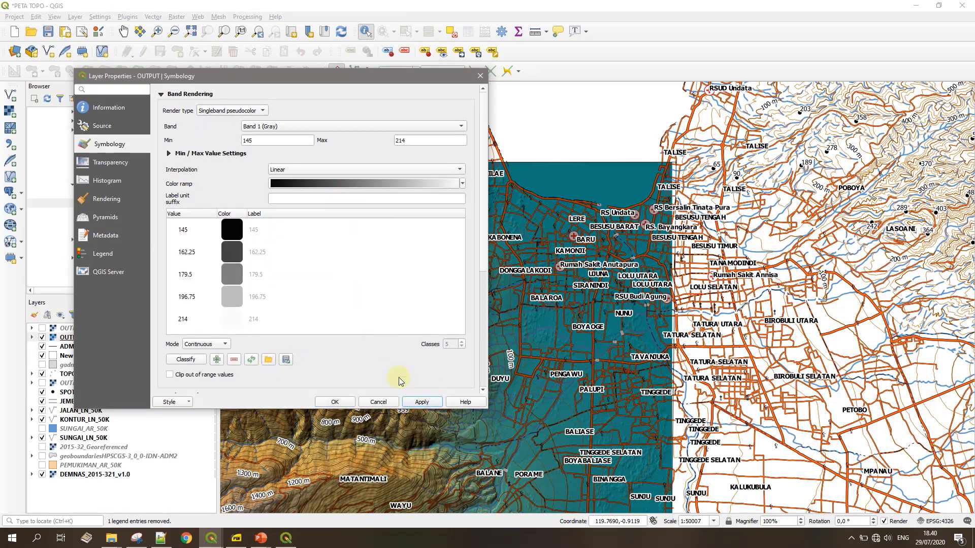
# - Lighten the hillshade's 145 class color to 40% brightness (V) and the 162.25 class color to 60%
pyautogui.doubleClick(232, 229)
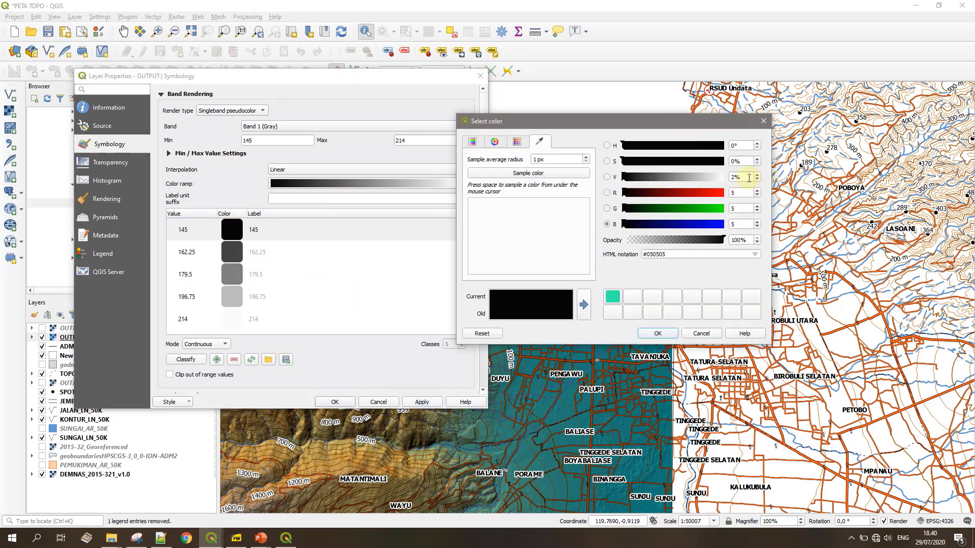
pyautogui.write('50')
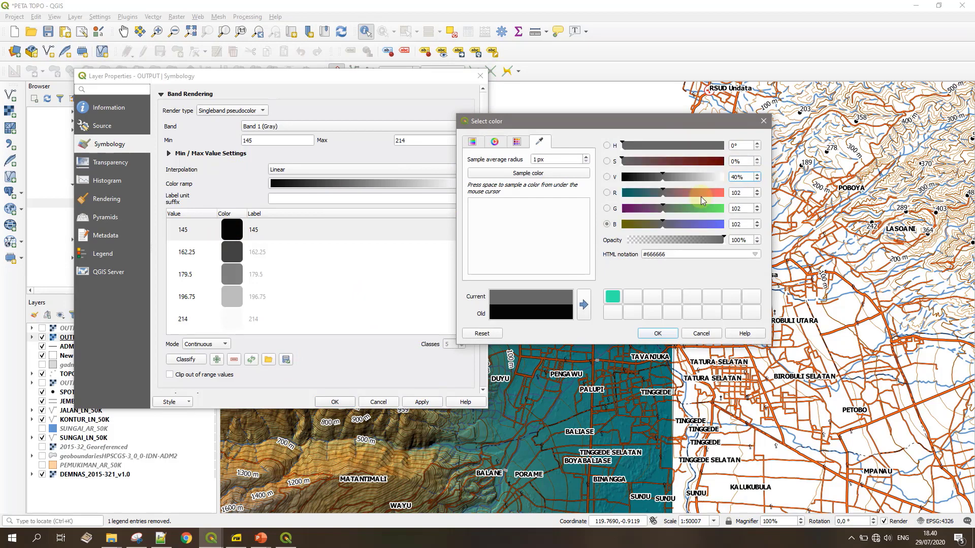
pyautogui.press('Return')
pyautogui.click(231, 253)
pyautogui.click(230, 252)
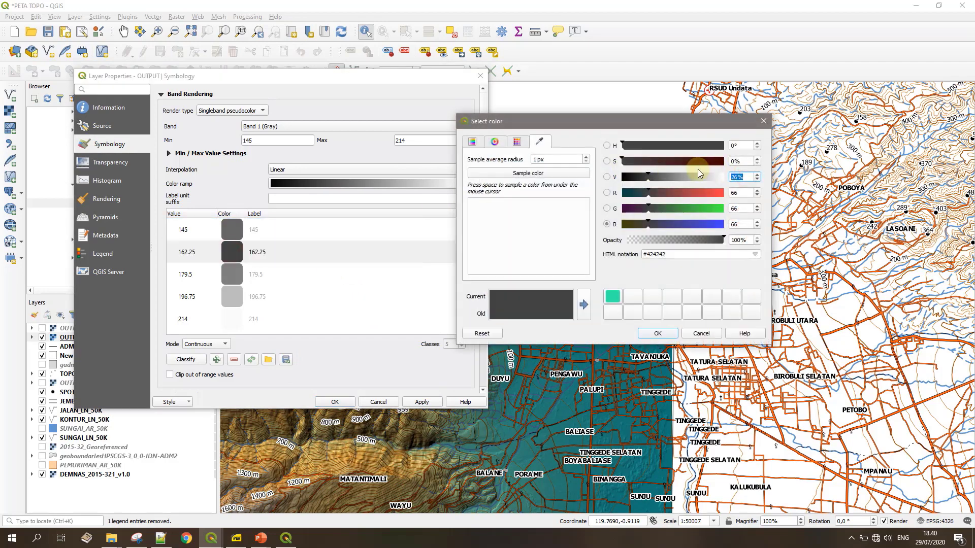
pyautogui.write('60')
pyautogui.click(645, 333)
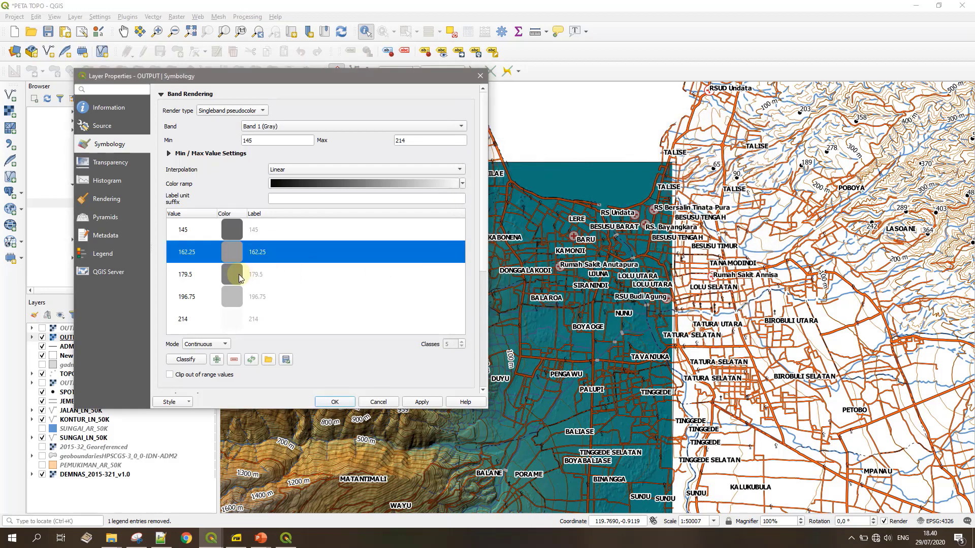
# - Set the 179.5 class color to 80% brightness (V) and the 196.75 class color to 90%, and apply the hillshade symbology
pyautogui.doubleClick(231, 274)
pyautogui.write('80')
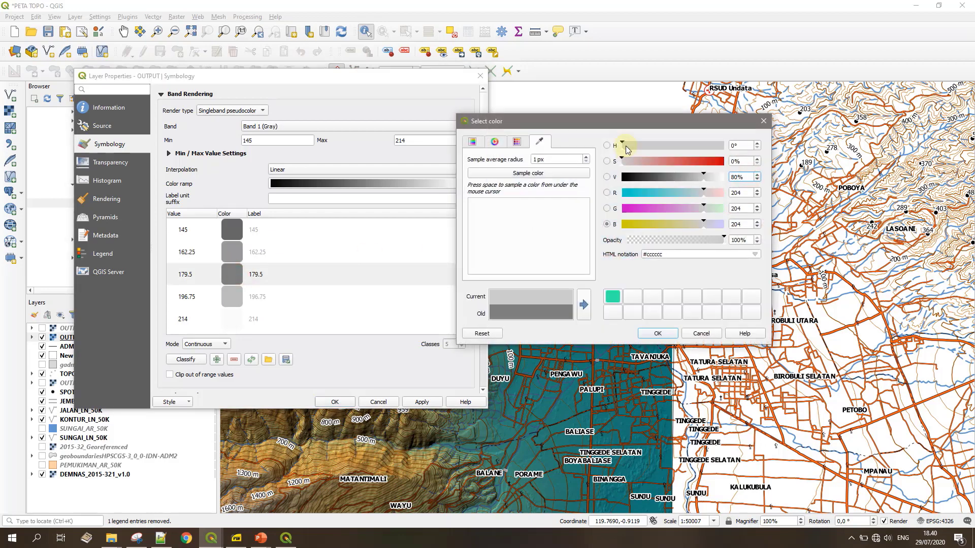
pyautogui.click(658, 333)
pyautogui.doubleClick(235, 298)
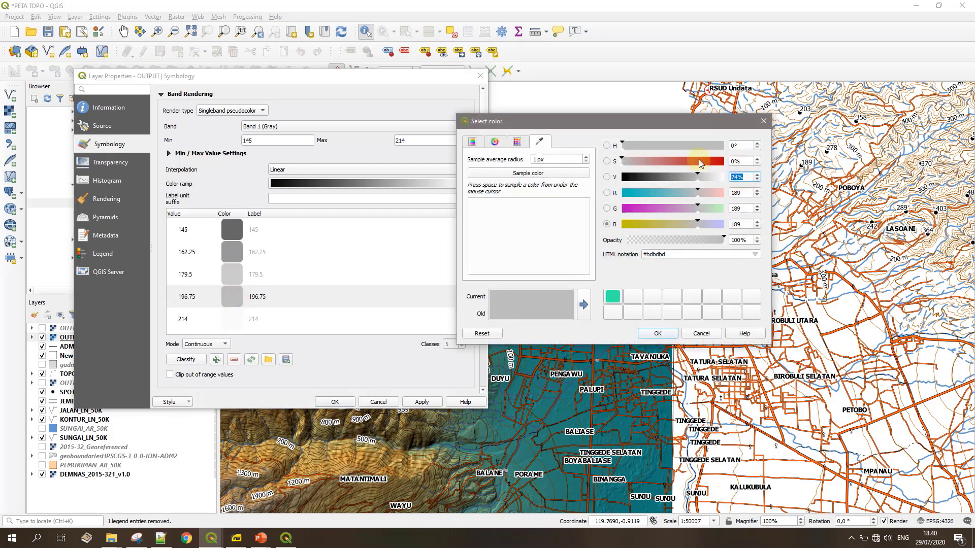
pyautogui.write('90')
pyautogui.press('Return')
pyautogui.click(333, 401)
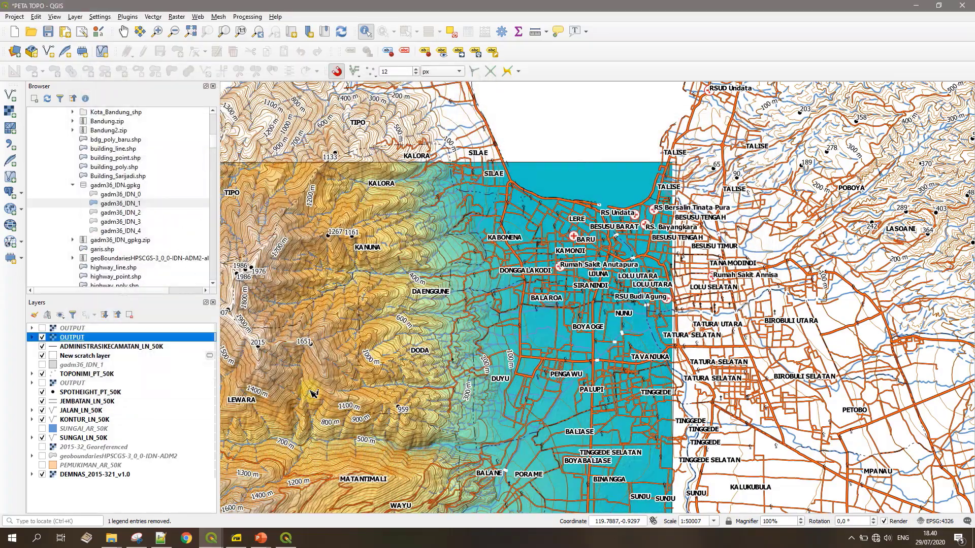
# - Inspect the lightened hillshade on the project map and on Map 1 in the Peta Topo layout
pyautogui.scroll(1, 404, 347)
pyautogui.scroll(-1, 415, 343)
pyautogui.moveTo(417, 342); pyautogui.dragTo(465, 311)
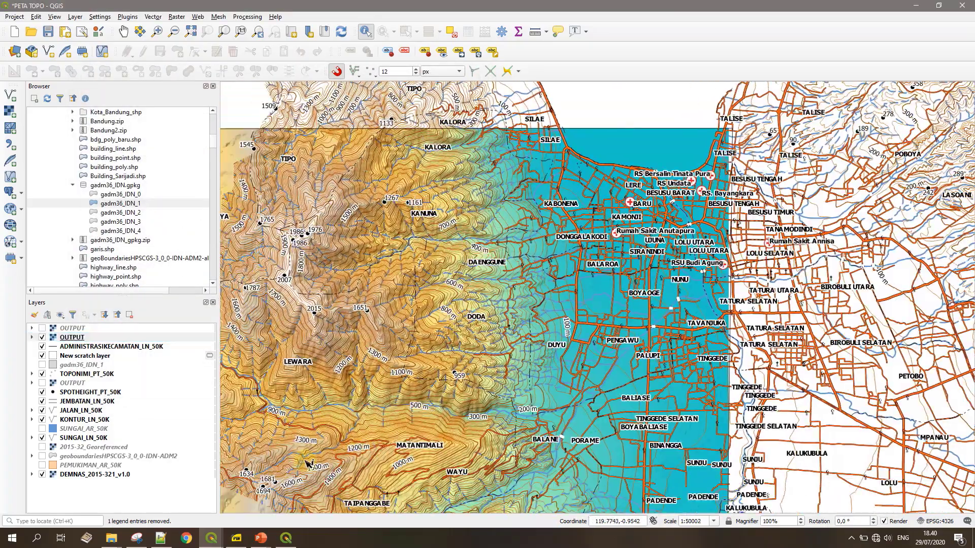
pyautogui.click(282, 544)
pyautogui.click(809, 126)
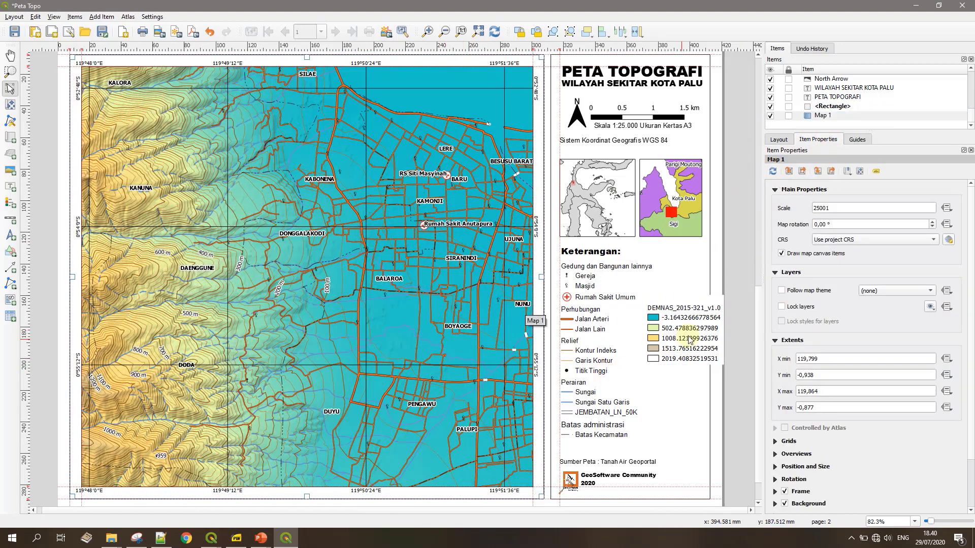
pyautogui.click(688, 339)
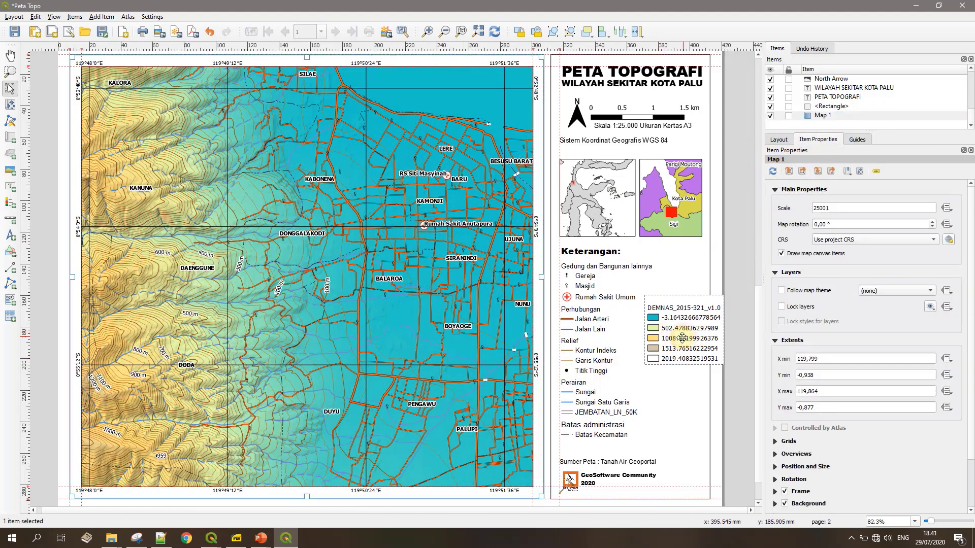
# - In the PETA TOPO project window, set the first two DEMNAS_2015-321_v1.0 color class values to 0 and 500
pyautogui.click(209, 539)
pyautogui.click(174, 511)
pyautogui.doubleClick(49, 475)
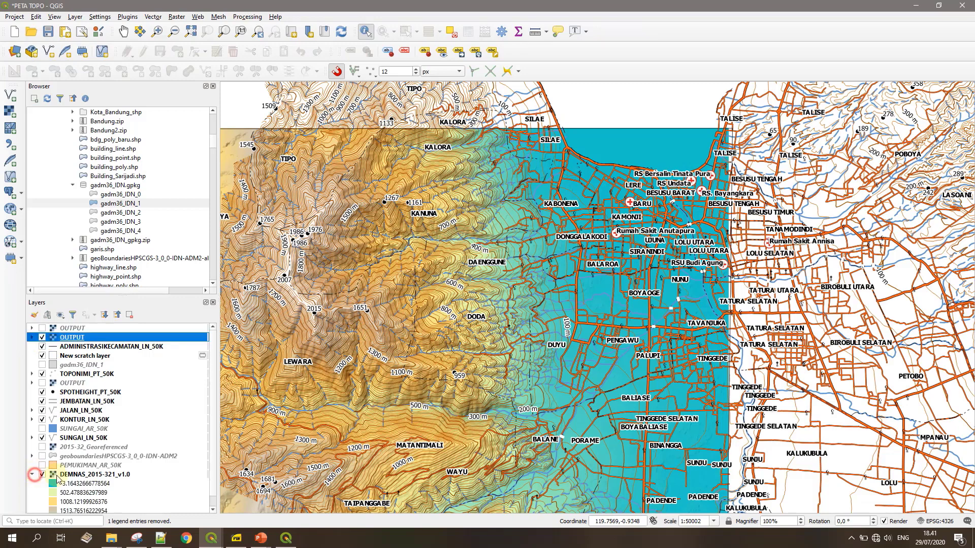
pyautogui.doubleClick(199, 234)
pyautogui.write('0')
pyautogui.doubleClick(198, 252)
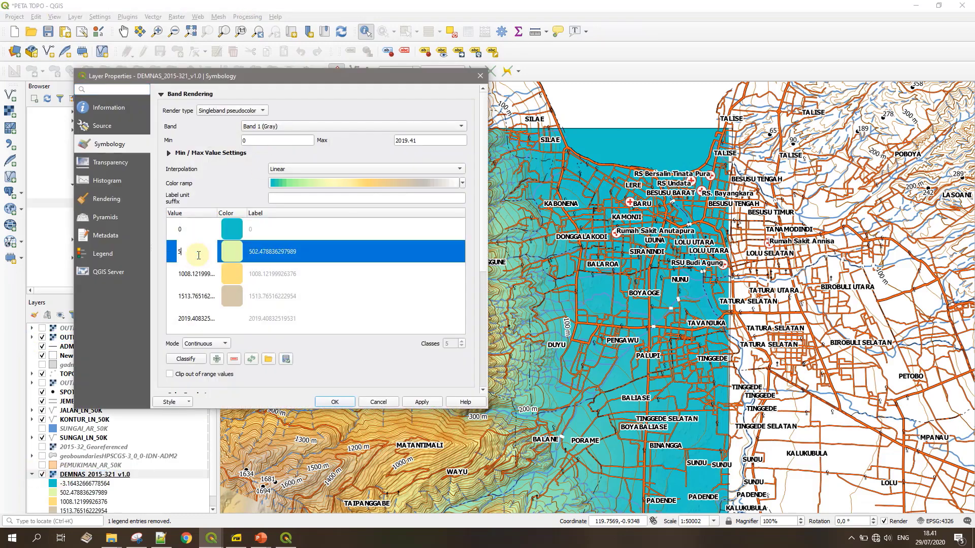
pyautogui.write('500')
# - Set the remaining DEMNAS_2015-321_v1.0 class values to 1000, 1500 and 2019, and apply the symbology
pyautogui.doubleClick(188, 274)
pyautogui.write('1')
pyautogui.doubleClick(187, 296)
pyautogui.write('1')
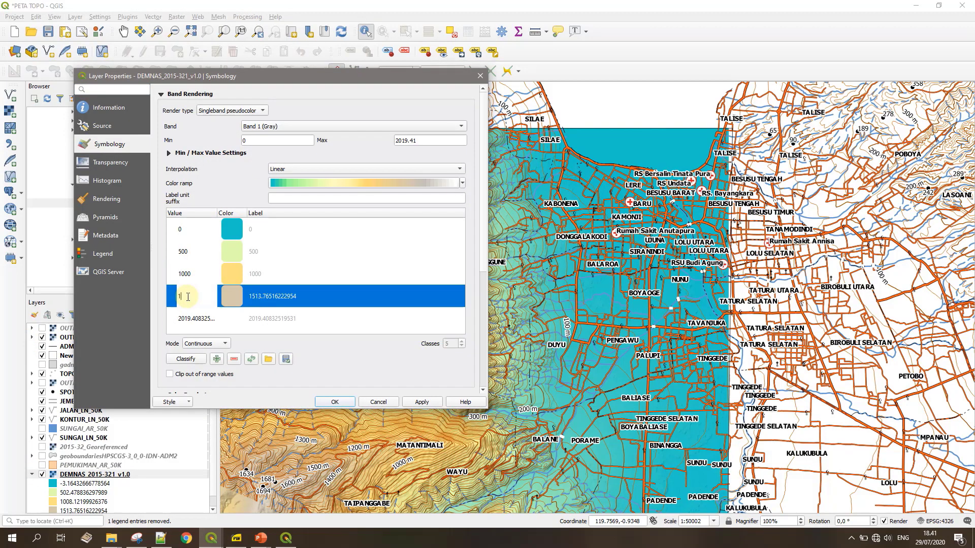
pyautogui.write('500')
pyautogui.doubleClick(189, 321)
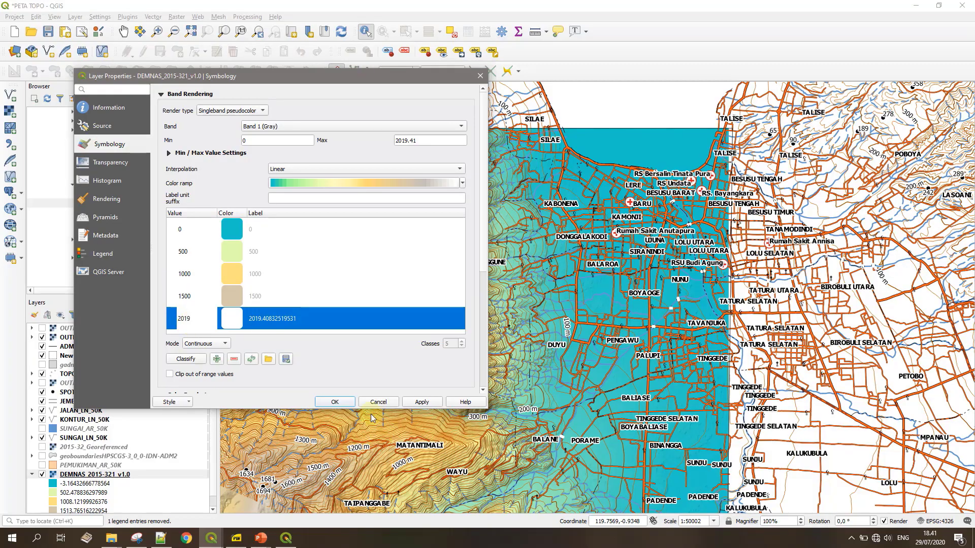
pyautogui.click(343, 403)
# - Rename the DEMNAS item in the Peta Topo layout's new legend as "Elevasi (m)" and shift the legend slightly up and right
pyautogui.click(287, 537)
pyautogui.click(818, 302)
pyautogui.click(850, 430)
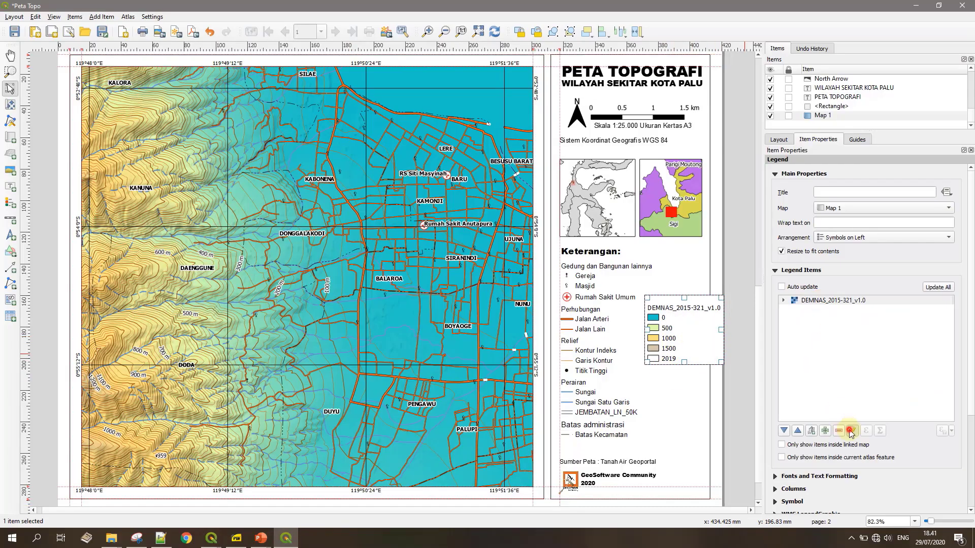
pyautogui.write('Elevasi (m')
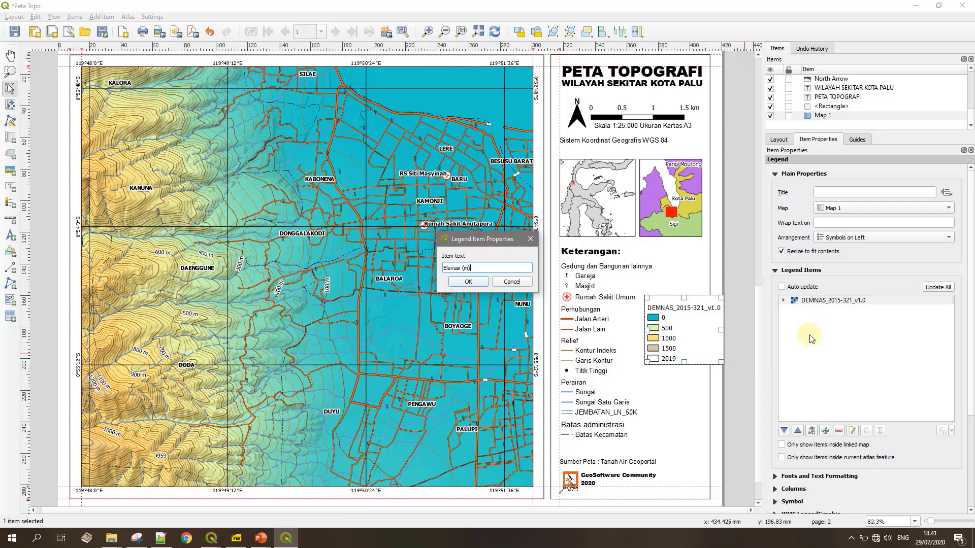
pyautogui.click(470, 281)
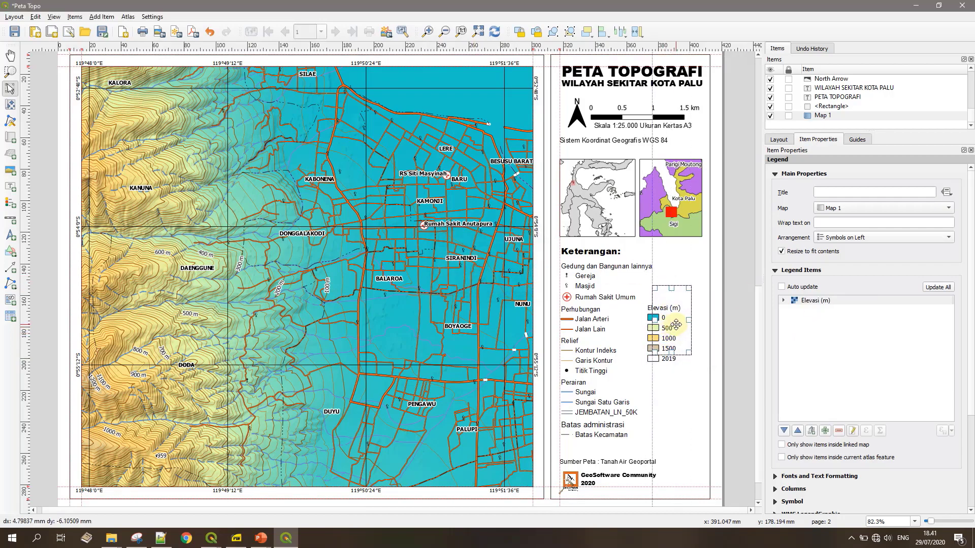
# - In the DEMNAS layer's symbology, label the first four elevation classes 0-500, 500-1000, 1000-1500 and 1500-2000
pyautogui.click(210, 538)
pyautogui.doubleClick(84, 476)
pyautogui.doubleClick(255, 228)
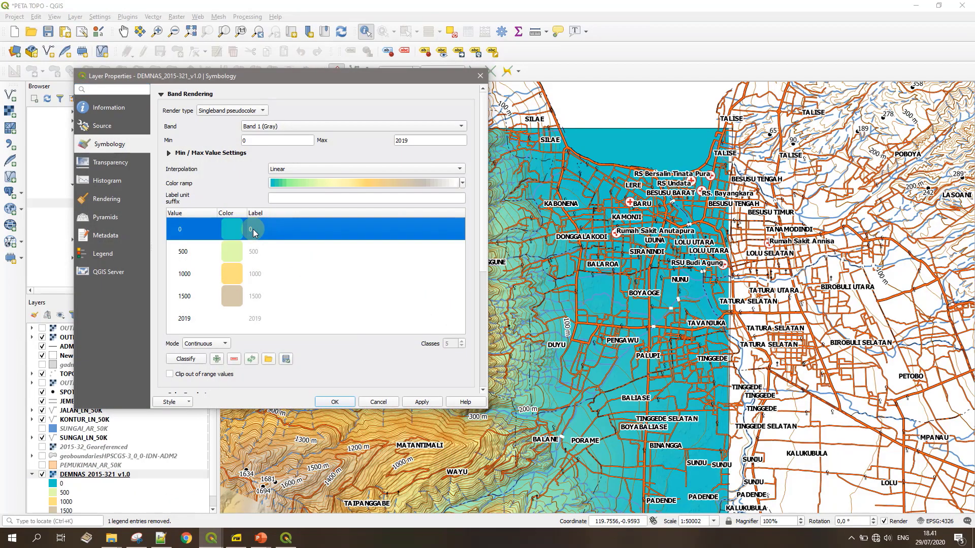
pyautogui.click(290, 224)
pyautogui.doubleClick(257, 250)
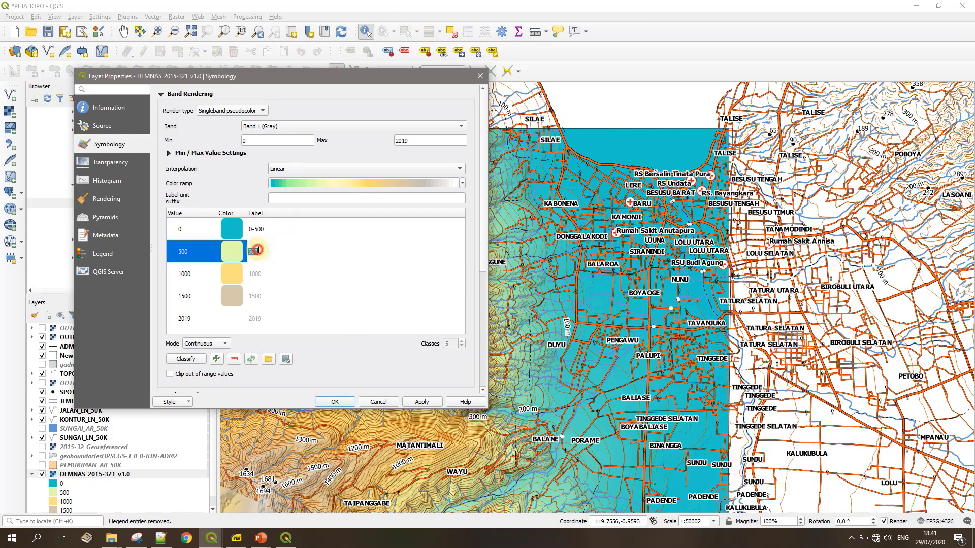
pyautogui.doubleClick(266, 274)
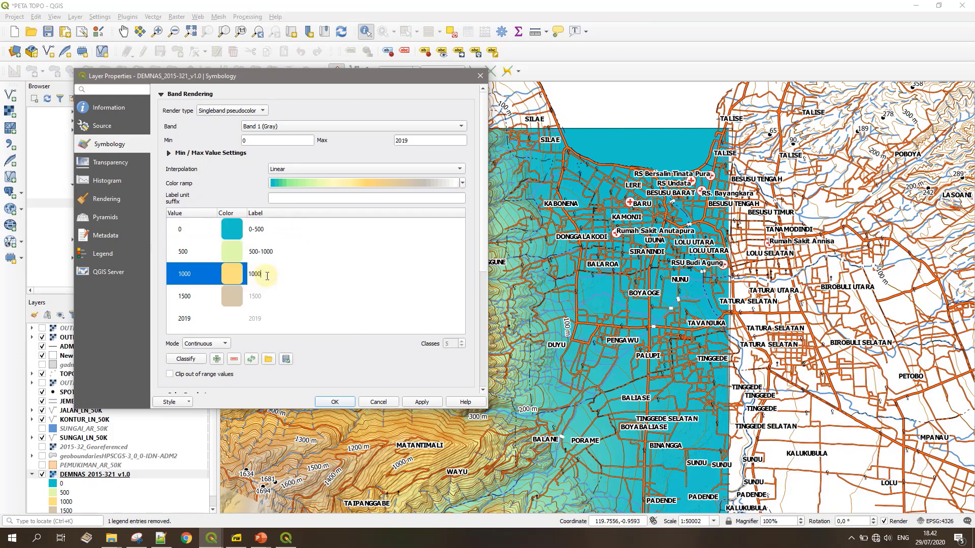
pyautogui.write('-1500')
pyautogui.doubleClick(268, 296)
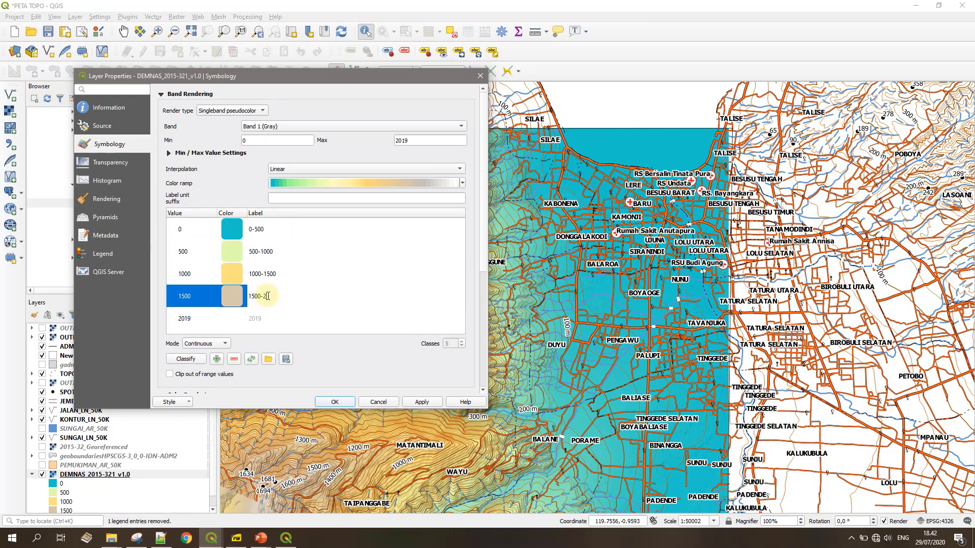
pyautogui.click(263, 318)
pyautogui.click(330, 401)
# - Return to the Peta Topo layout and move the Elevasi (m) legend up beside the Gedung dan Bangunan lainnya entries
pyautogui.click(287, 538)
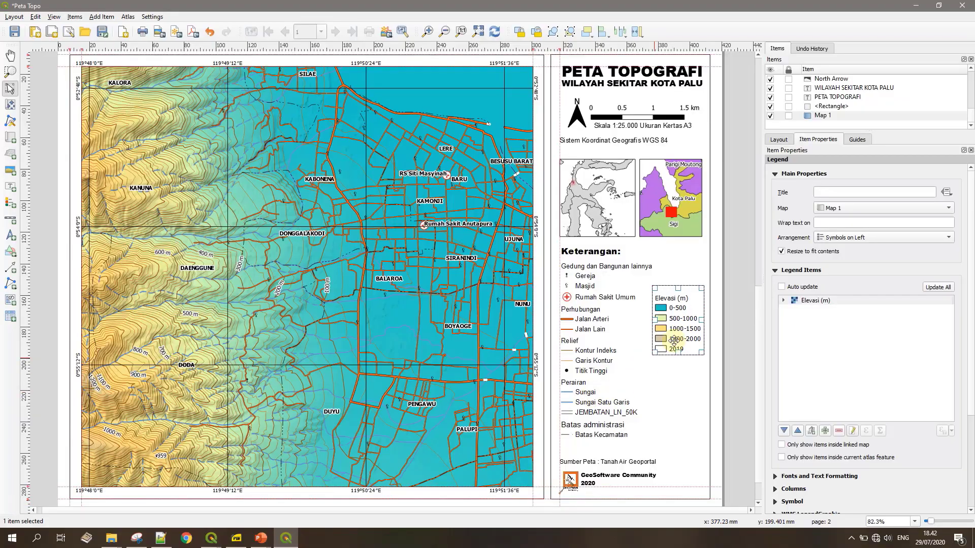
pyautogui.moveTo(674, 337); pyautogui.dragTo(676, 294)
pyautogui.click(607, 273)
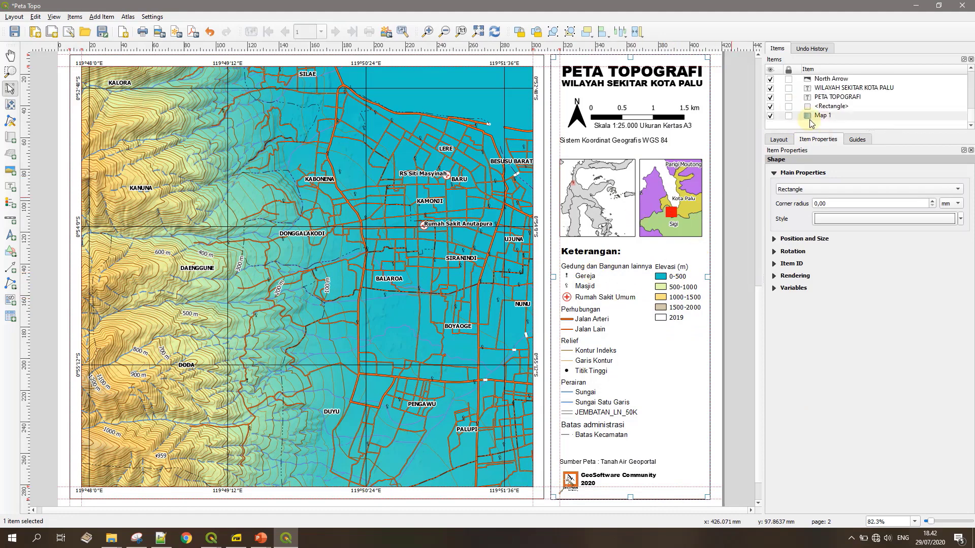
# - Shorten the main legend's "Gedung dan Bangunan lainnya" item to "Bangunan lainnya"
pyautogui.scroll(1, 818, 116)
pyautogui.click(830, 88)
pyautogui.rightClick(840, 303)
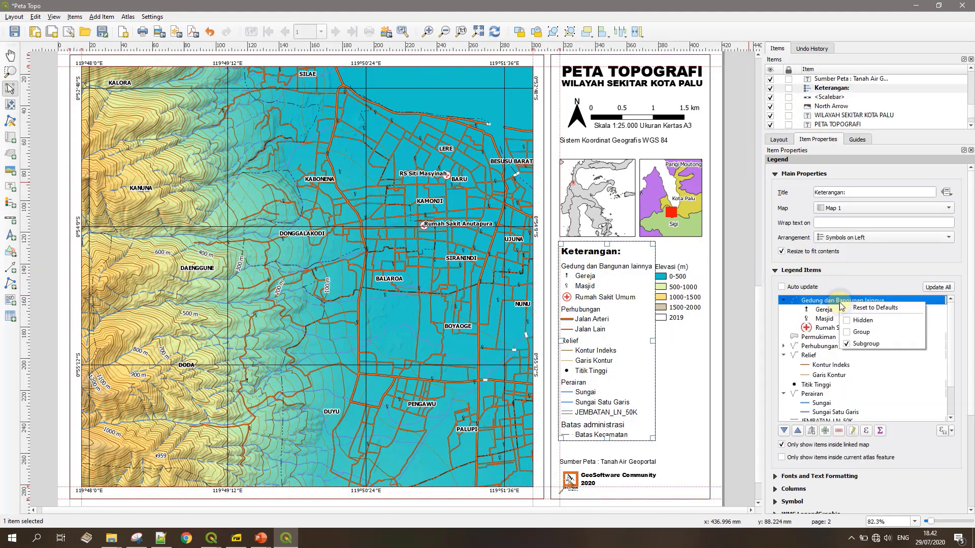
pyautogui.click(851, 431)
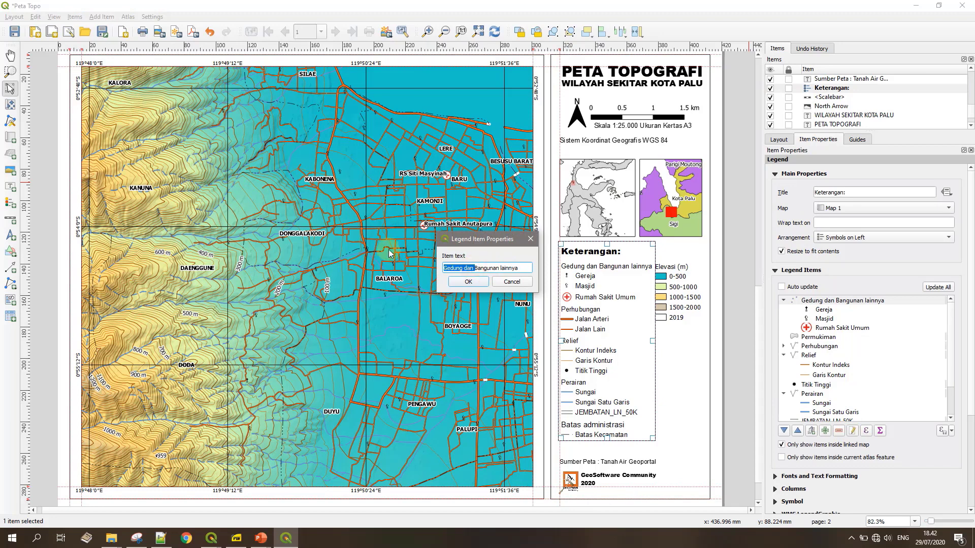
pyautogui.click(468, 282)
pyautogui.click(723, 309)
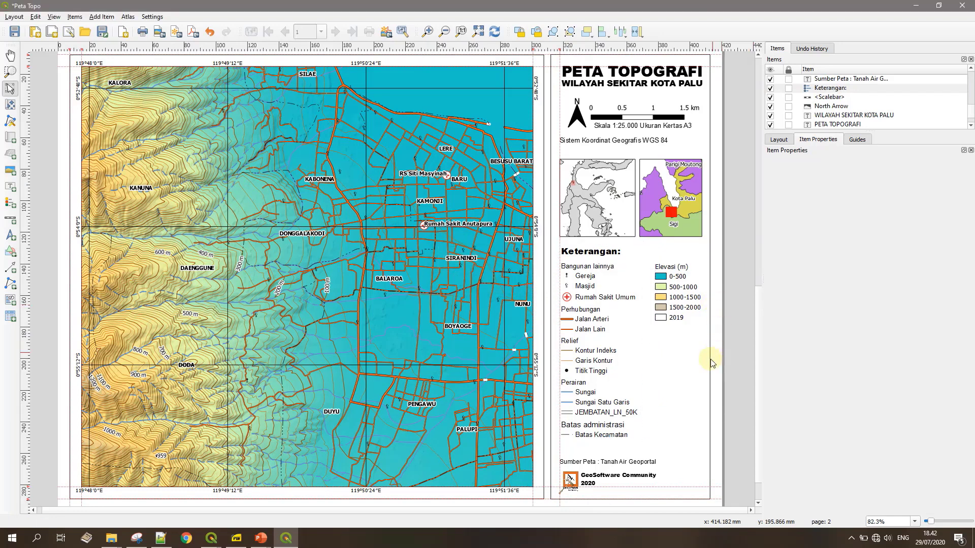
# - Add "DEMNAS" as a second line under "Tanah Air Geoportal" in the second page's Sumber Peta label
pyautogui.click(632, 464)
pyautogui.scroll(-2, 825, 109)
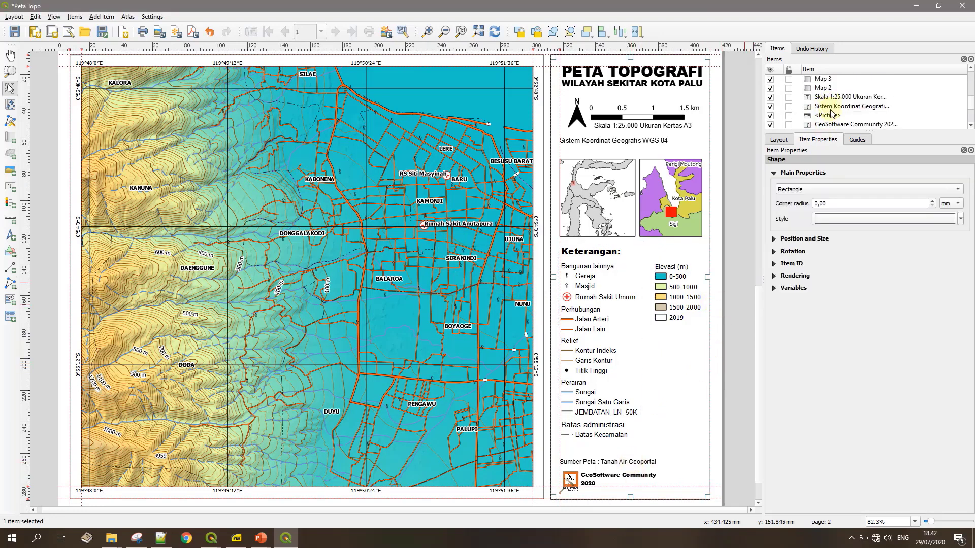
pyautogui.scroll(-1, 831, 112)
pyautogui.click(830, 107)
pyautogui.click(883, 193)
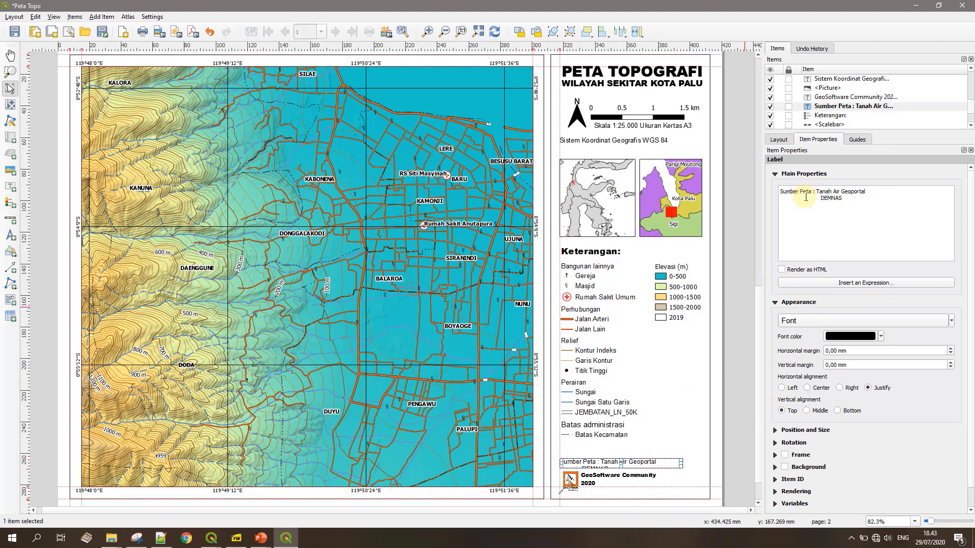
# - Extend the Sumber Peta label upward on the second page so both source lines fit
pyautogui.click(615, 463)
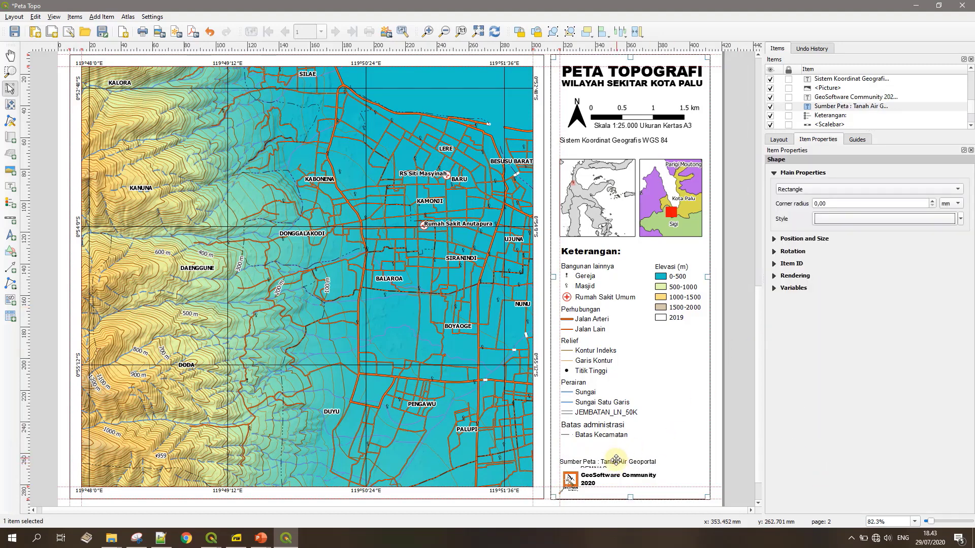
pyautogui.click(822, 109)
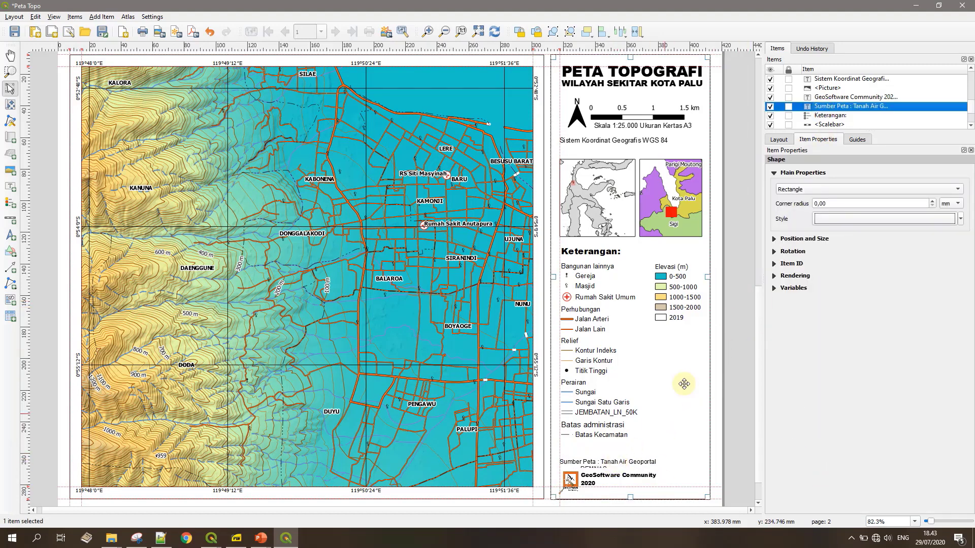
pyautogui.doubleClick(860, 108)
pyautogui.click(868, 97)
pyautogui.click(855, 106)
pyautogui.moveTo(622, 456); pyautogui.dragTo(622, 449)
pyautogui.click(724, 413)
# - Change the second page's main title to "PETA KETINGGIAN" and reduce its font size to 24 pt
pyautogui.click(652, 72)
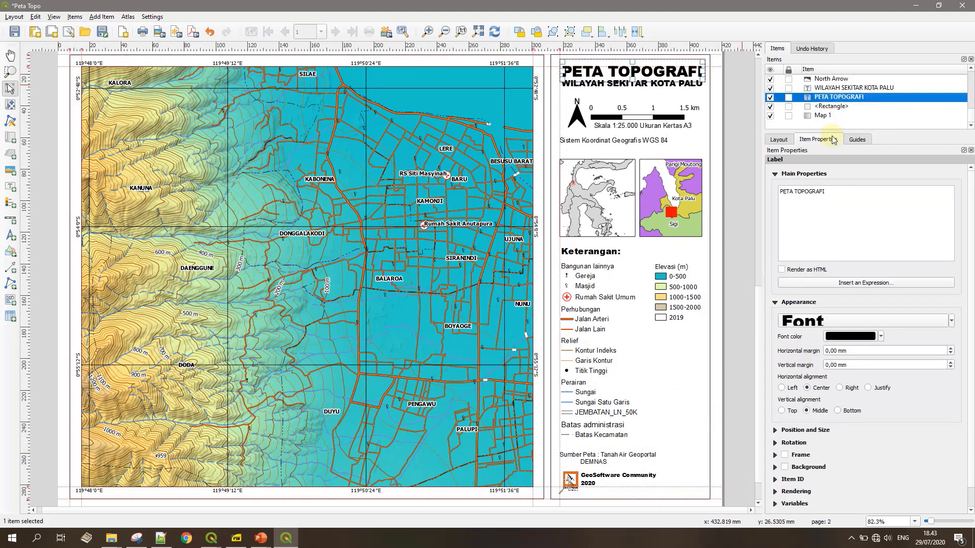
pyautogui.doubleClick(816, 193)
pyautogui.write('KETINGGINA')
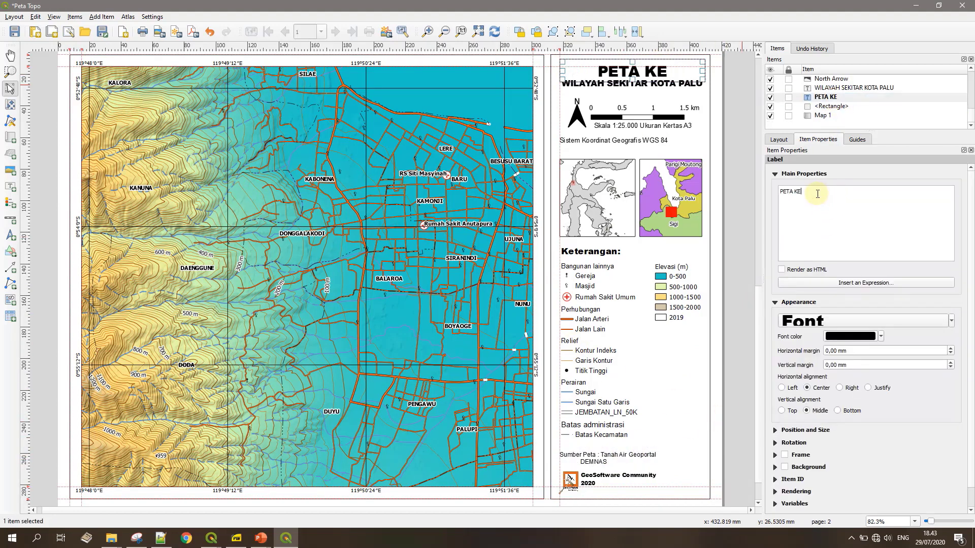
pyautogui.press('BackSpace')
pyautogui.press('BackSpace')
pyautogui.write('AN')
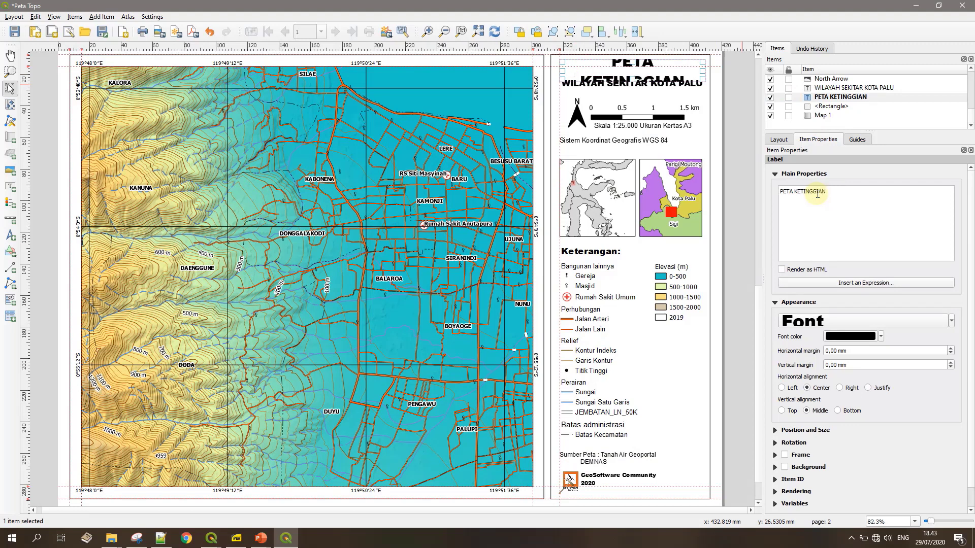
pyautogui.click(952, 325)
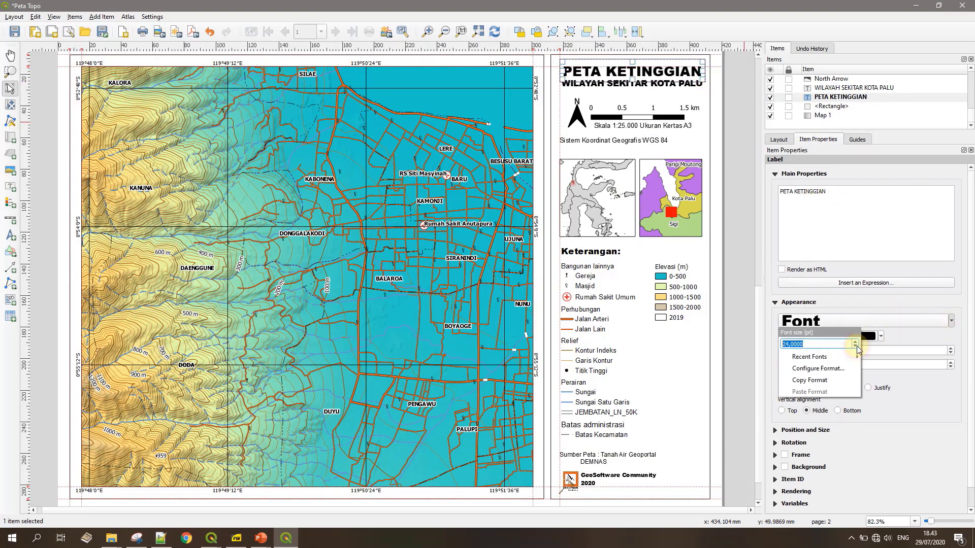
pyautogui.click(739, 228)
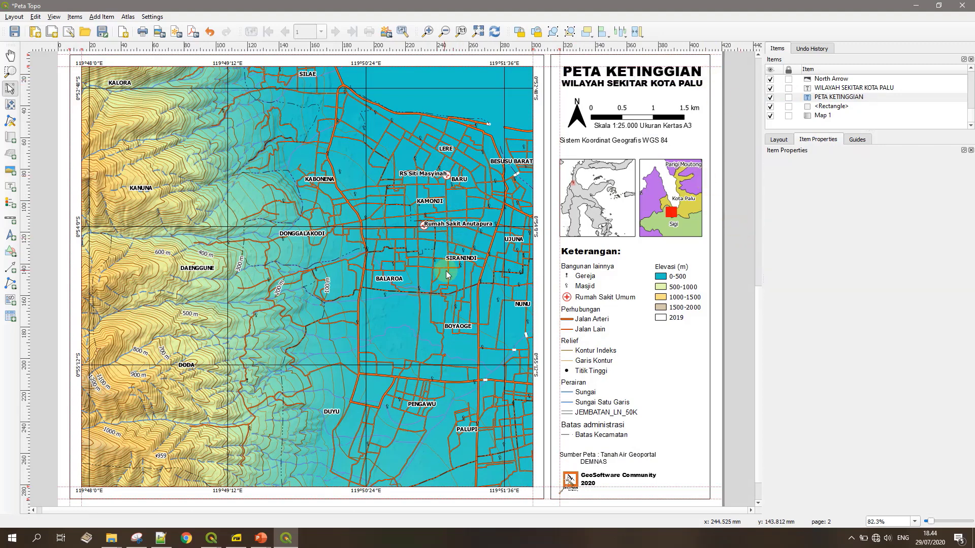
# - Switch to the main QGIS project window and try to set the DEMNAS_2015-321_v1.0 symbology minimum to -3
pyautogui.scroll(-1, 447, 272)
pyautogui.moveTo(447, 132); pyautogui.dragTo(457, 140)
pyautogui.scroll(1, 401, 289)
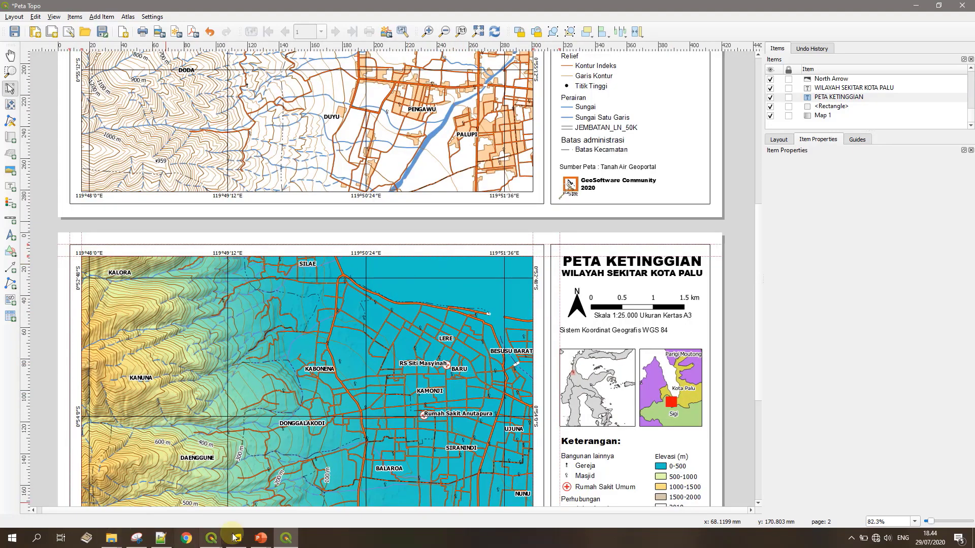
pyautogui.moveTo(211, 538)
pyautogui.click(152, 492)
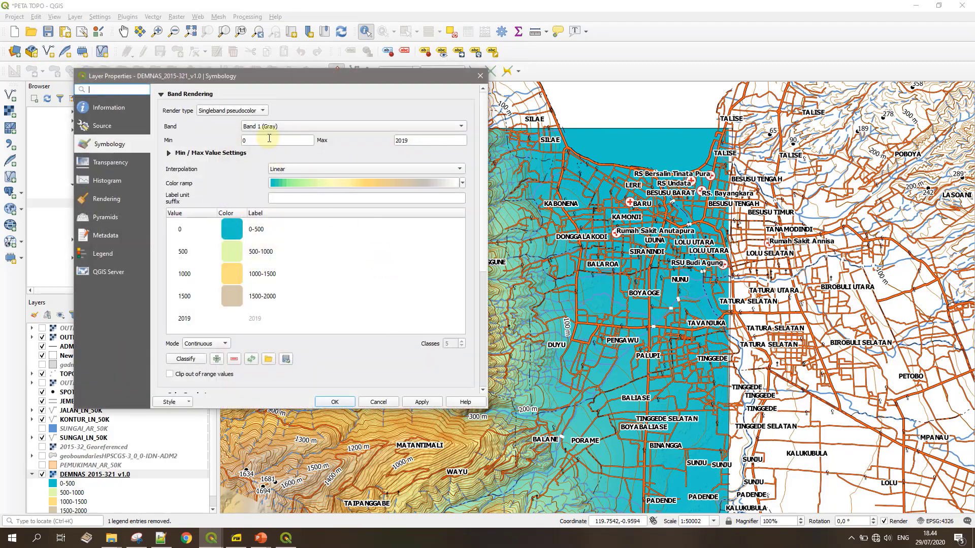
pyautogui.write('-3')
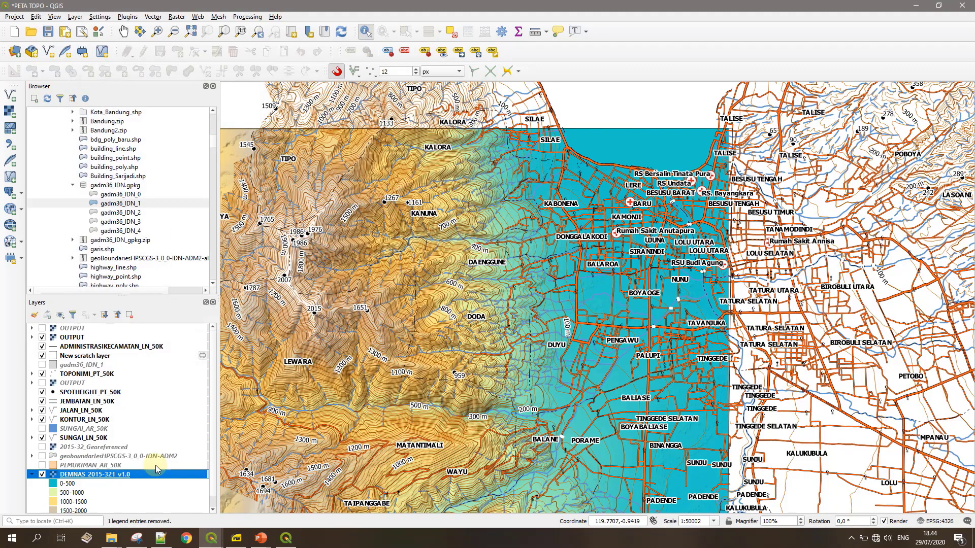
# - Add a new class with value -3 to the DEMNAS_2015-321_v1.0 symbology
pyautogui.scroll(-2, 255, 303)
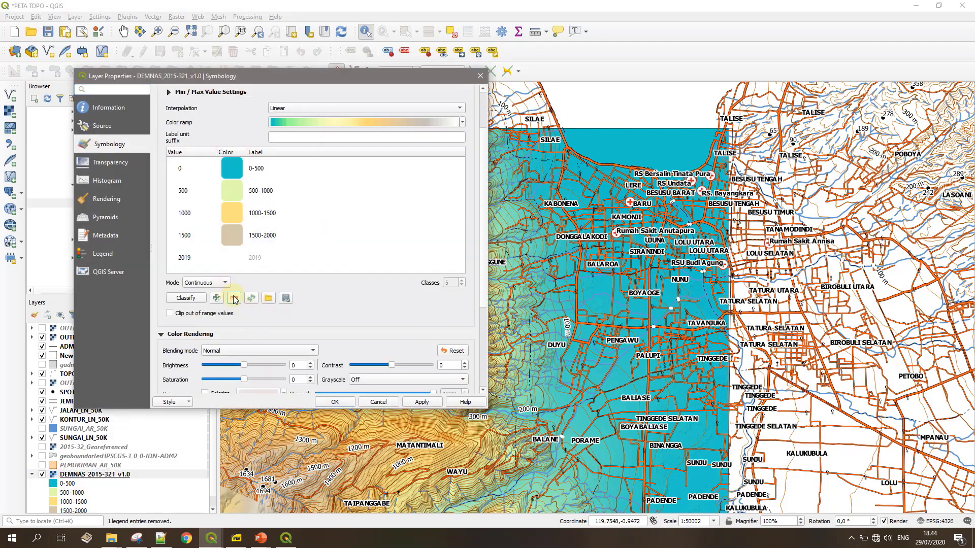
pyautogui.click(217, 298)
pyautogui.doubleClick(196, 191)
pyautogui.write('-3')
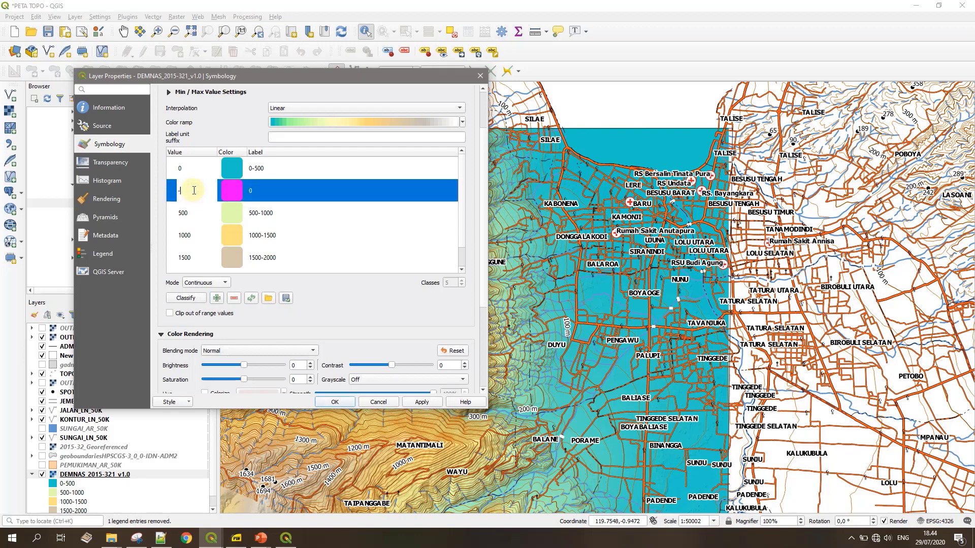
pyautogui.click(265, 219)
# - Color the -3 class bright blue (#00aeff) and apply the DEMNAS symbology
pyautogui.doubleClick(229, 169)
pyautogui.click(494, 142)
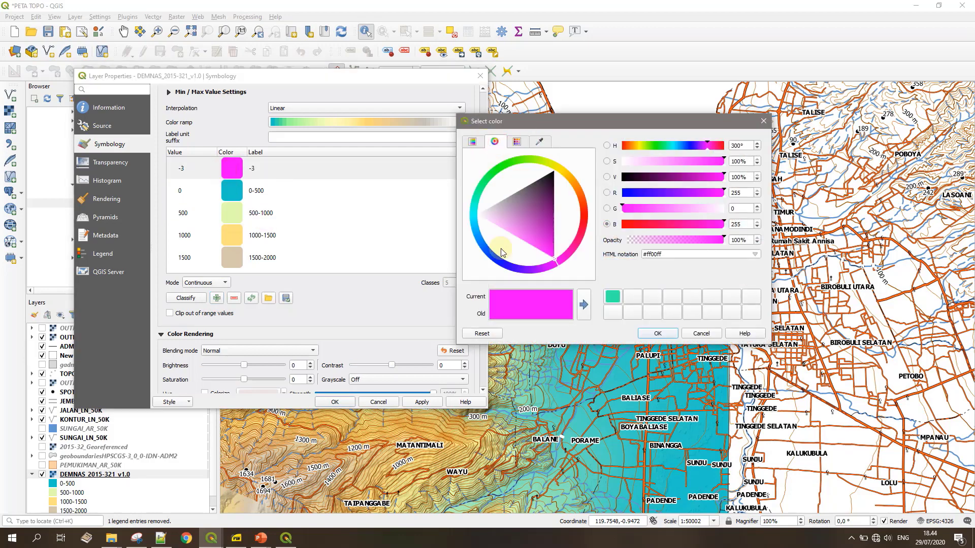
pyautogui.click(472, 227)
pyautogui.click(658, 333)
pyautogui.click(423, 402)
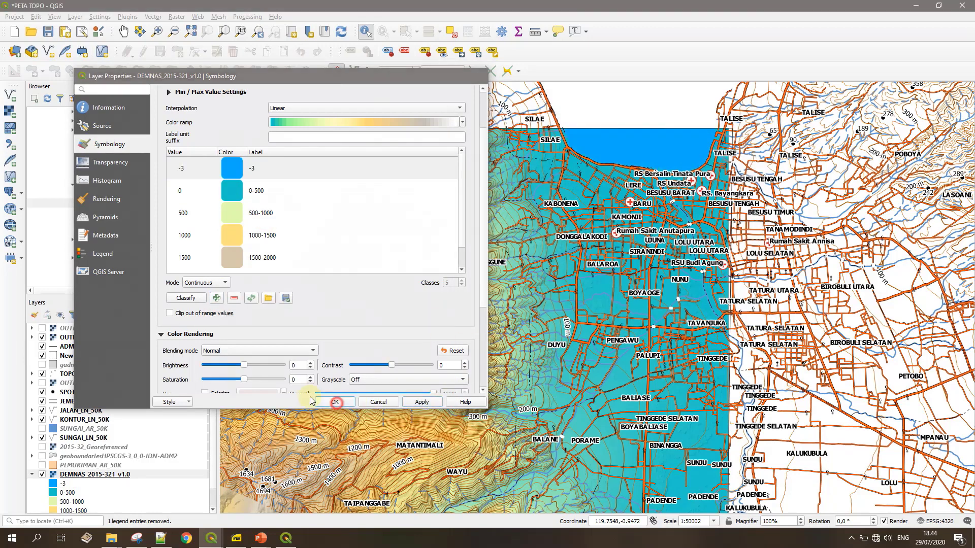
pyautogui.click(335, 402)
# - Return to the Peta Topo layout and refresh the second page's Map 1
pyautogui.click(285, 538)
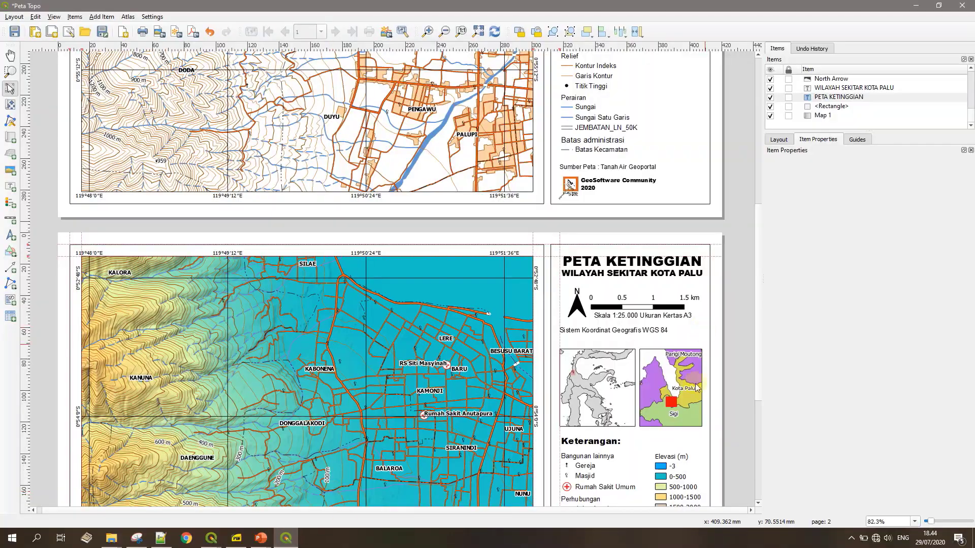
pyautogui.click(823, 115)
pyautogui.click(772, 171)
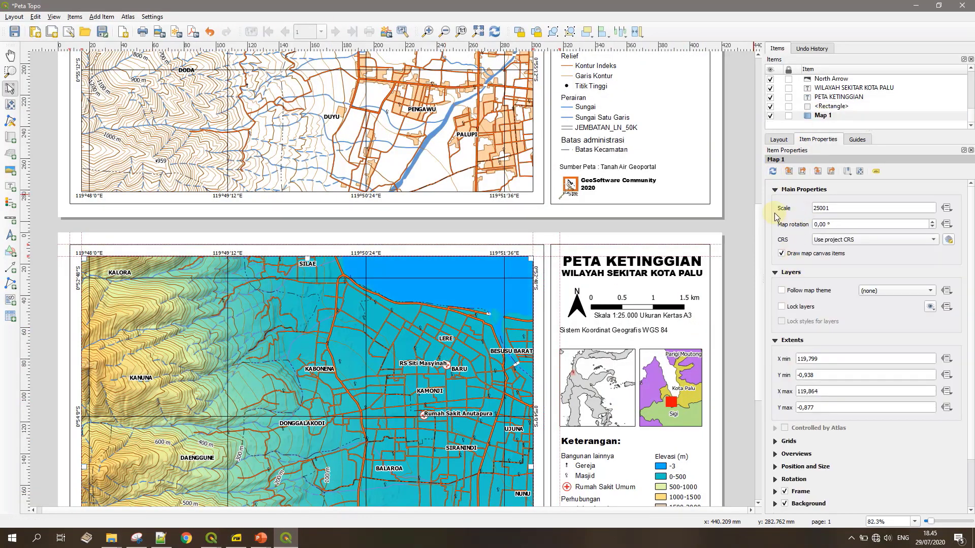
# - Recolor the DEMNAS layer's -3 class with the recent color #6498d2 and return to the Peta Topo layout
pyautogui.click(917, 5)
pyautogui.doubleClick(95, 474)
pyautogui.doubleClick(232, 228)
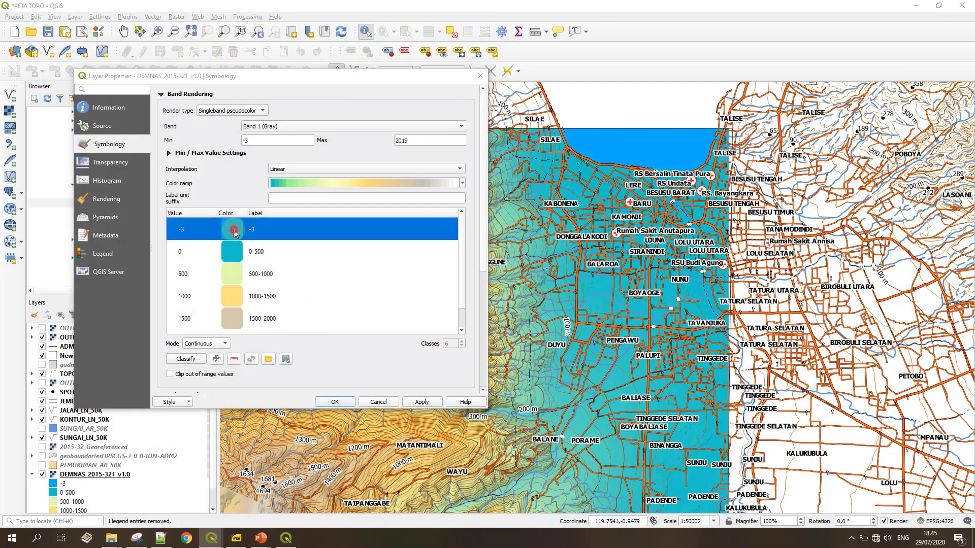
pyautogui.click(517, 141)
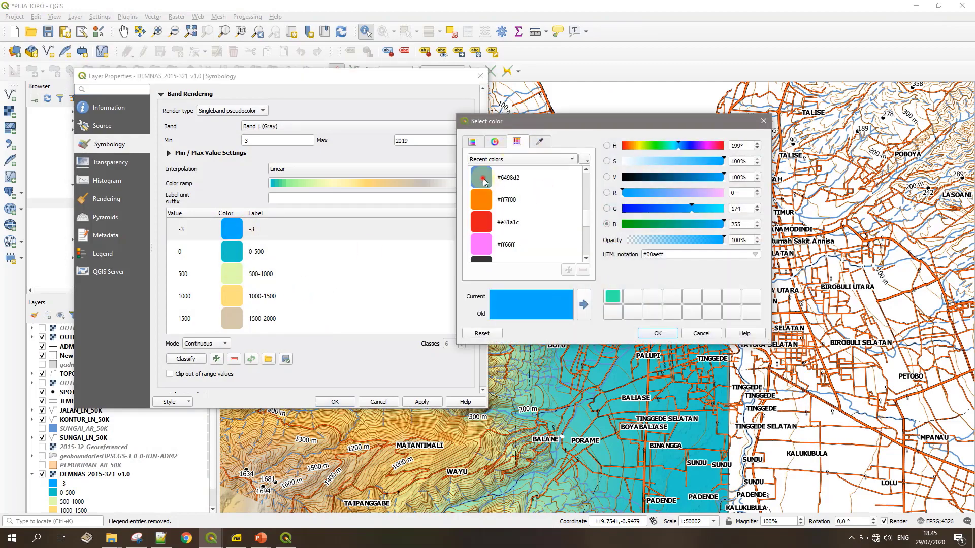
pyautogui.click(484, 182)
pyautogui.click(658, 333)
pyautogui.click(335, 401)
pyautogui.click(286, 538)
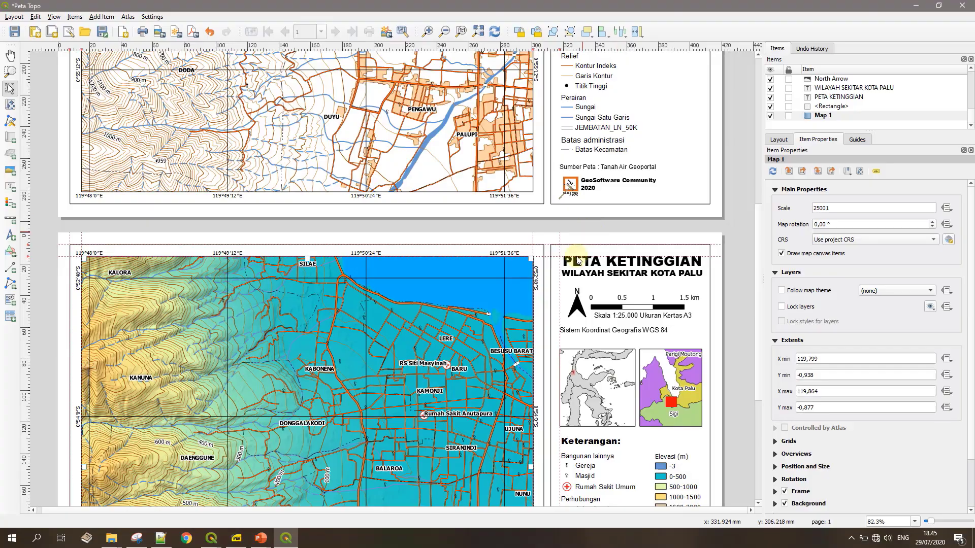
pyautogui.click(741, 243)
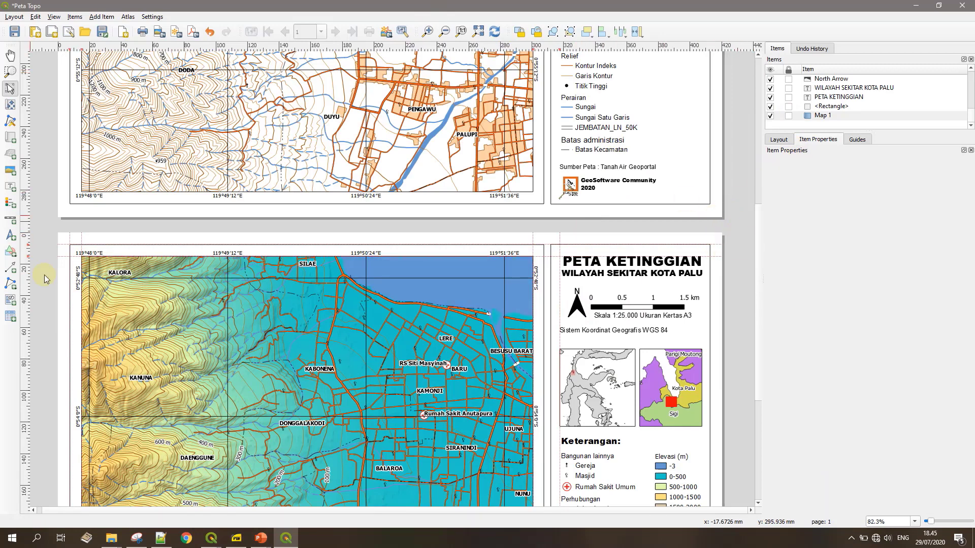
# - Add a "Teluk Palu" label over the bay on the elevation map and set its font to Arial Italic
pyautogui.click(10, 188)
pyautogui.click(422, 274)
pyautogui.click(507, 337)
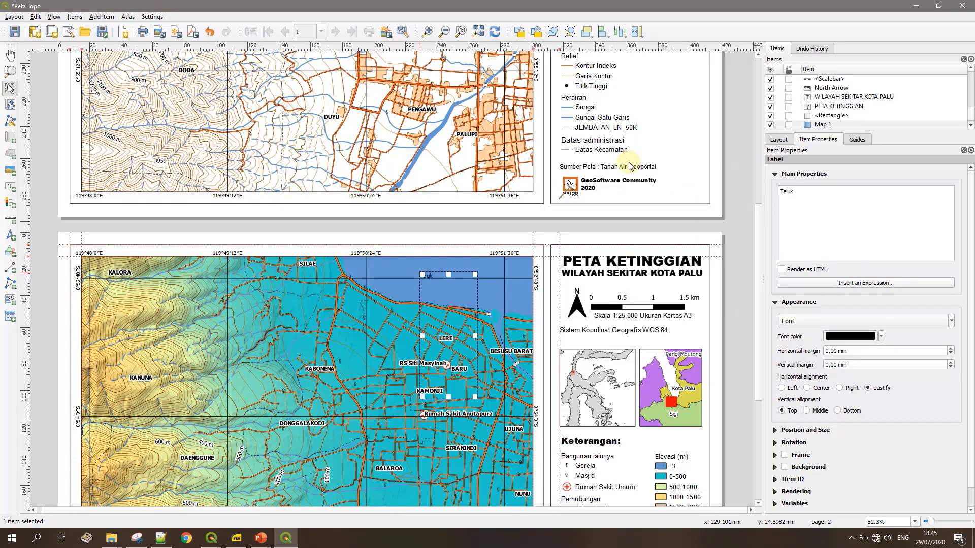
pyautogui.click(951, 325)
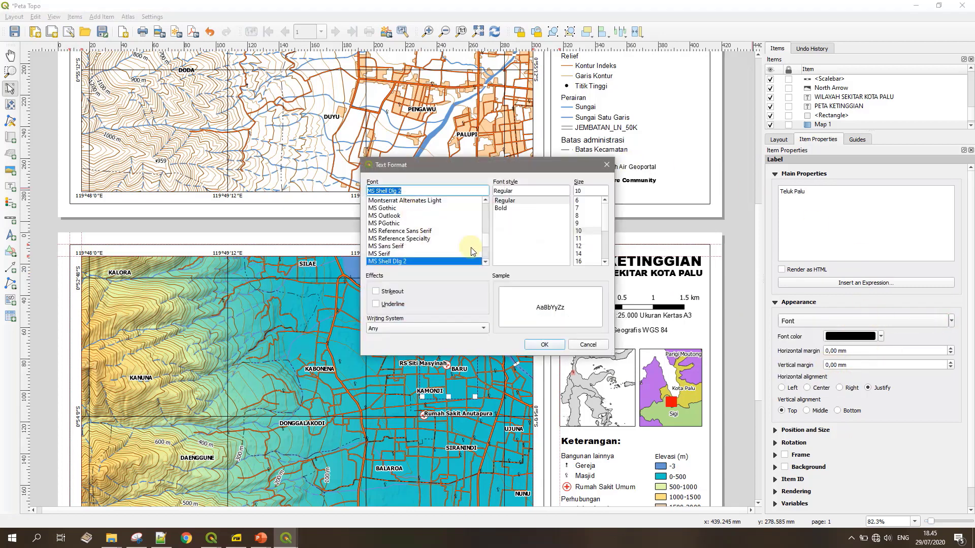
pyautogui.click(501, 224)
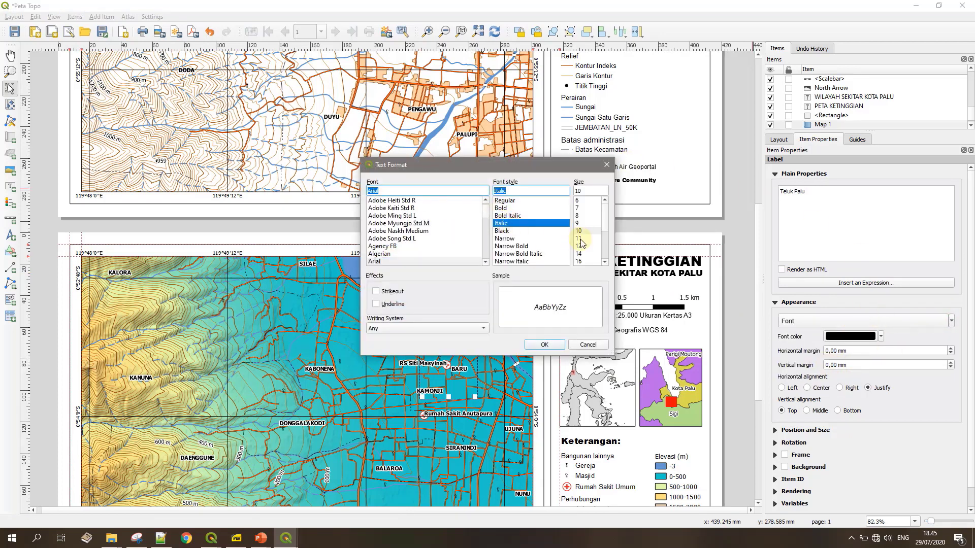
pyautogui.click(544, 345)
# - Color the Teluk Palu label a darker blue and shrink its box to fit inside the bay
pyautogui.click(881, 336)
pyautogui.click(840, 460)
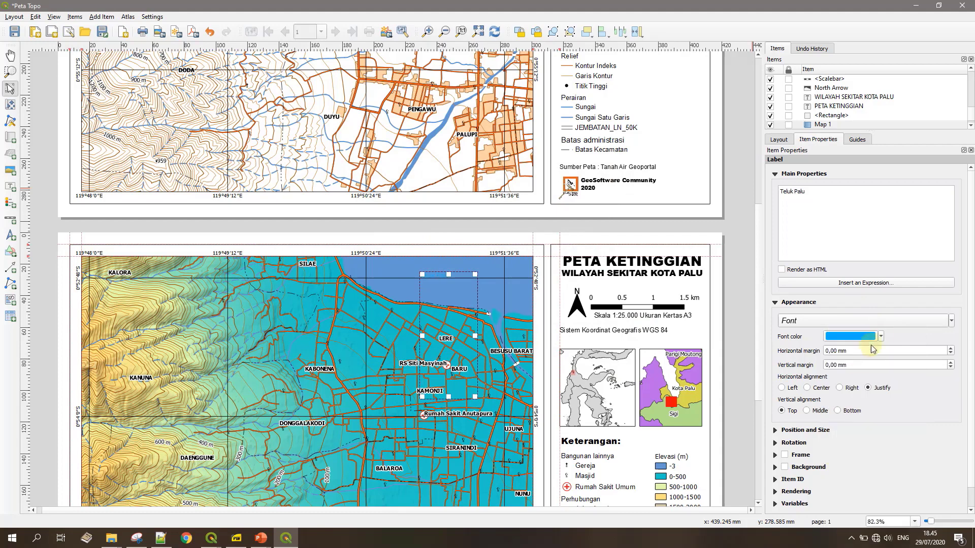
pyautogui.click(881, 336)
pyautogui.click(855, 396)
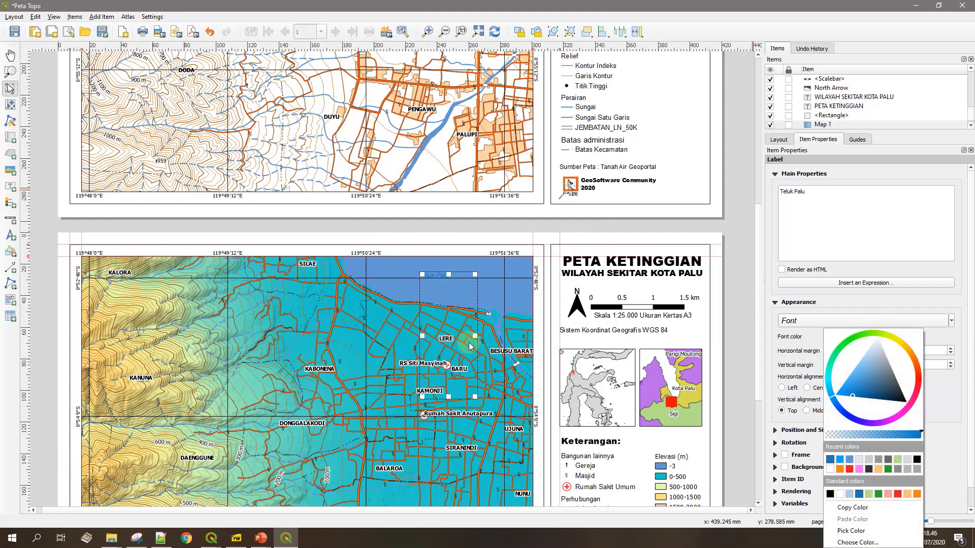
pyautogui.moveTo(448, 397); pyautogui.dragTo(470, 274)
pyautogui.click(721, 287)
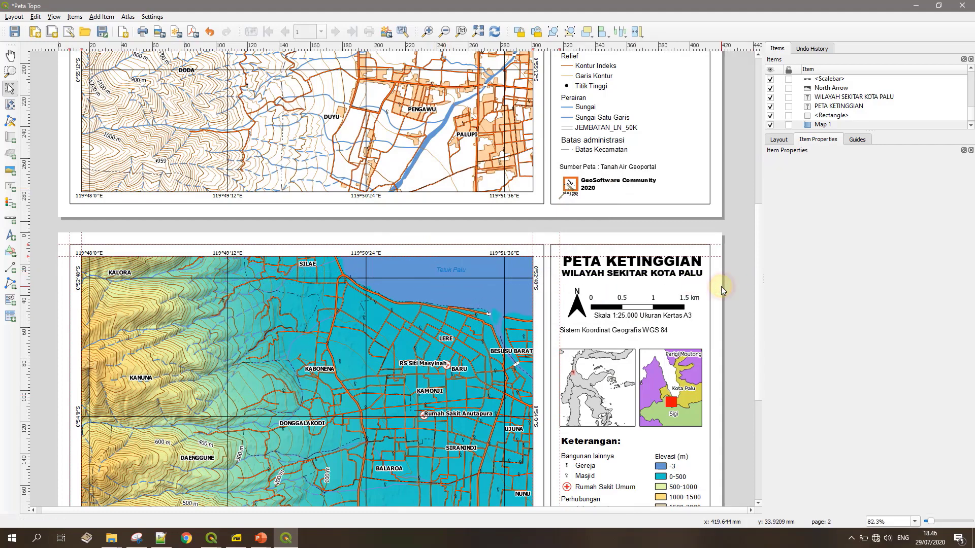
# - In the main QGIS window, relabel the DEMNAS layer's -3 class as "<0" and confirm the symbology
pyautogui.scroll(-1, 721, 287)
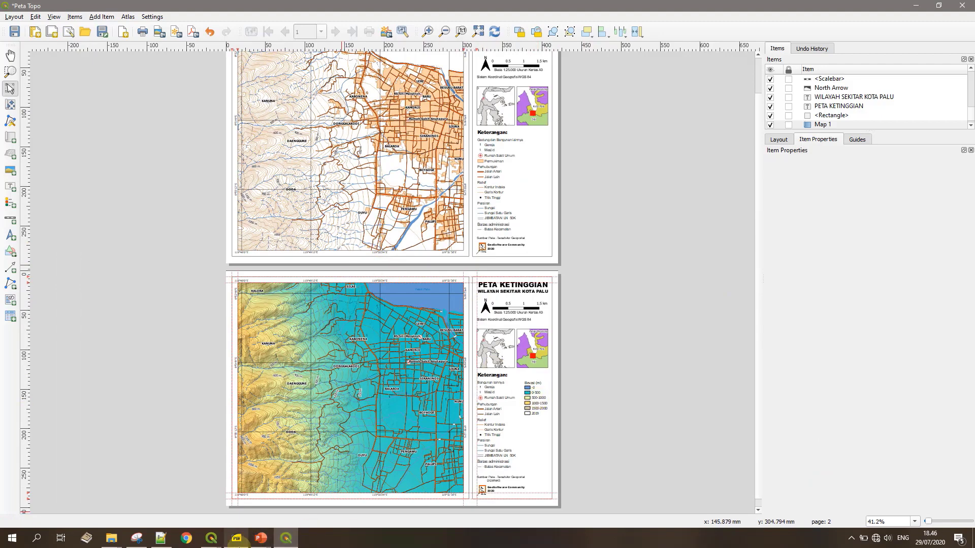
pyautogui.click(212, 539)
pyautogui.click(160, 495)
pyautogui.doubleClick(76, 474)
pyautogui.click(256, 227)
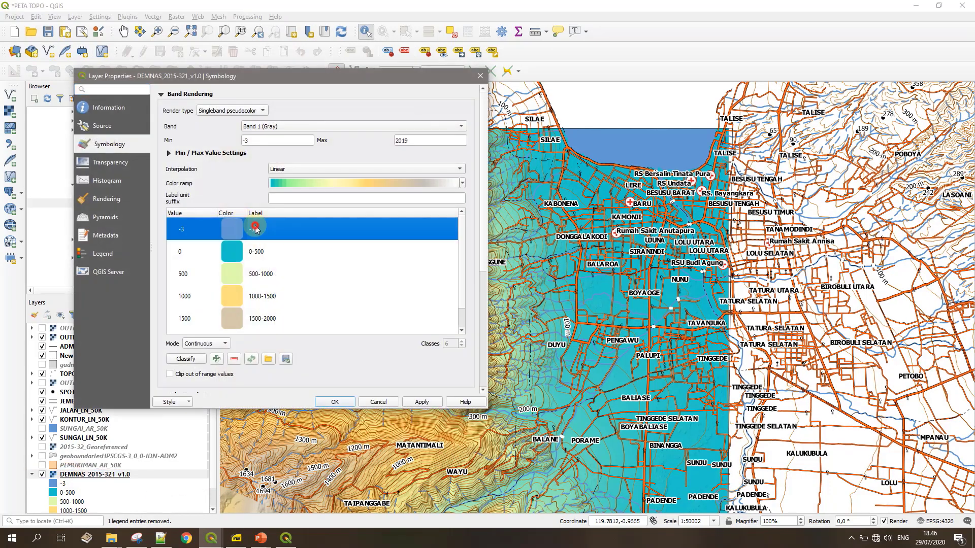
pyautogui.doubleClick(256, 227)
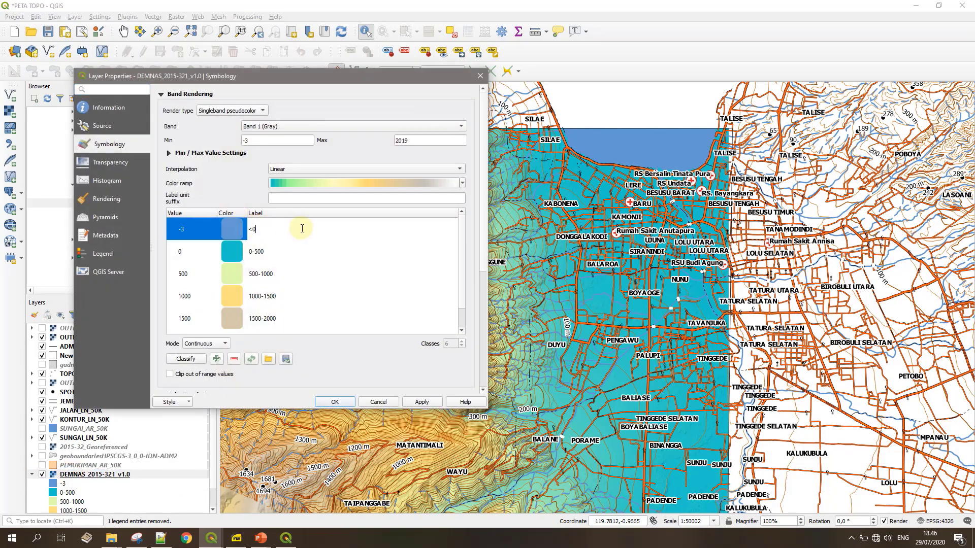
pyautogui.click(349, 402)
# - Return to the Peta Topo layout and inspect the elevation map's bay label and updated Elevasi (m) legend up close
pyautogui.click(286, 538)
pyautogui.click(536, 393)
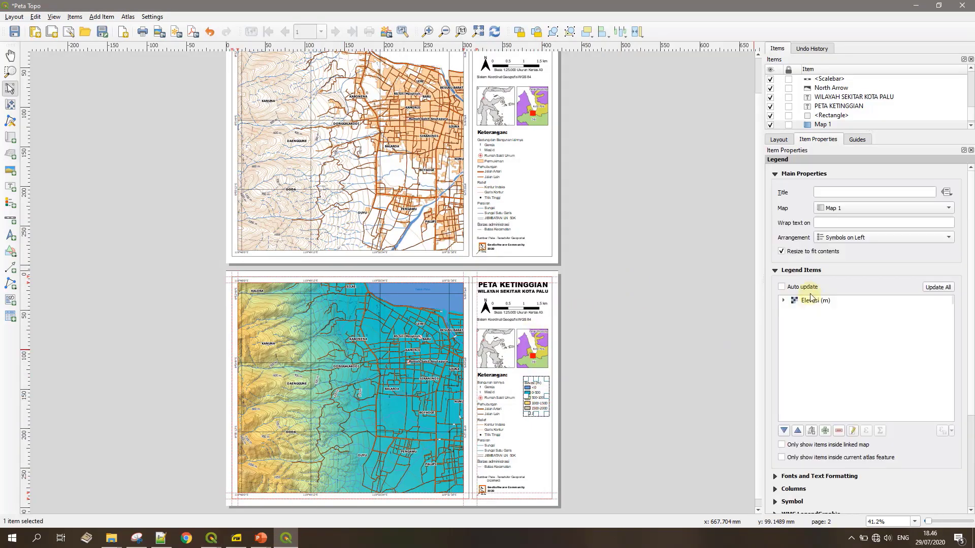
pyautogui.click(601, 318)
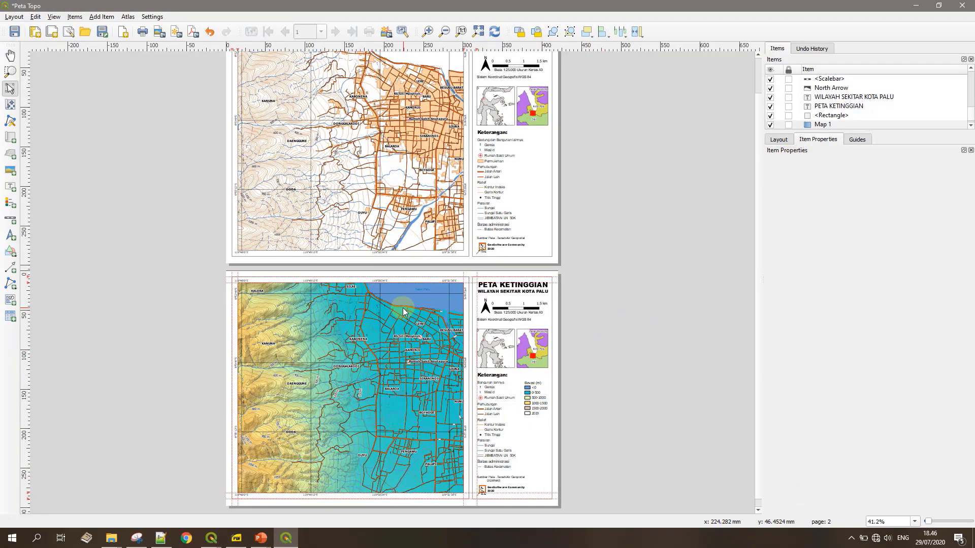
pyautogui.scroll(1, 402, 307)
pyautogui.moveTo(407, 349); pyautogui.dragTo(484, 252)
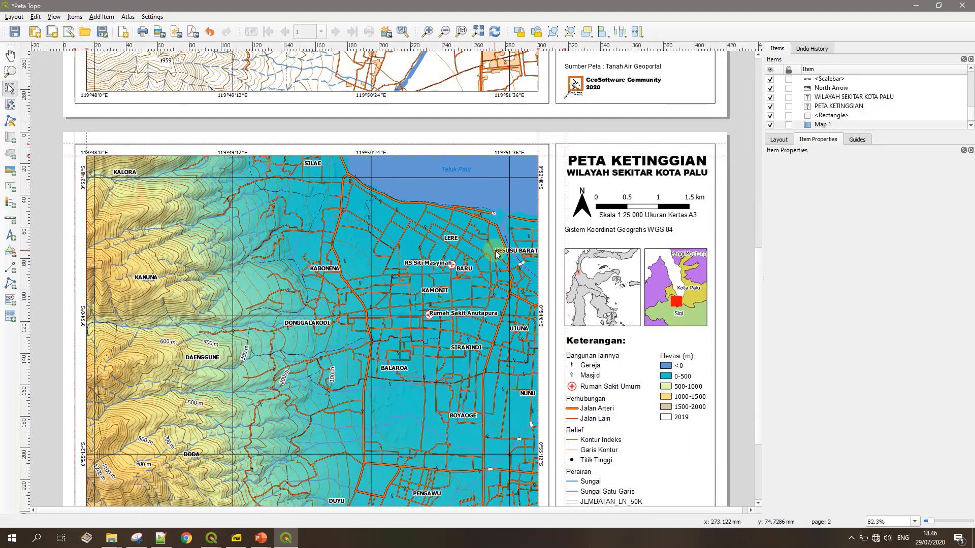
pyautogui.scroll(-1, 471, 299)
pyautogui.moveTo(421, 228)
pyautogui.mouseDown()
pyautogui.moveTo(421, 278)
pyautogui.moveTo(428, 211)
pyautogui.mouseUp()
# - Save the project and export the layout as a PDF named Peta Topo in the Data Raster folder
pyautogui.click(15, 32)
pyautogui.click(176, 32)
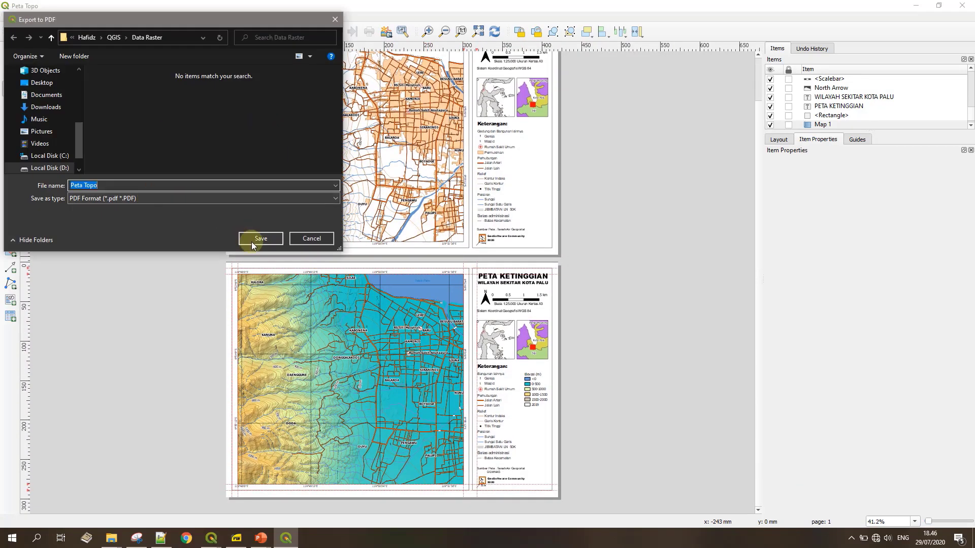
pyautogui.click(257, 240)
pyautogui.click(502, 396)
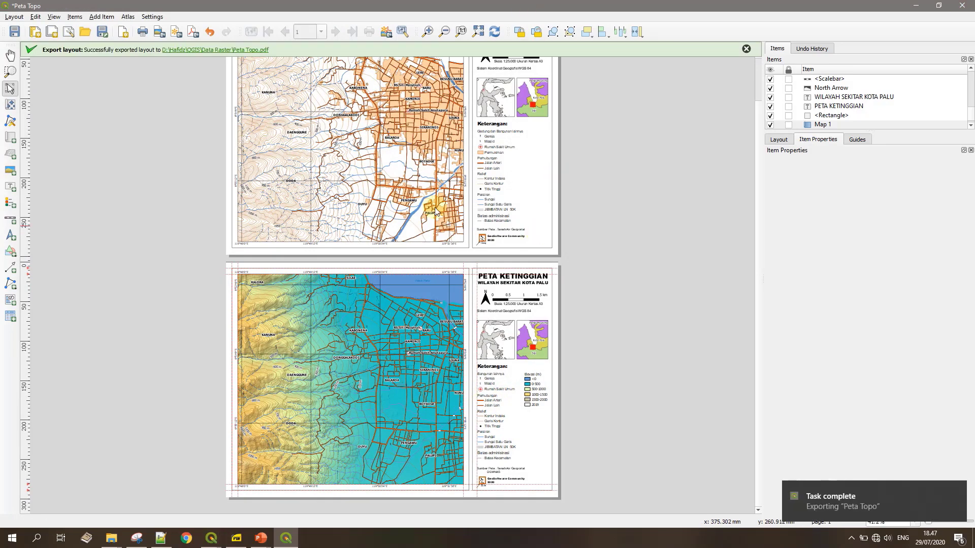
# - Open the exported Peta Topo.pdf from its folder and go to the second page
pyautogui.click(178, 51)
pyautogui.doubleClick(104, 336)
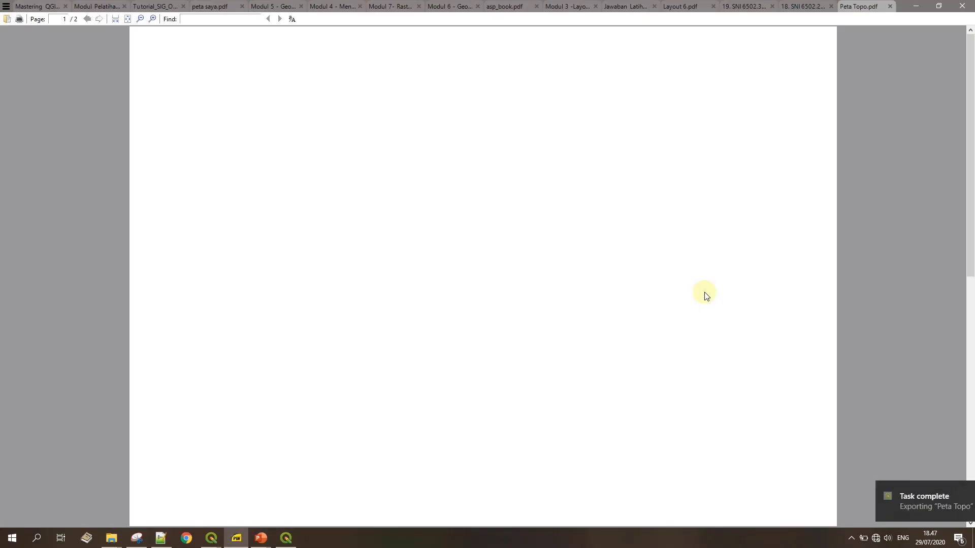
pyautogui.moveTo(974, 135); pyautogui.dragTo(969, 383)
pyautogui.hotkey('ctrl', '2')
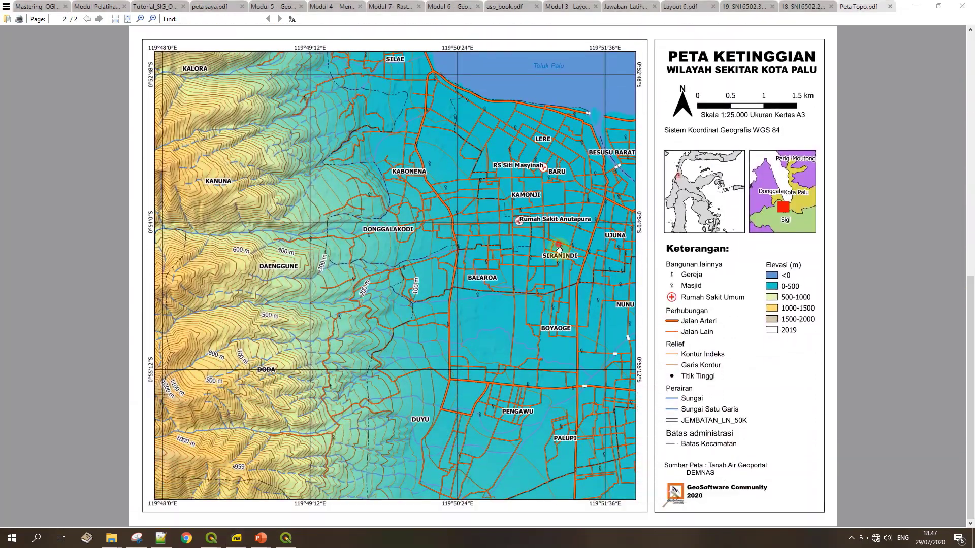
# - Compare the PETA TOPOGRAFI and PETA KETINGGIAN pages of the PDF, checking maps, titles and legends
pyautogui.press('Escape')
pyautogui.scroll(3, 561, 310)
pyautogui.scroll(-3, 502, 389)
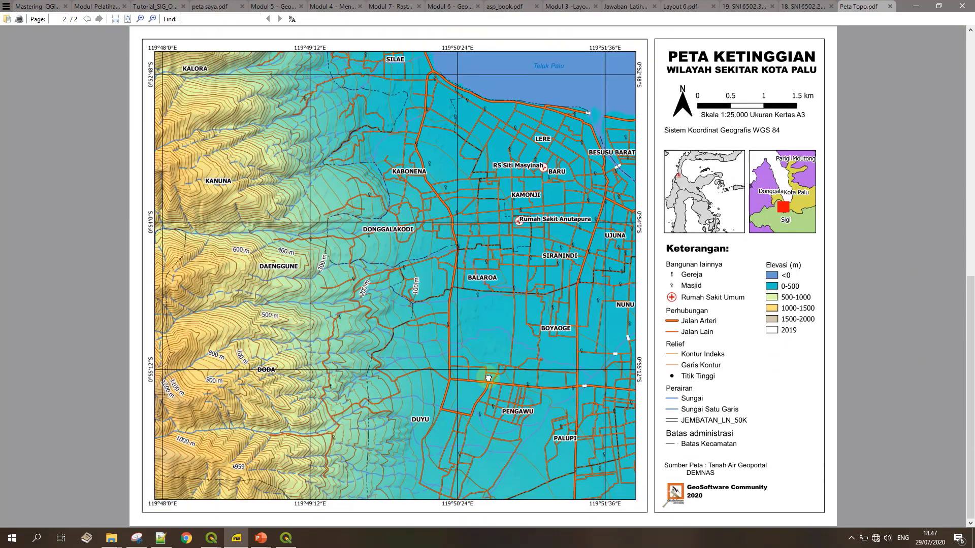
pyautogui.scroll(10, 544, 279)
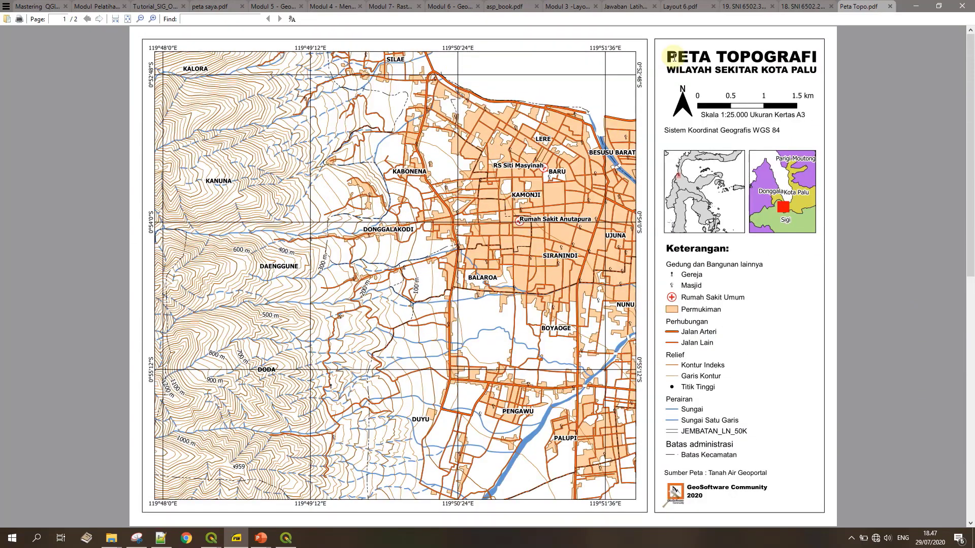
pyautogui.scroll(-8, 595, 147)
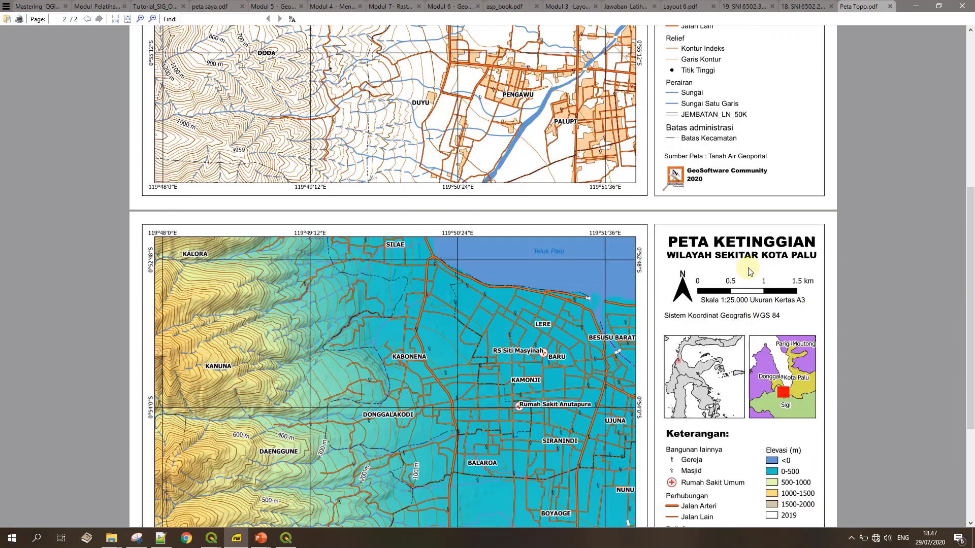
pyautogui.scroll(-5, 748, 251)
pyautogui.scroll(9, 505, 318)
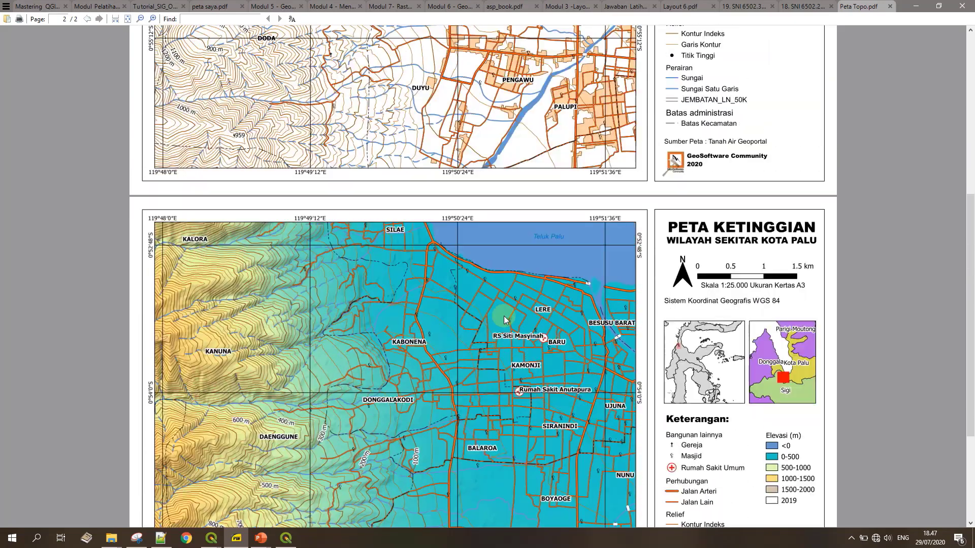
pyautogui.scroll(5, 504, 319)
pyautogui.scroll(-14, 482, 298)
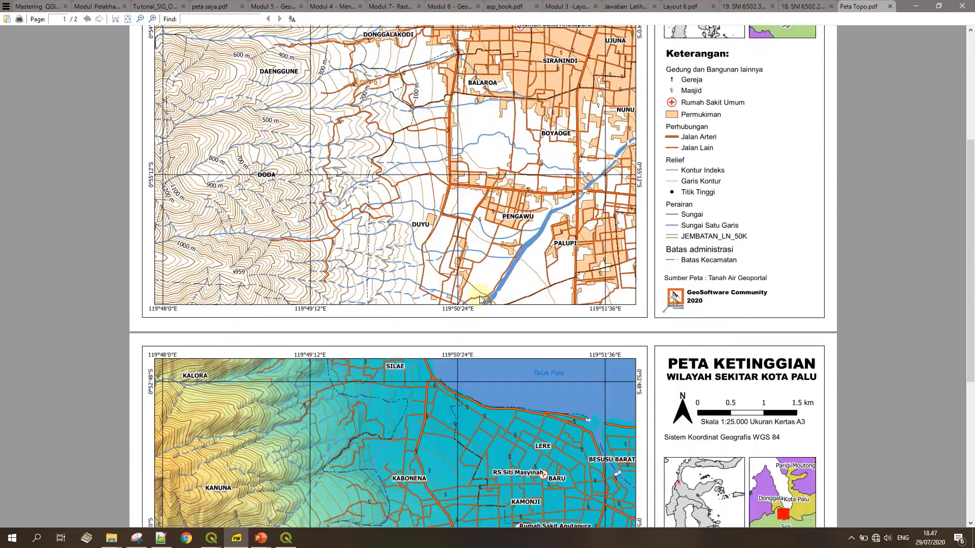